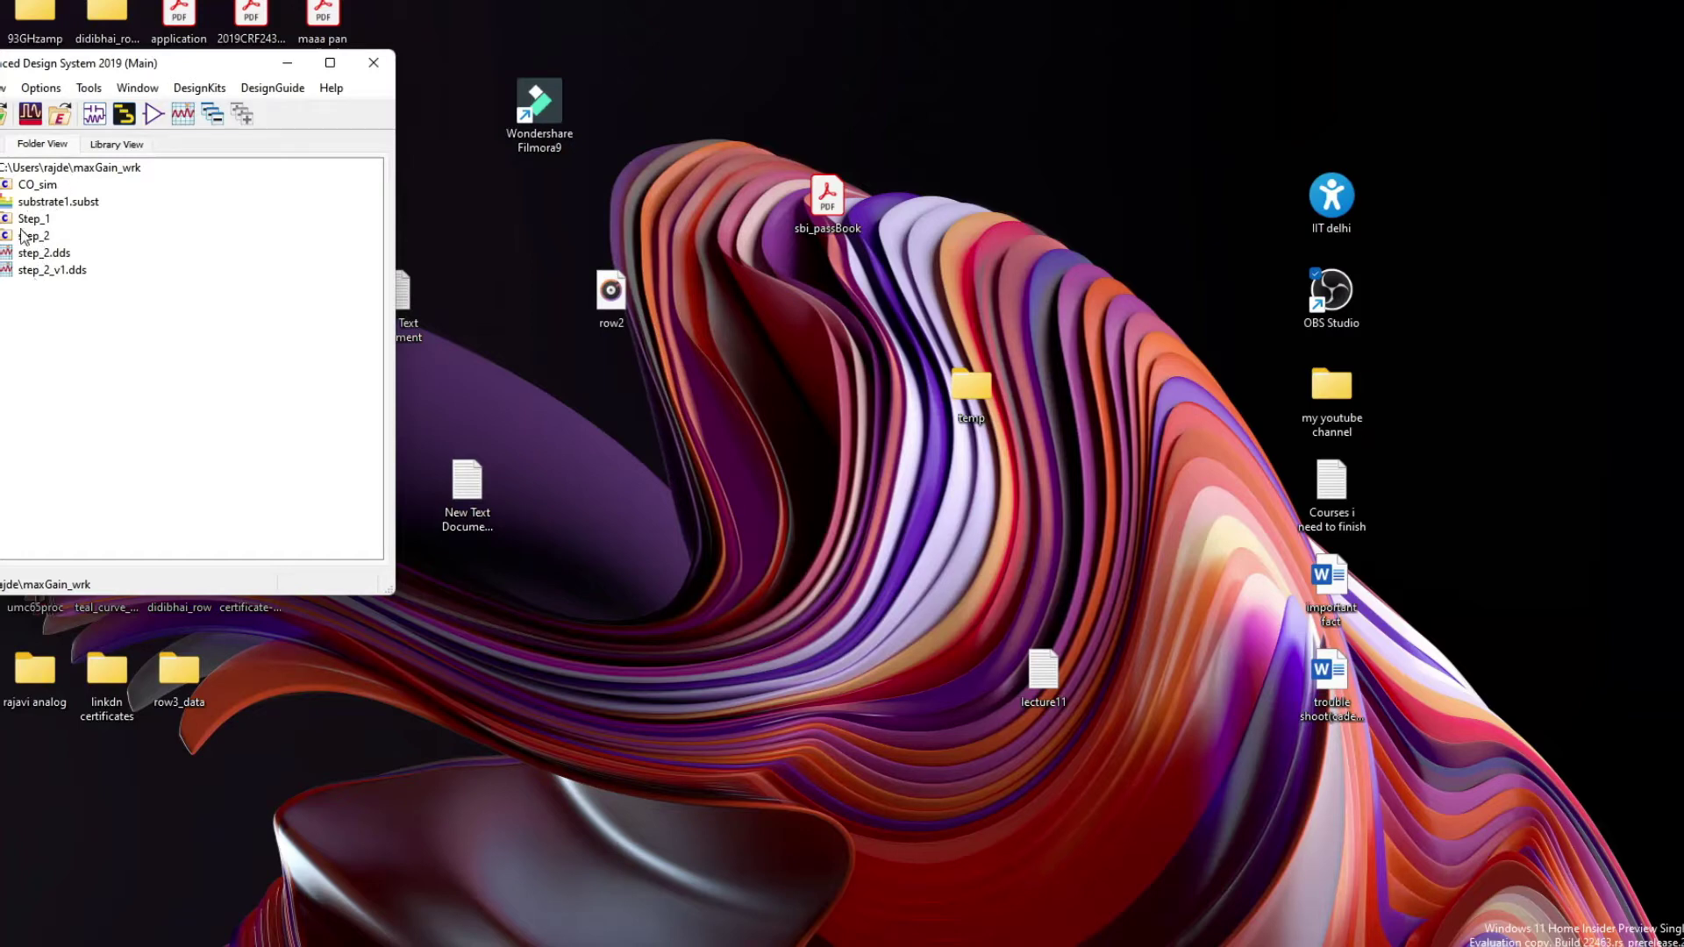
Create a new folder named "layout opt" in the maxGain_wrk workspace
right_click(58, 168)
mouse_move(298, 178)
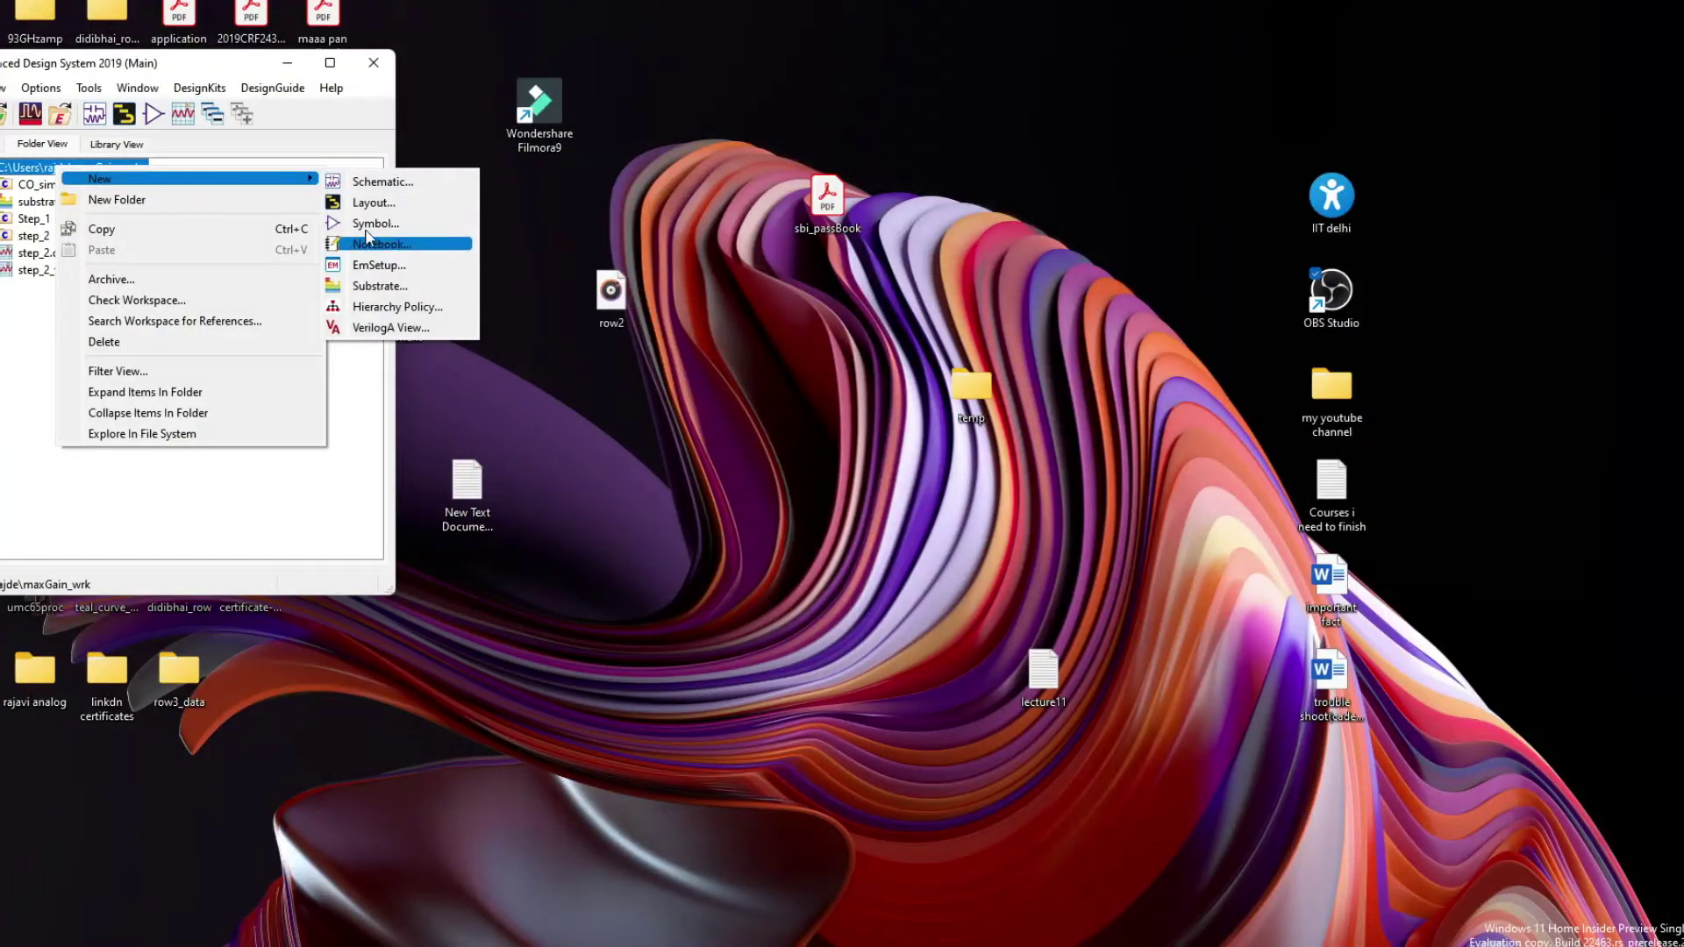
left_click(112, 200)
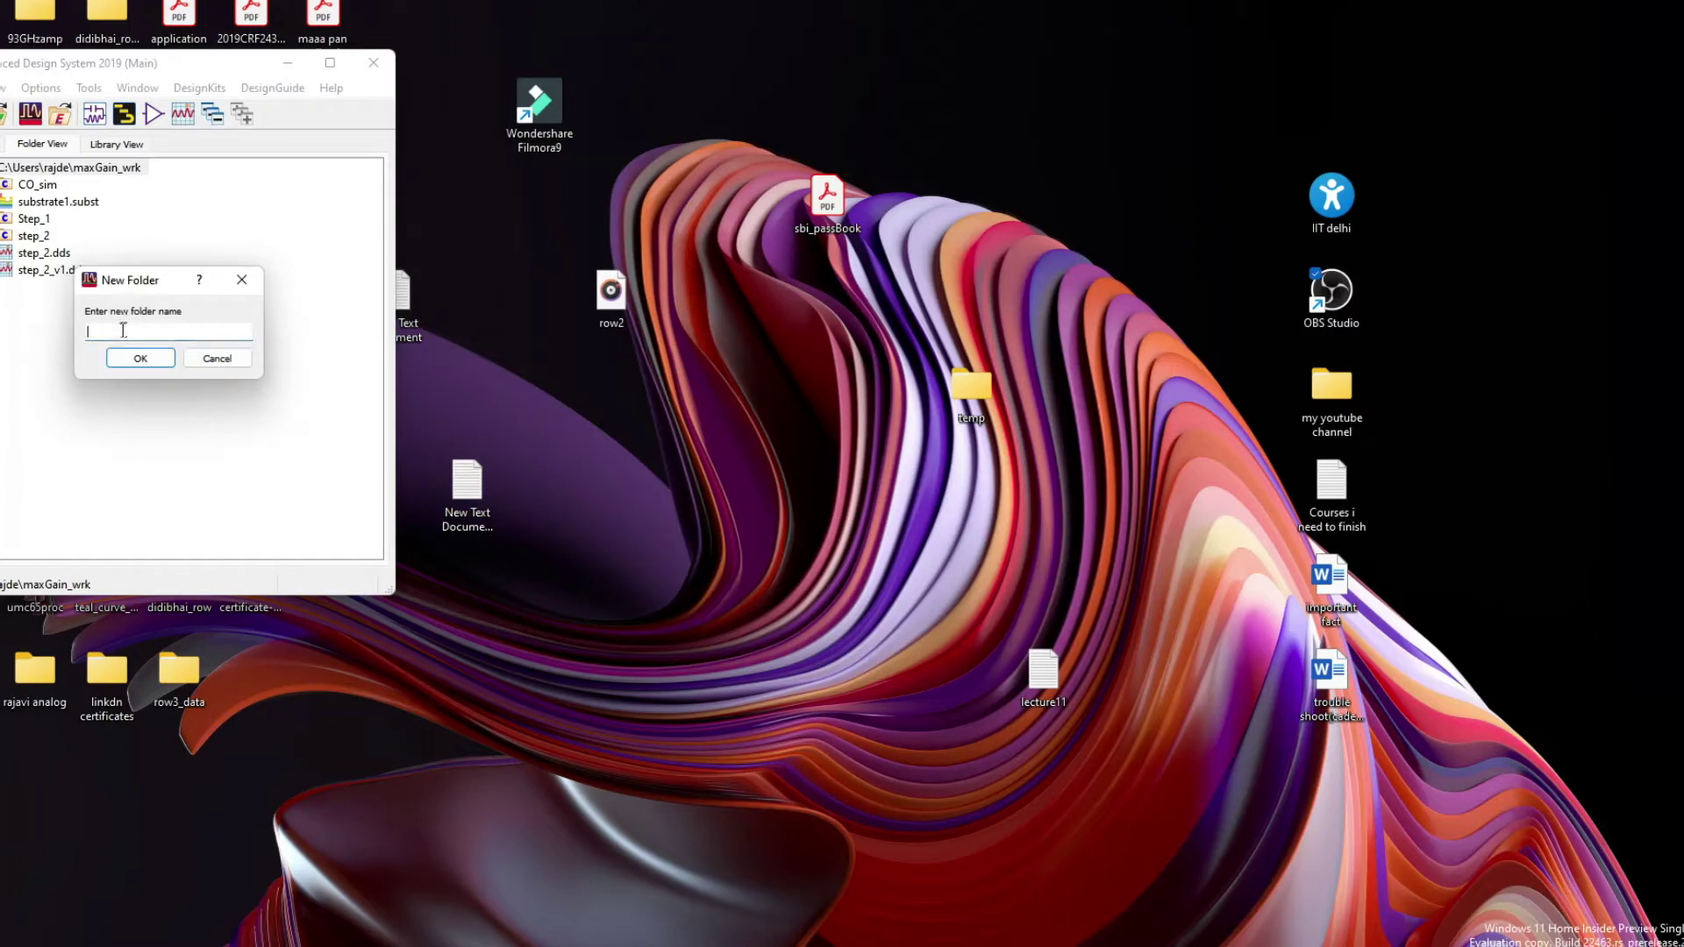
type("layout opt")
left_click(137, 357)
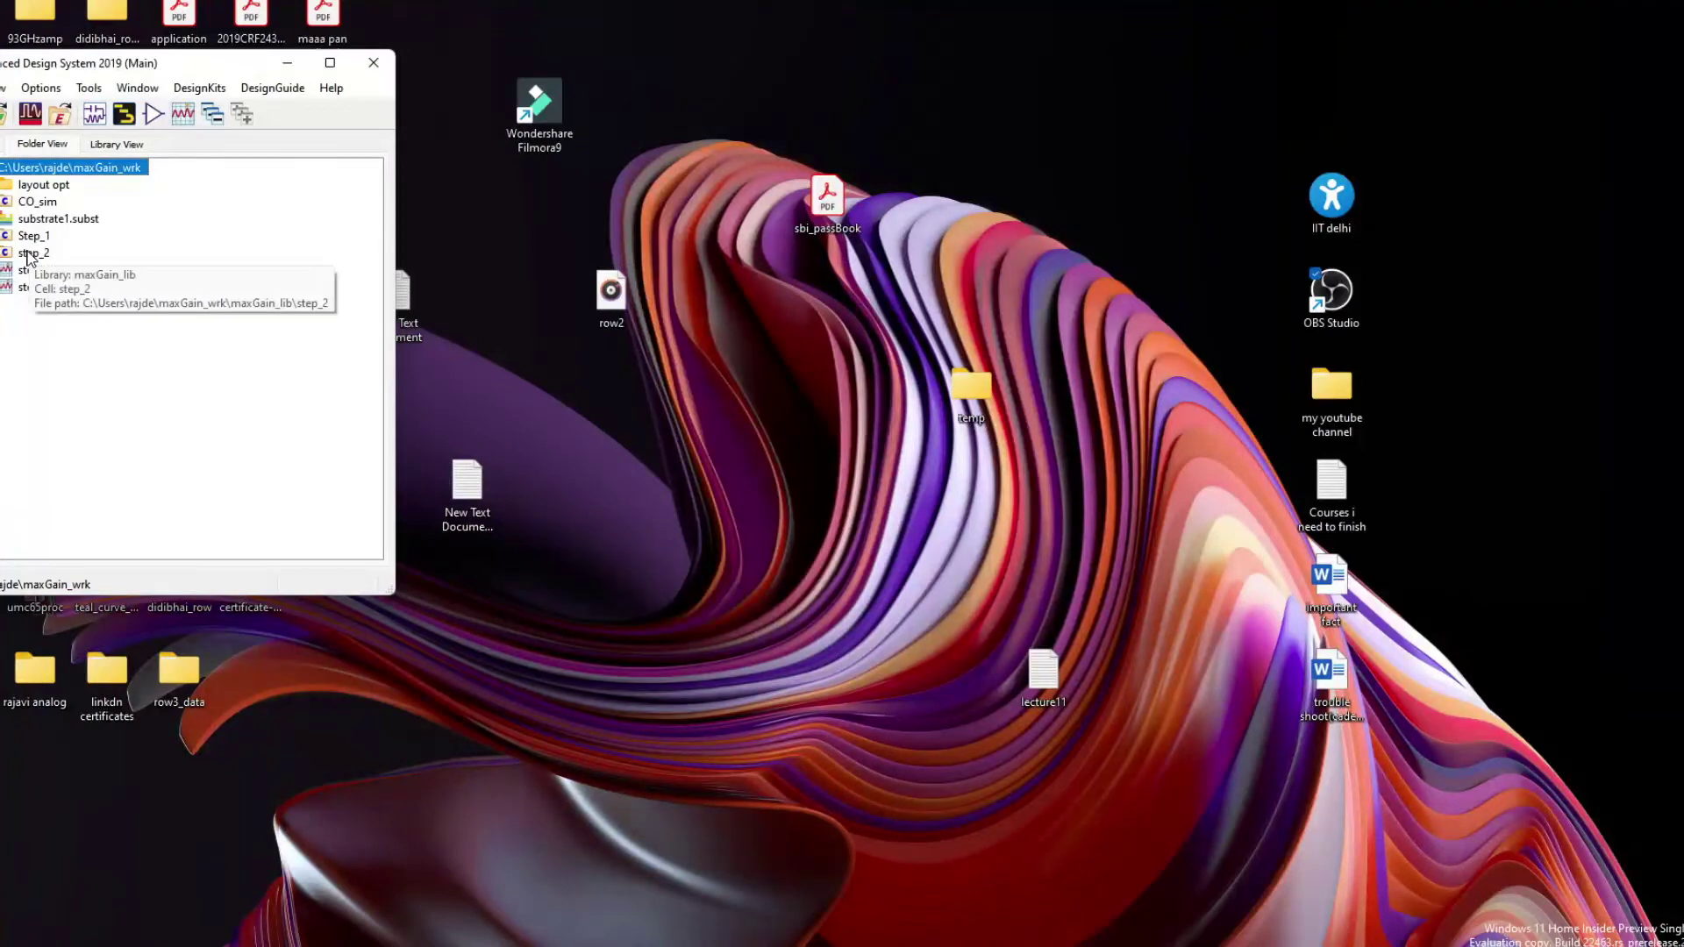
Copy the step_2 cell together with its substrate into the layout opt folder, using incremented file names
double_click(29, 254)
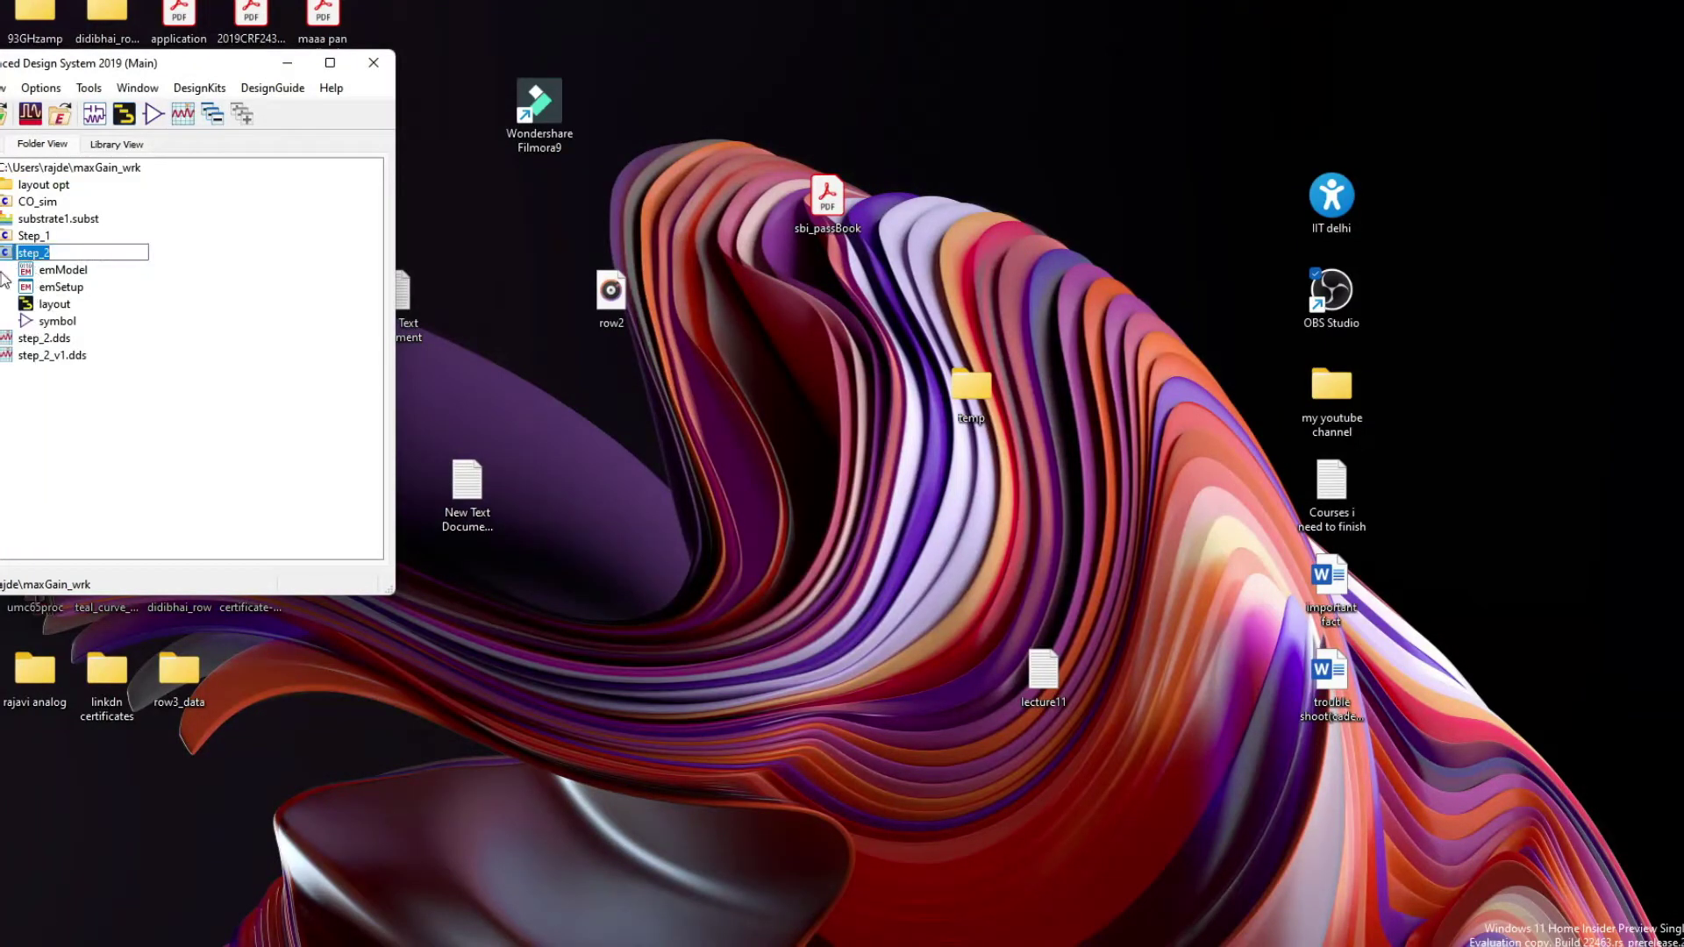
left_click(16, 401)
right_click(27, 254)
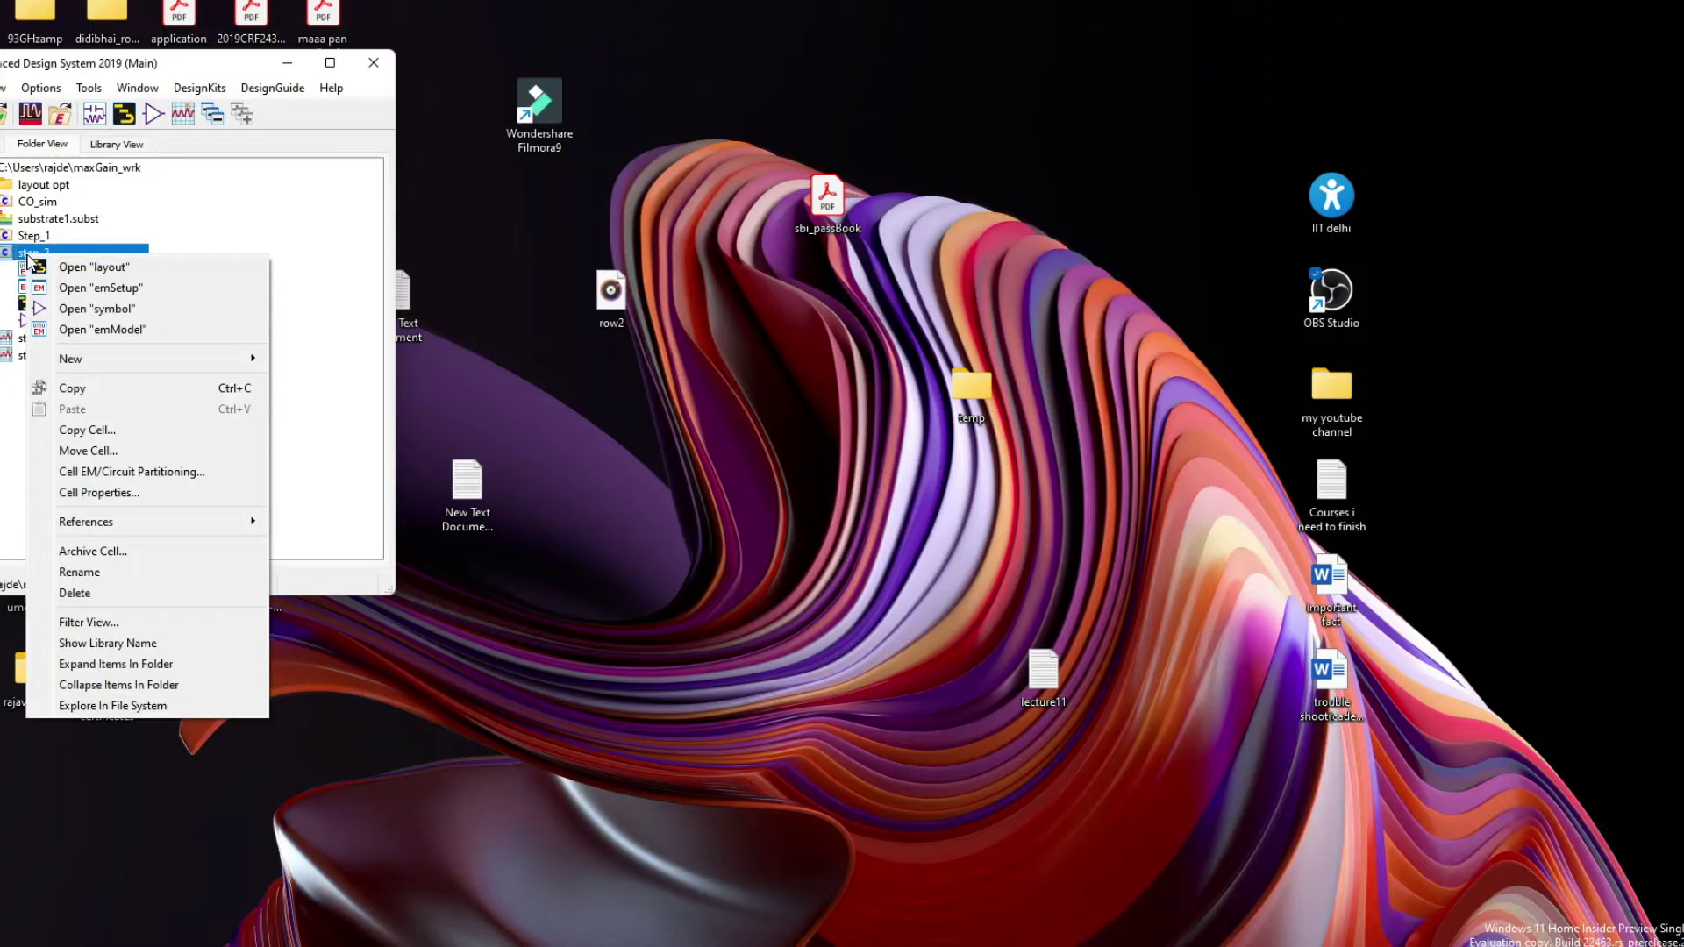
left_click(130, 389)
right_click(48, 185)
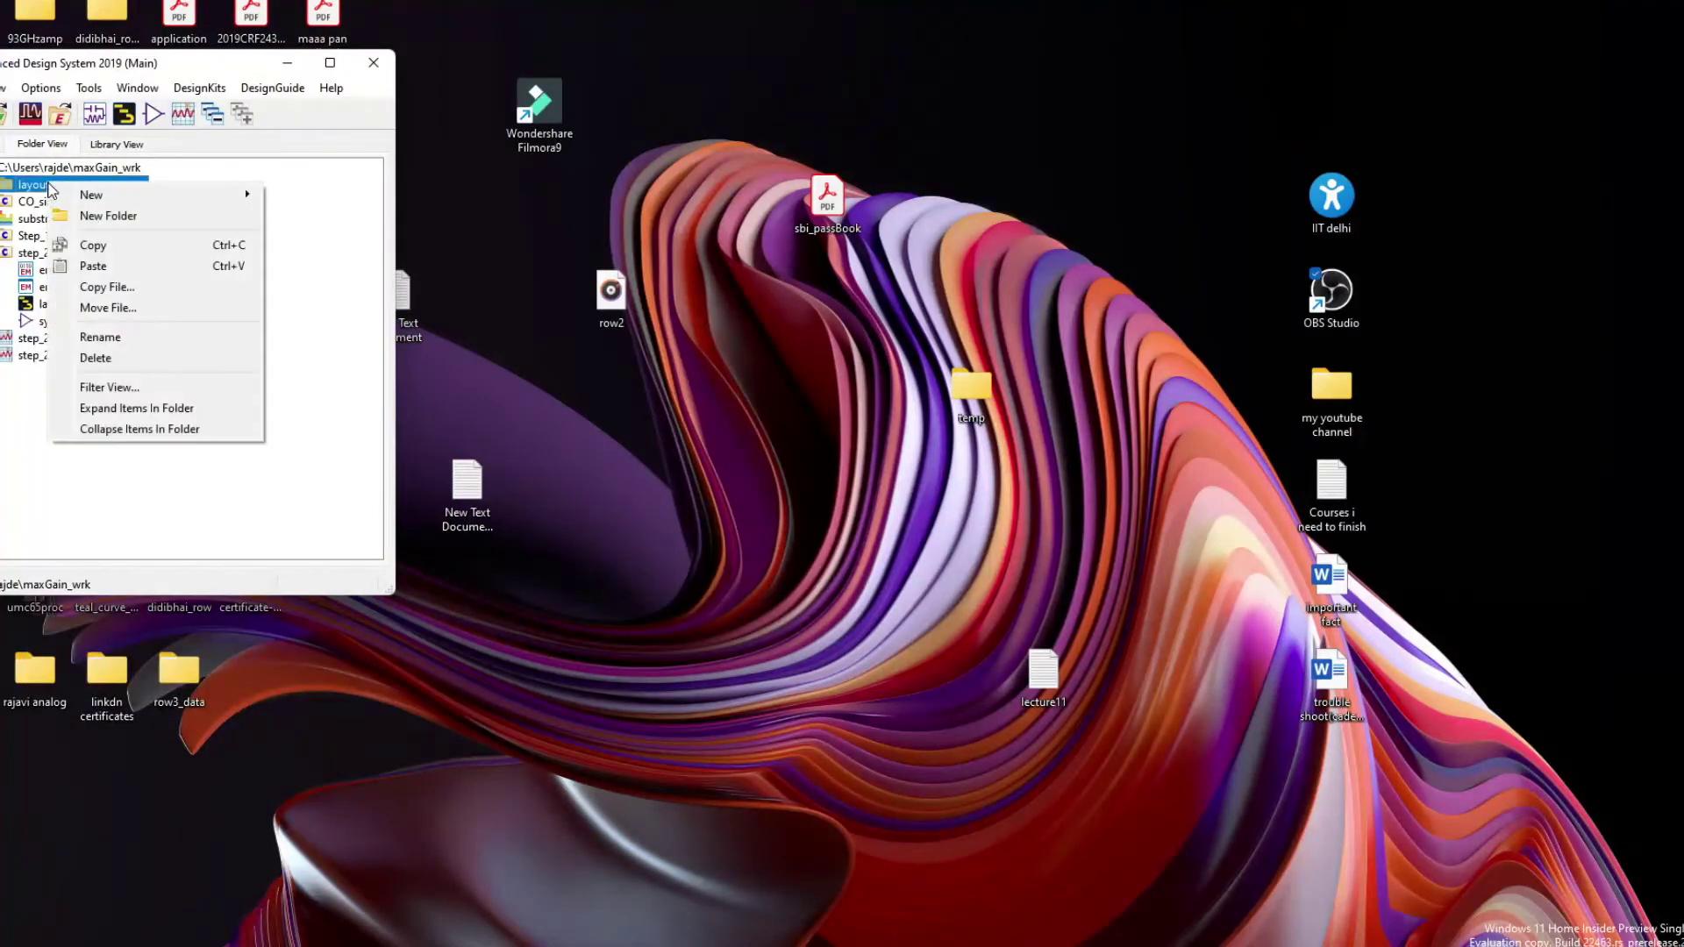
left_click(88, 266)
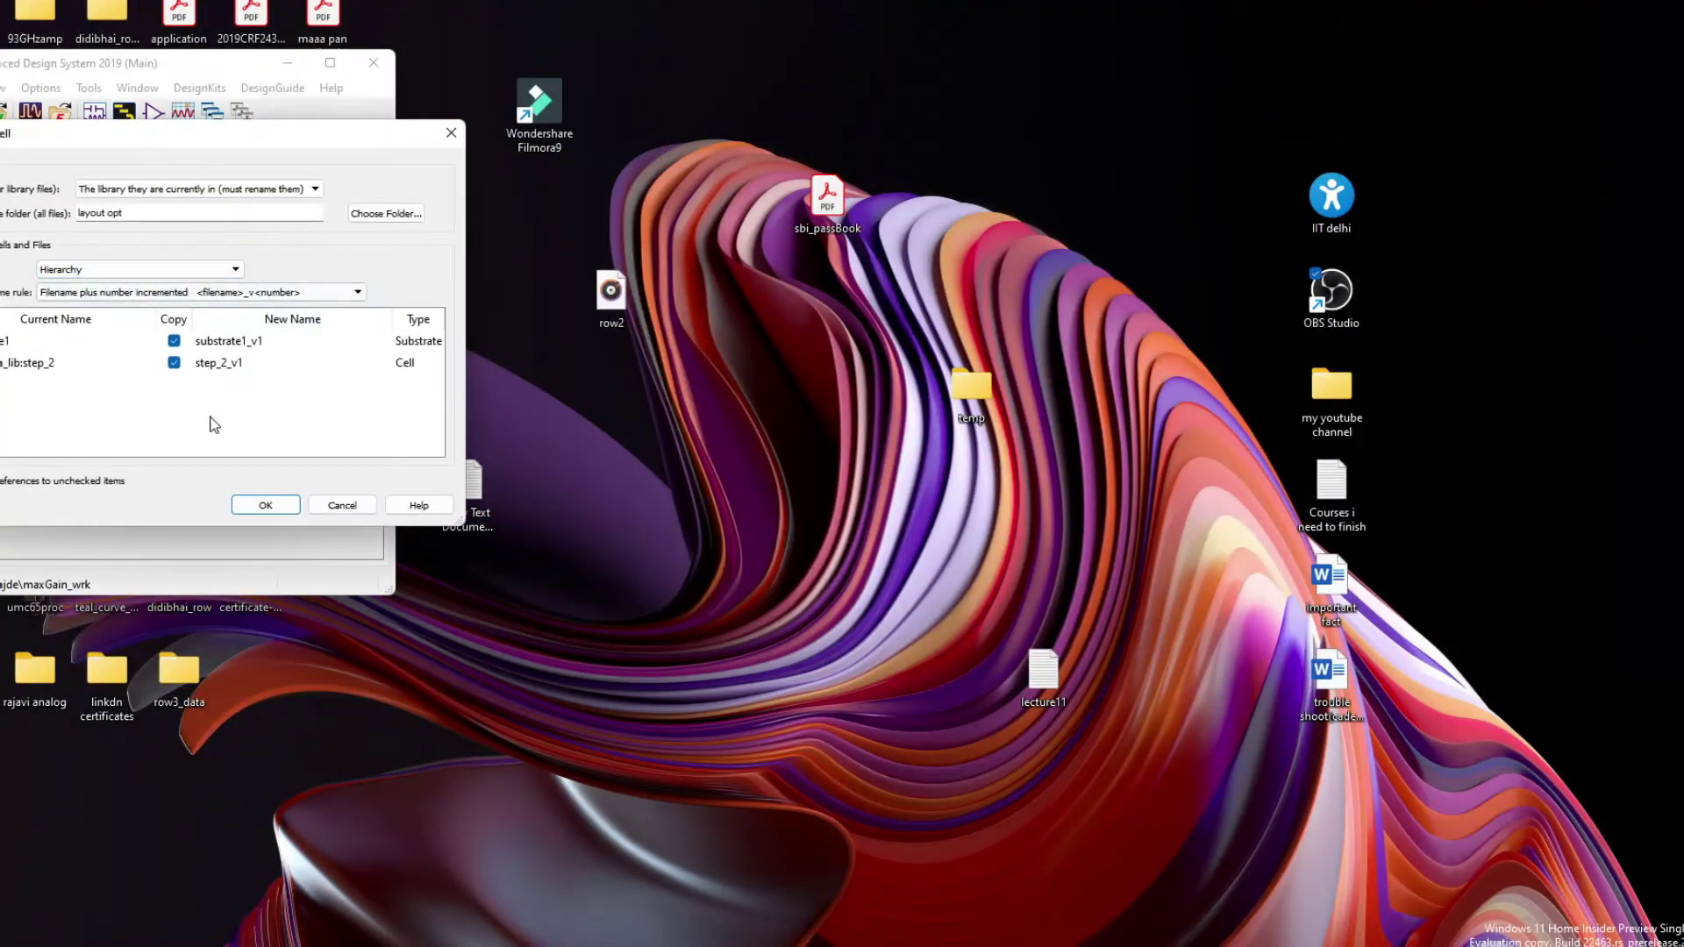
left_click(247, 506)
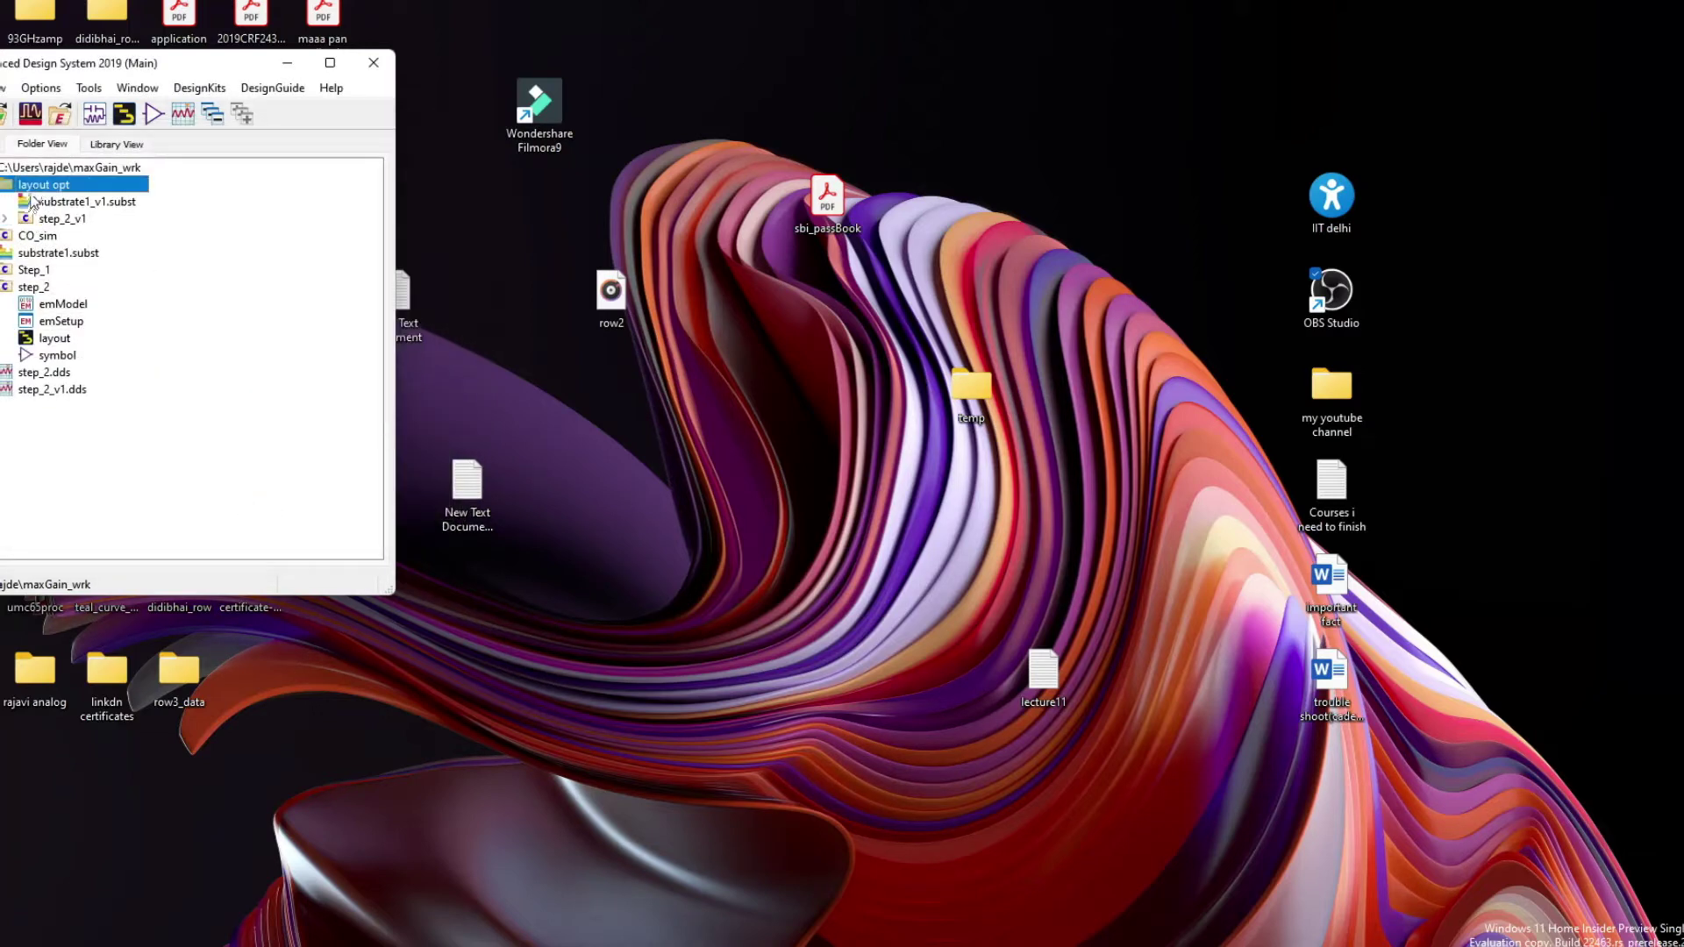
Open the copied cell's layout and bring up the length parameter L of the open stub TL3
double_click(50, 219)
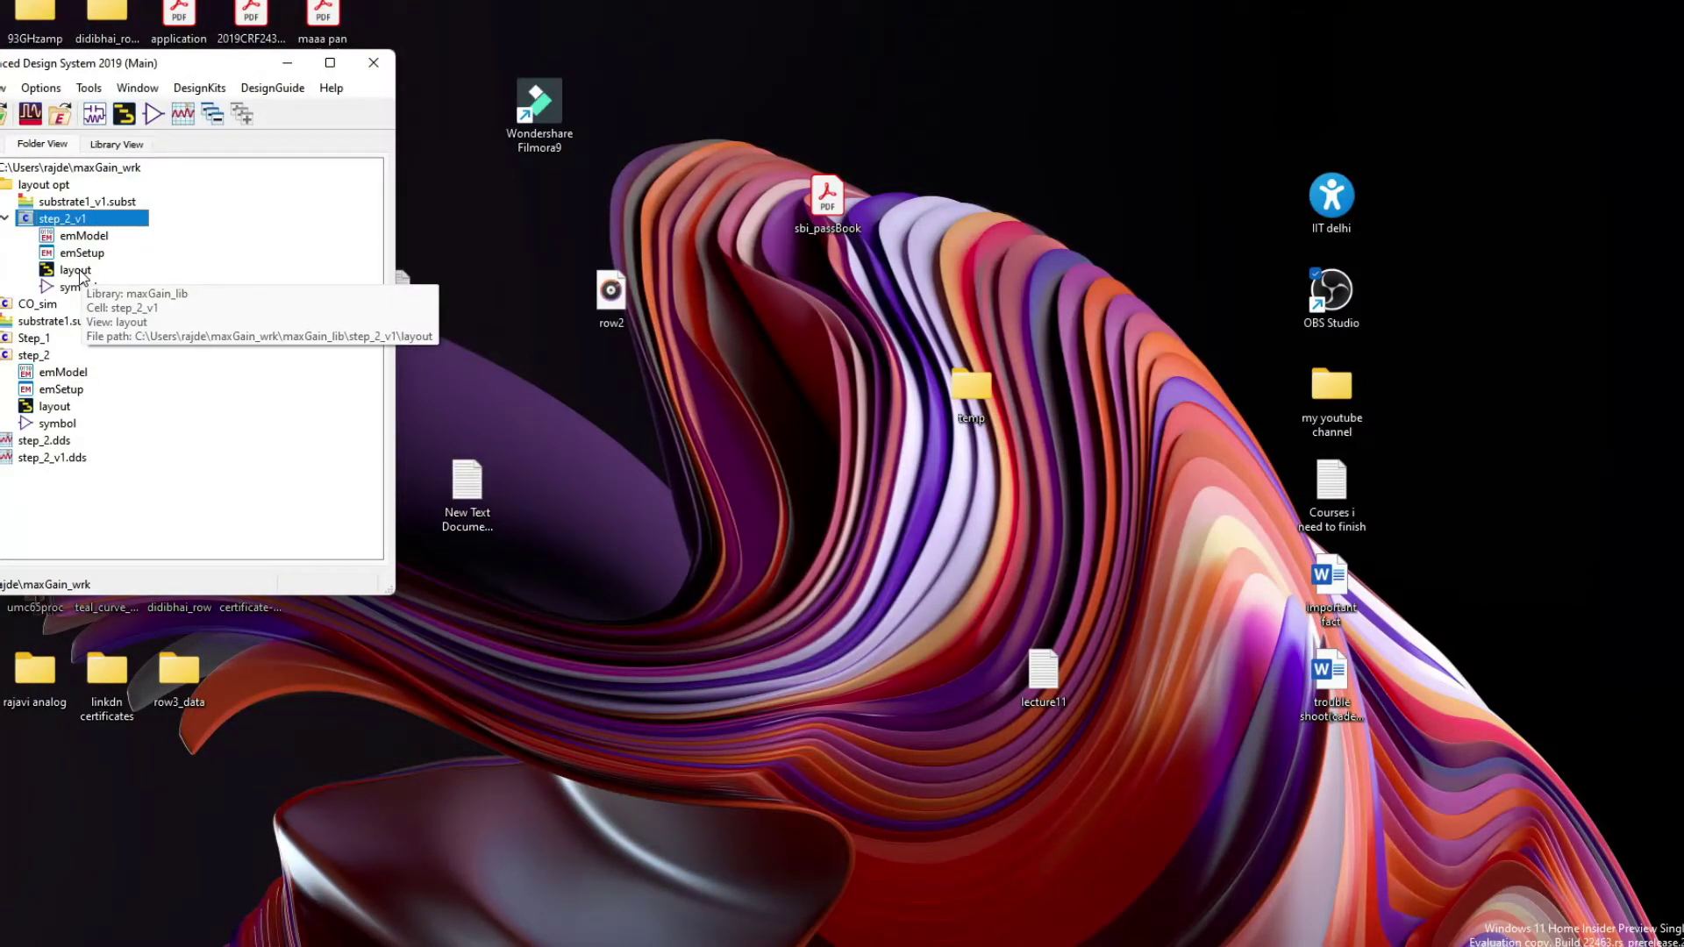
double_click(79, 276)
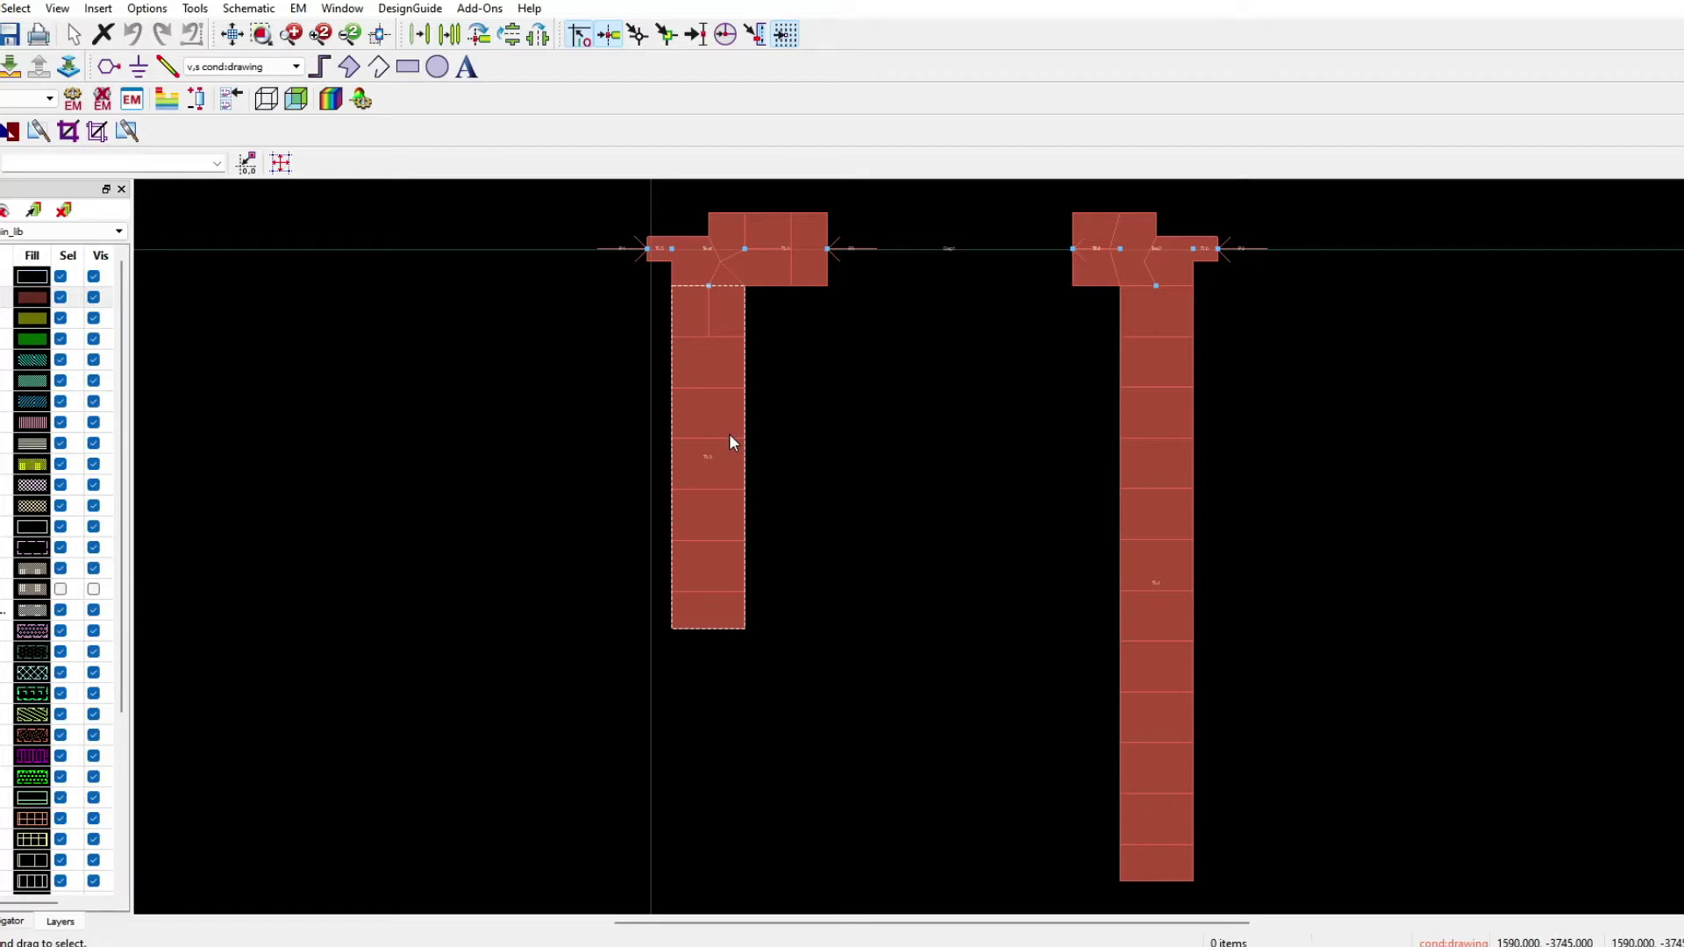
double_click(724, 390)
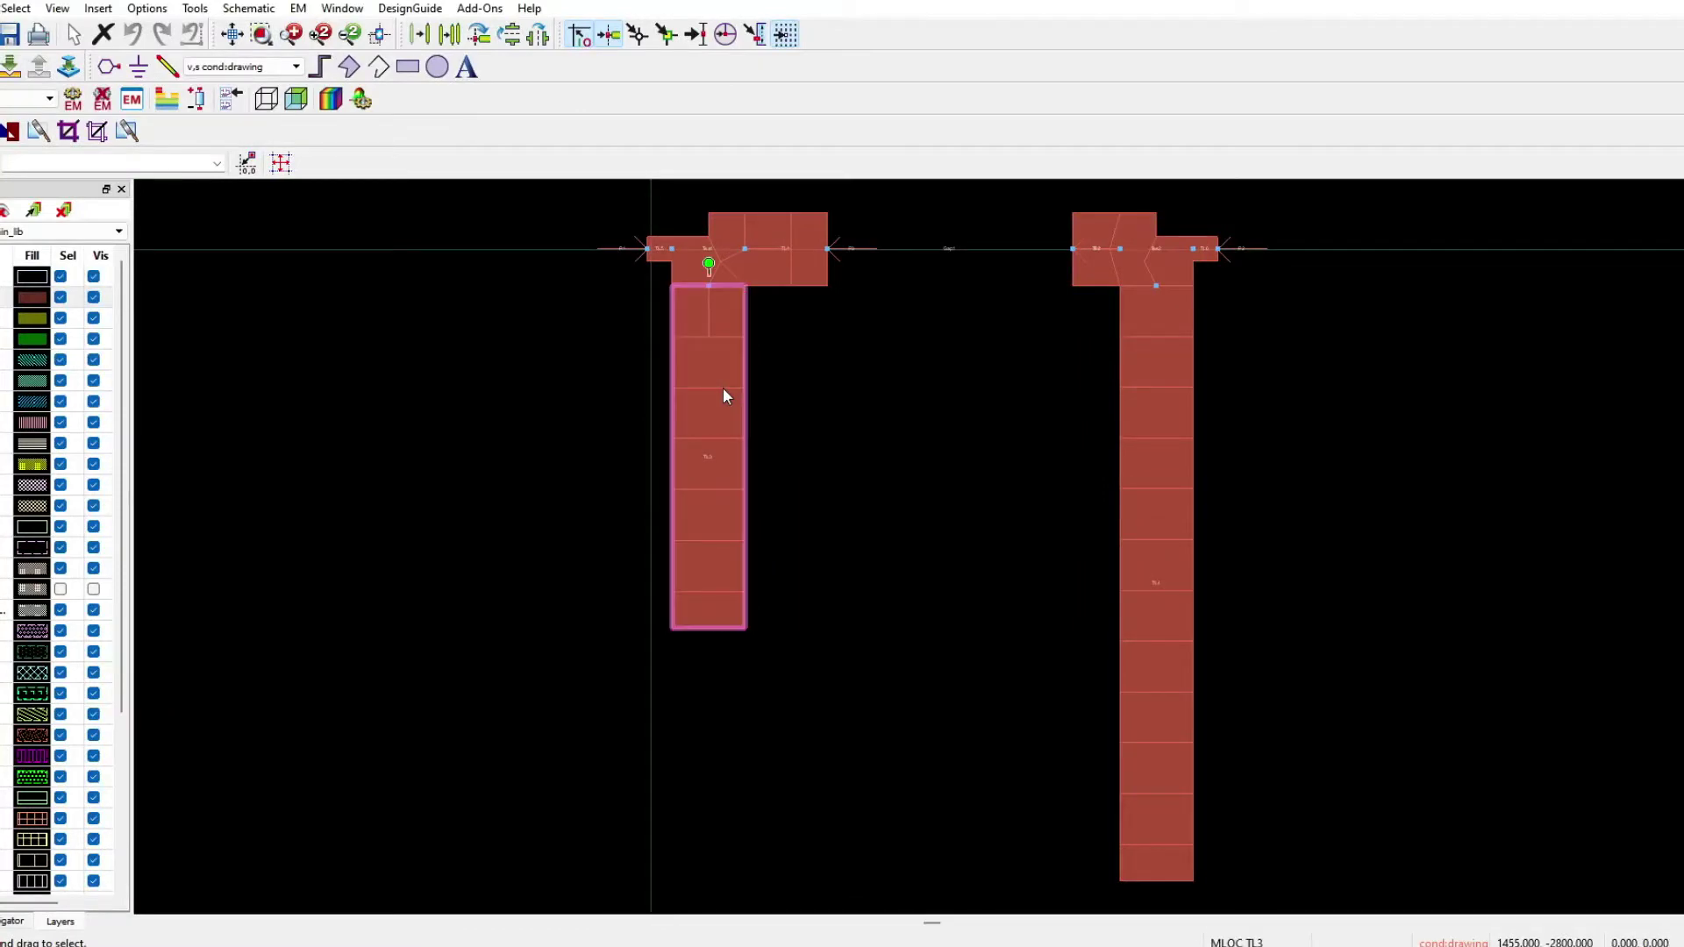
left_click(62, 194)
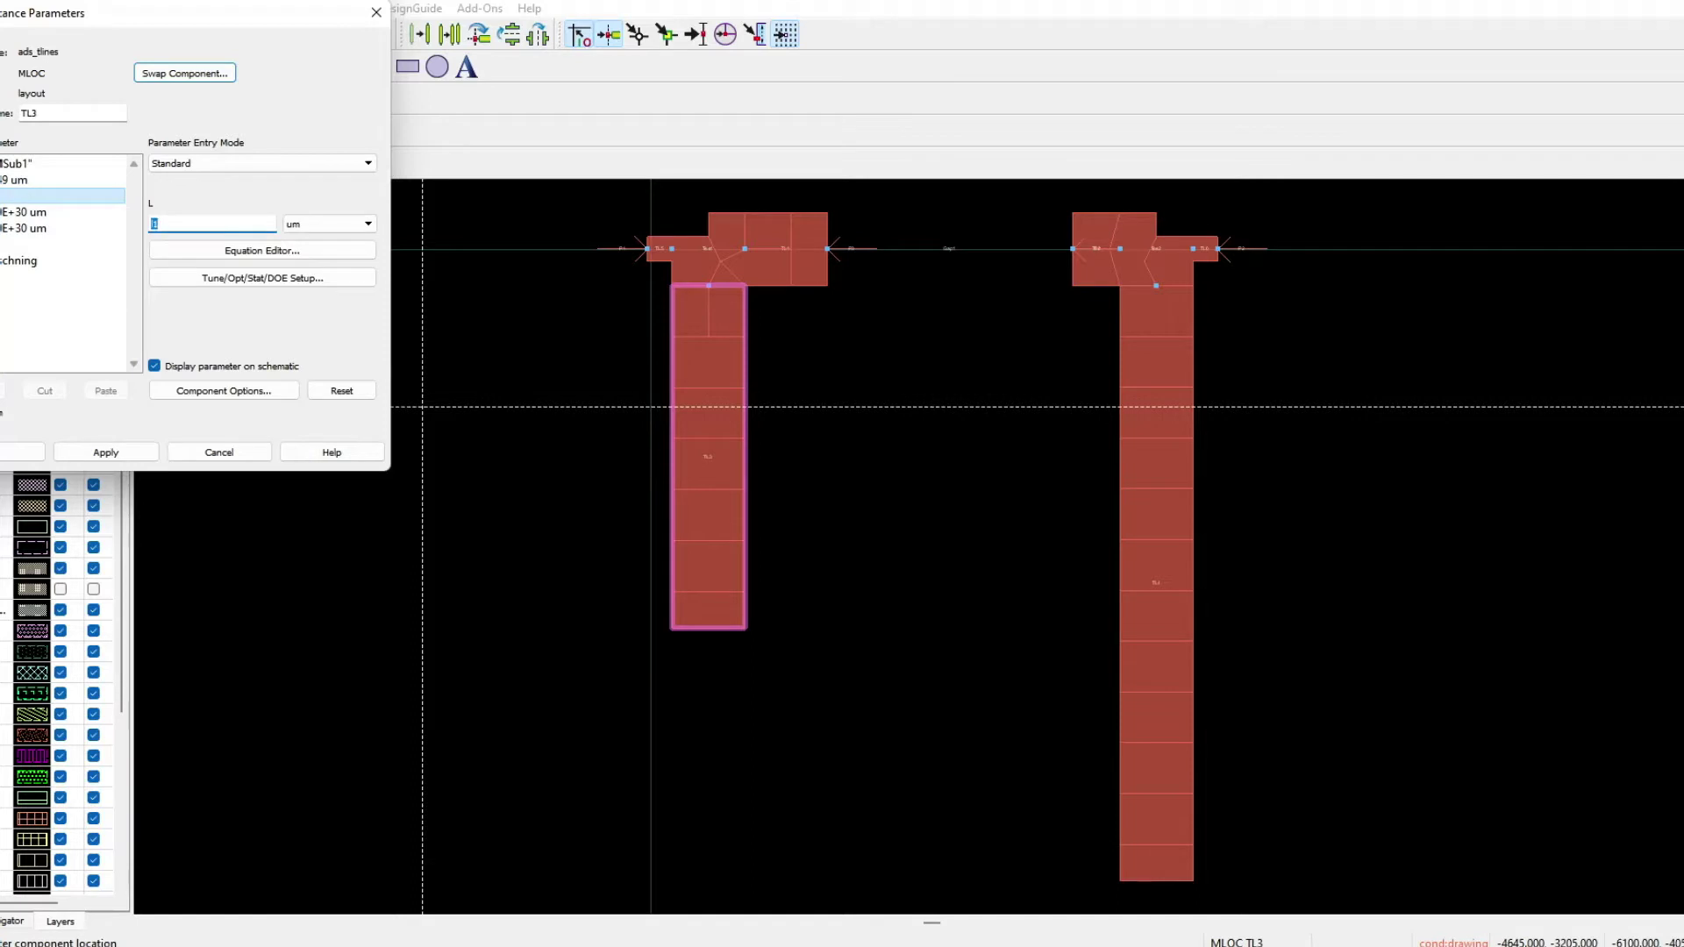
left_click(153, 221)
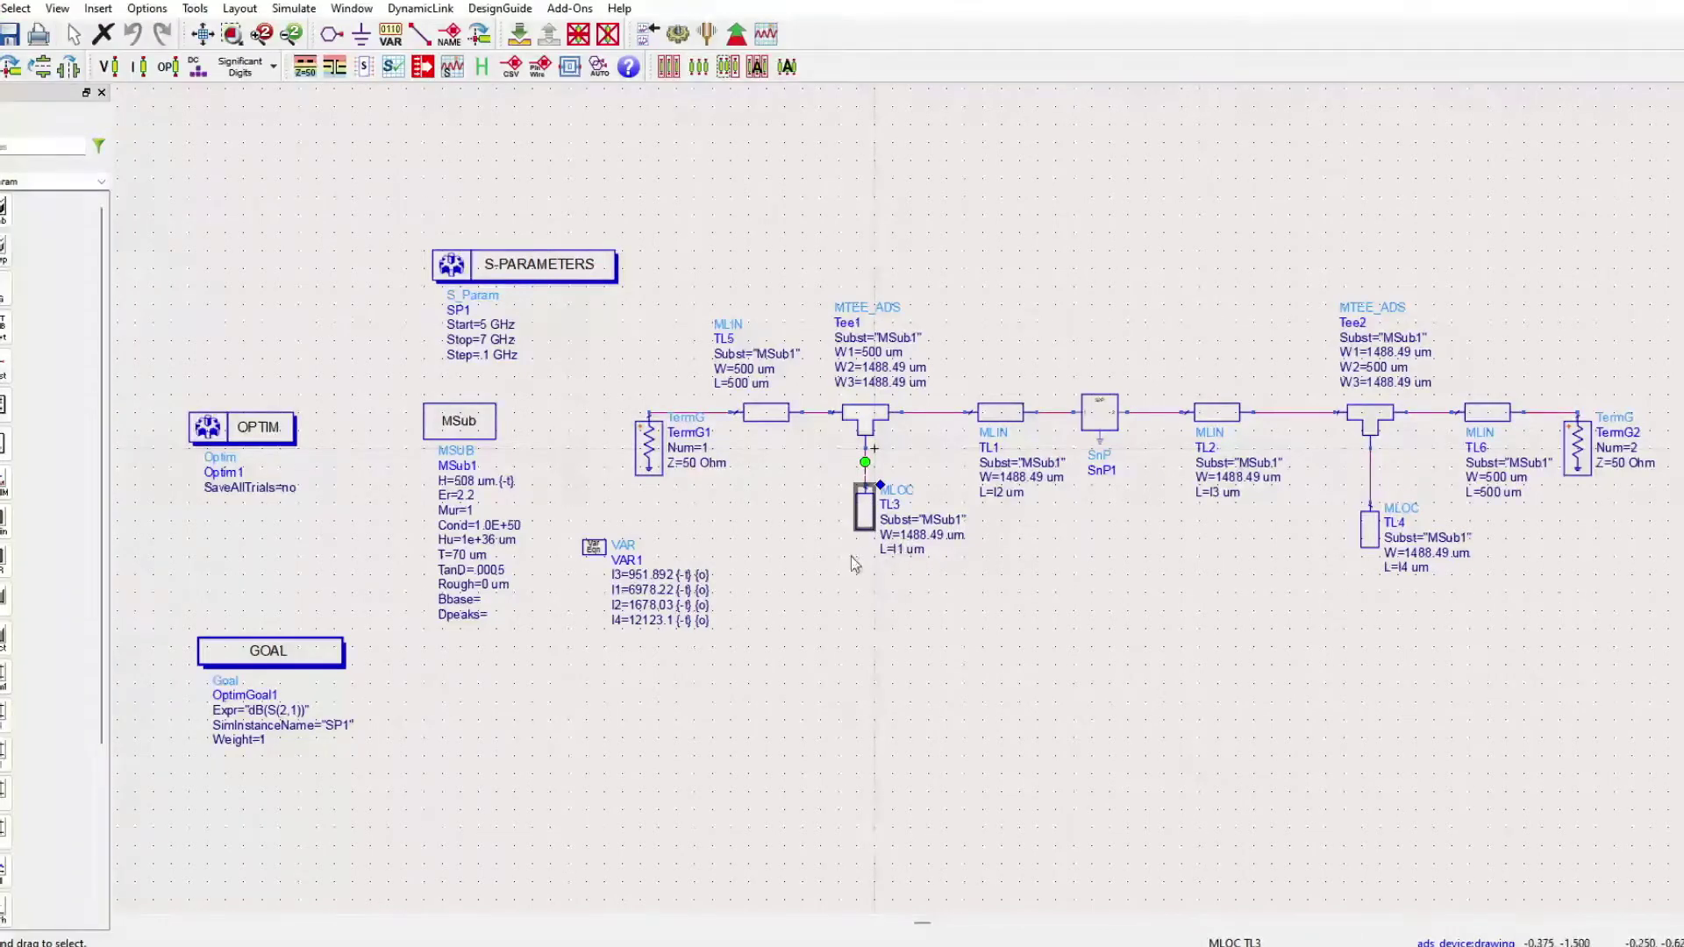
Check the l1 variable in the Step_1 schematic against TL3's length, and close the stub's instance parameters
left_click(653, 590)
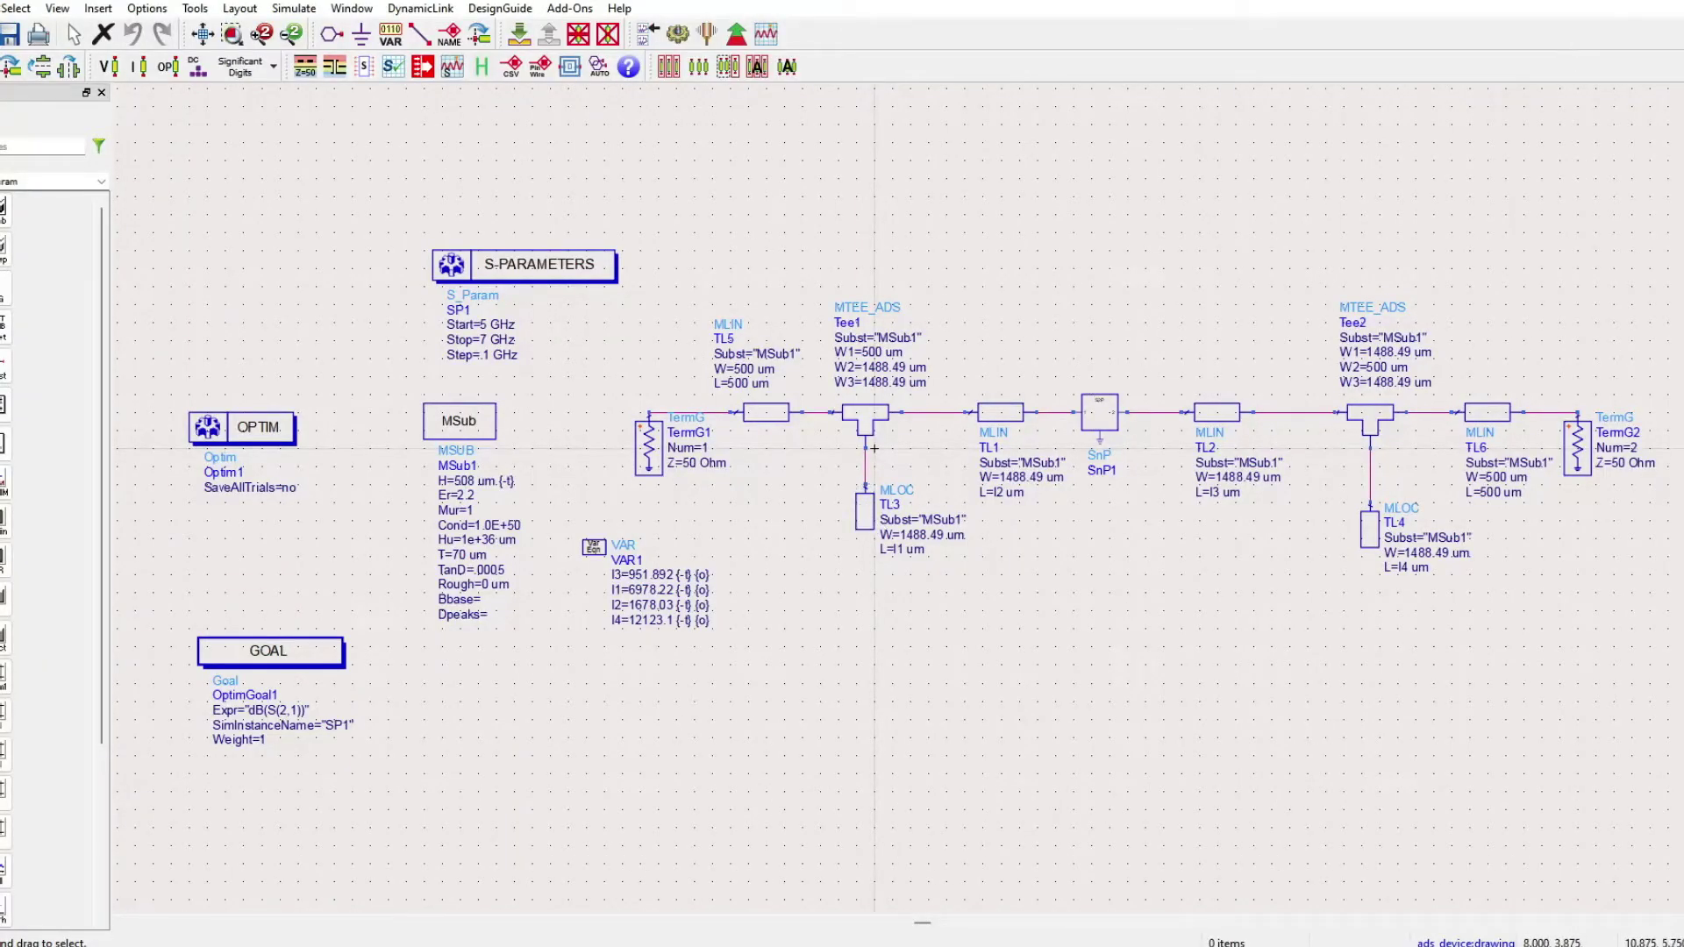
left_click(1650, 4)
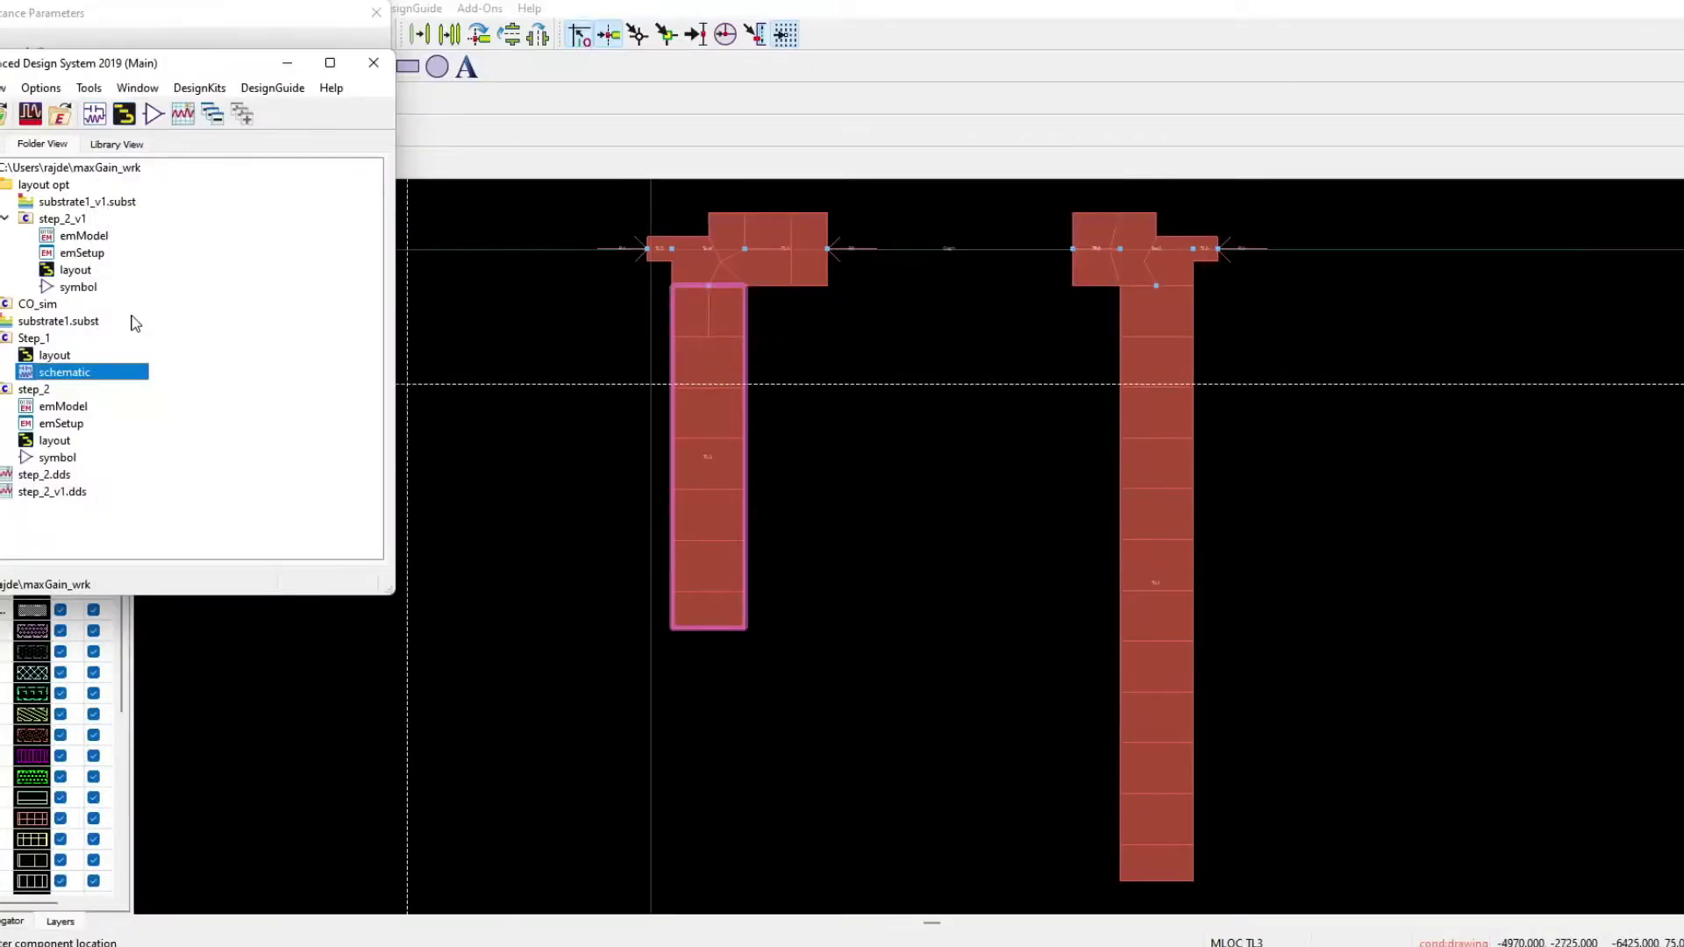
left_click(175, 12)
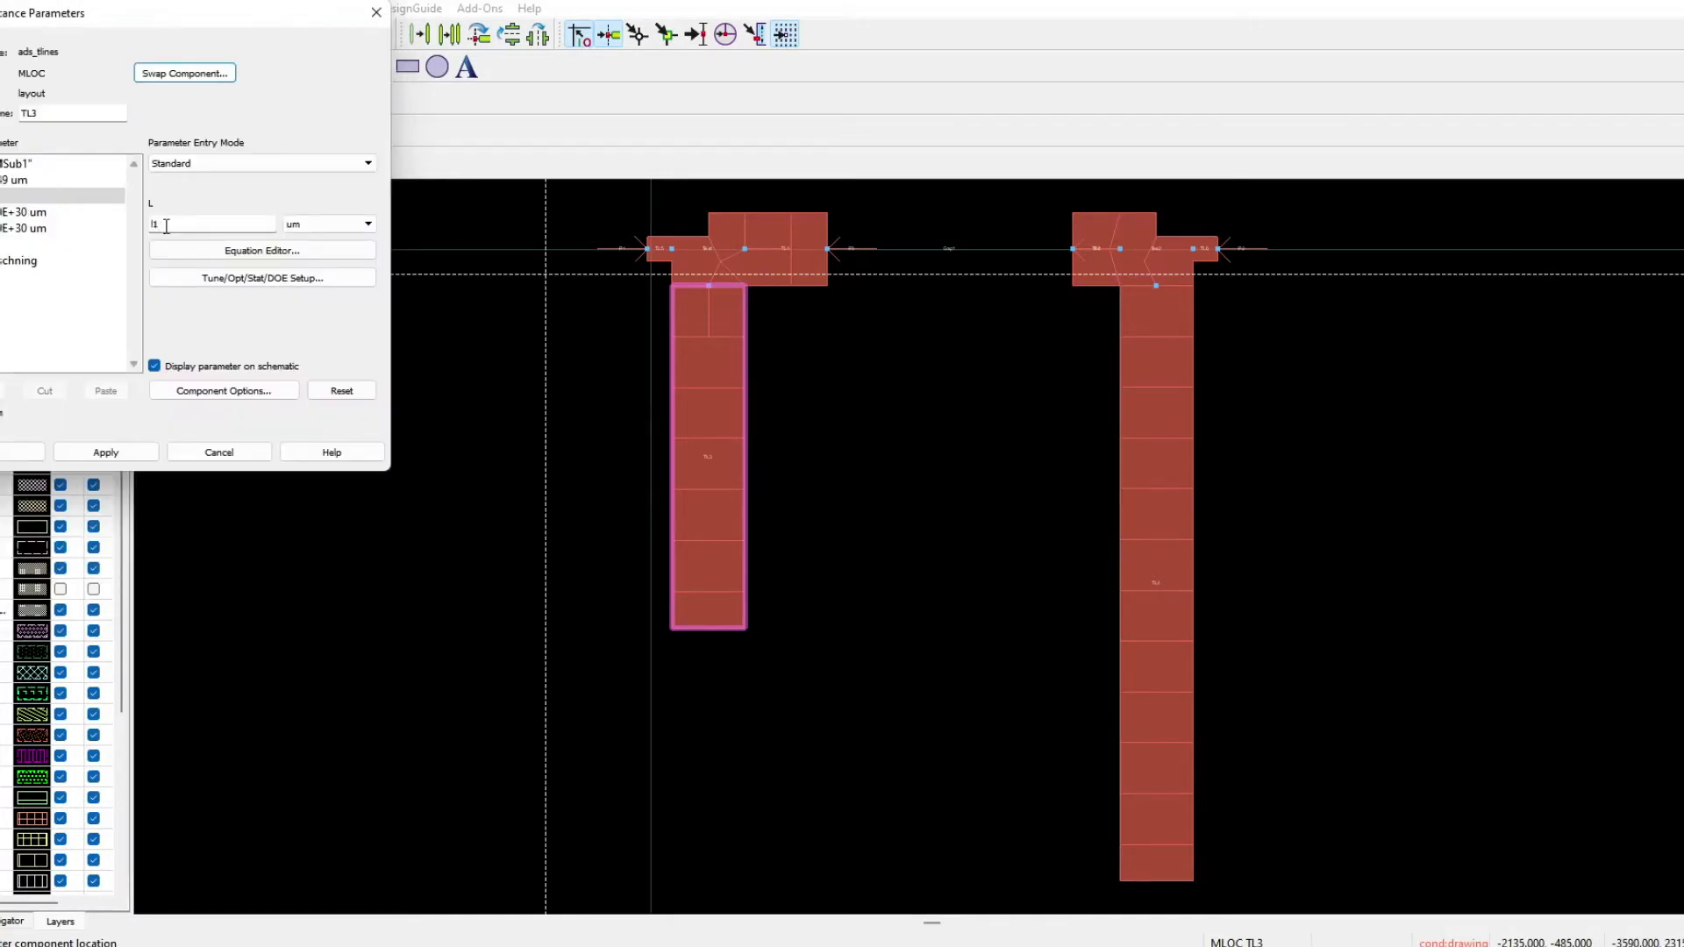
left_click_drag(183, 14, 182, 321)
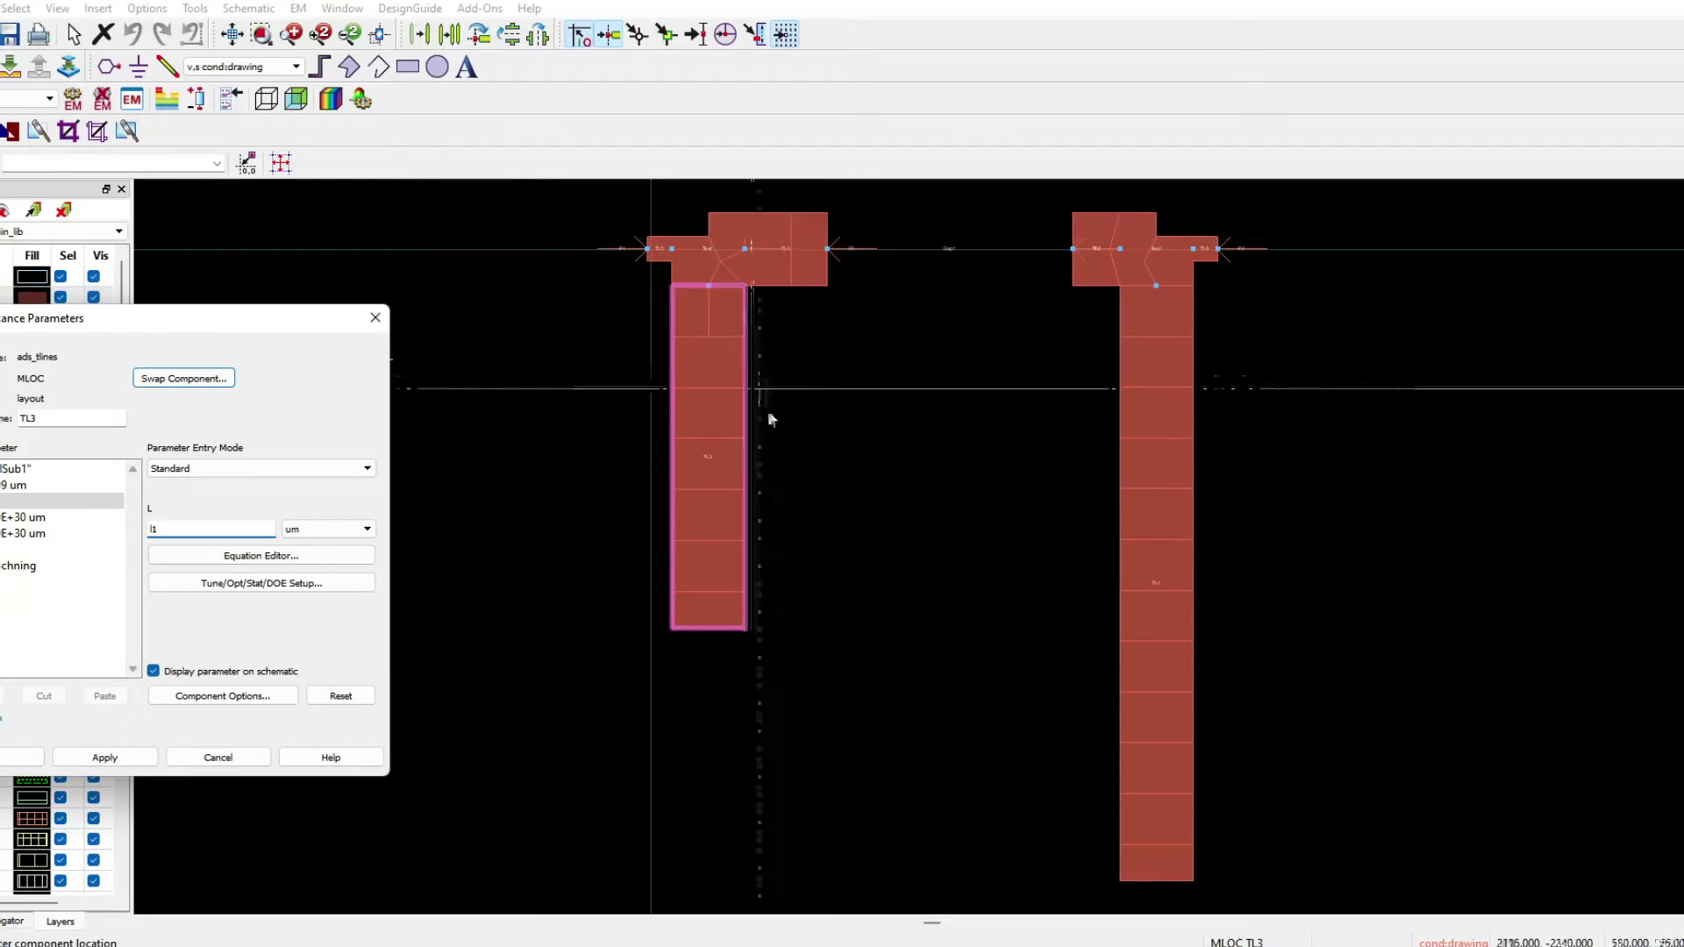
left_click(373, 323)
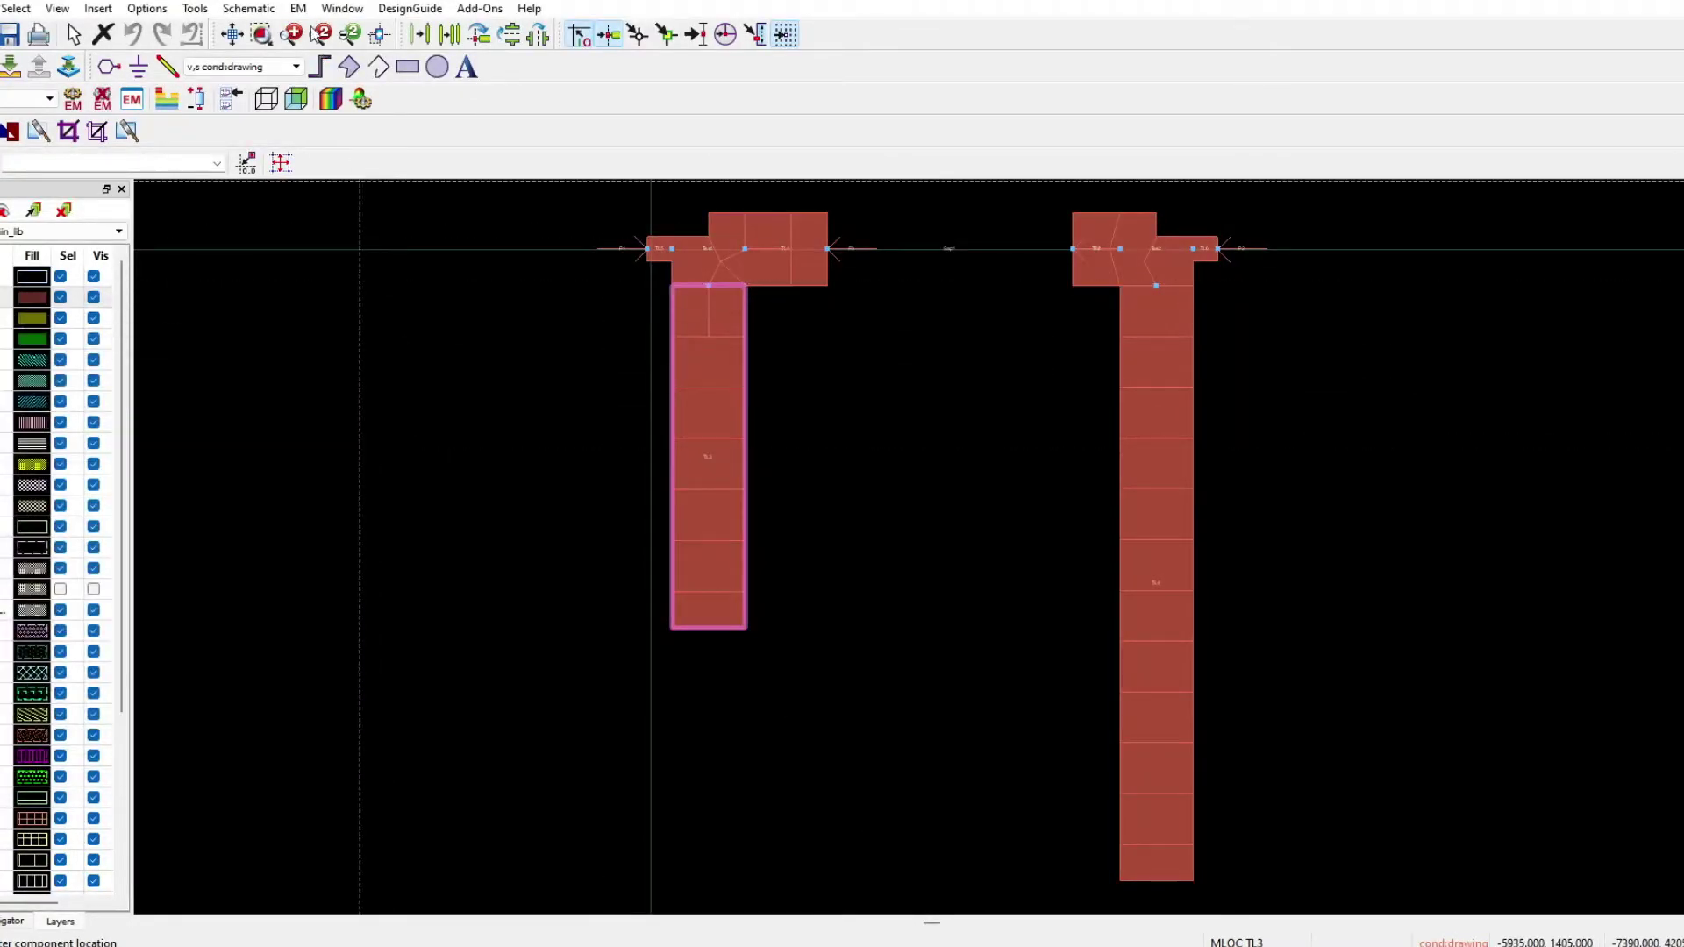
Open the EM component parameters of the step_2_v1 layout and name a new design parameter a1
left_click(306, 12)
mouse_move(378, 263)
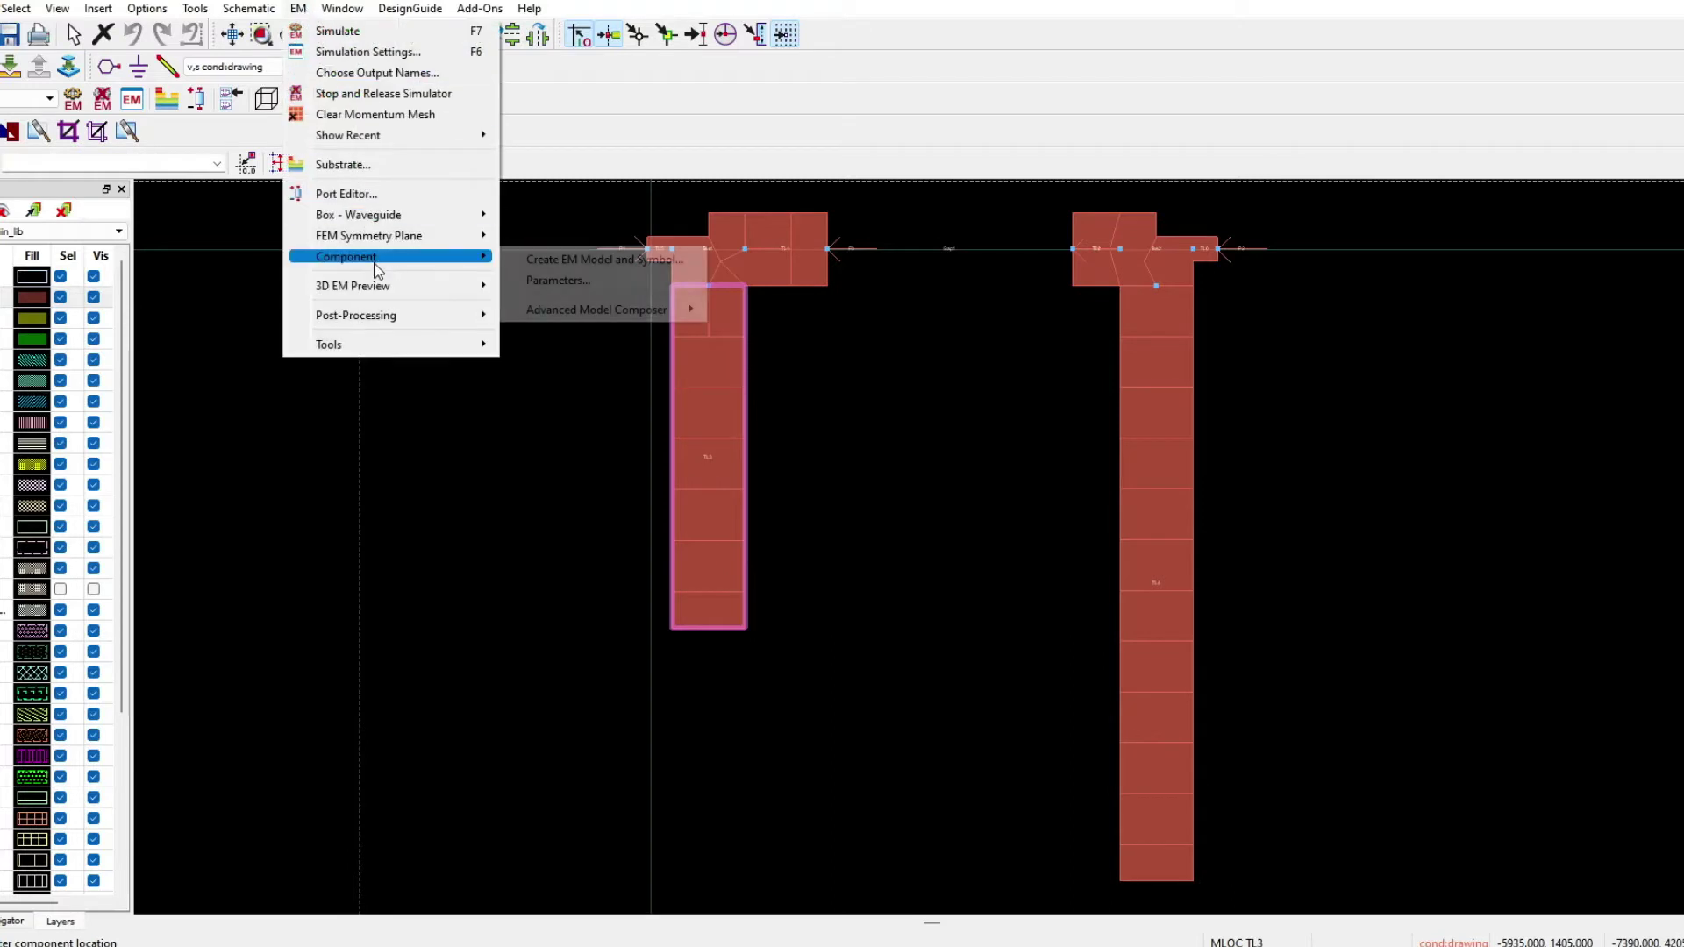
left_click(558, 280)
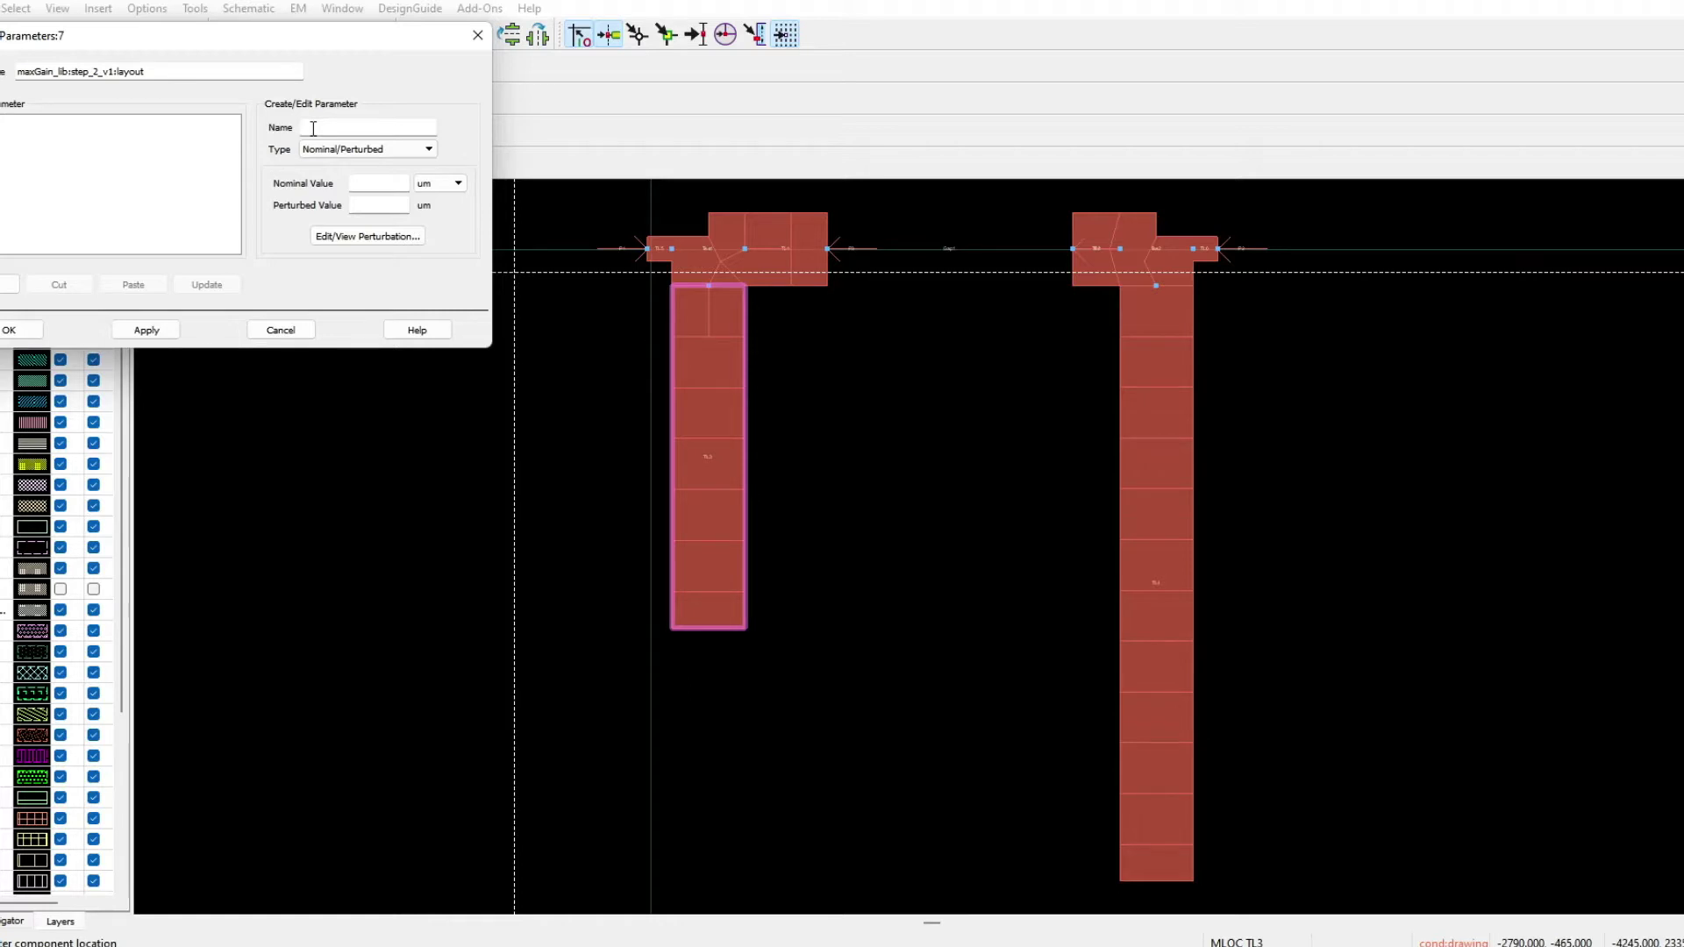
type("a1")
left_click(360, 186)
left_click_drag(215, 39, 551, 95)
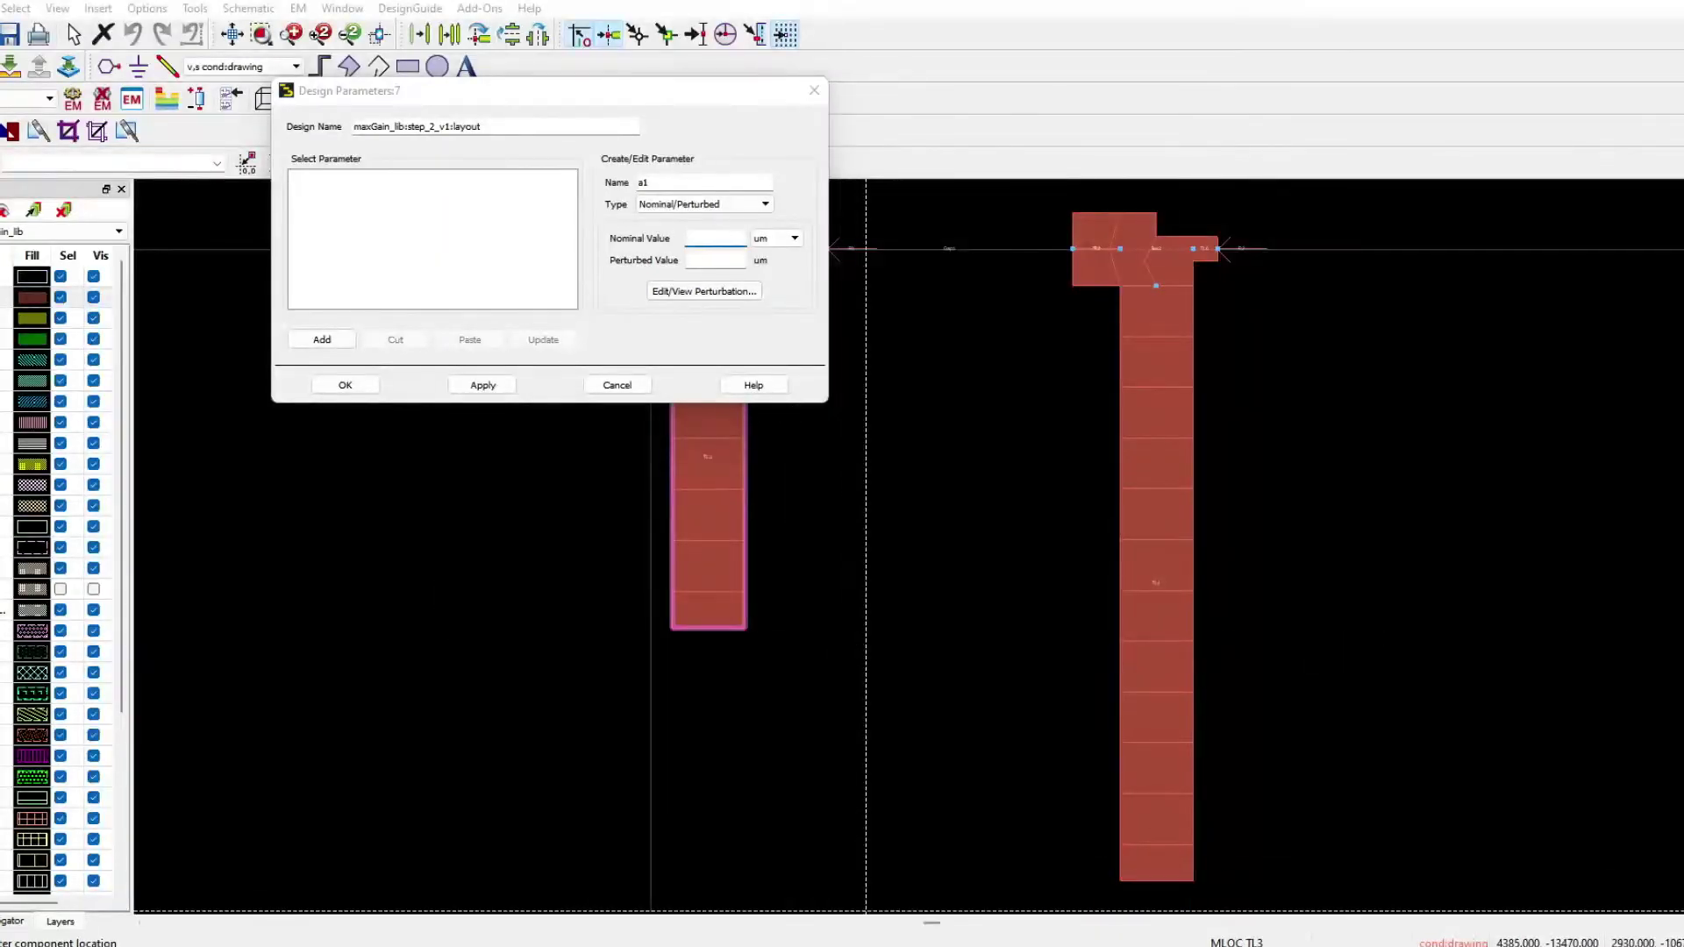
Arrange the Step_1 schematic beside the layout to read its variables, and set a1's nominal value to 6978.22 um
left_click(960, 891)
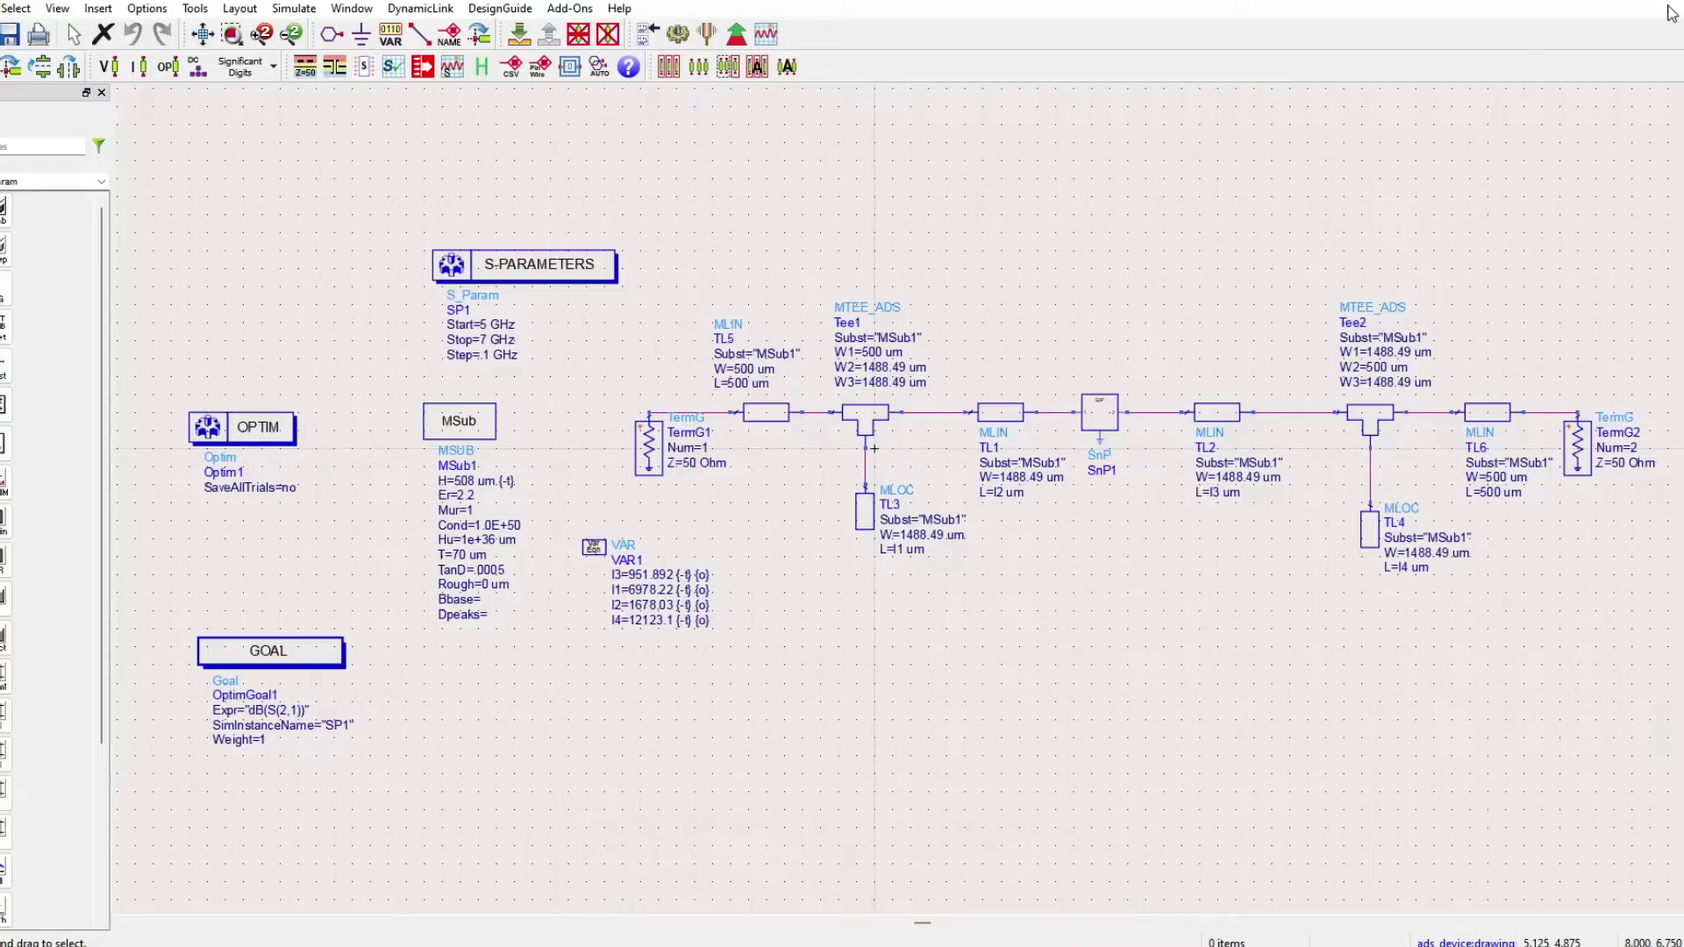
left_click(1672, 12)
left_click_drag(734, 180, 167, 154)
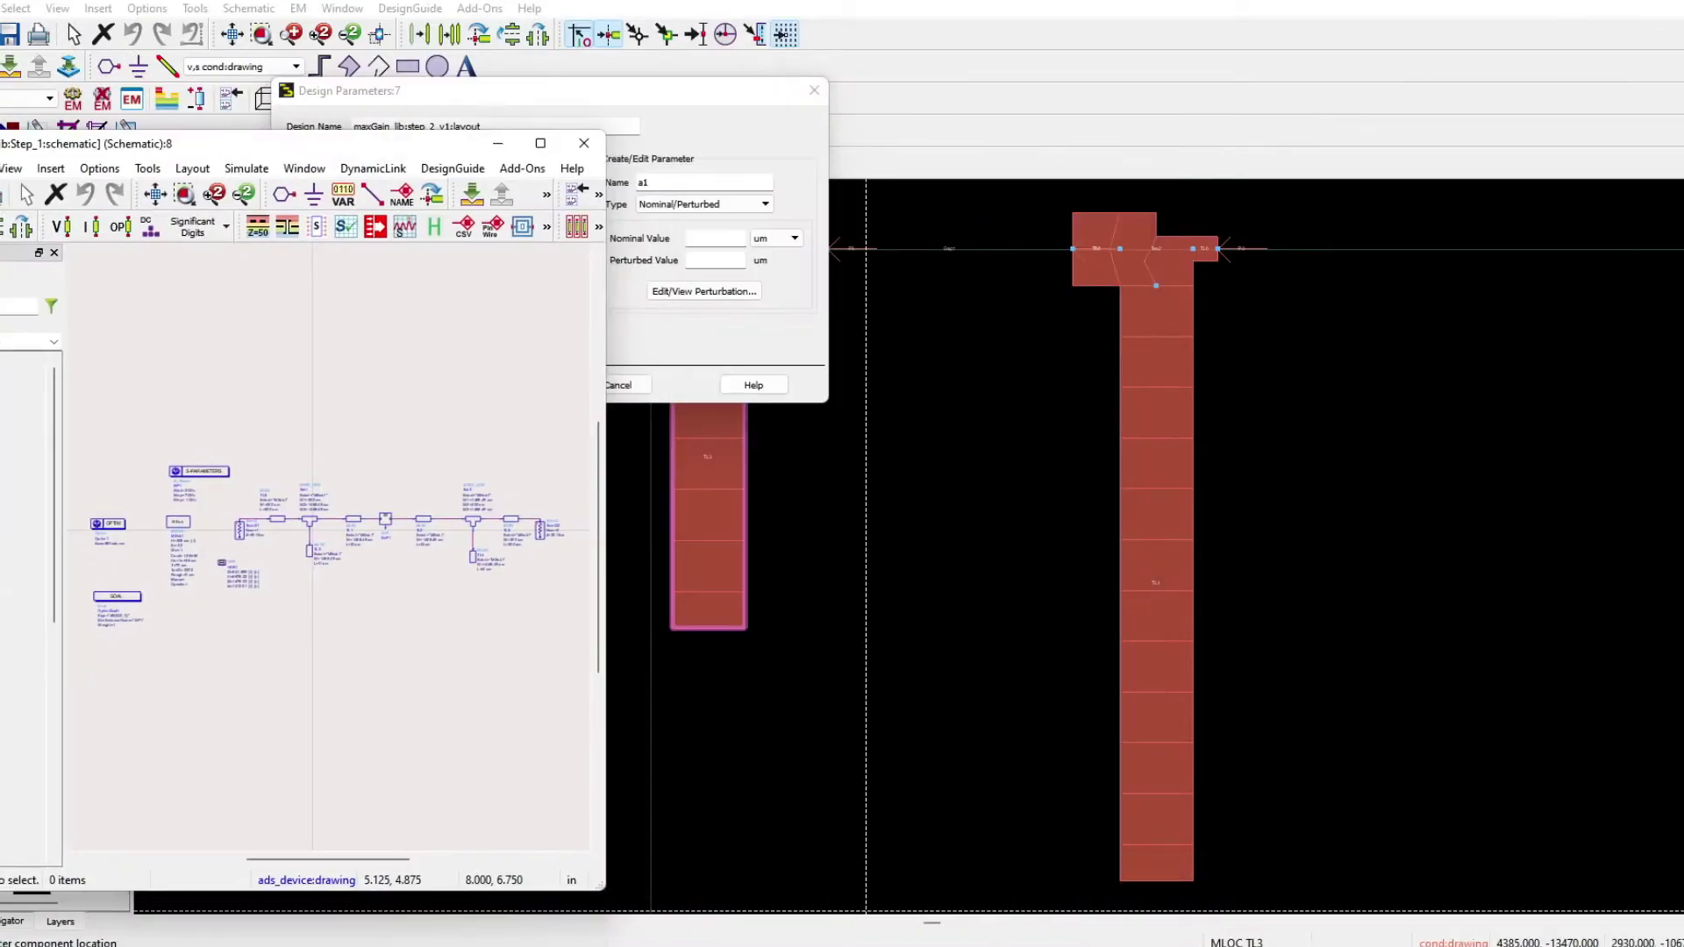
key("super+Right")
left_click_drag(594, 99, 1094, 138)
scroll(184, 543, "up", 5)
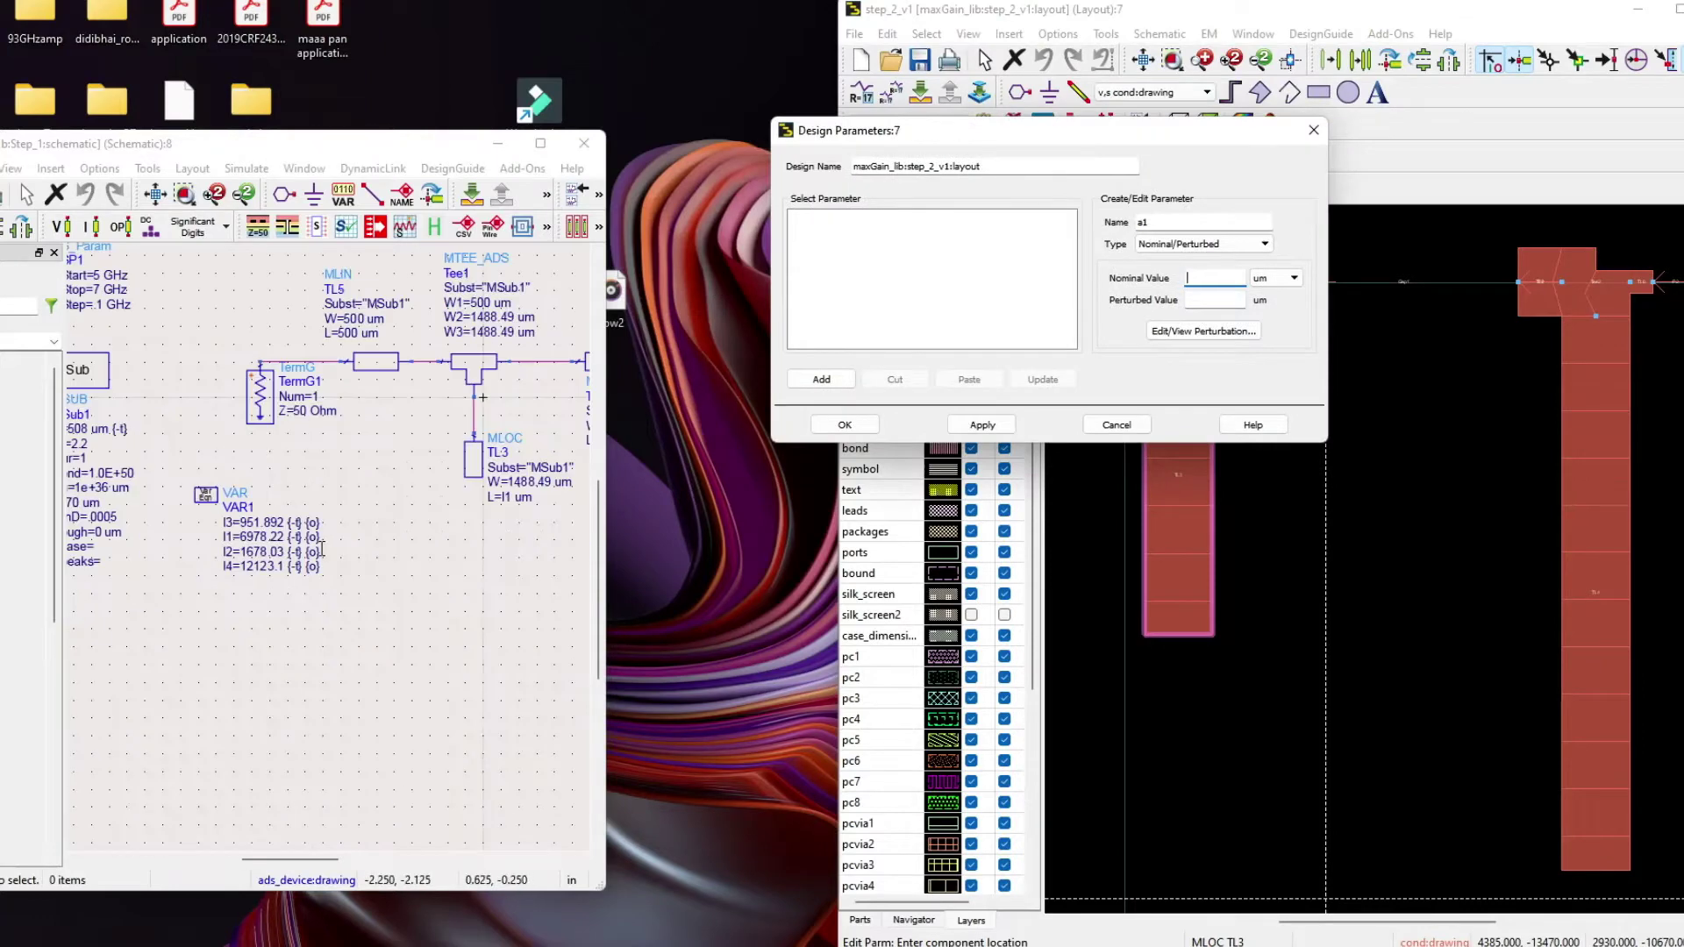
scroll(324, 546, "down", 2)
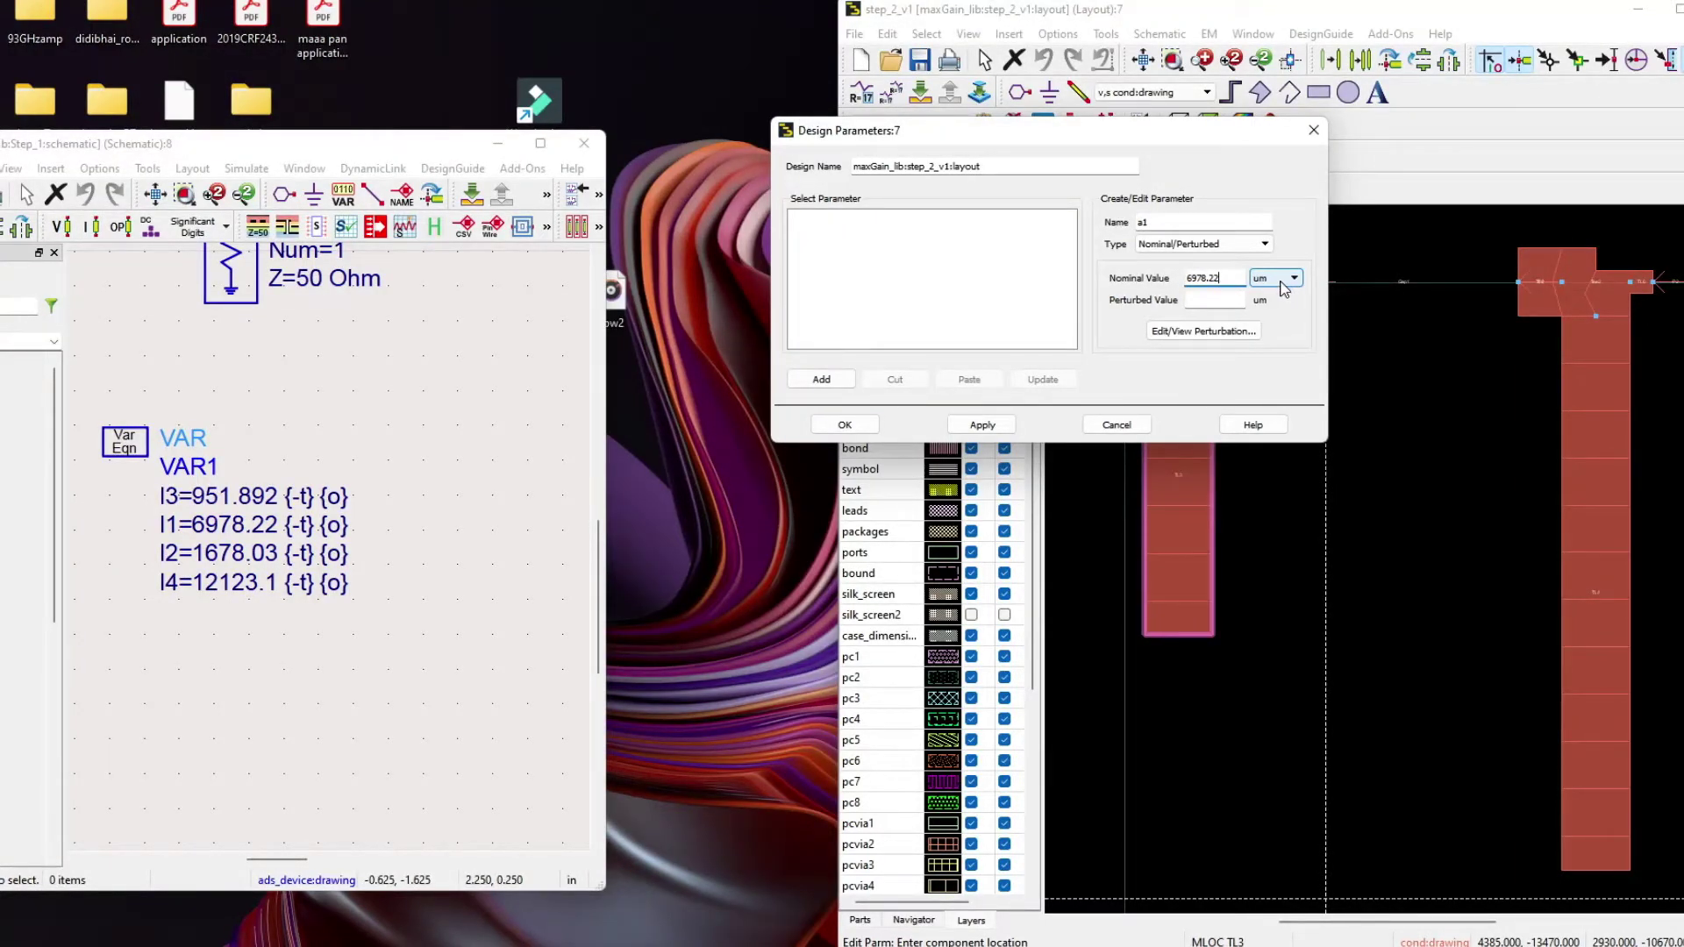
left_click(1176, 247)
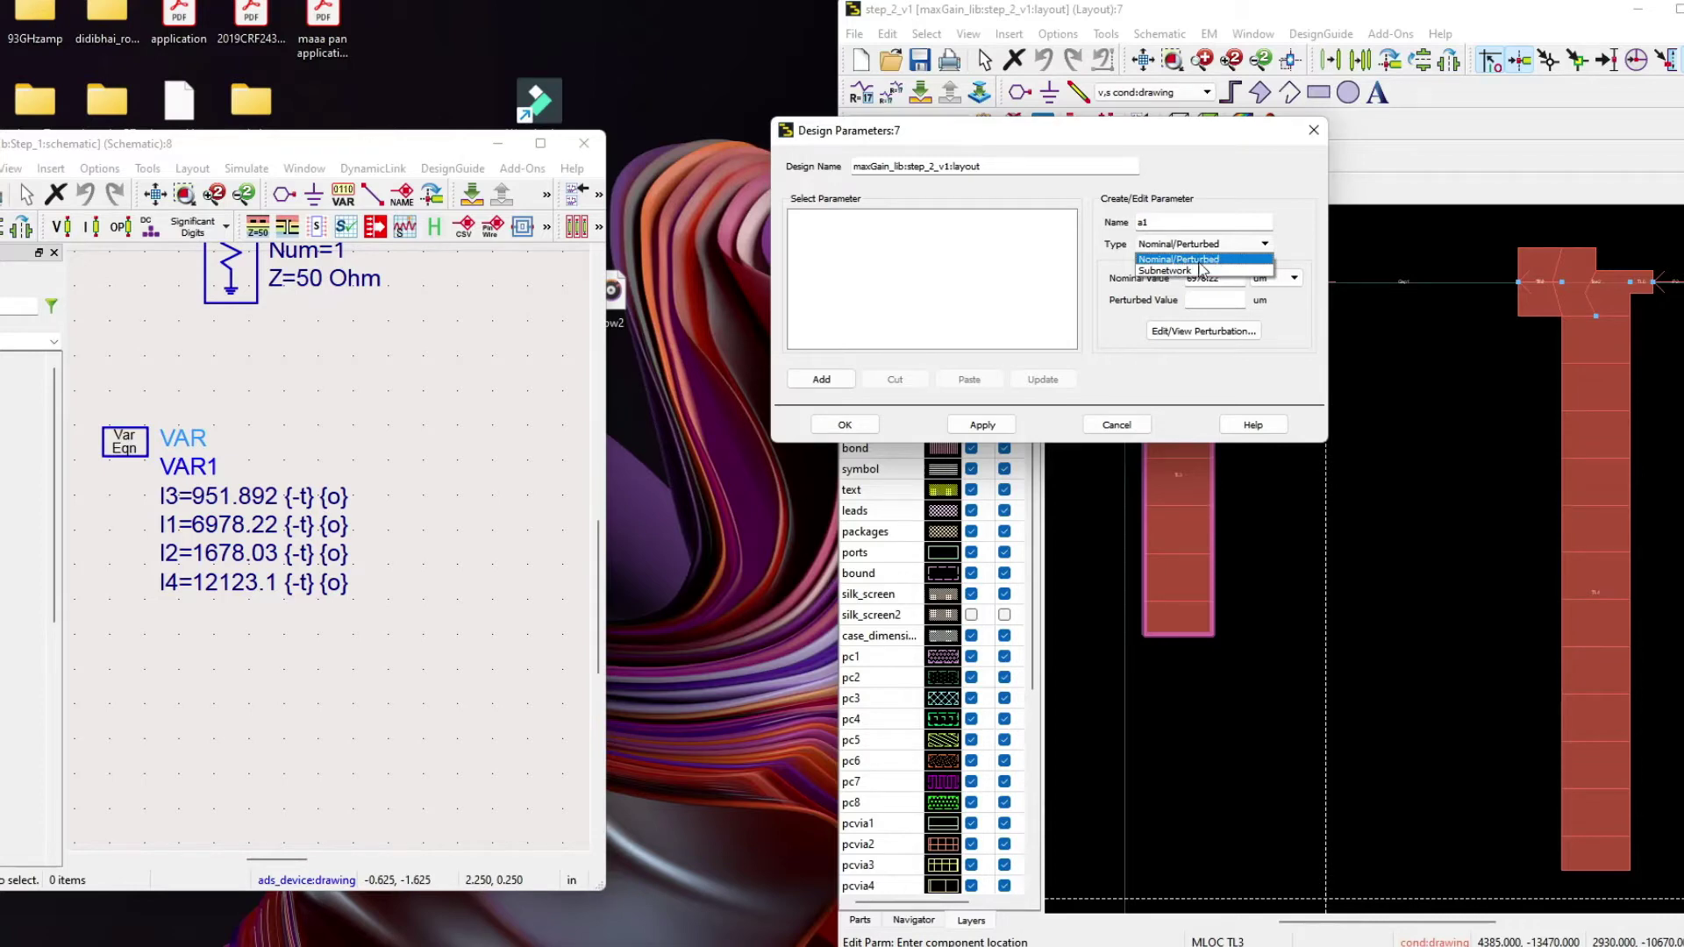
left_click(1187, 263)
left_click(1198, 246)
left_click(996, 134)
left_click_drag(872, 133, 4, 114)
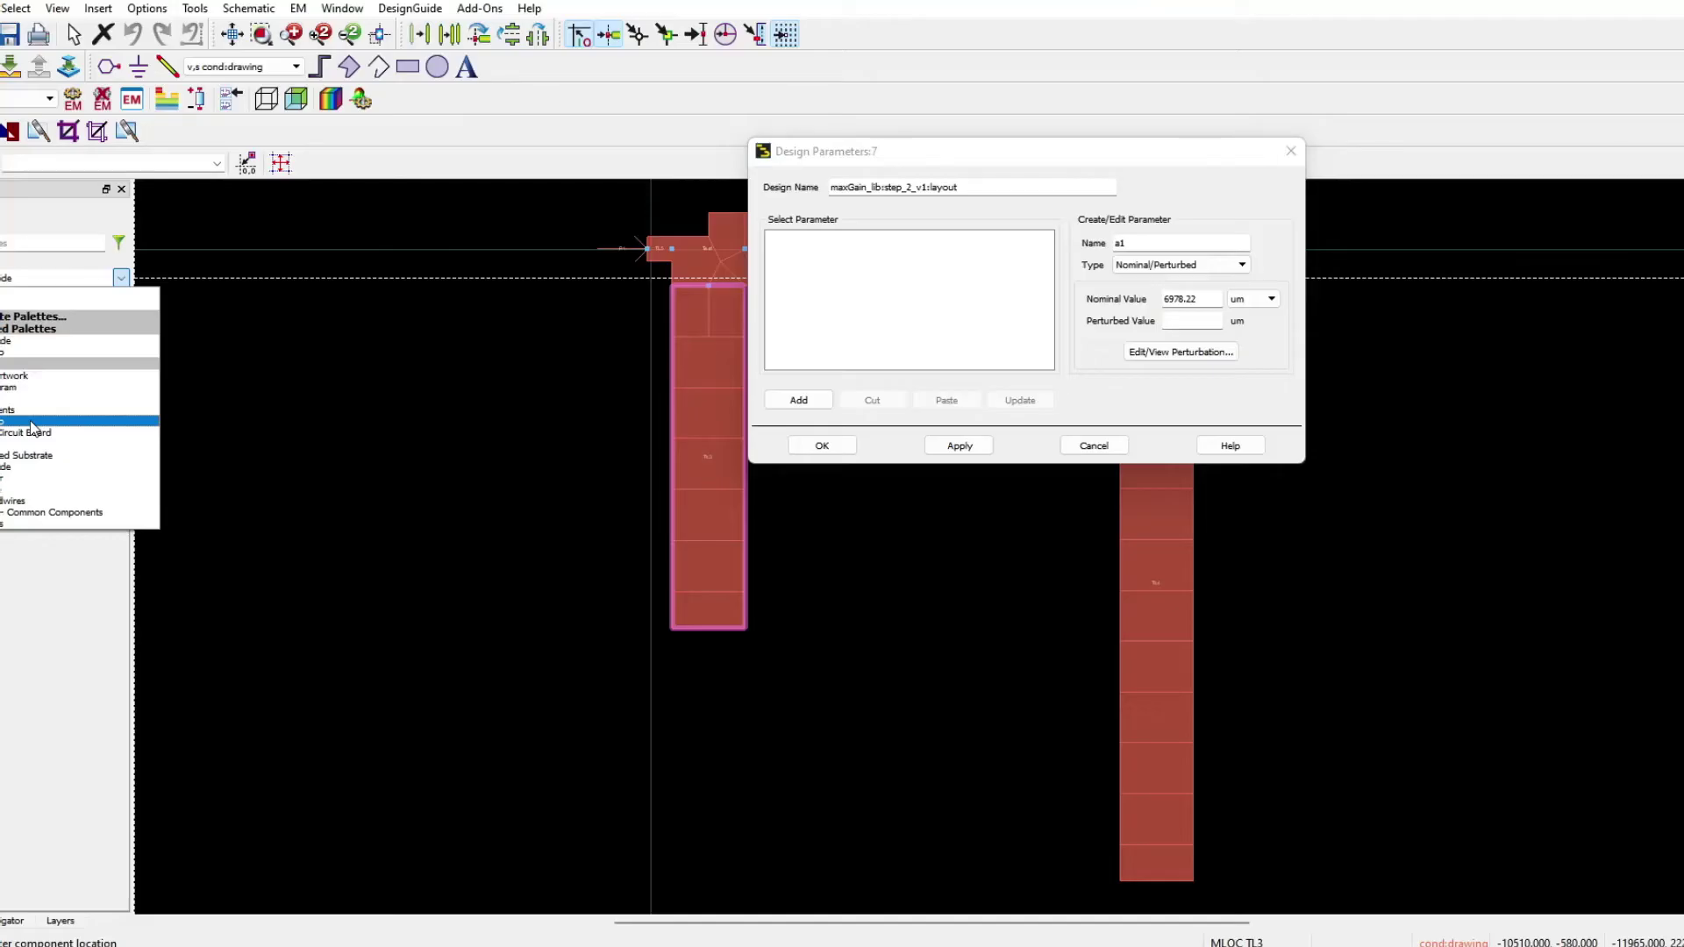
Hide the component palette and the design navigator beside the layout, keeping only the layer list
left_click(32, 424)
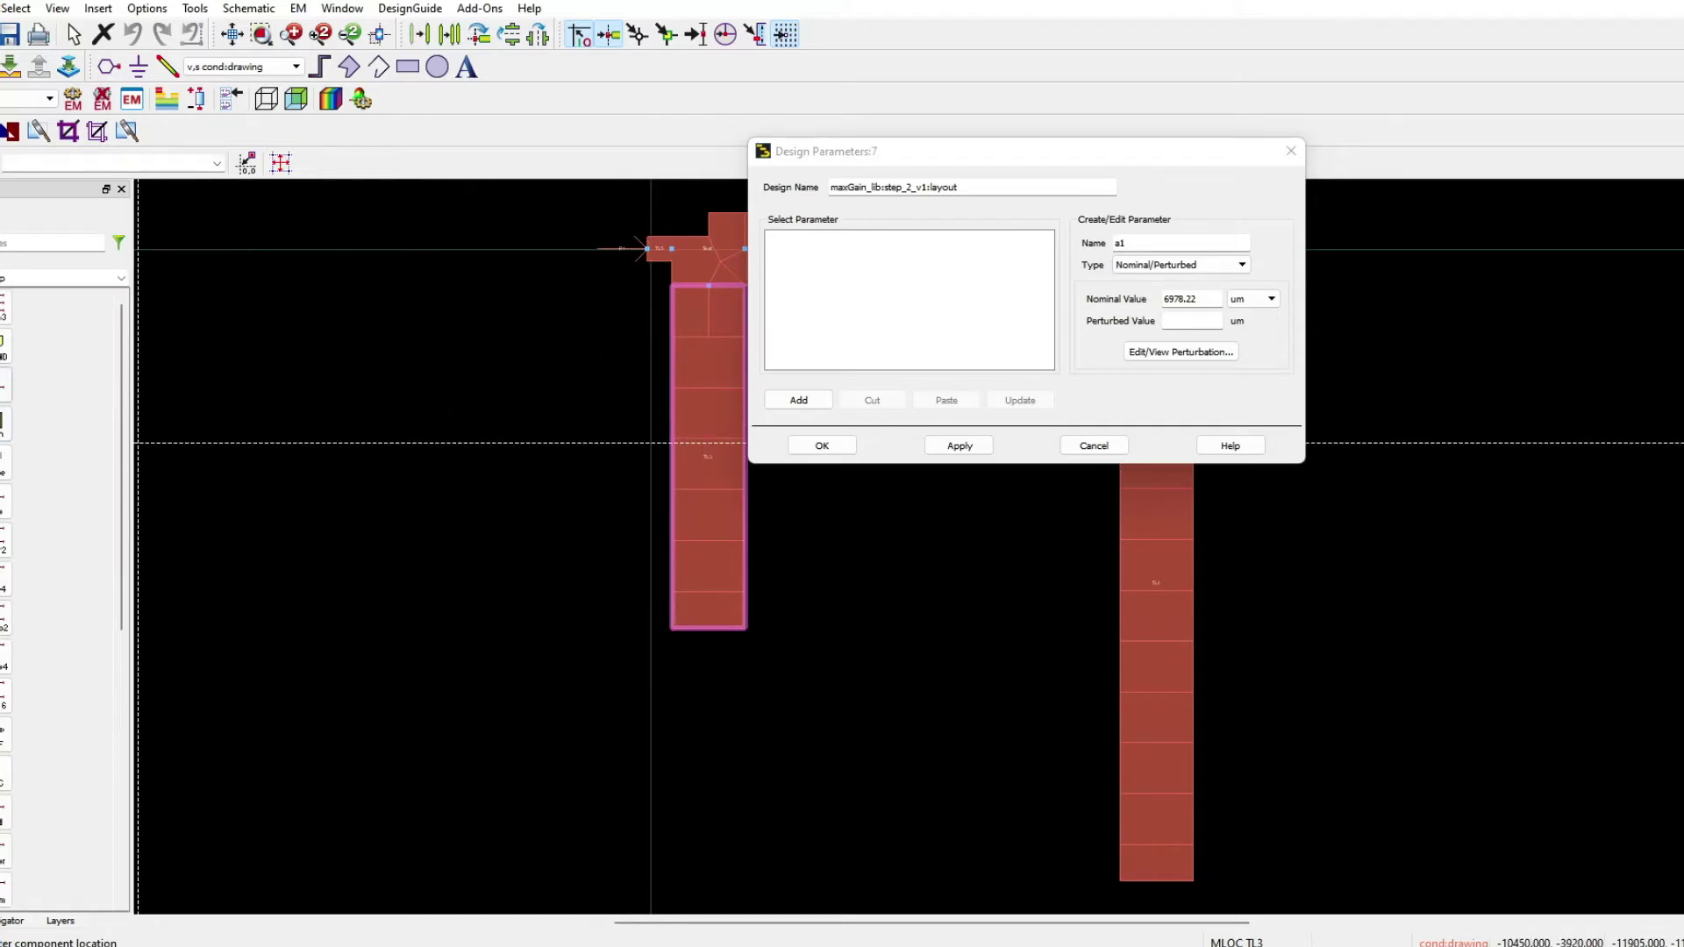
scroll(930, 544, "down", 3)
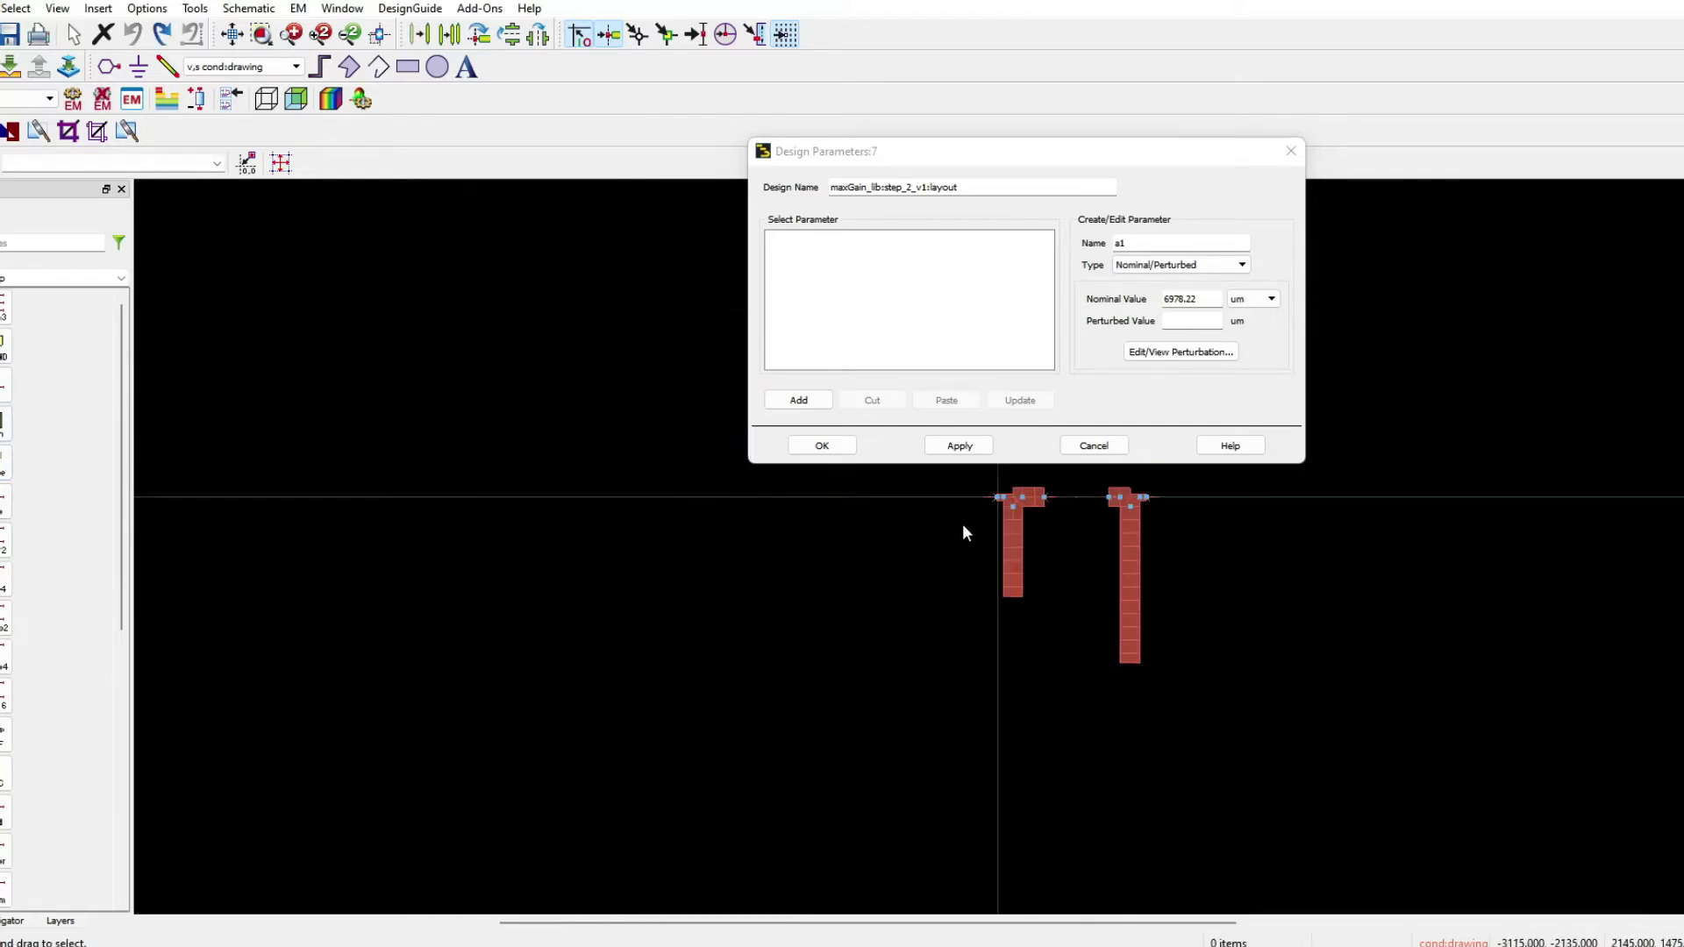
scroll(947, 554, "up", 3)
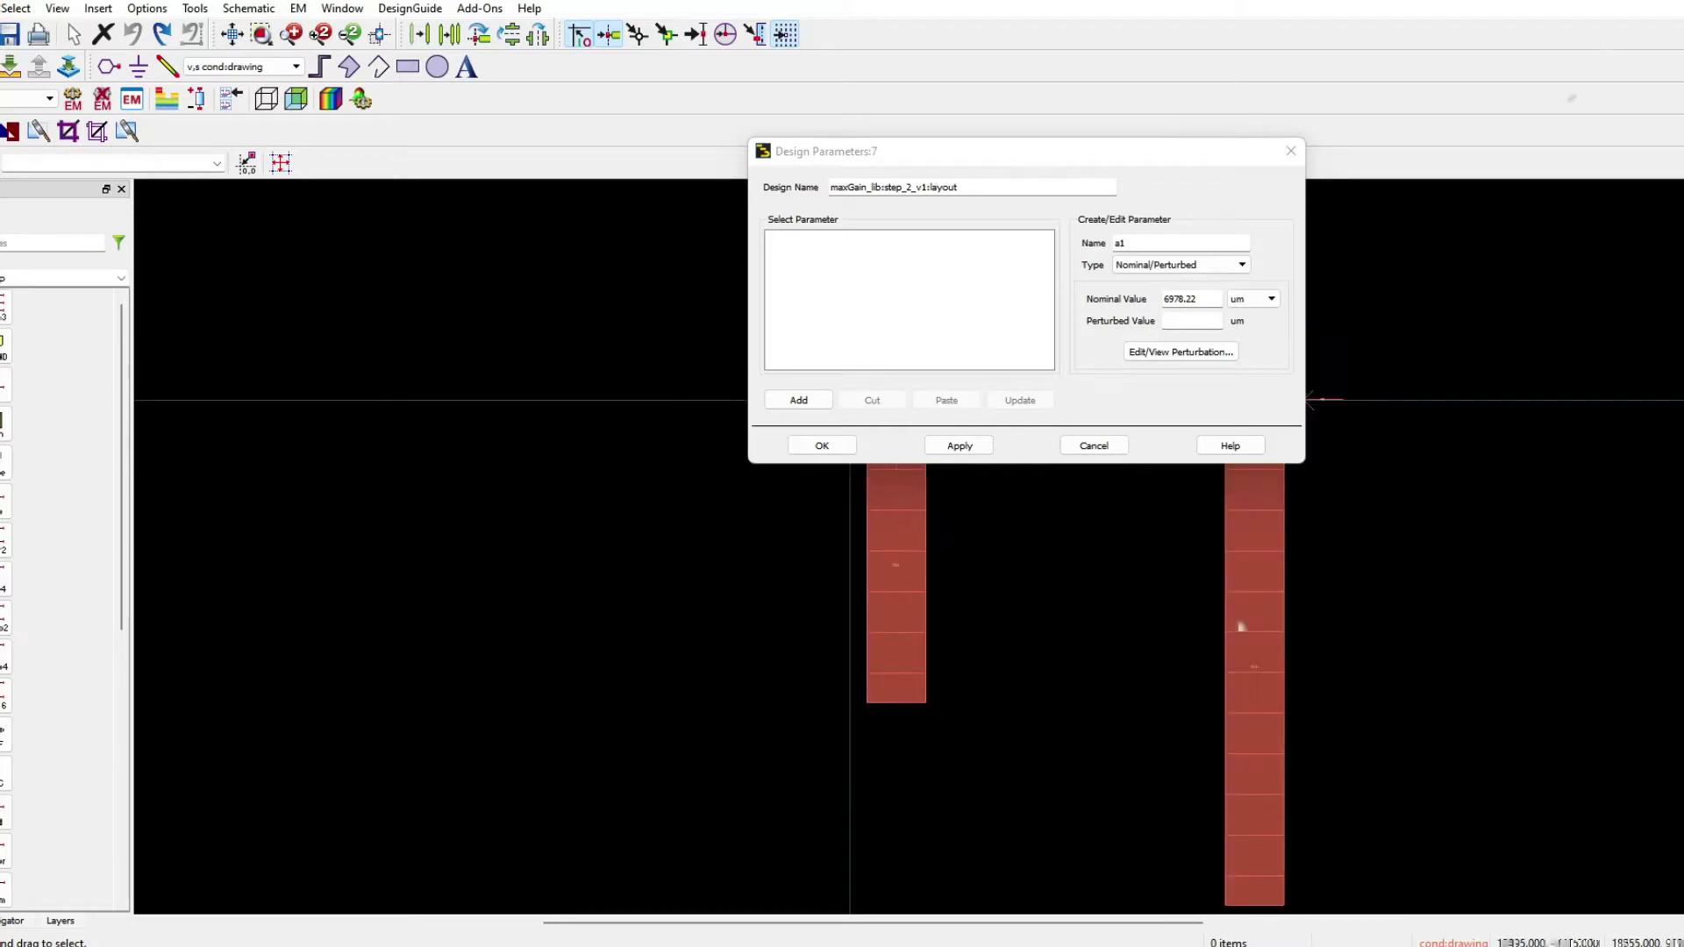
left_click(943, 600)
left_click(122, 189)
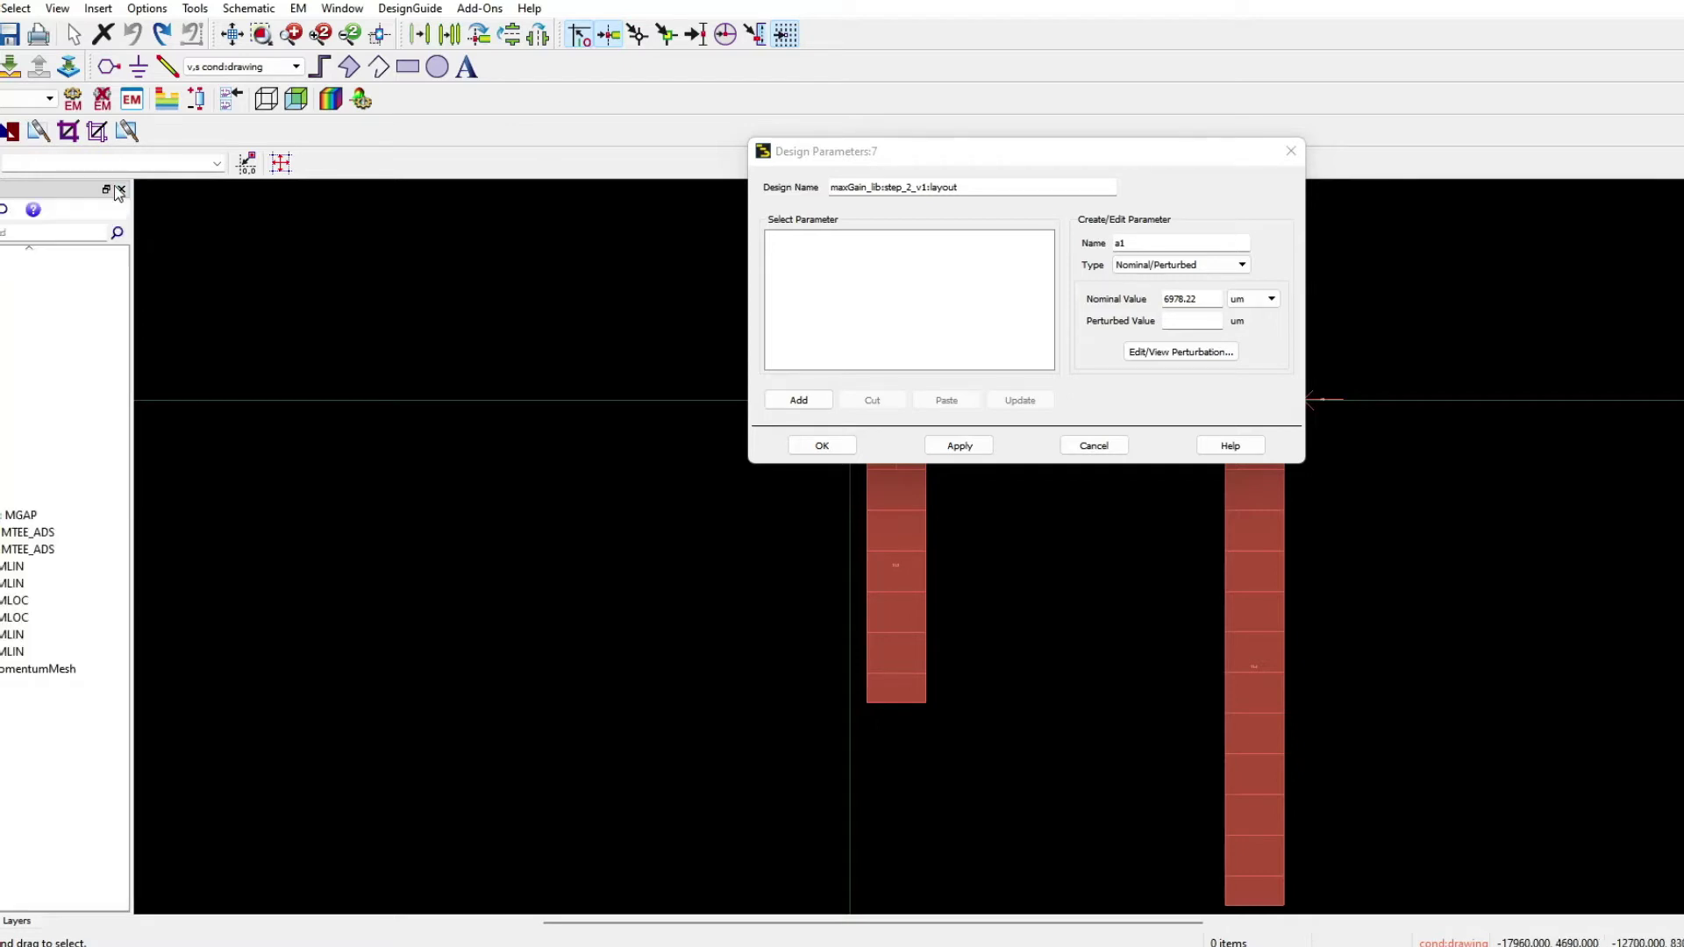
left_click(122, 189)
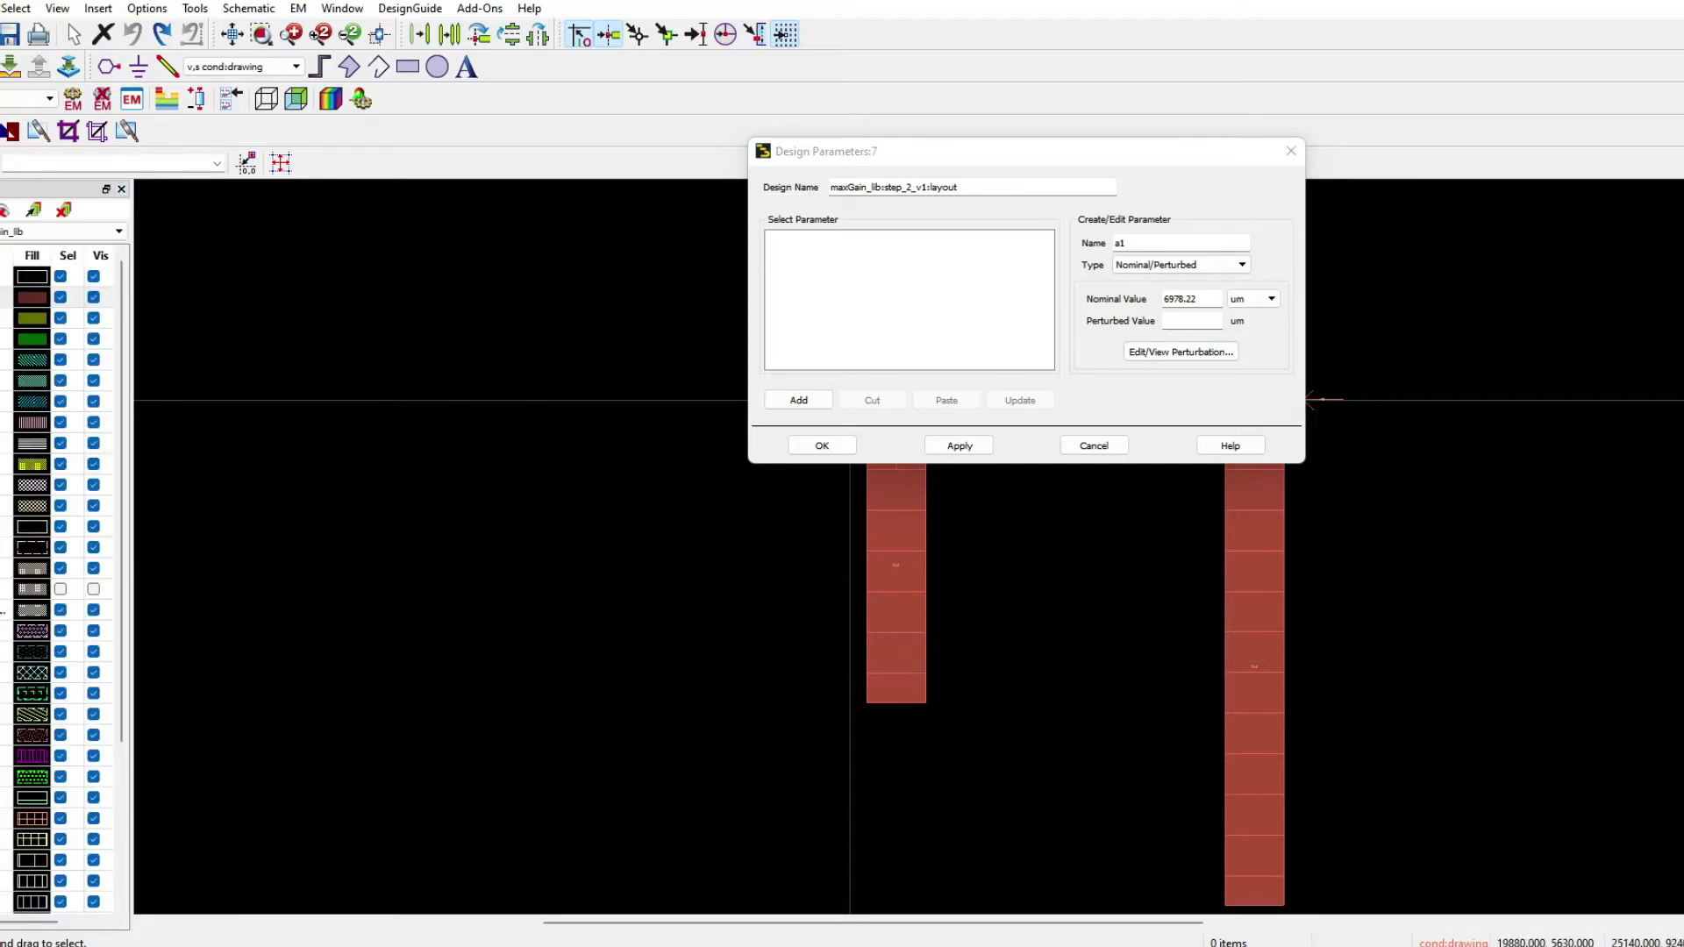
Change the type of parameter a1 to Subnetwork and set its default value to 6978.22 um
left_click(1180, 264)
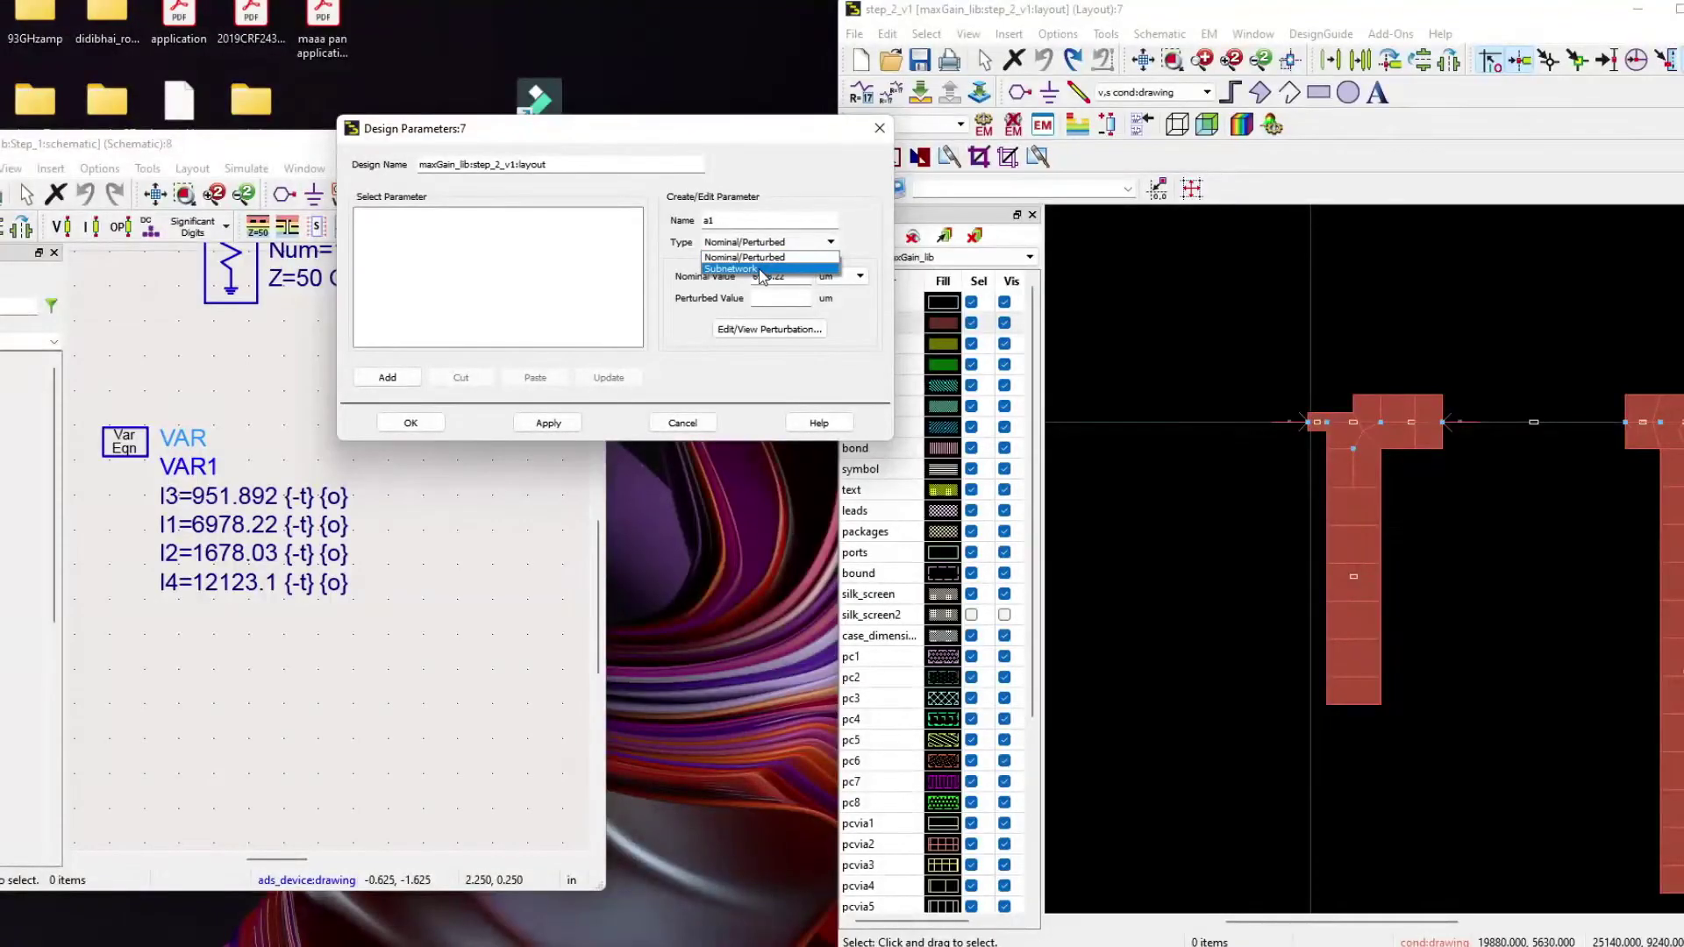
left_click(760, 271)
left_click(825, 246)
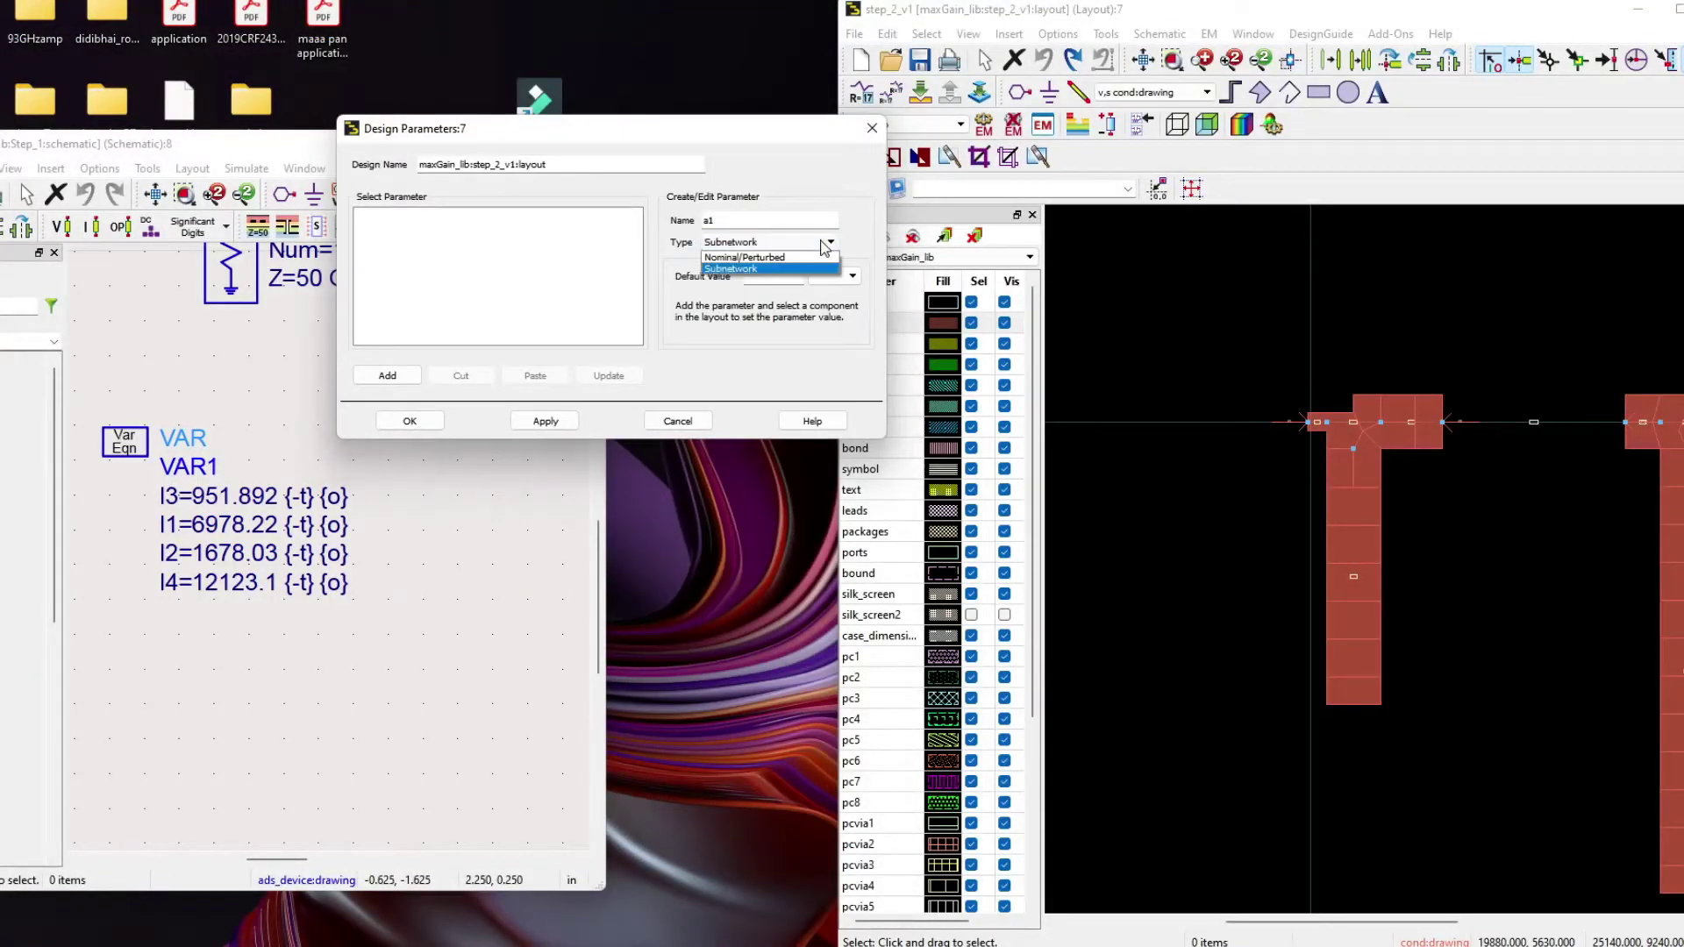
left_click(795, 269)
left_click(770, 275)
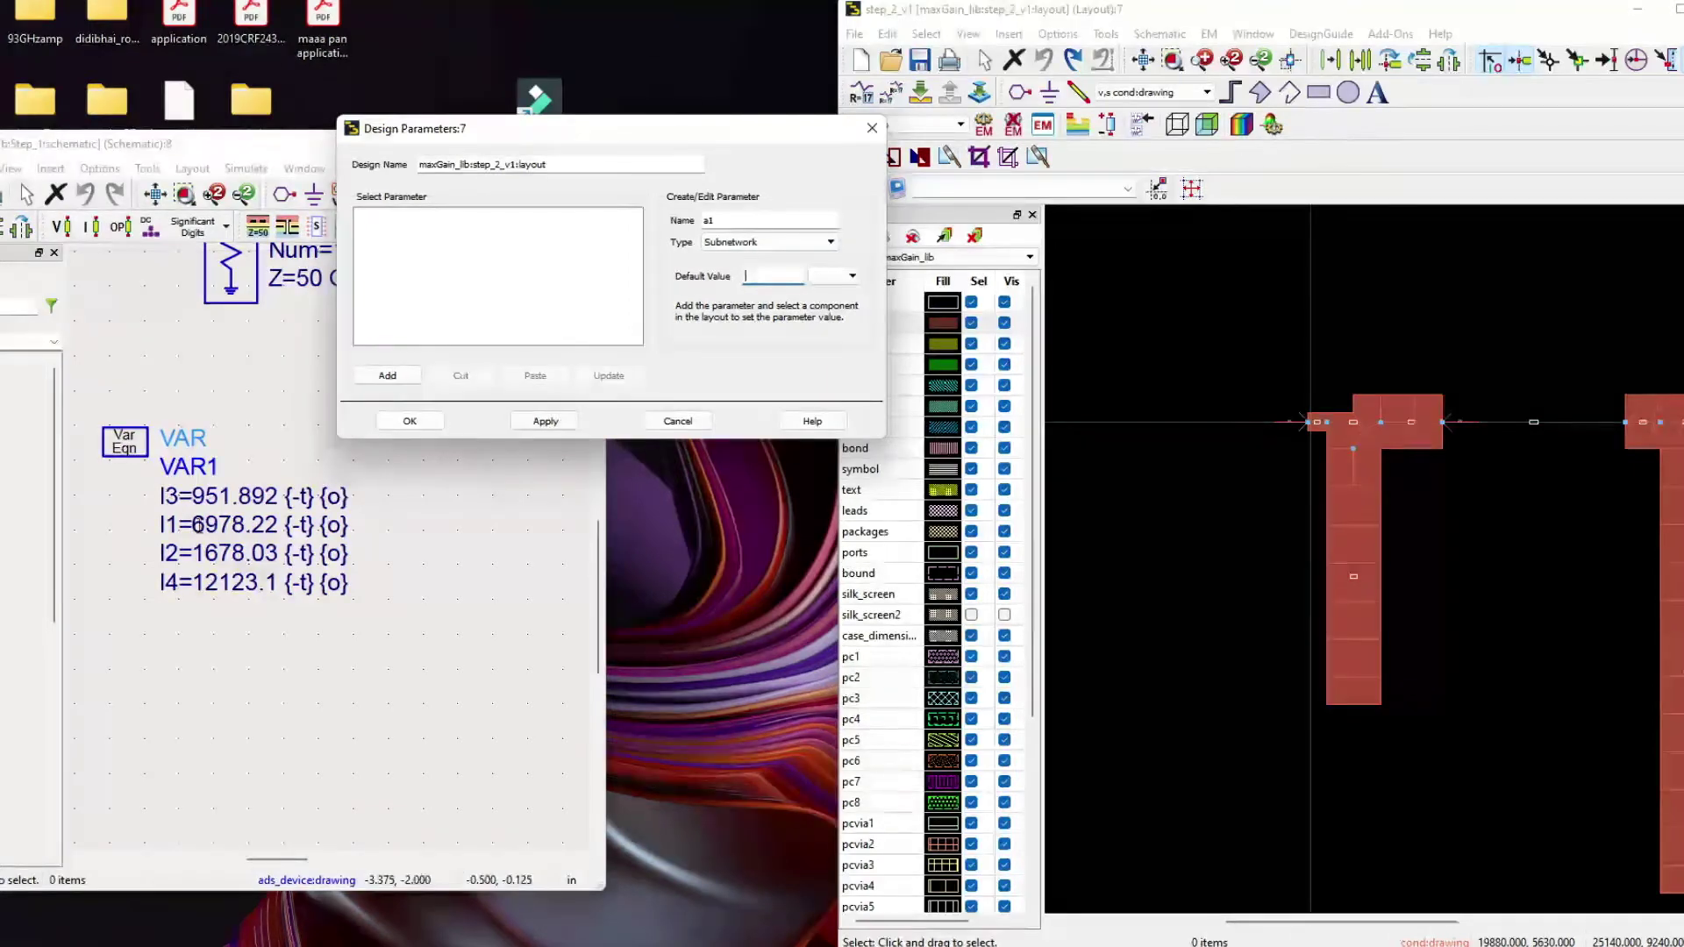
left_click(253, 516)
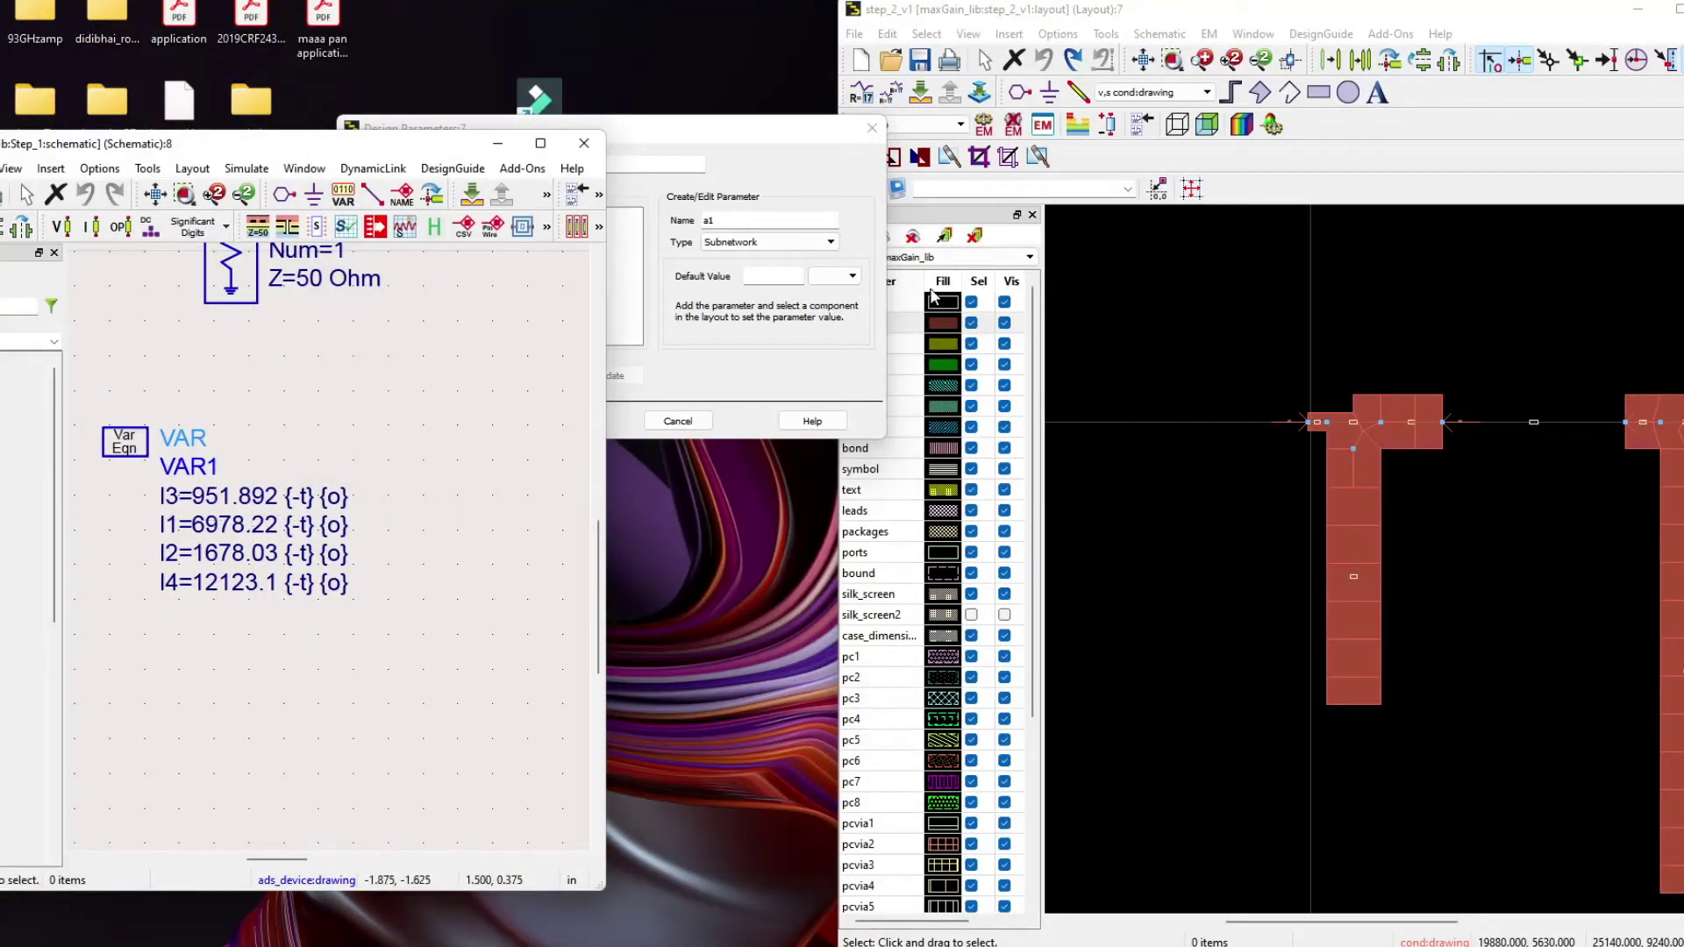
left_click(776, 277)
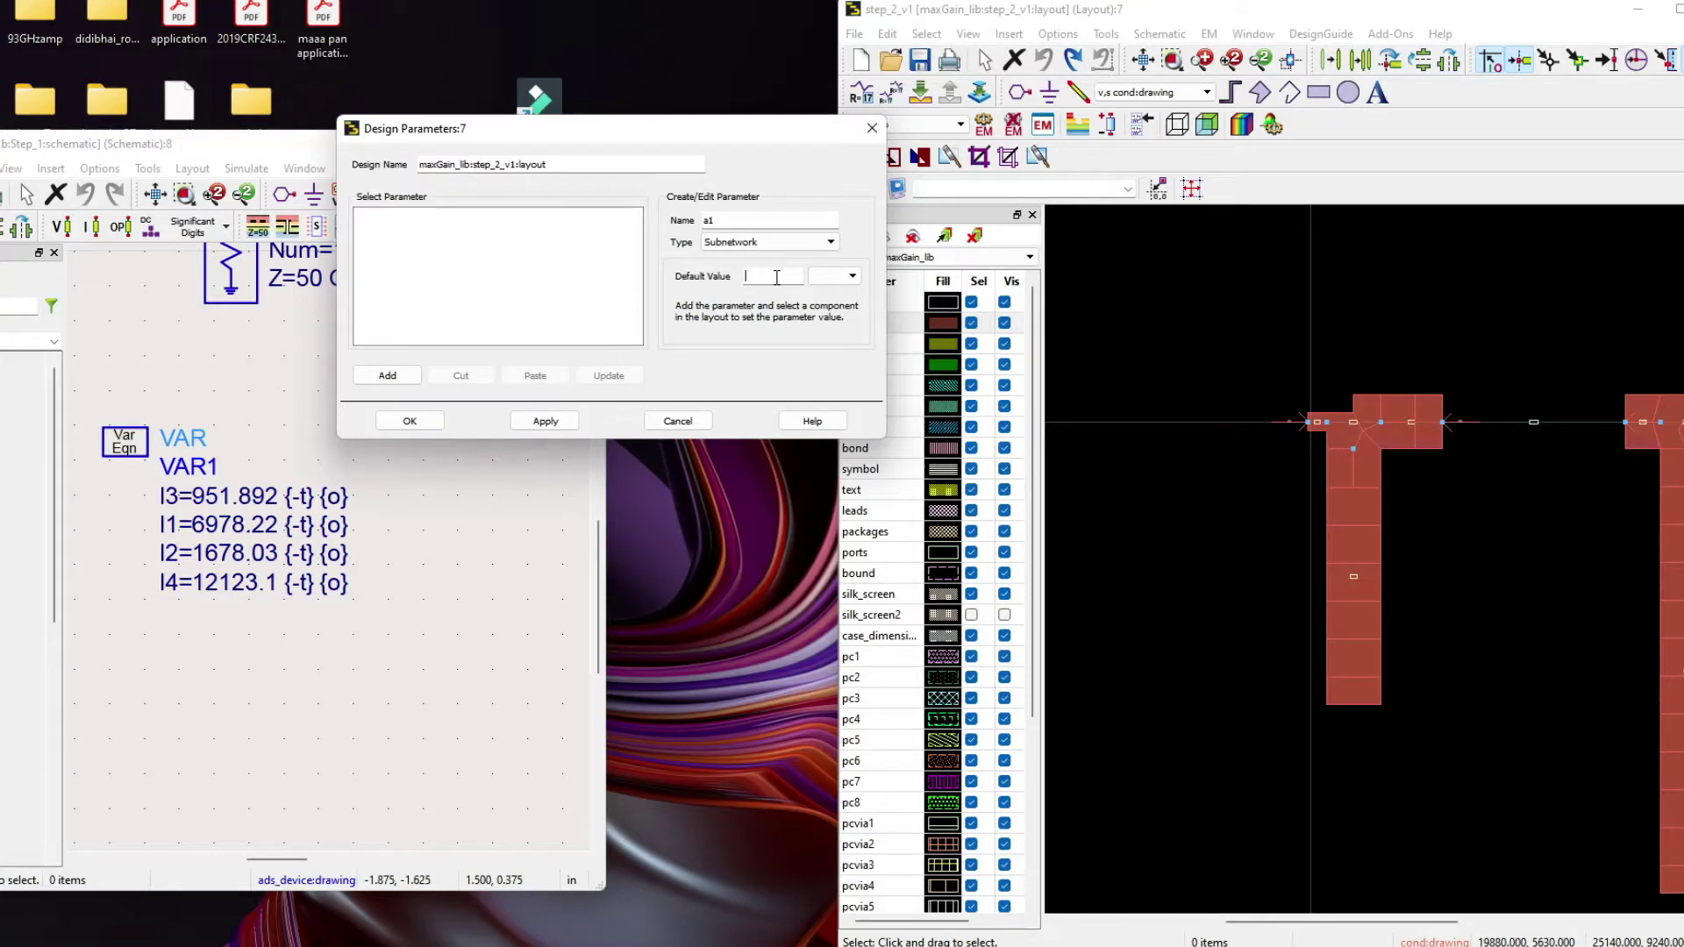
type("6978.22")
left_click(852, 276)
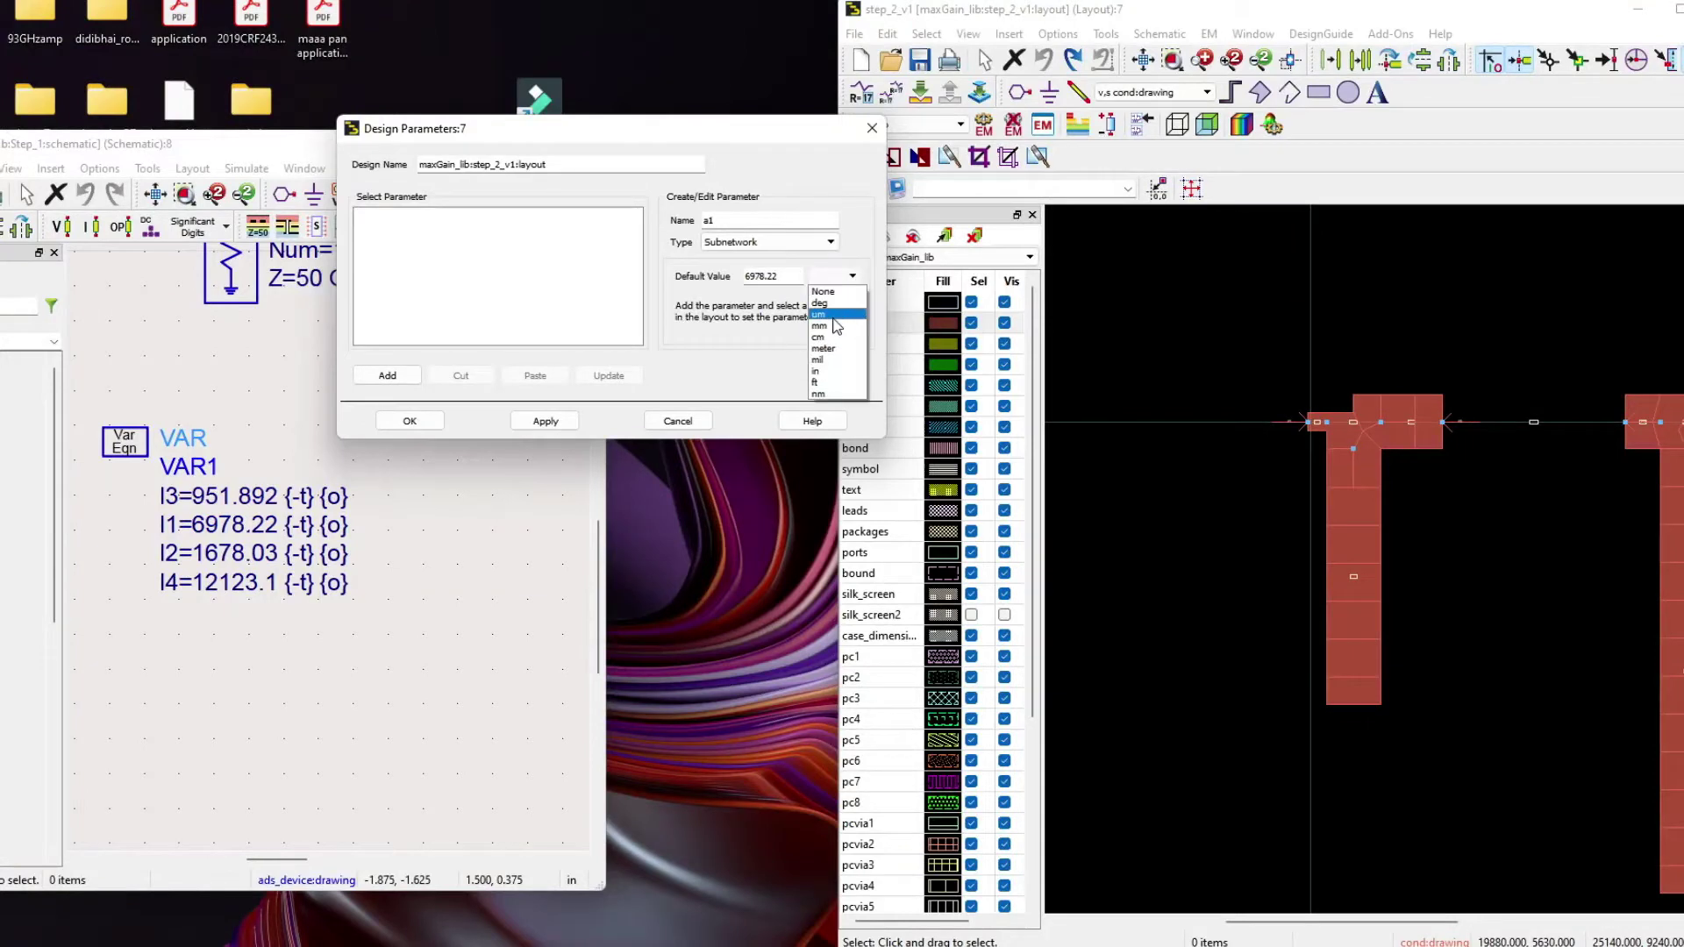
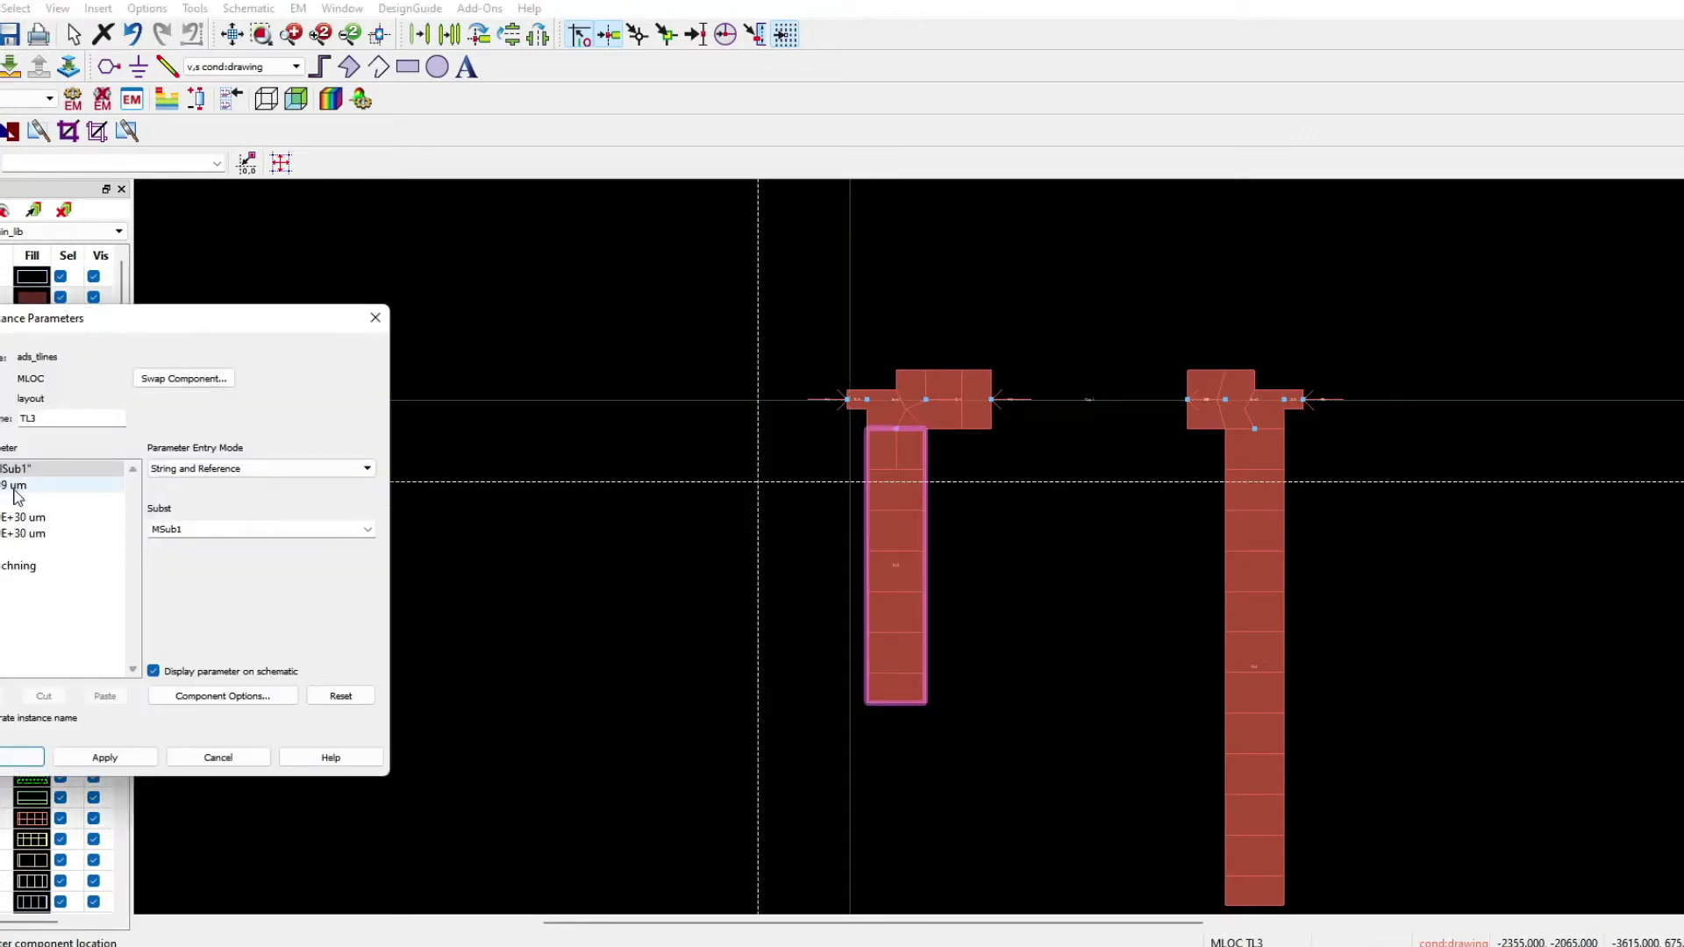
Set the length L of the shorter stub TL3 to a1 with the unit um and apply it
left_click(18, 501)
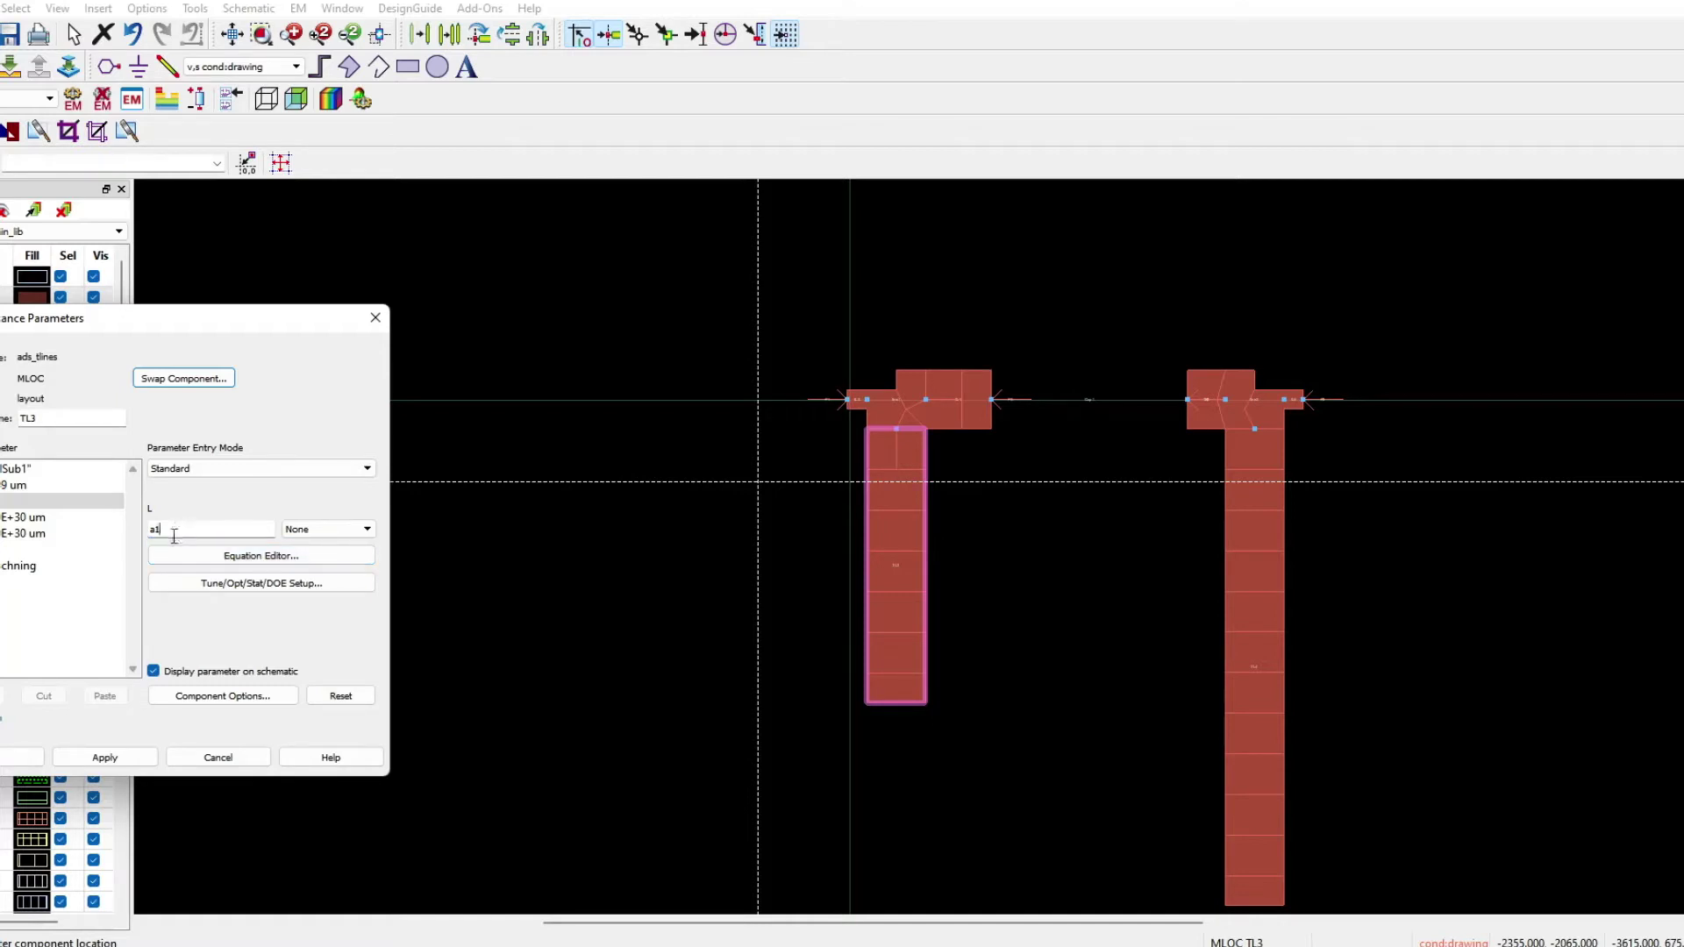
double_click(145, 530)
left_click(355, 531)
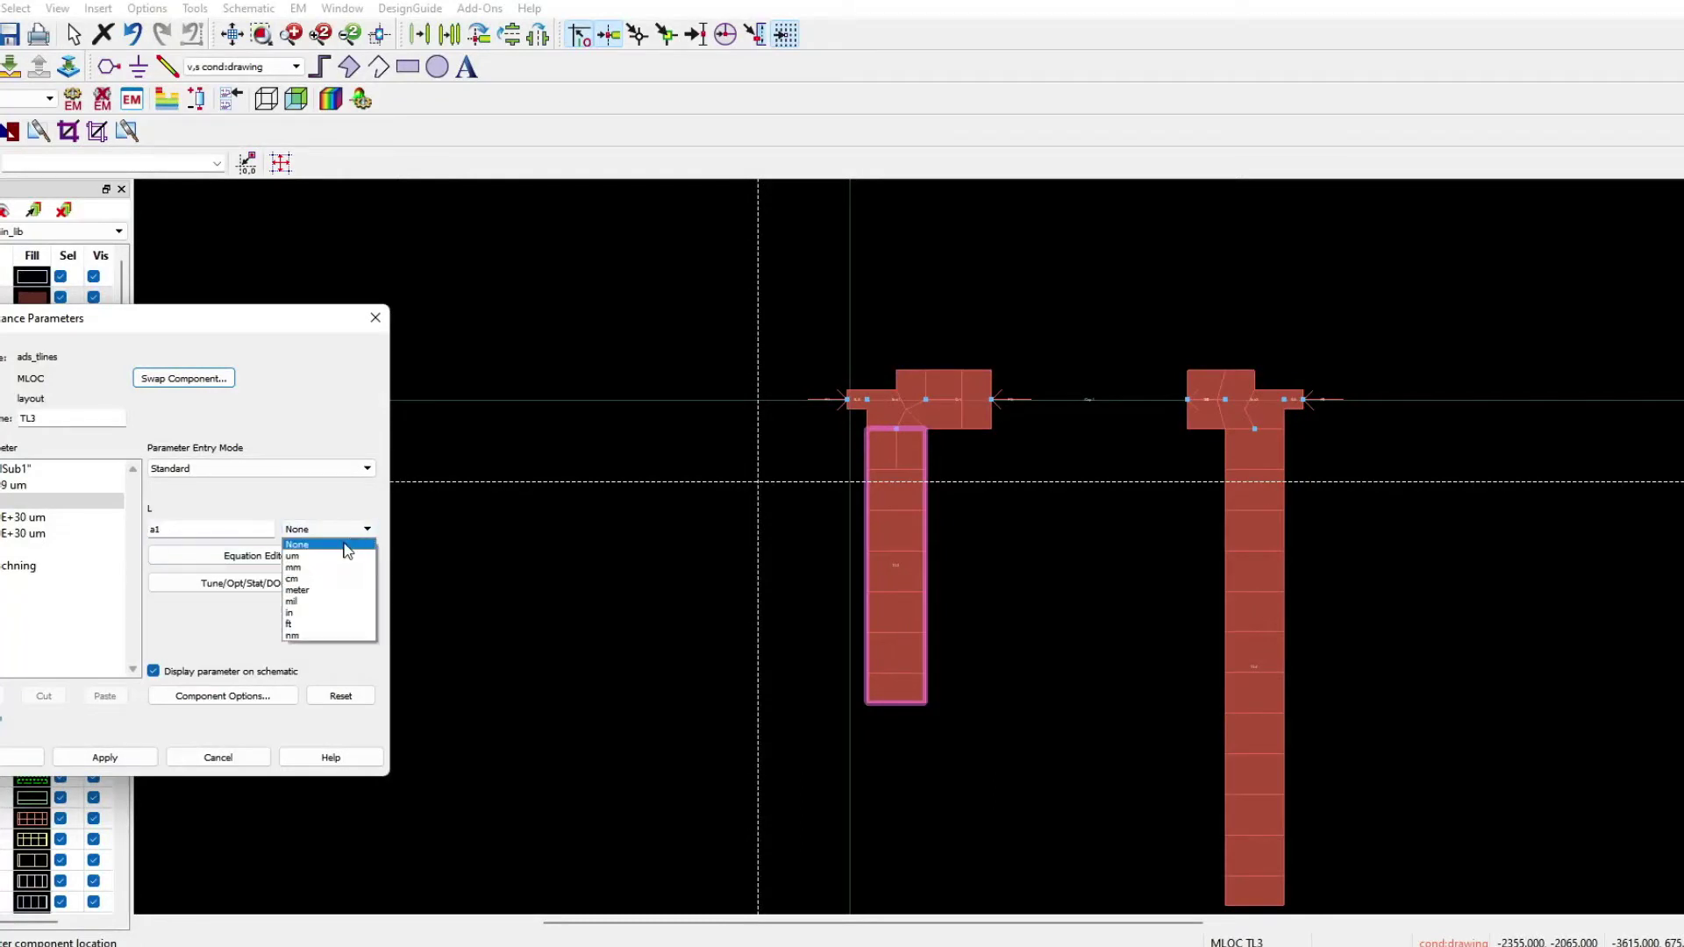
left_click(342, 556)
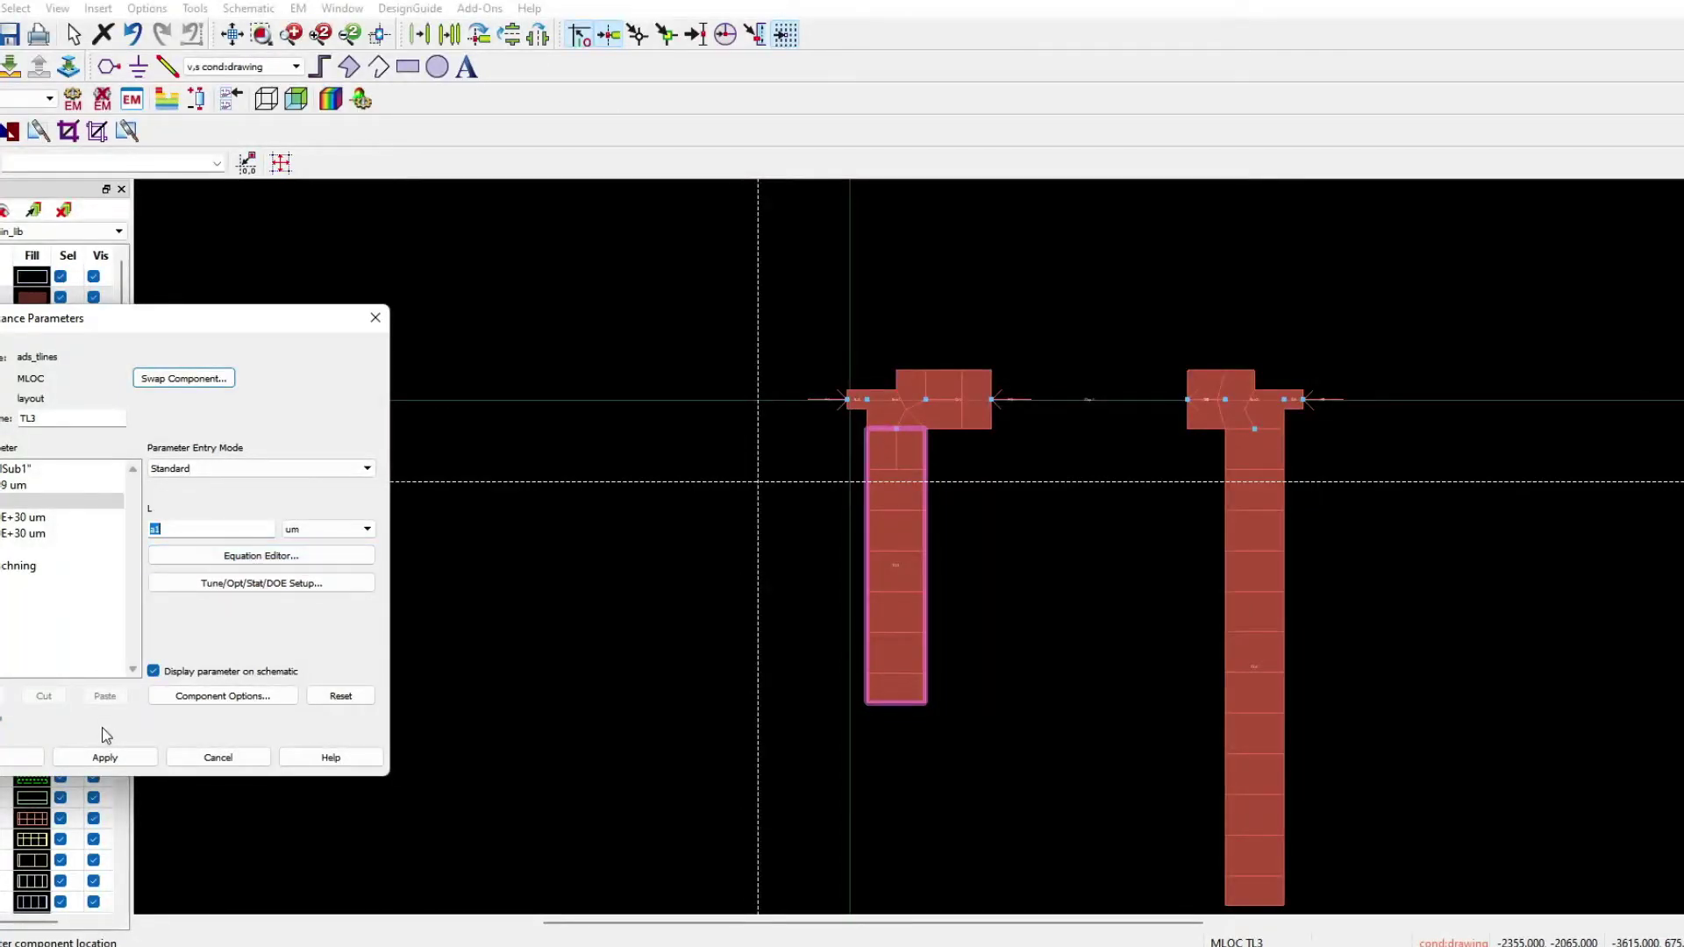
left_click(99, 758)
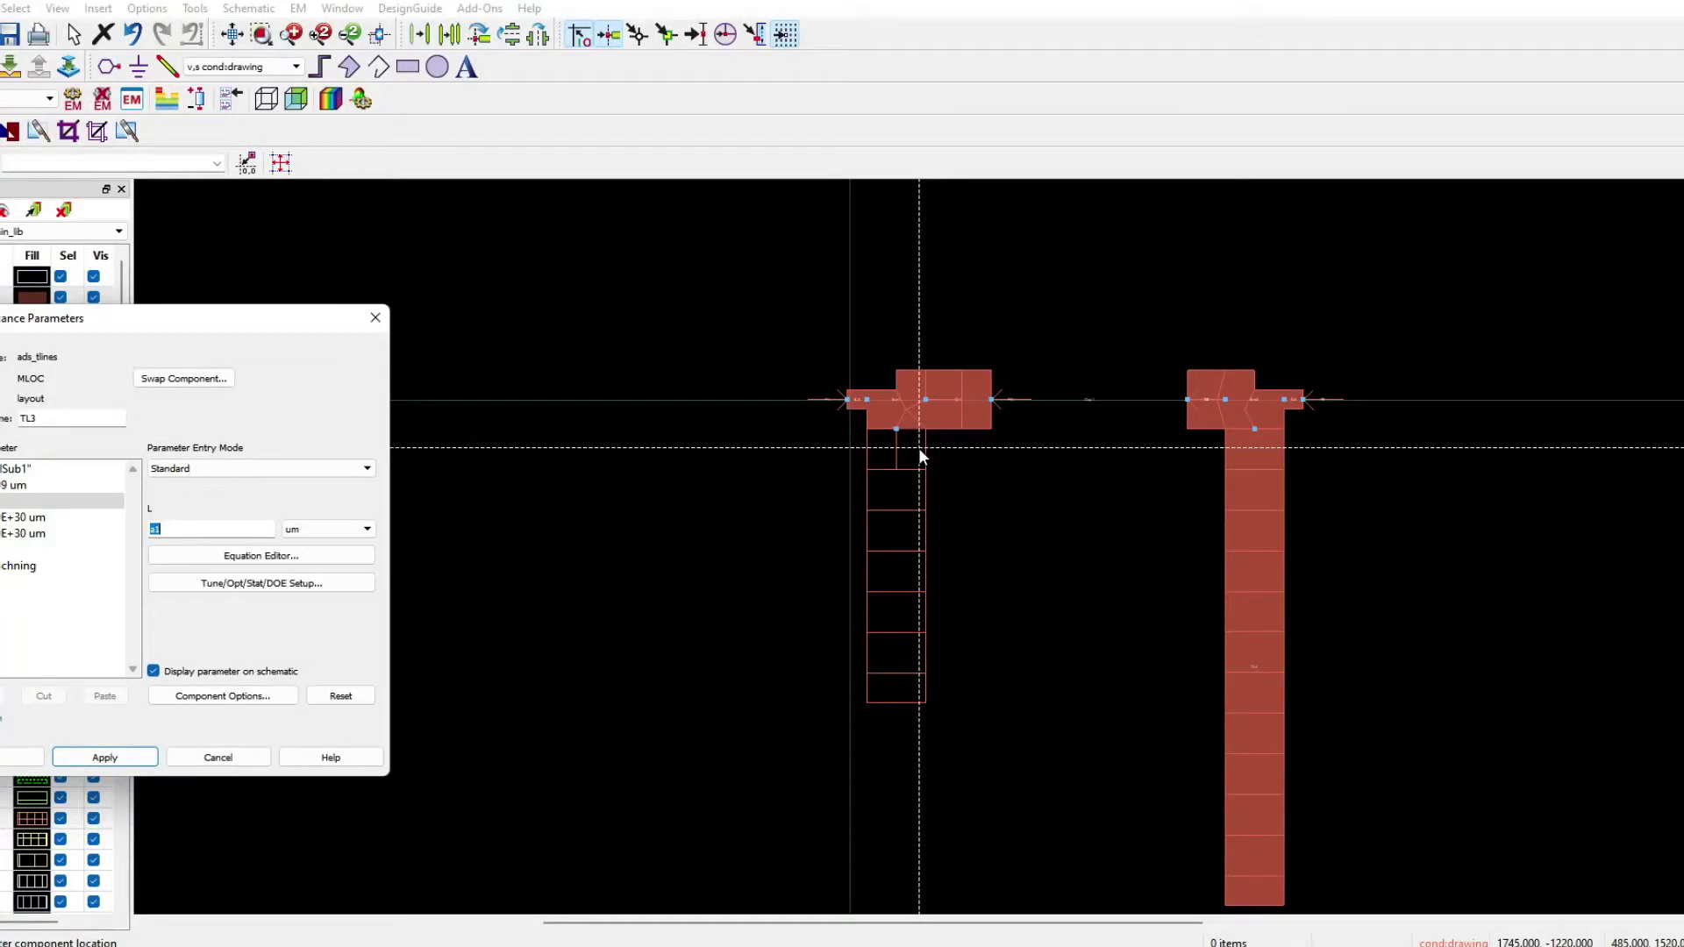
Set the unit of TL3's length to None and confirm the instance parameters
left_click(350, 530)
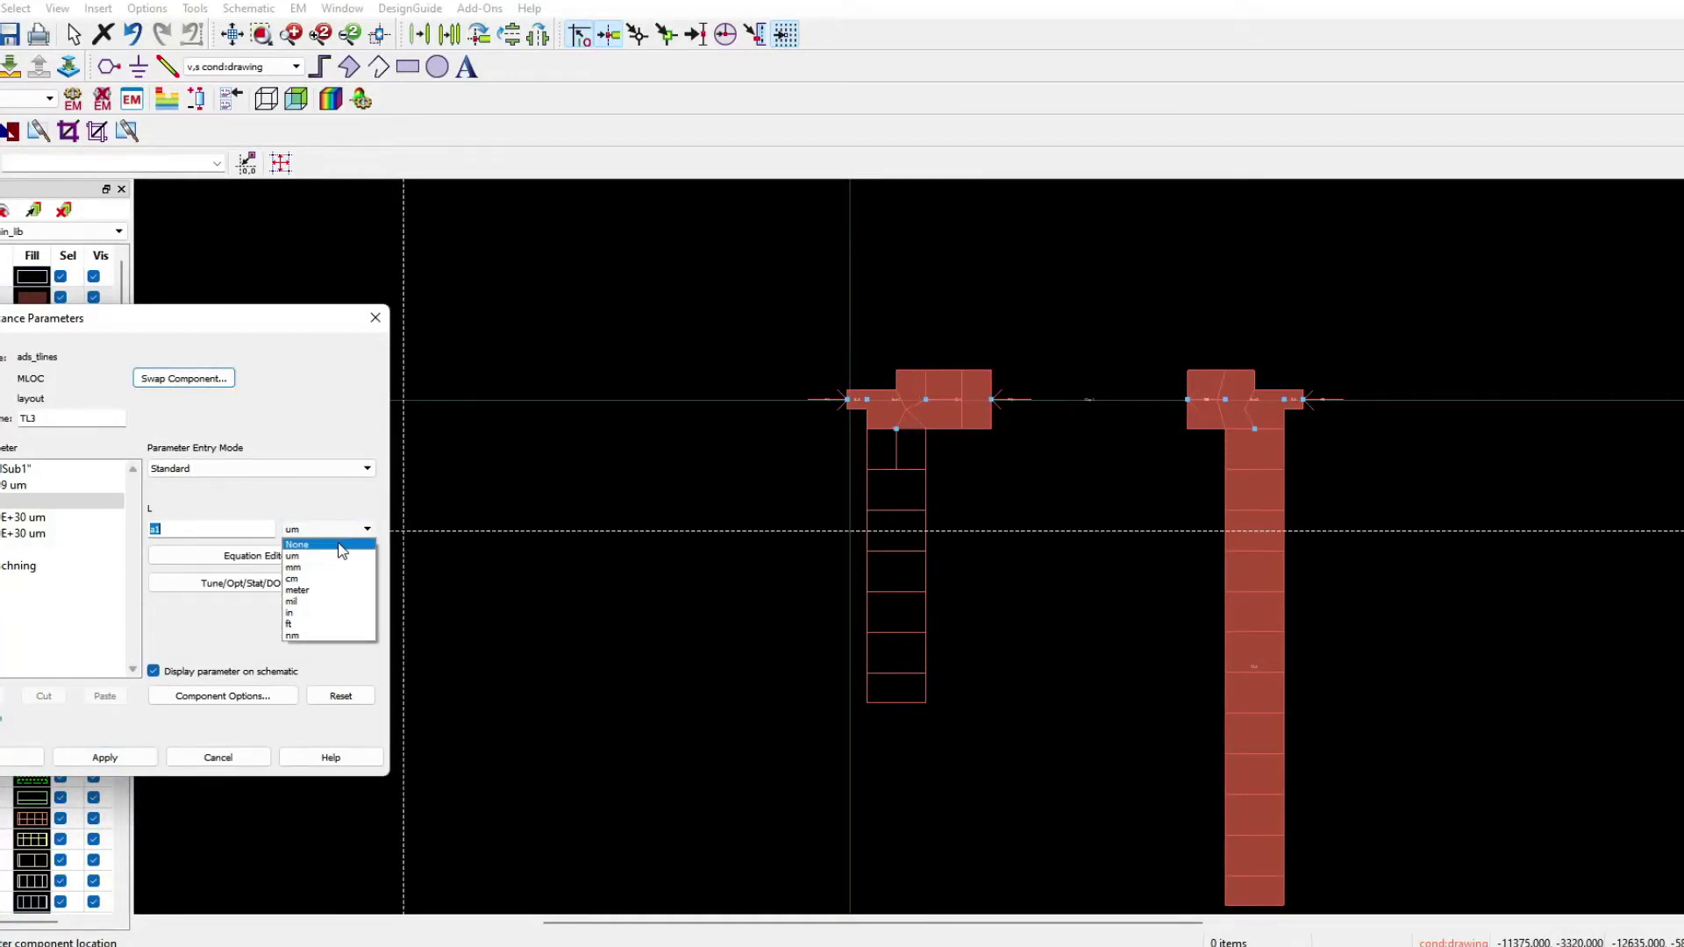
left_click(342, 547)
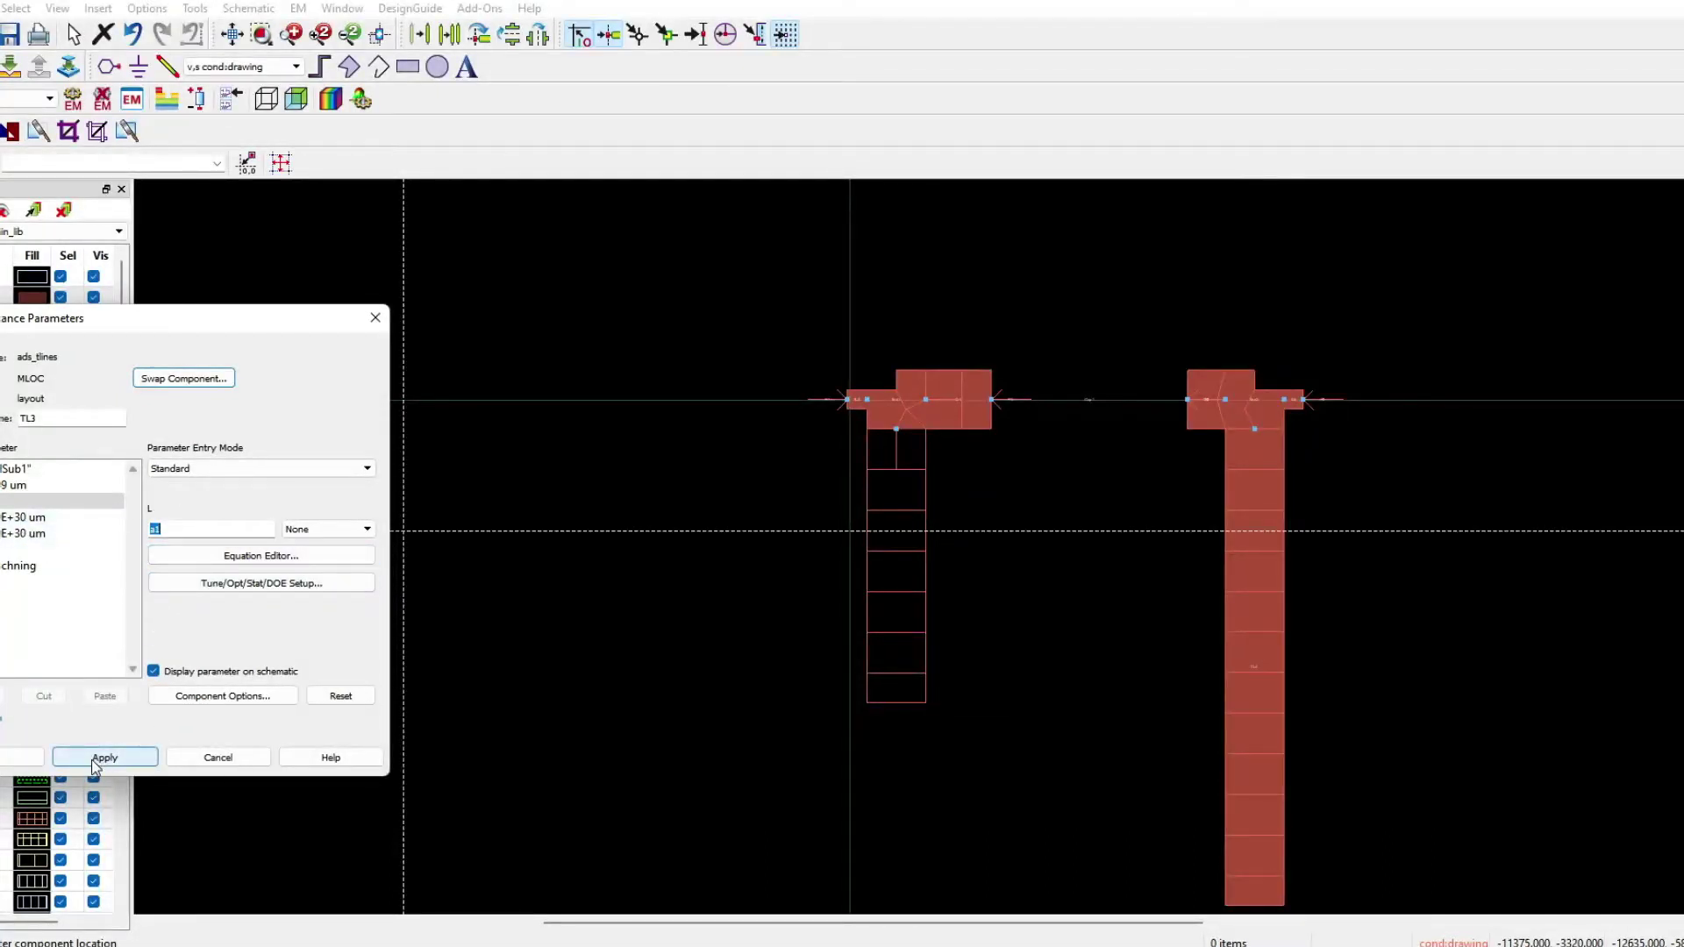
left_click(16, 758)
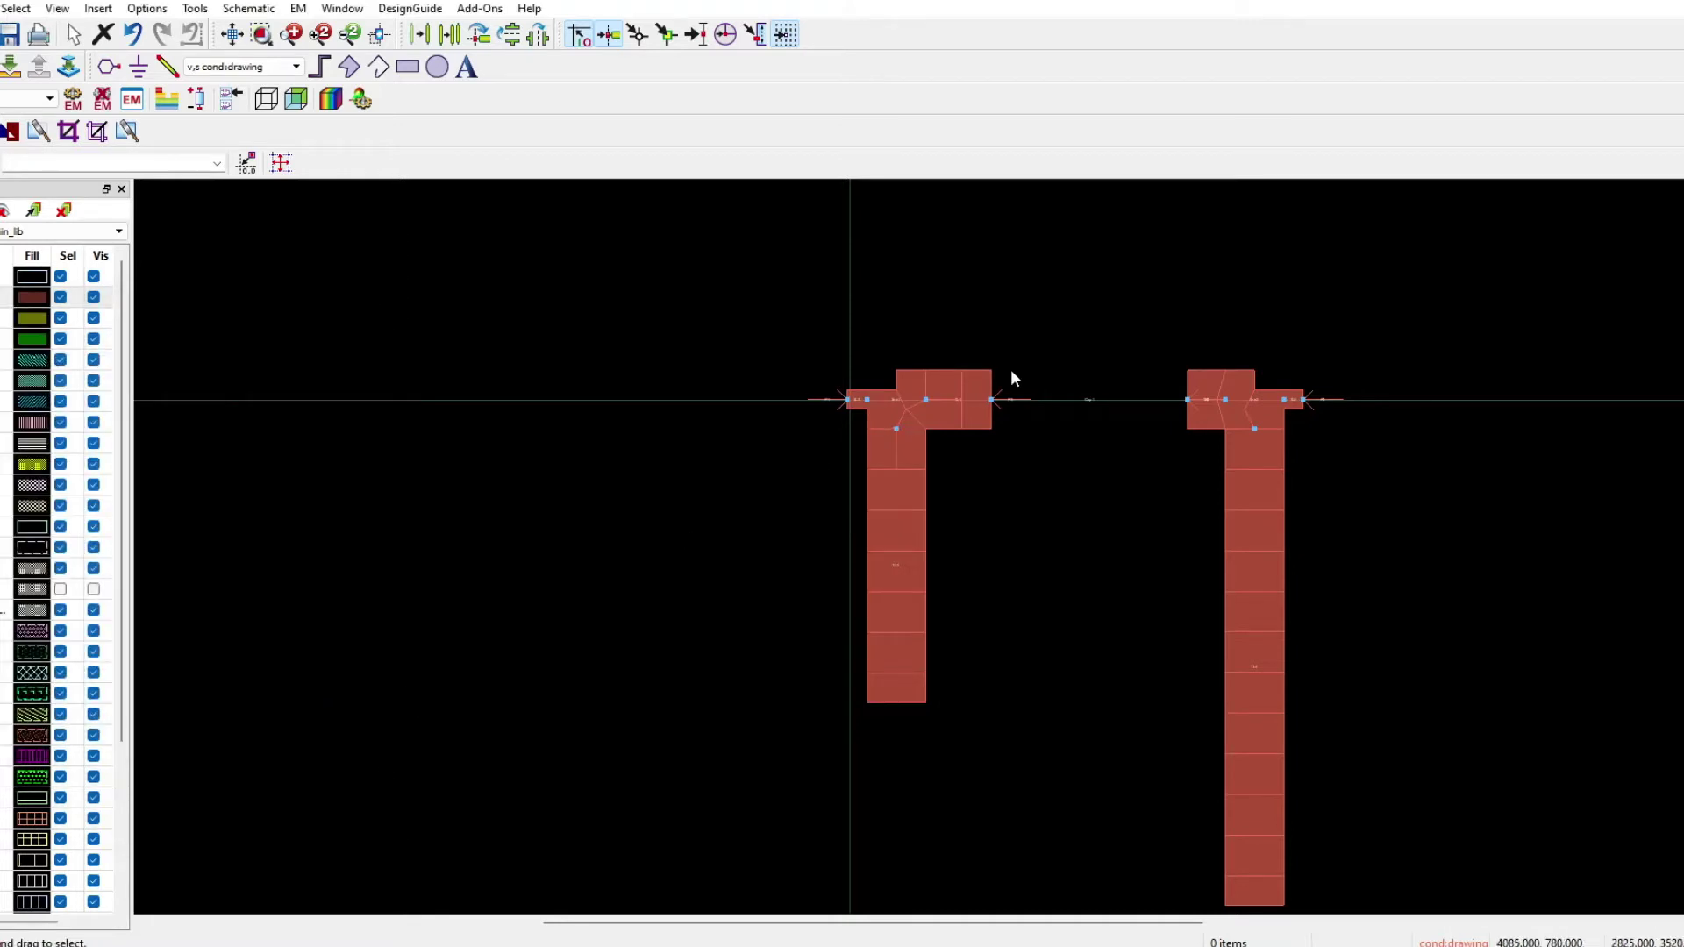
Set the length L of line TL1, beside the shorter stub, to a2 with the unit None
left_click(946, 406)
double_click(947, 414)
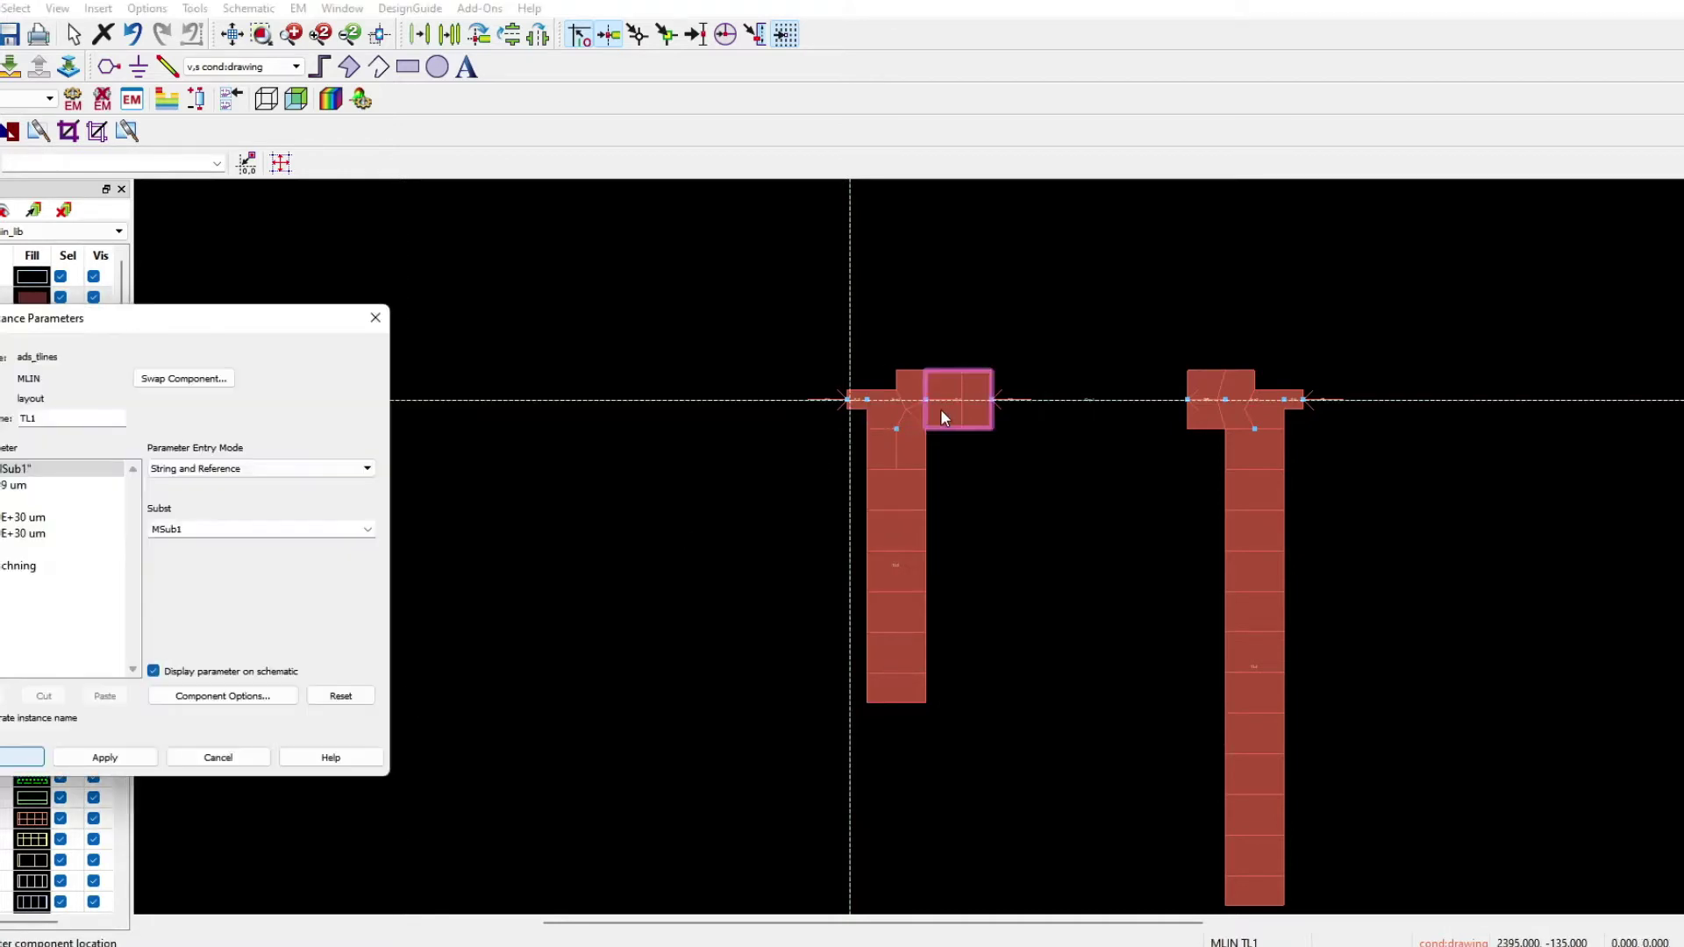
left_click(62, 501)
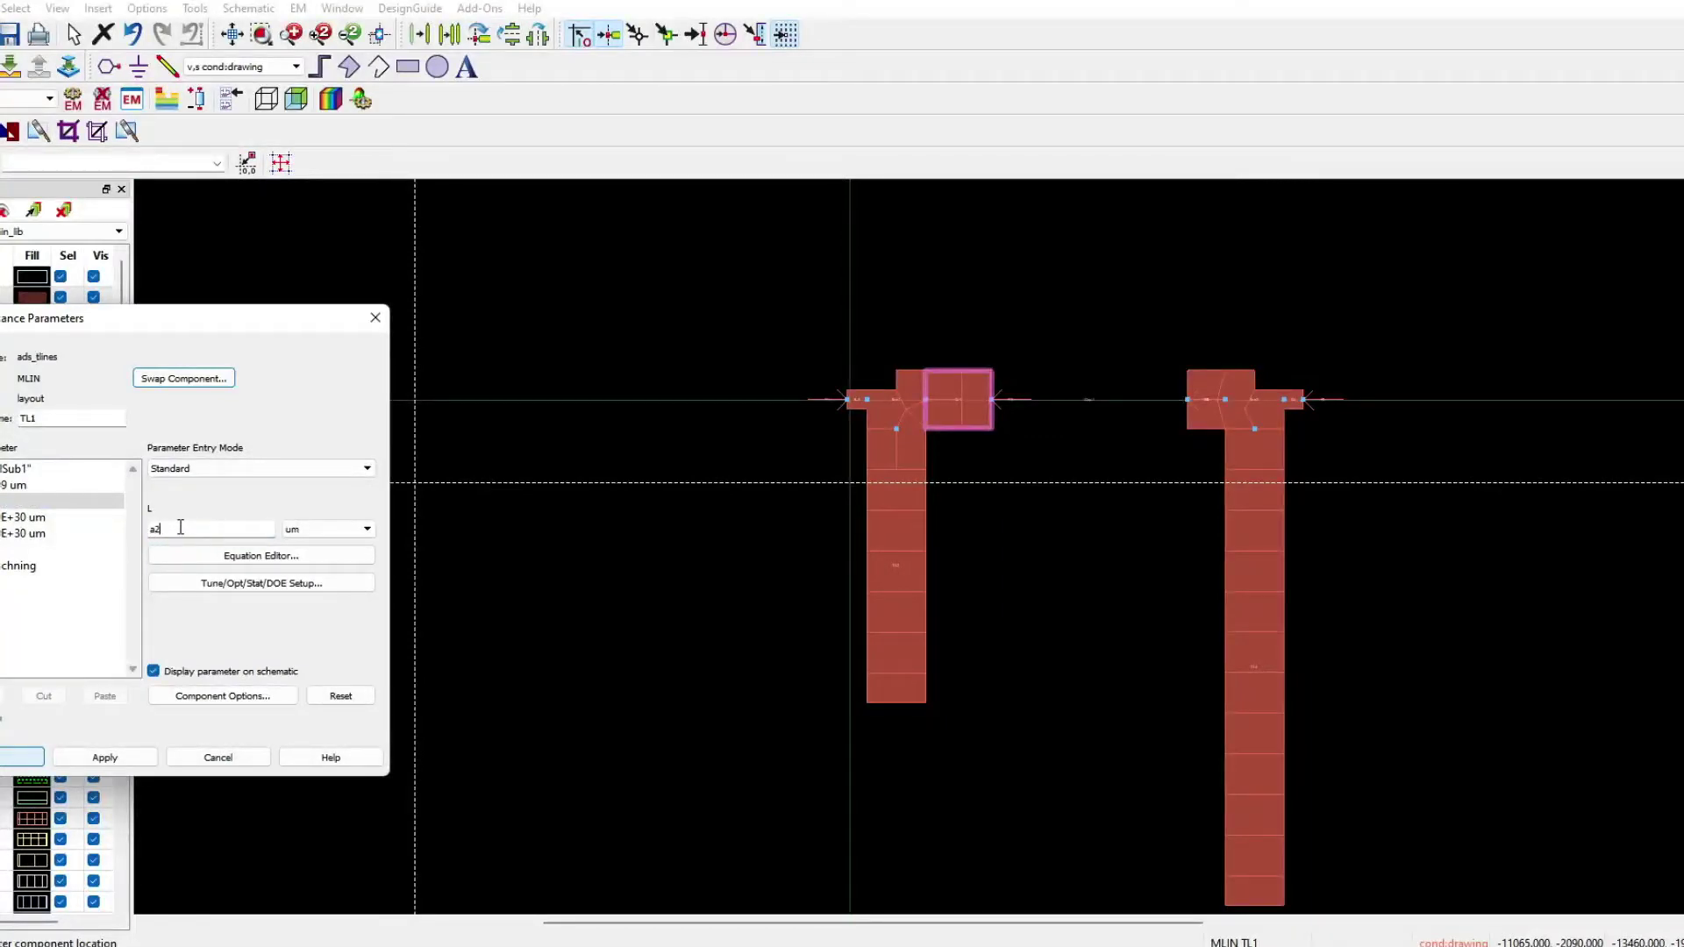
left_click(367, 529)
left_click(325, 545)
left_click(26, 757)
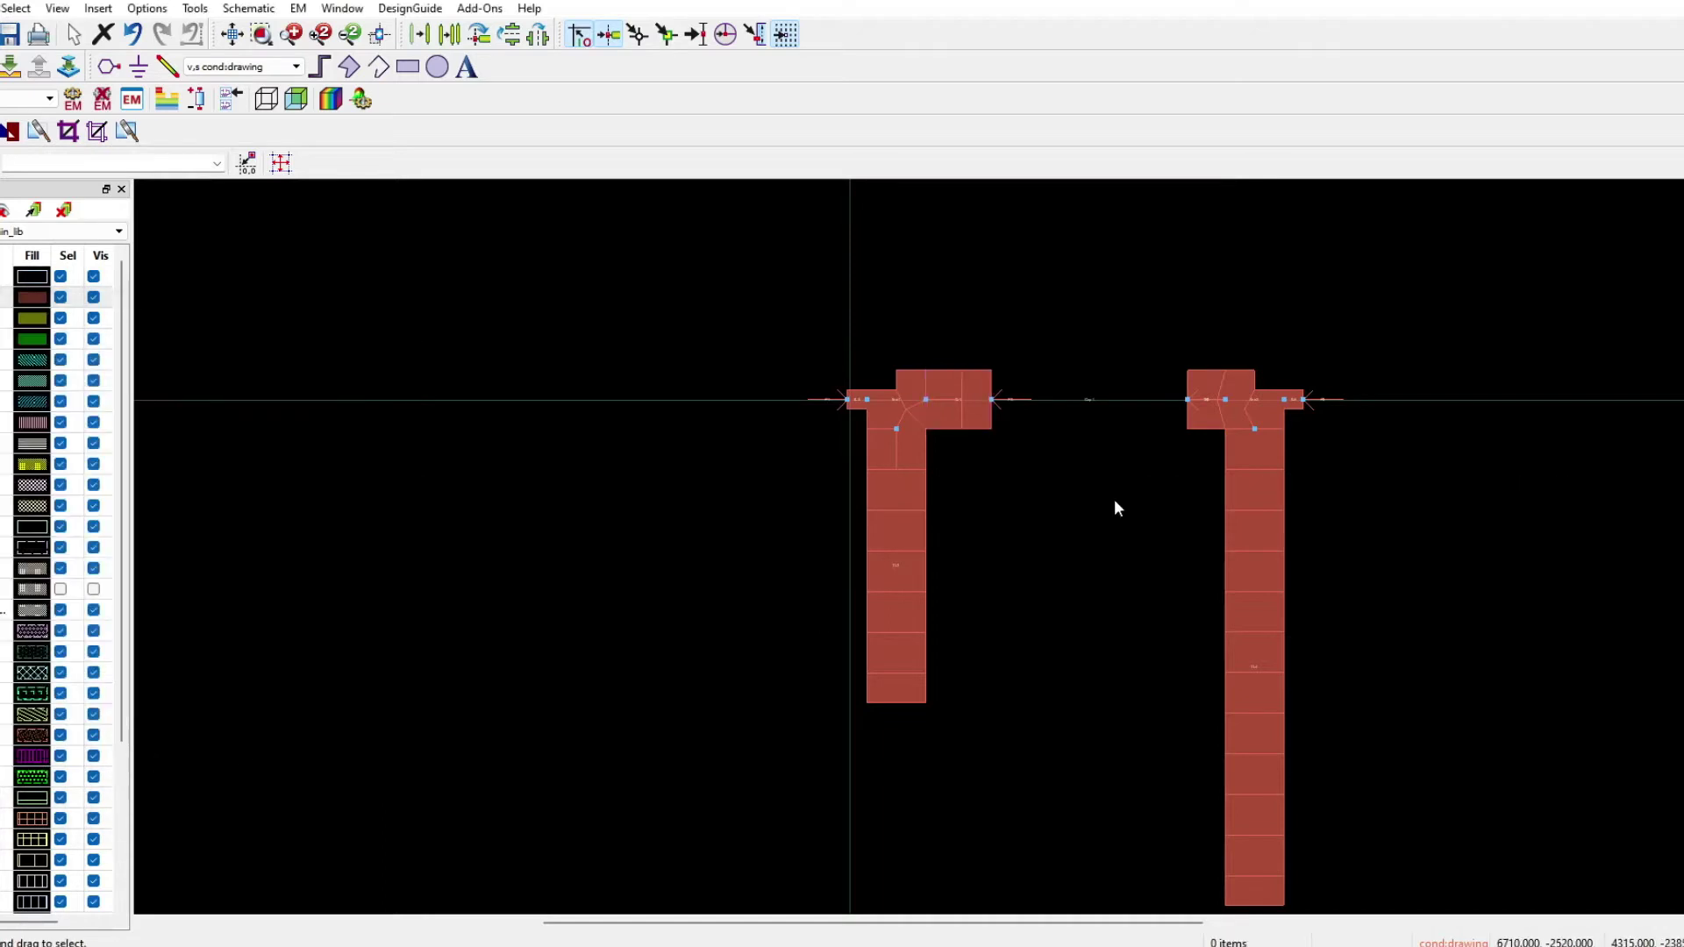
Set the length L of line TL2, beside the longer stub, to a3 with the unit None
double_click(1224, 409)
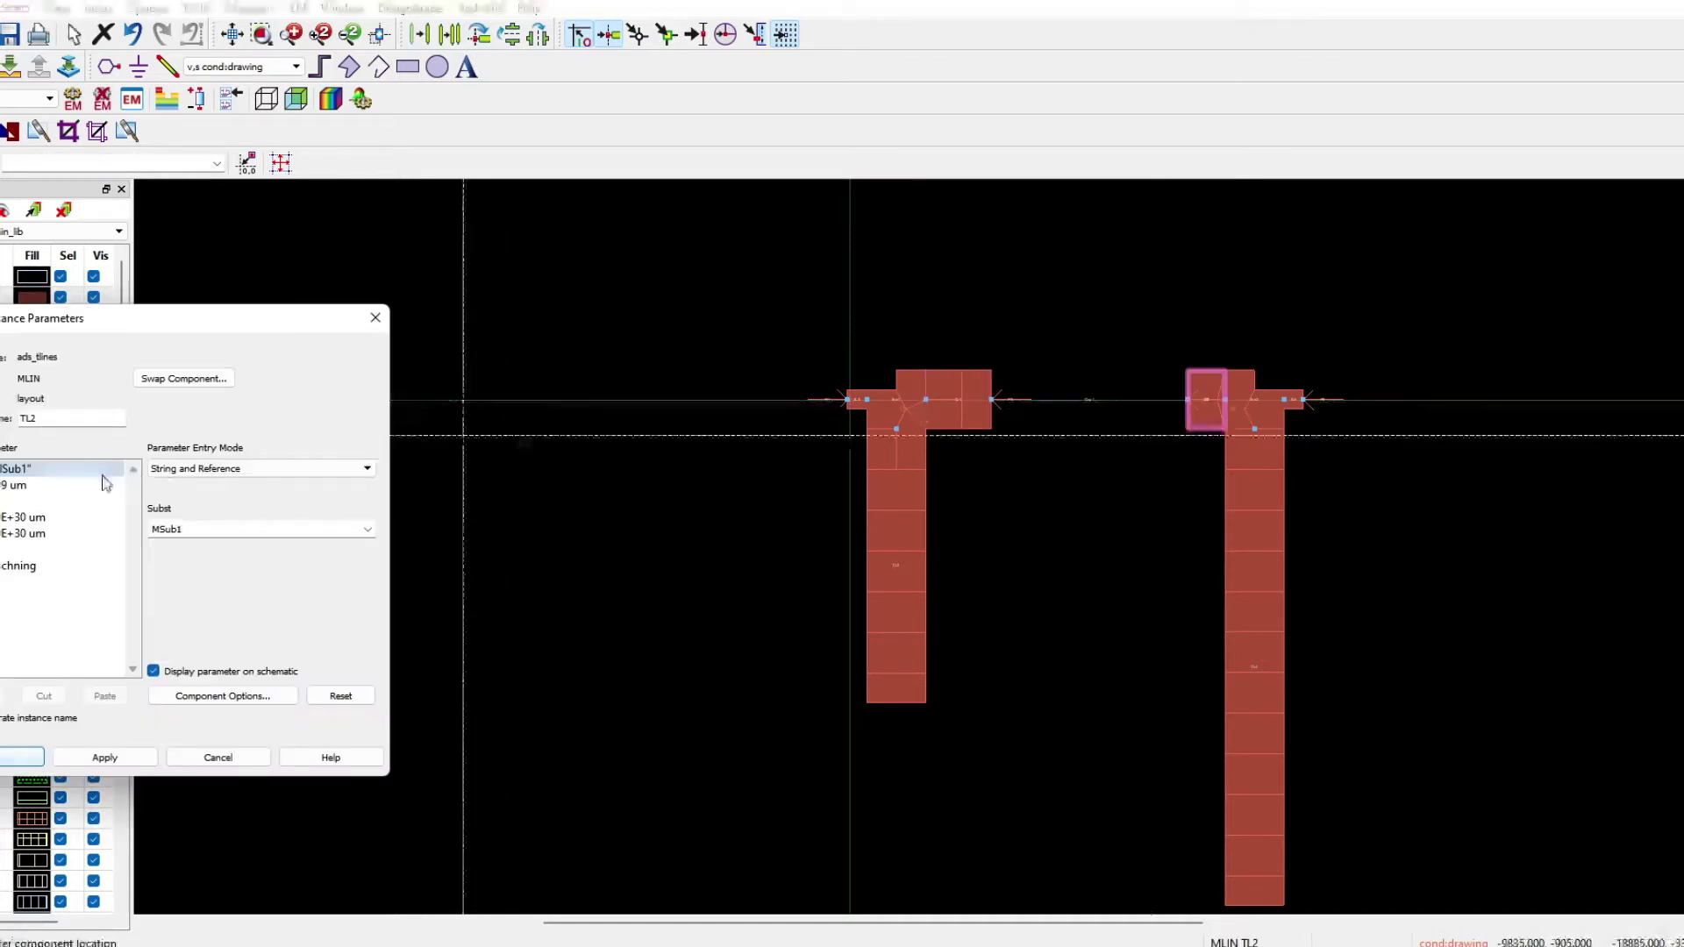
left_click(33, 501)
left_click(198, 529)
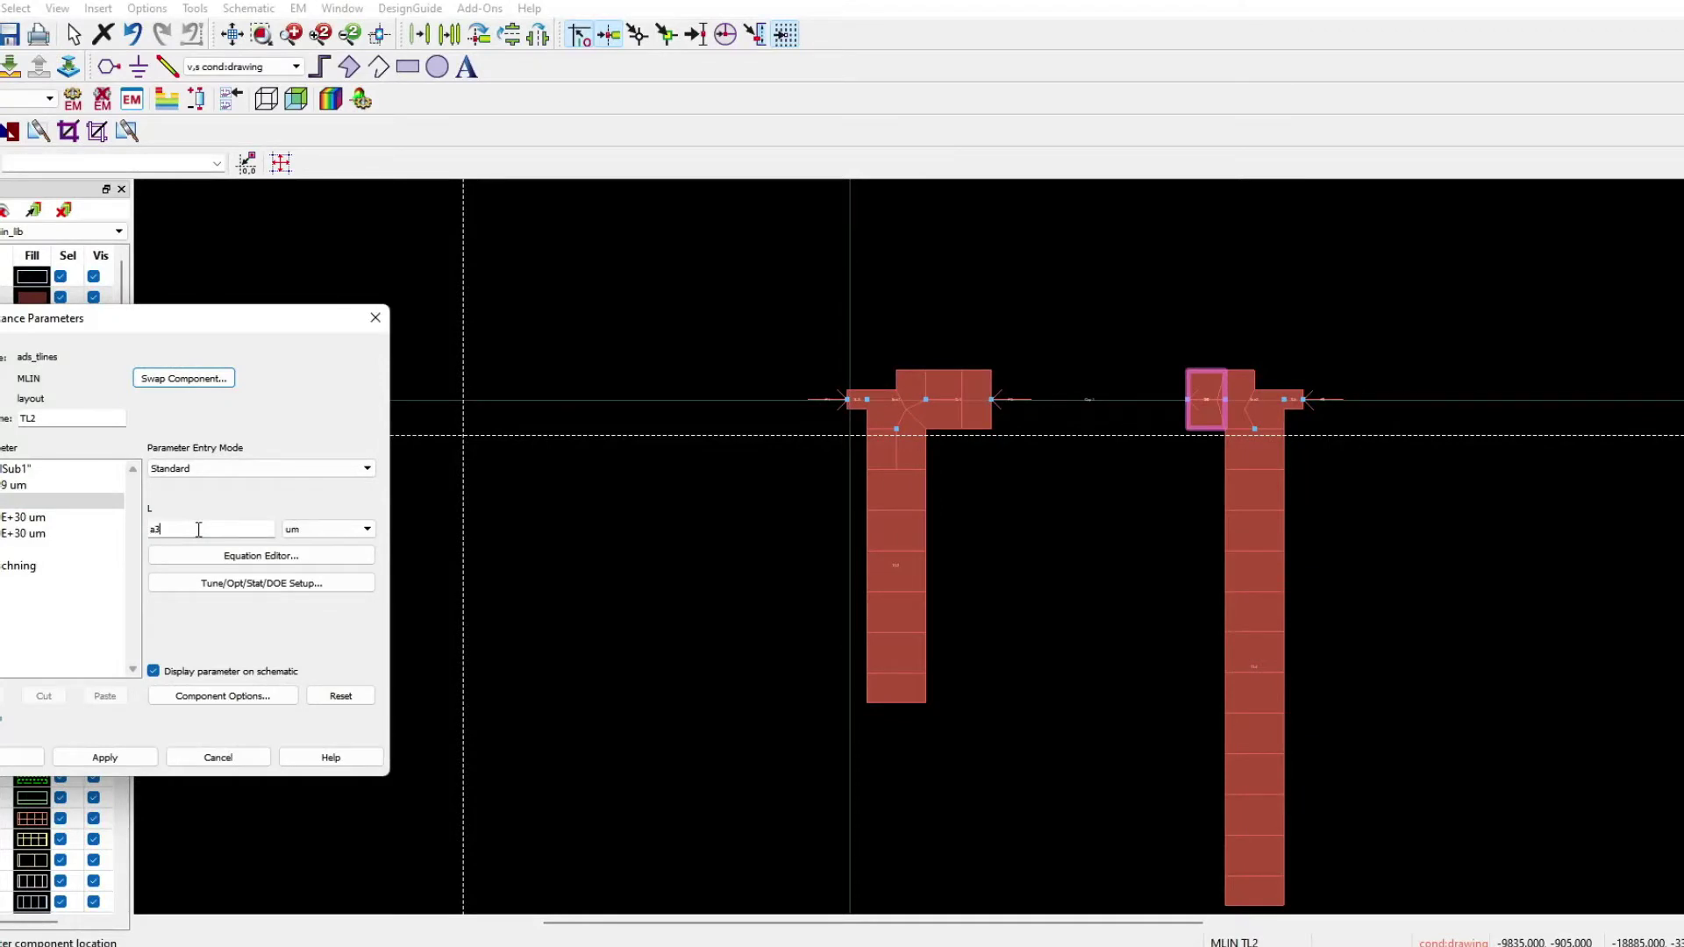
left_click(331, 529)
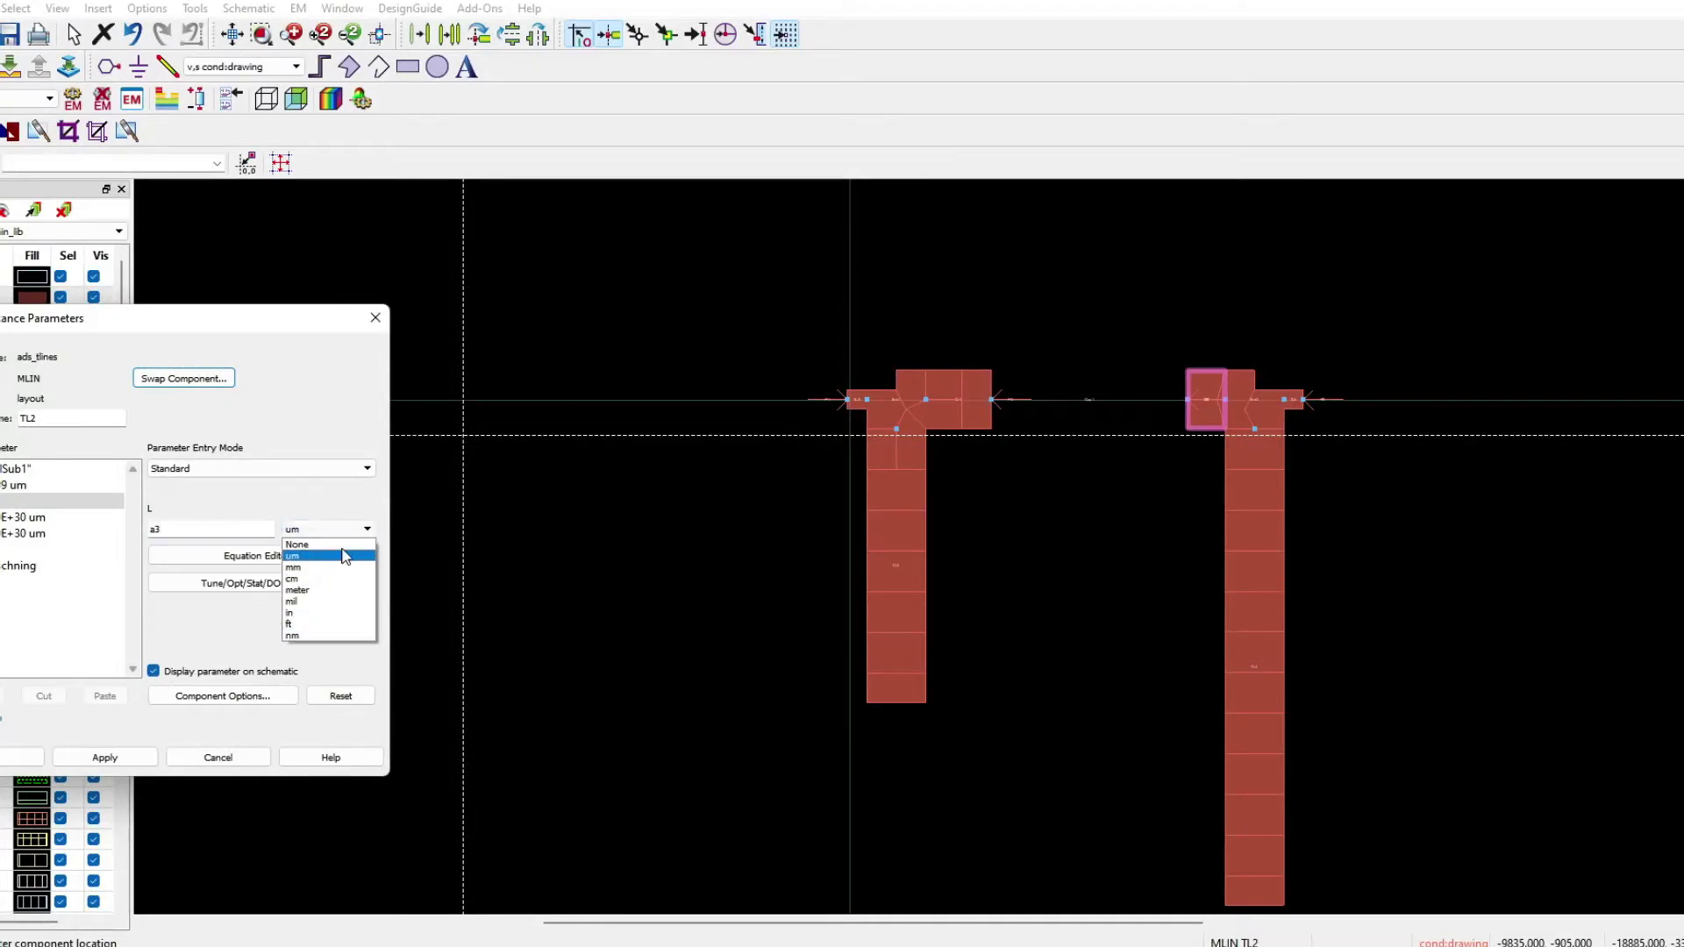
left_click(311, 544)
left_click(104, 757)
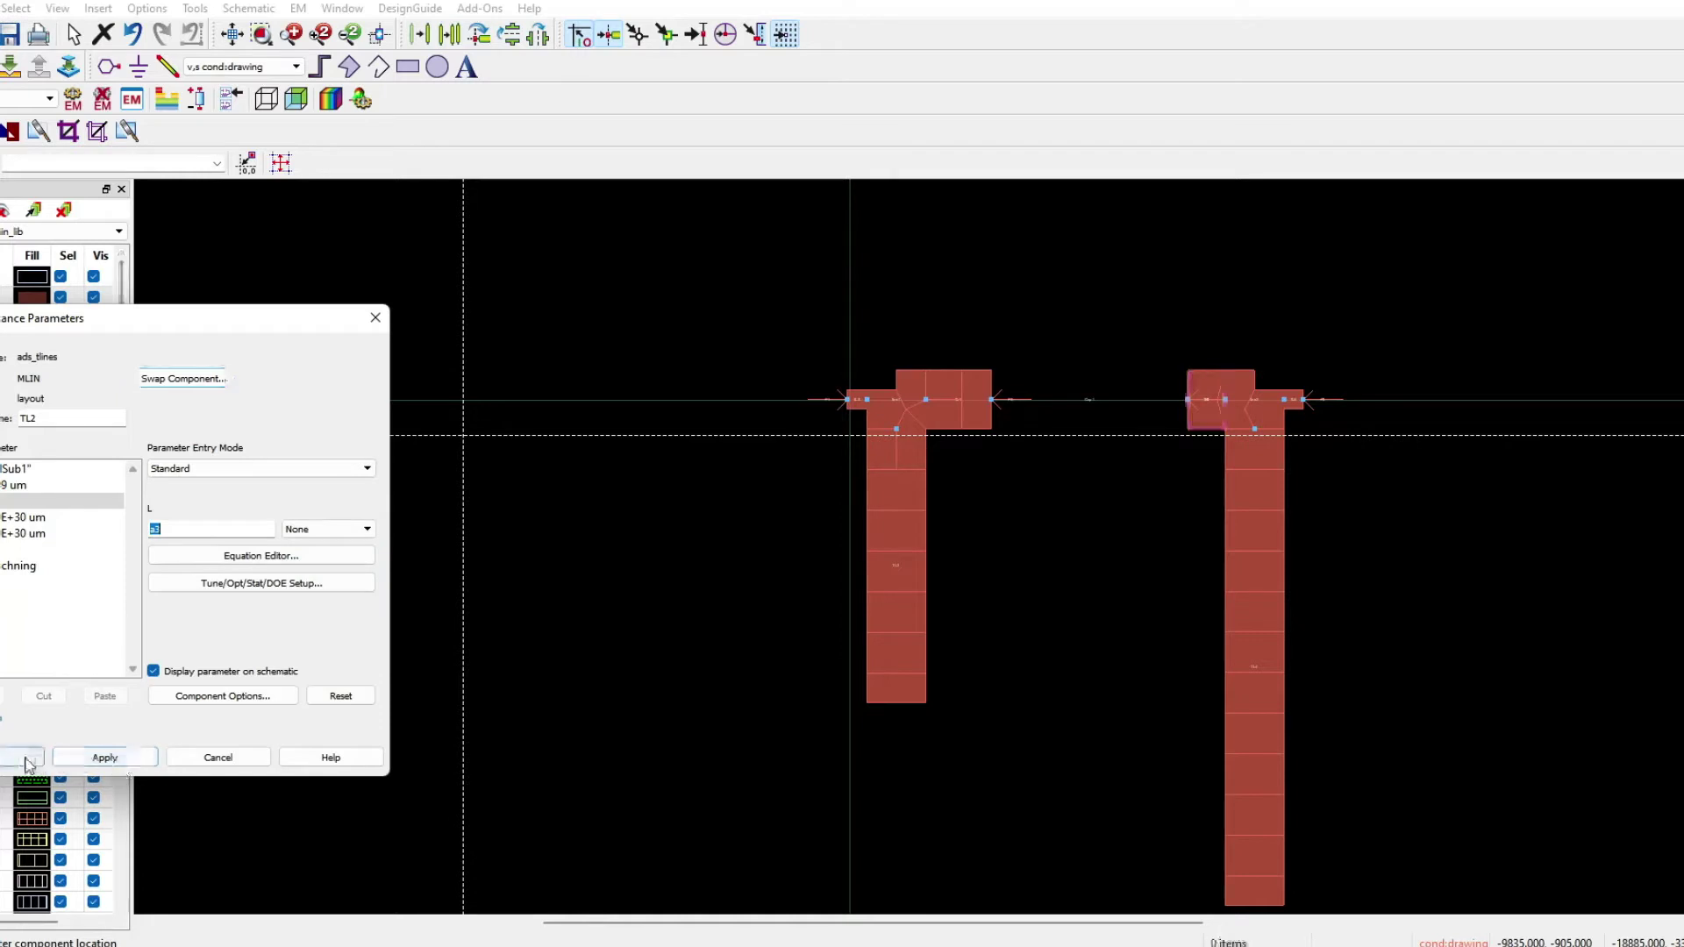
left_click(22, 757)
Replace the length L of the longer stub TL4 with a4 and set its unit to None
double_click(1275, 531)
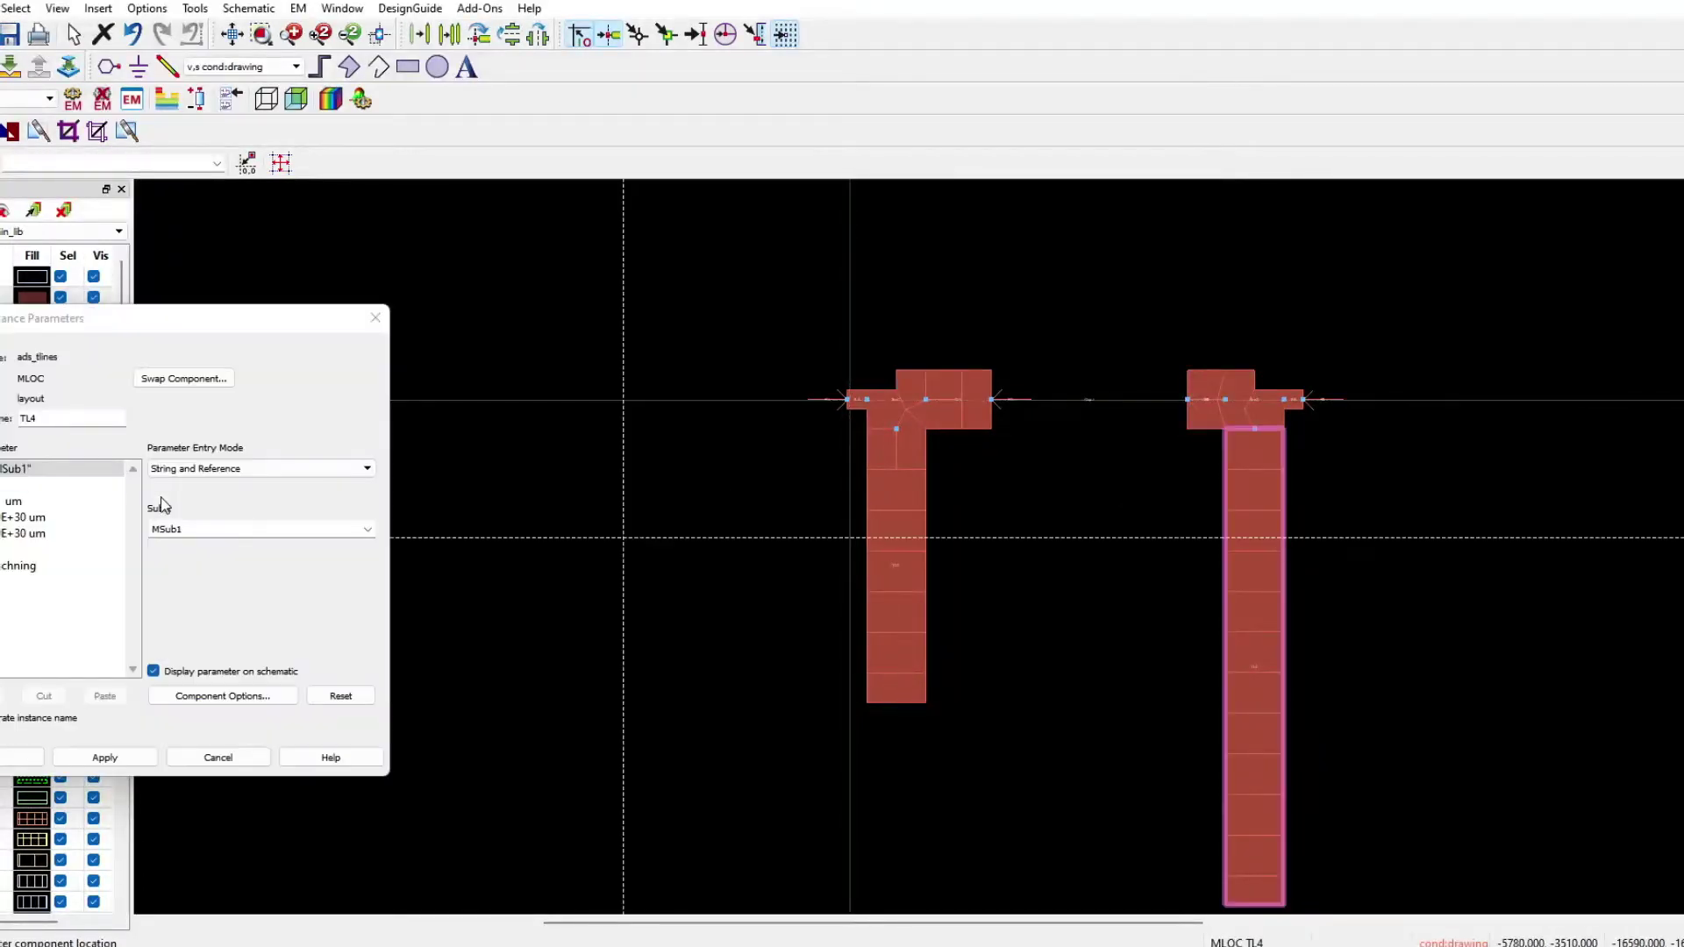
left_click(7, 501)
key("BackSpace")
key("BackSpace")
key("BackSpace")
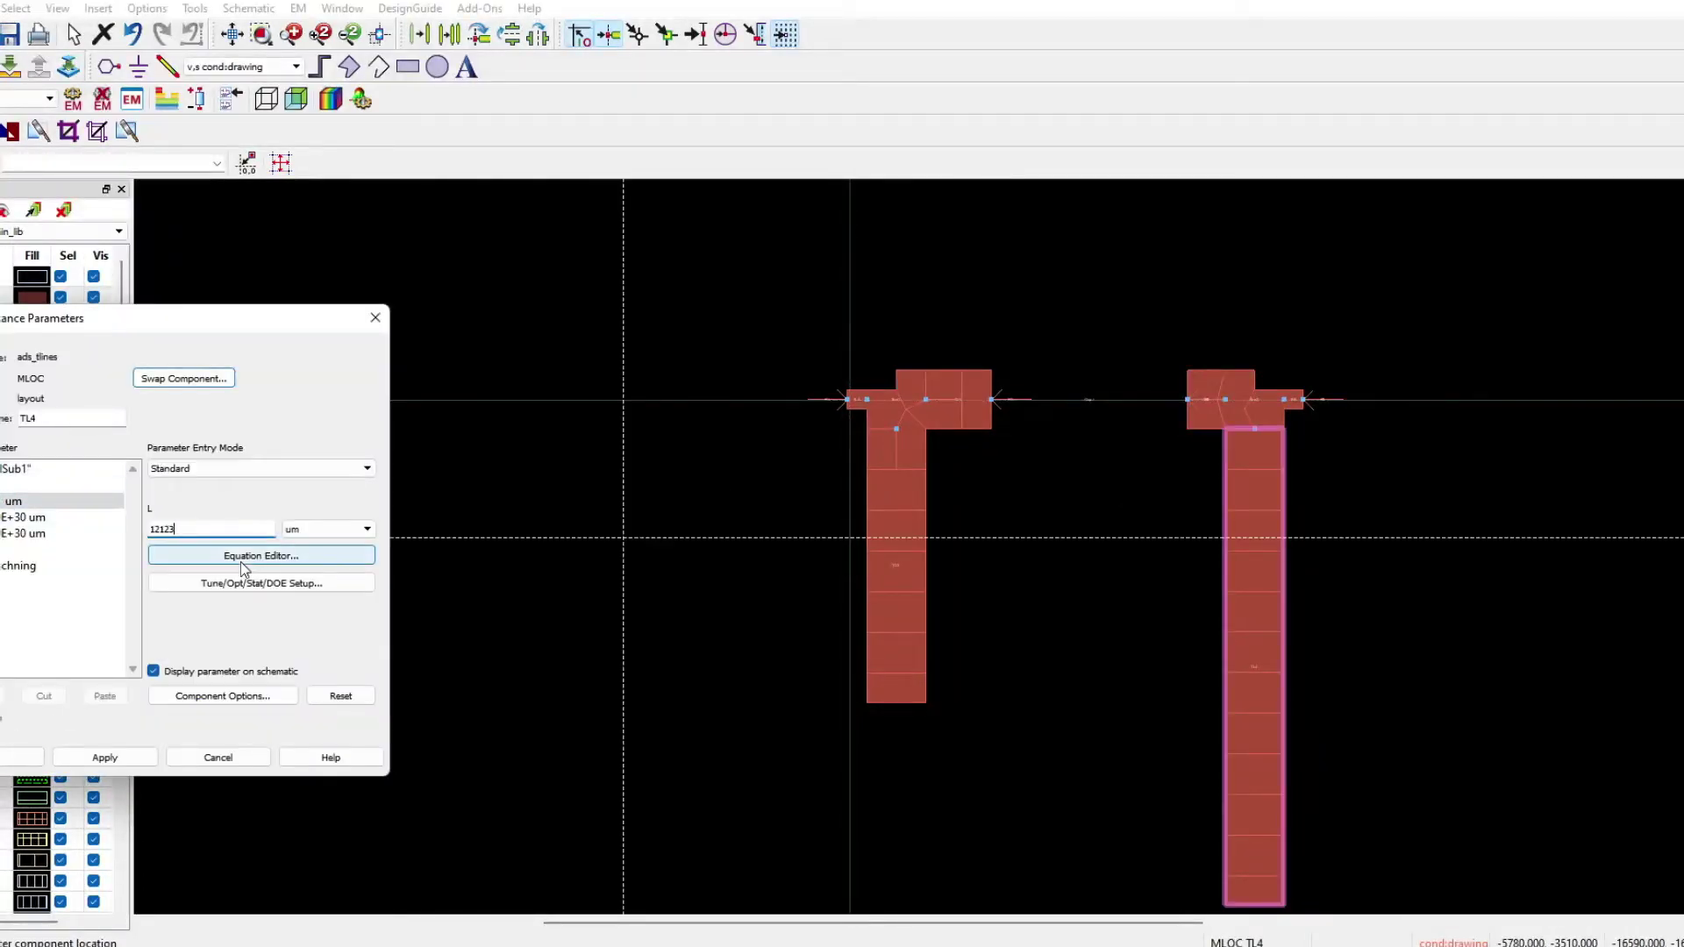
key("BackSpace")
key("BackSpace")
type("a4")
left_click(292, 531)
left_click(312, 548)
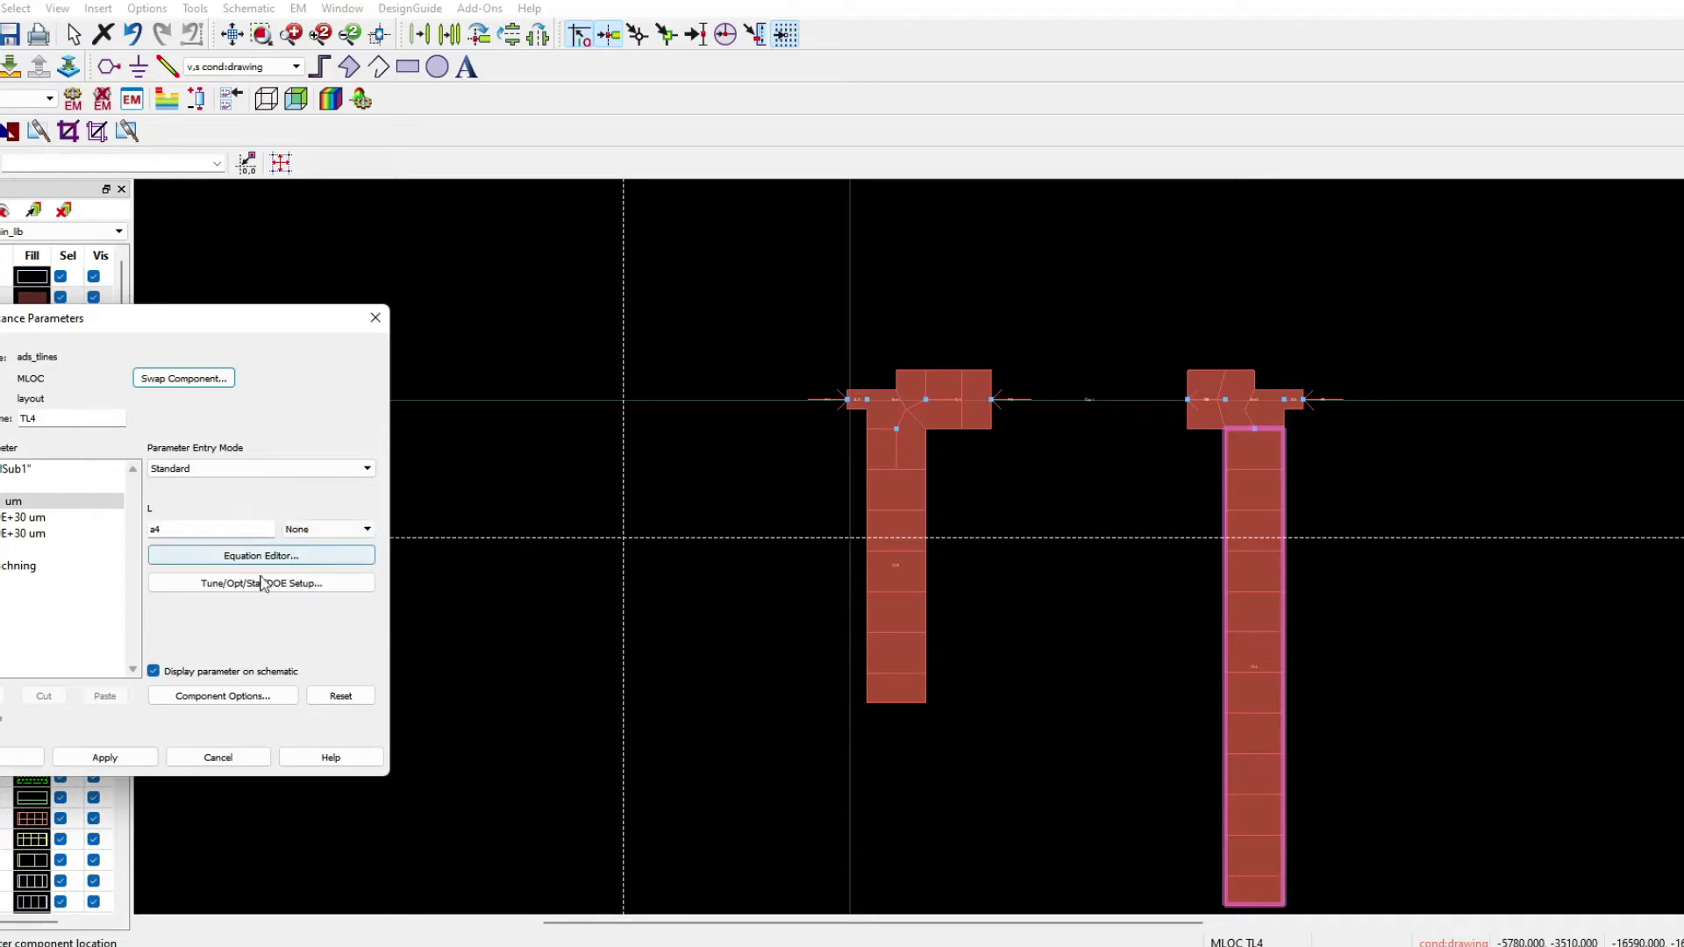
left_click(97, 757)
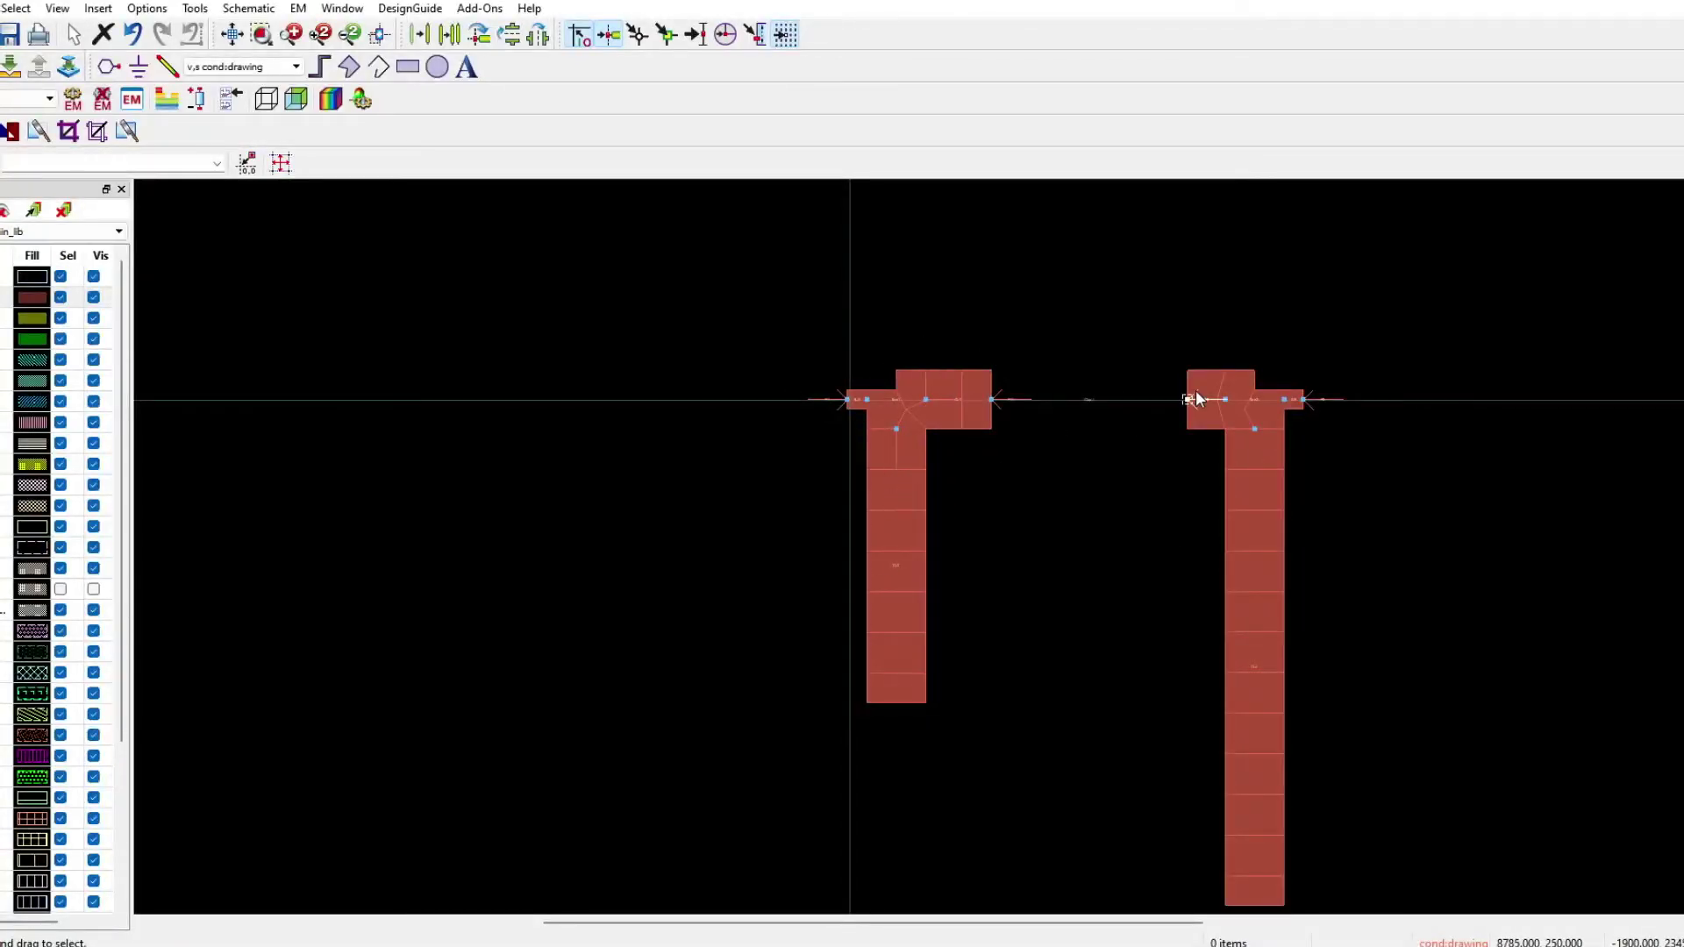
Clear the Momentum mesh from the step_2_v1 layout
scroll(1246, 479, "down", 1)
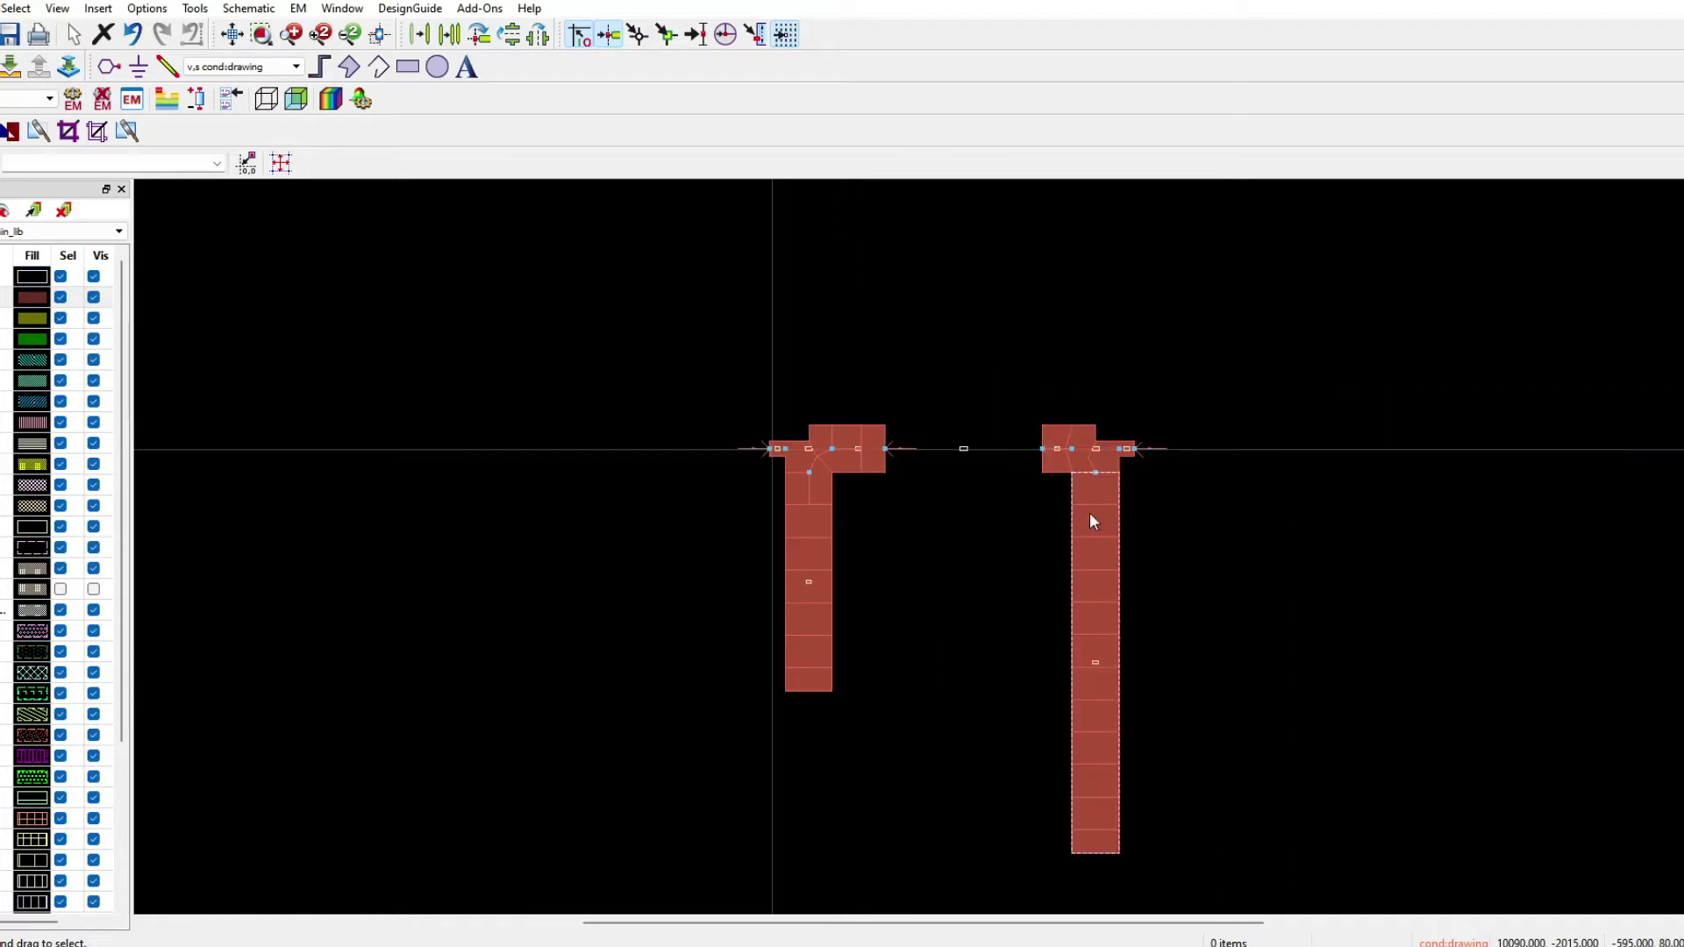
scroll(1044, 548, "down", 1)
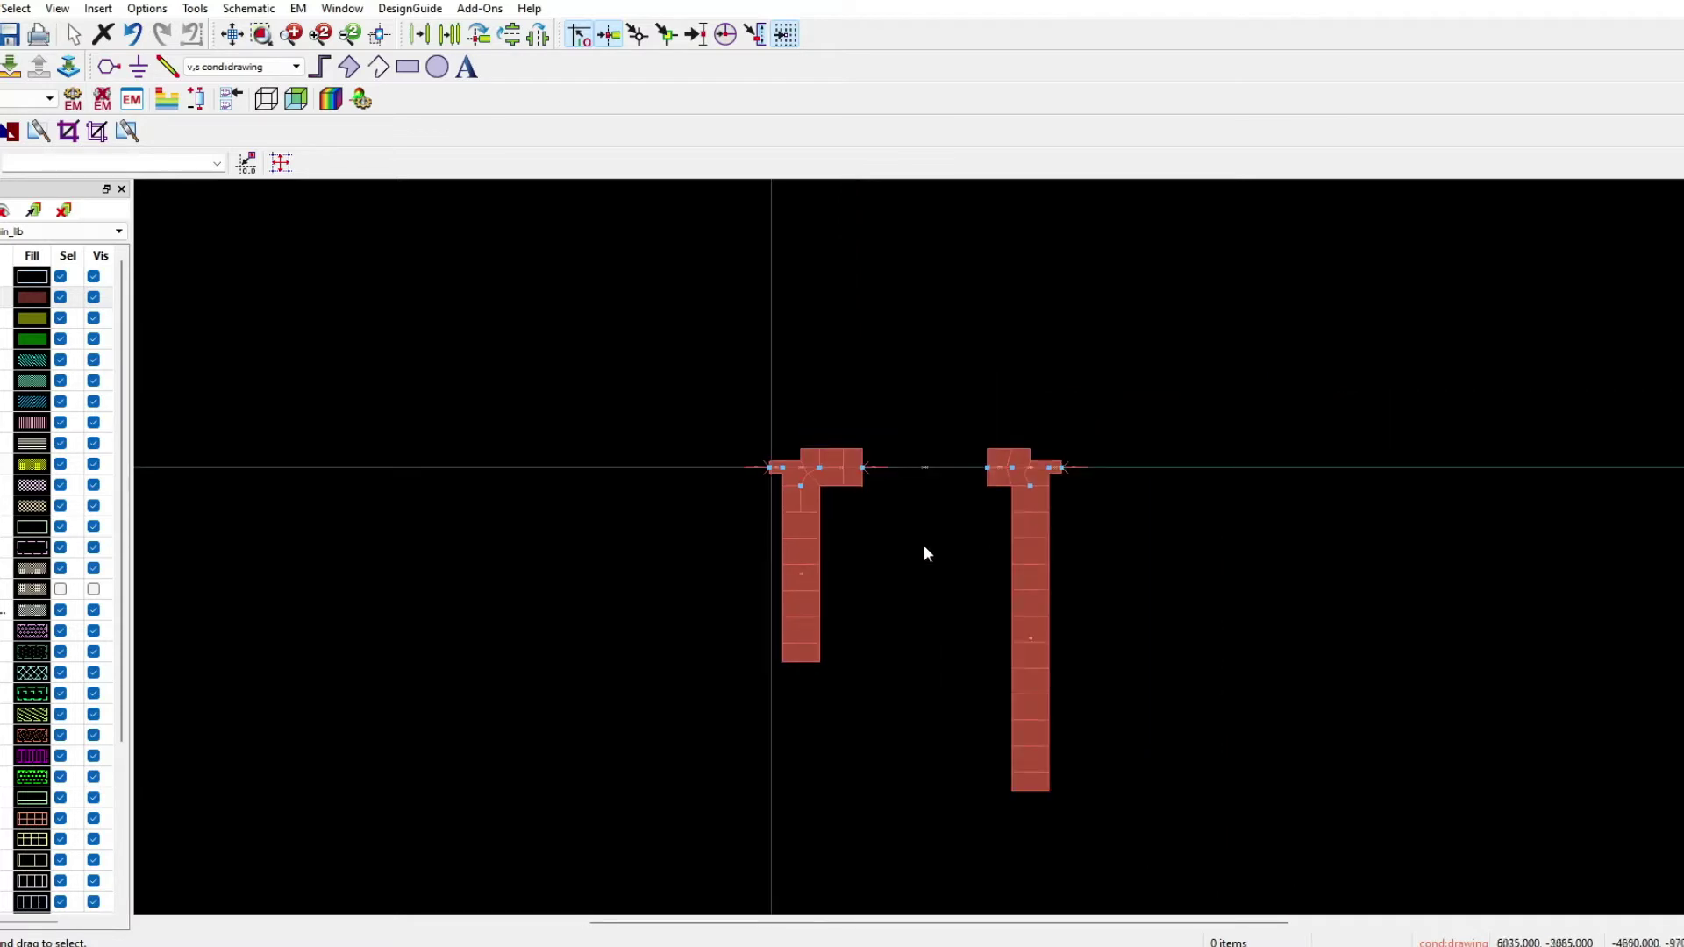
scroll(925, 548, "up", 2)
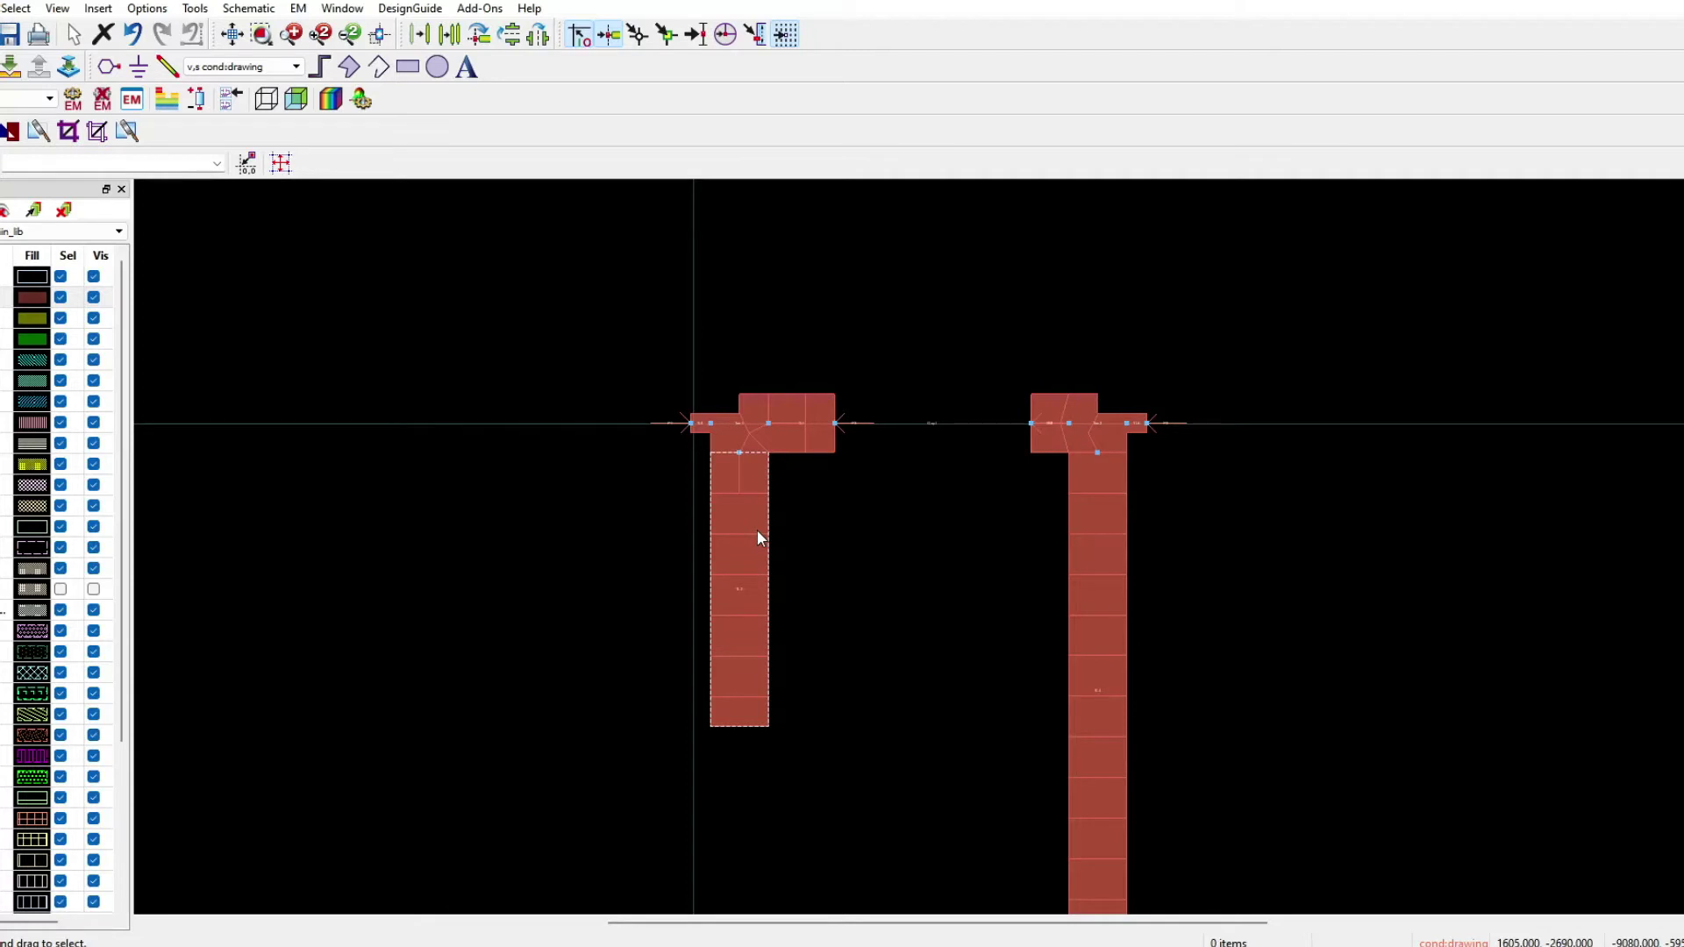
left_click(299, 8)
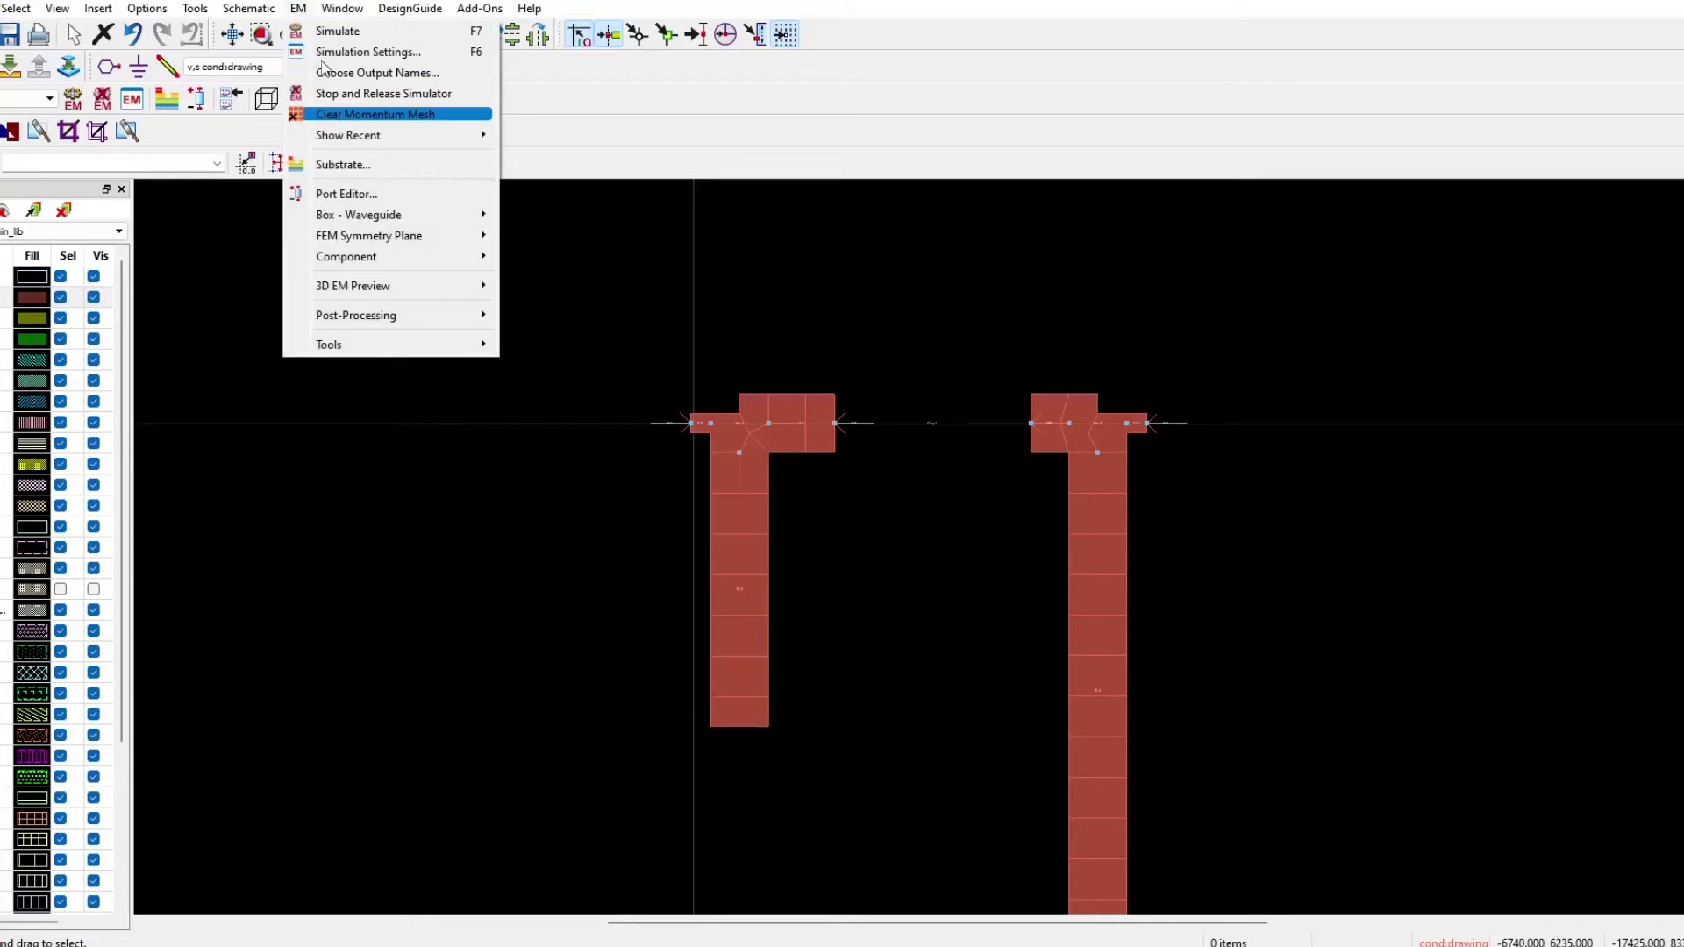
left_click(342, 123)
scroll(899, 578, "down", 2)
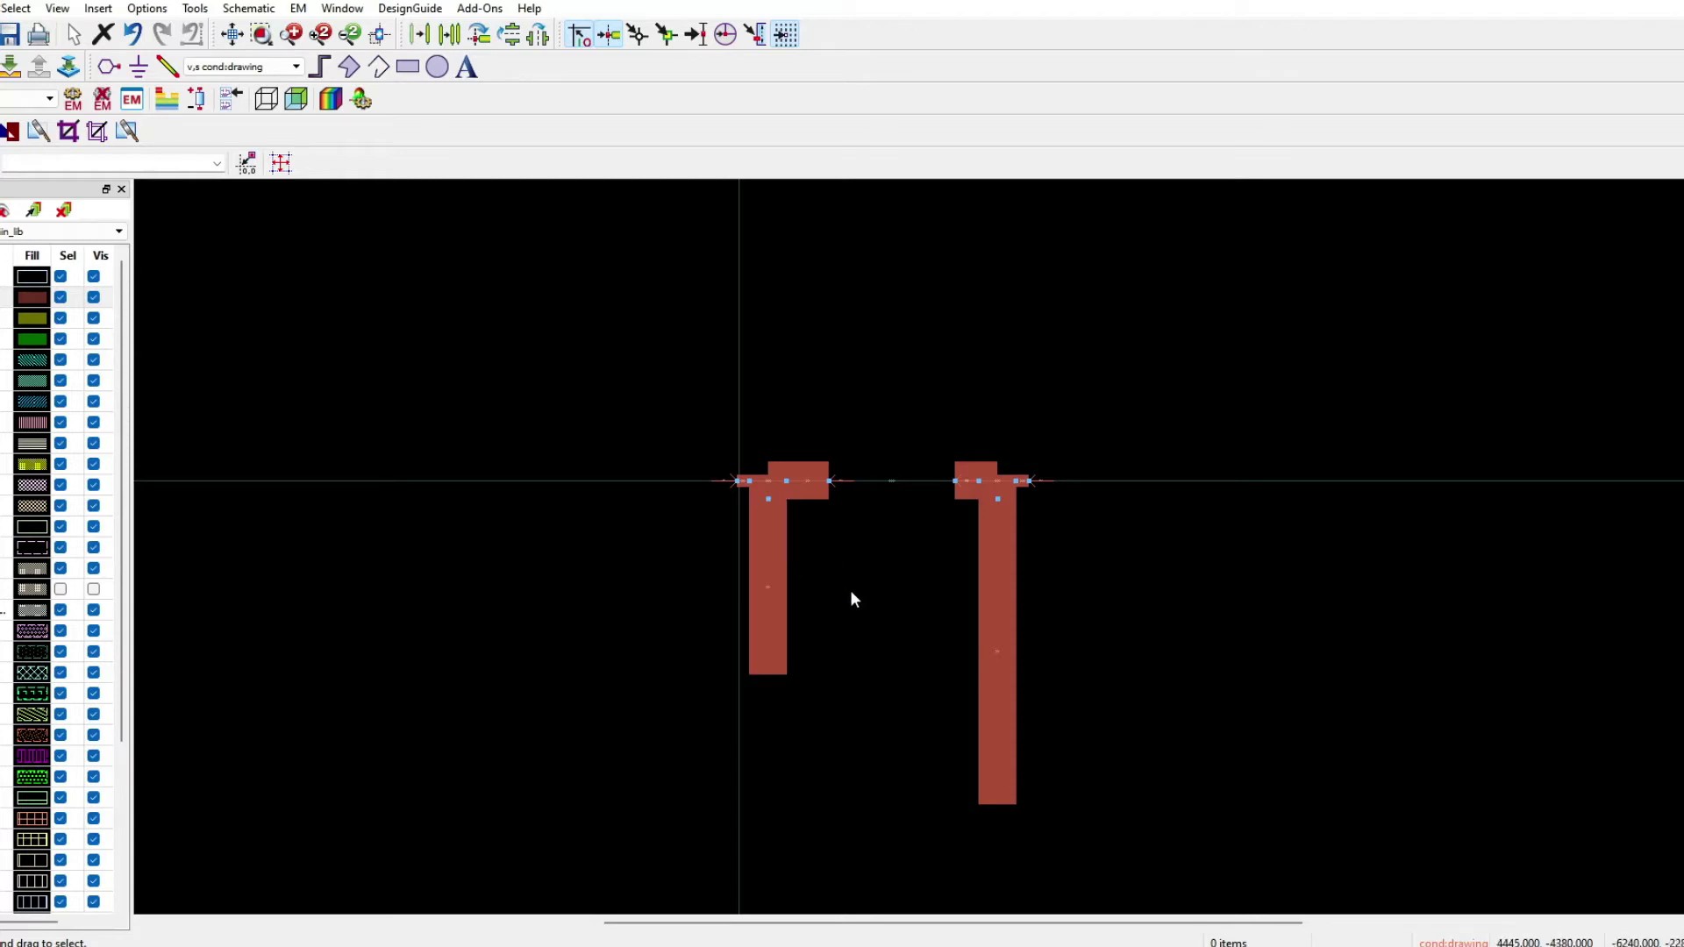
Start the EM simulation and update the EM model's database to the new parameter set a1, a2, a3, a4
left_click(298, 8)
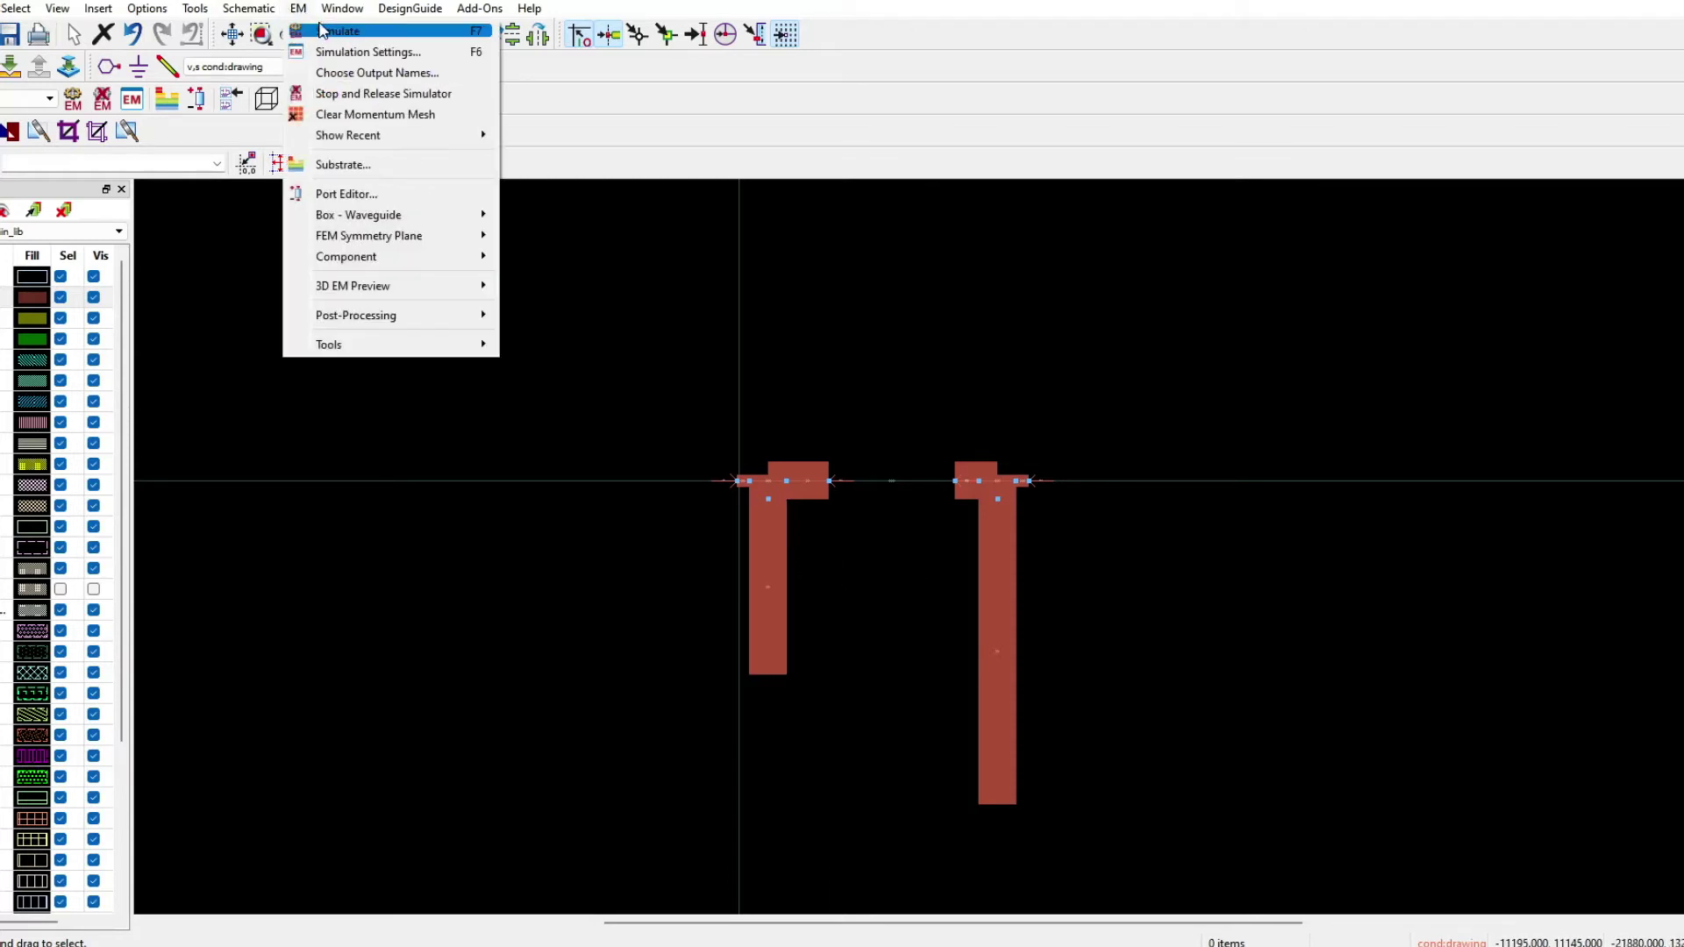
left_click(325, 34)
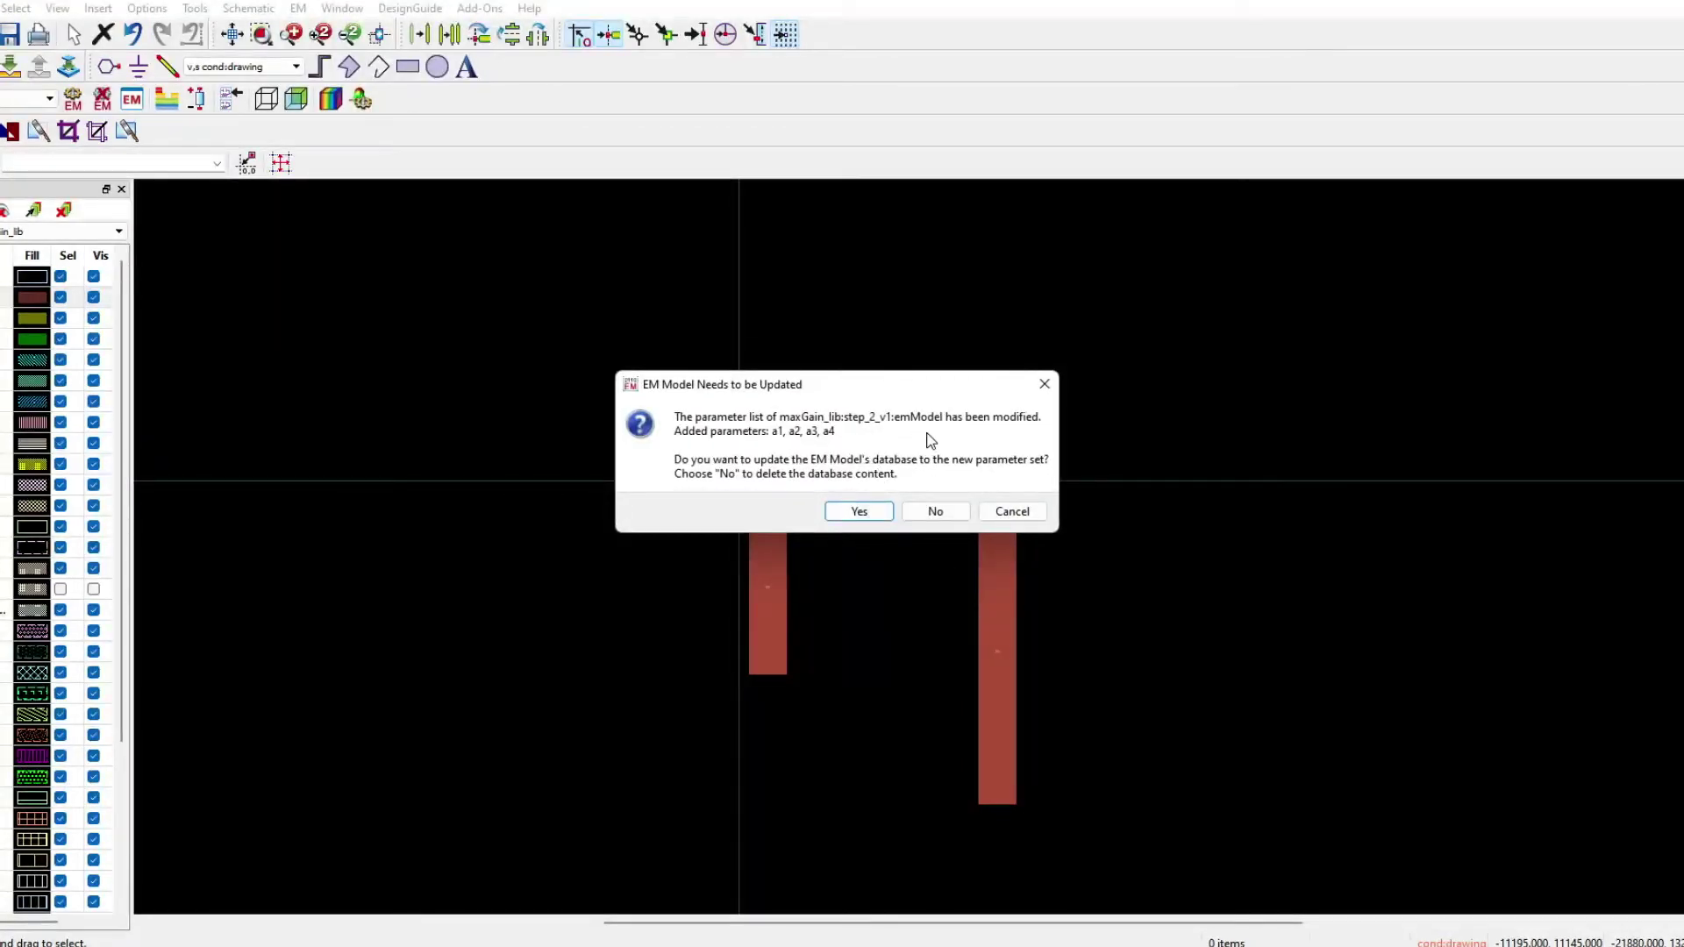
left_click_drag(904, 383, 811, 265)
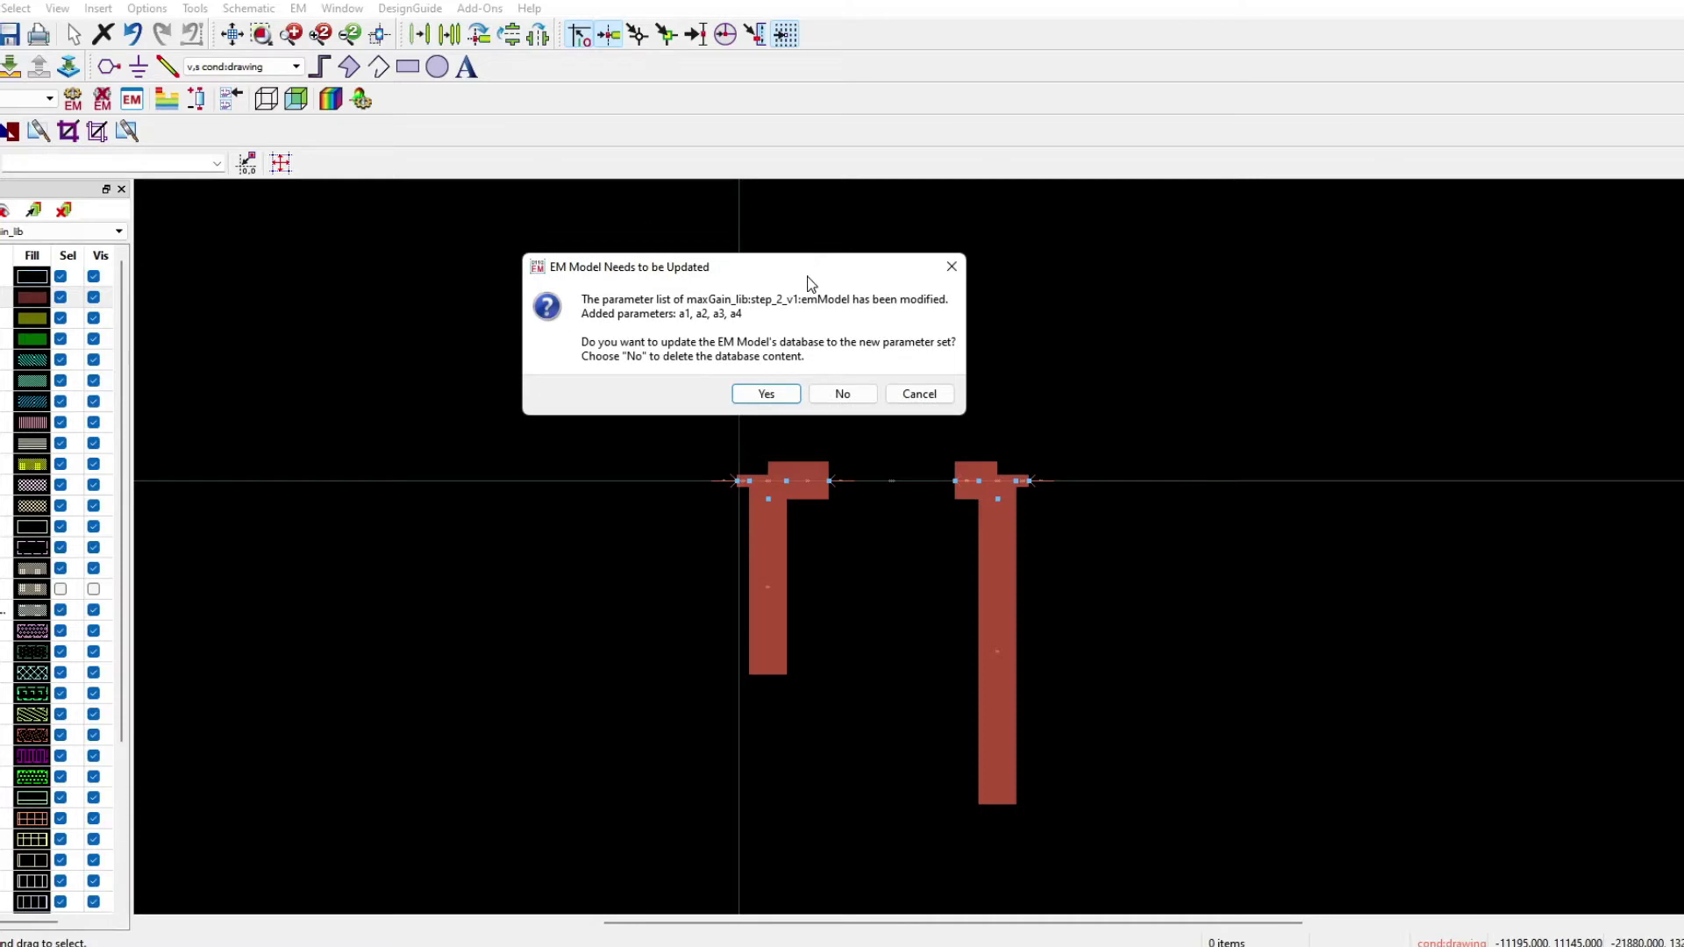
left_click(766, 394)
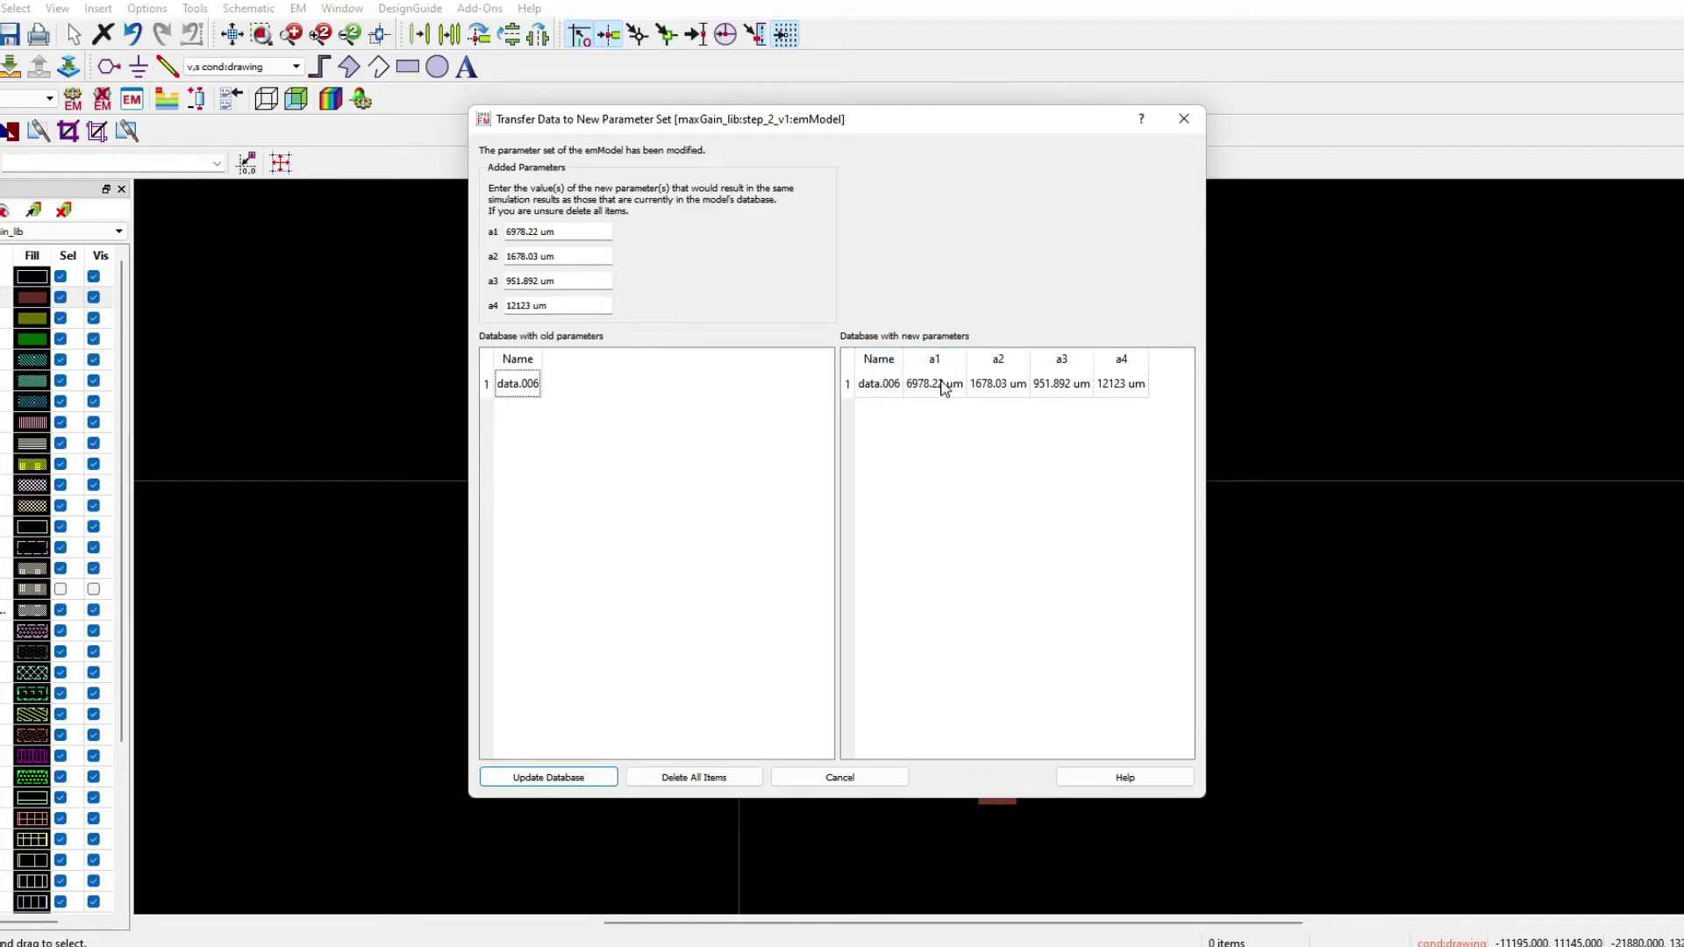
left_click(610, 778)
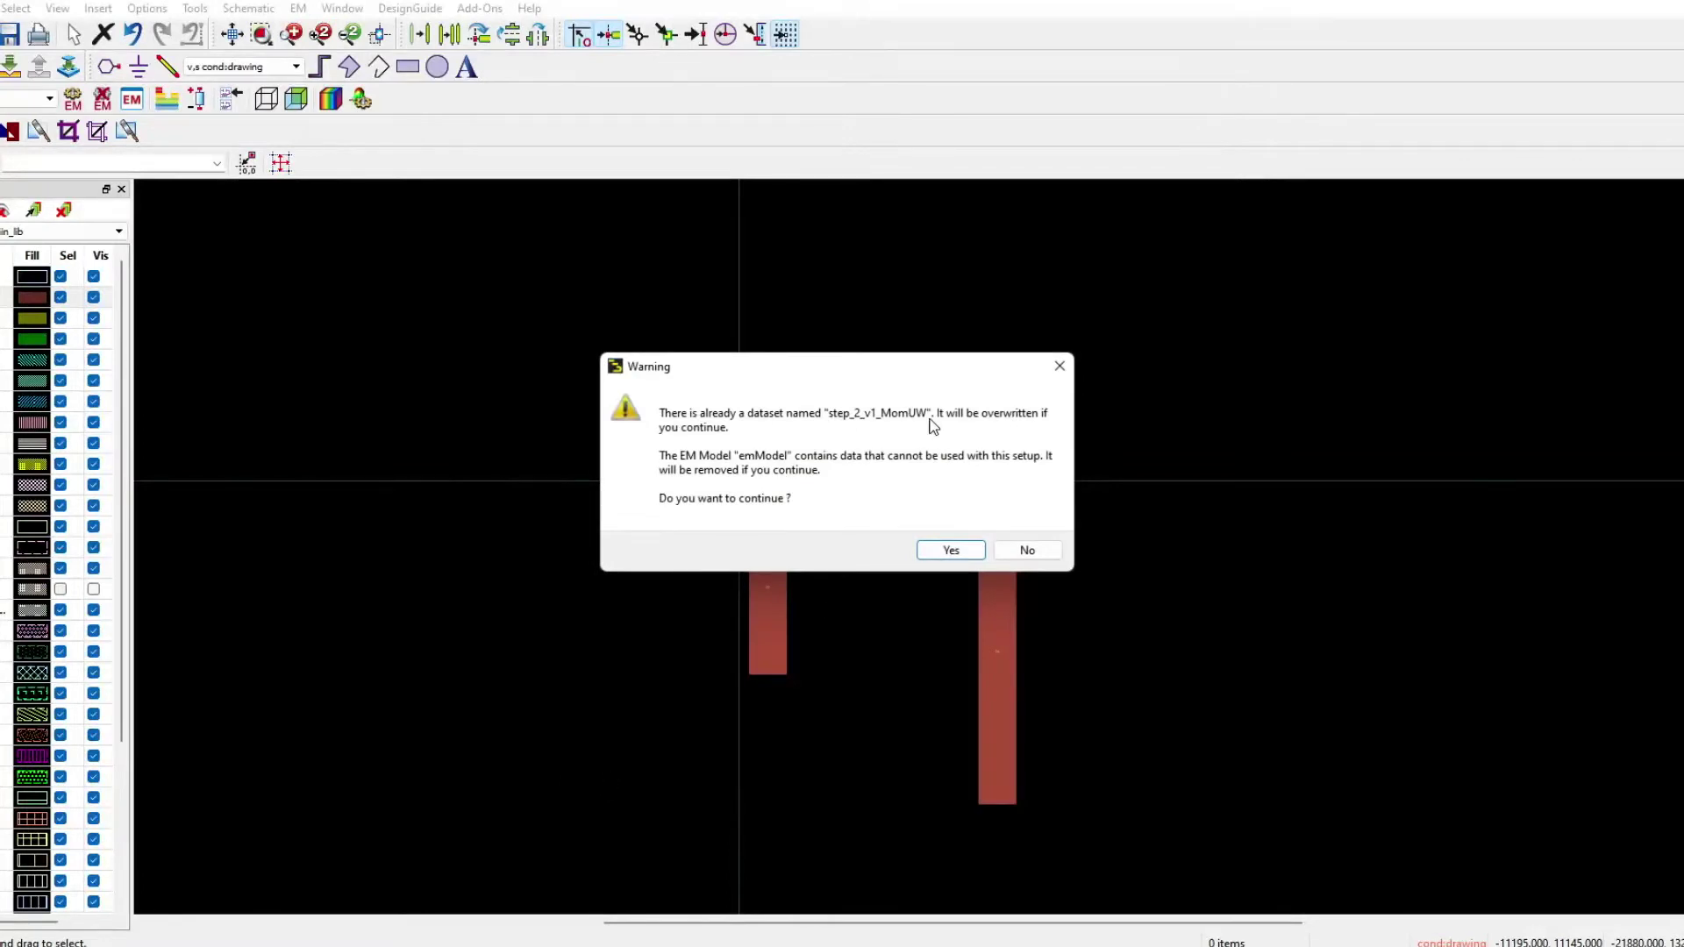
Continue the EM simulation by overwriting the step_2_v1_MomUW dataset, and close the resulting plots without saving along with the job window
left_click(948, 550)
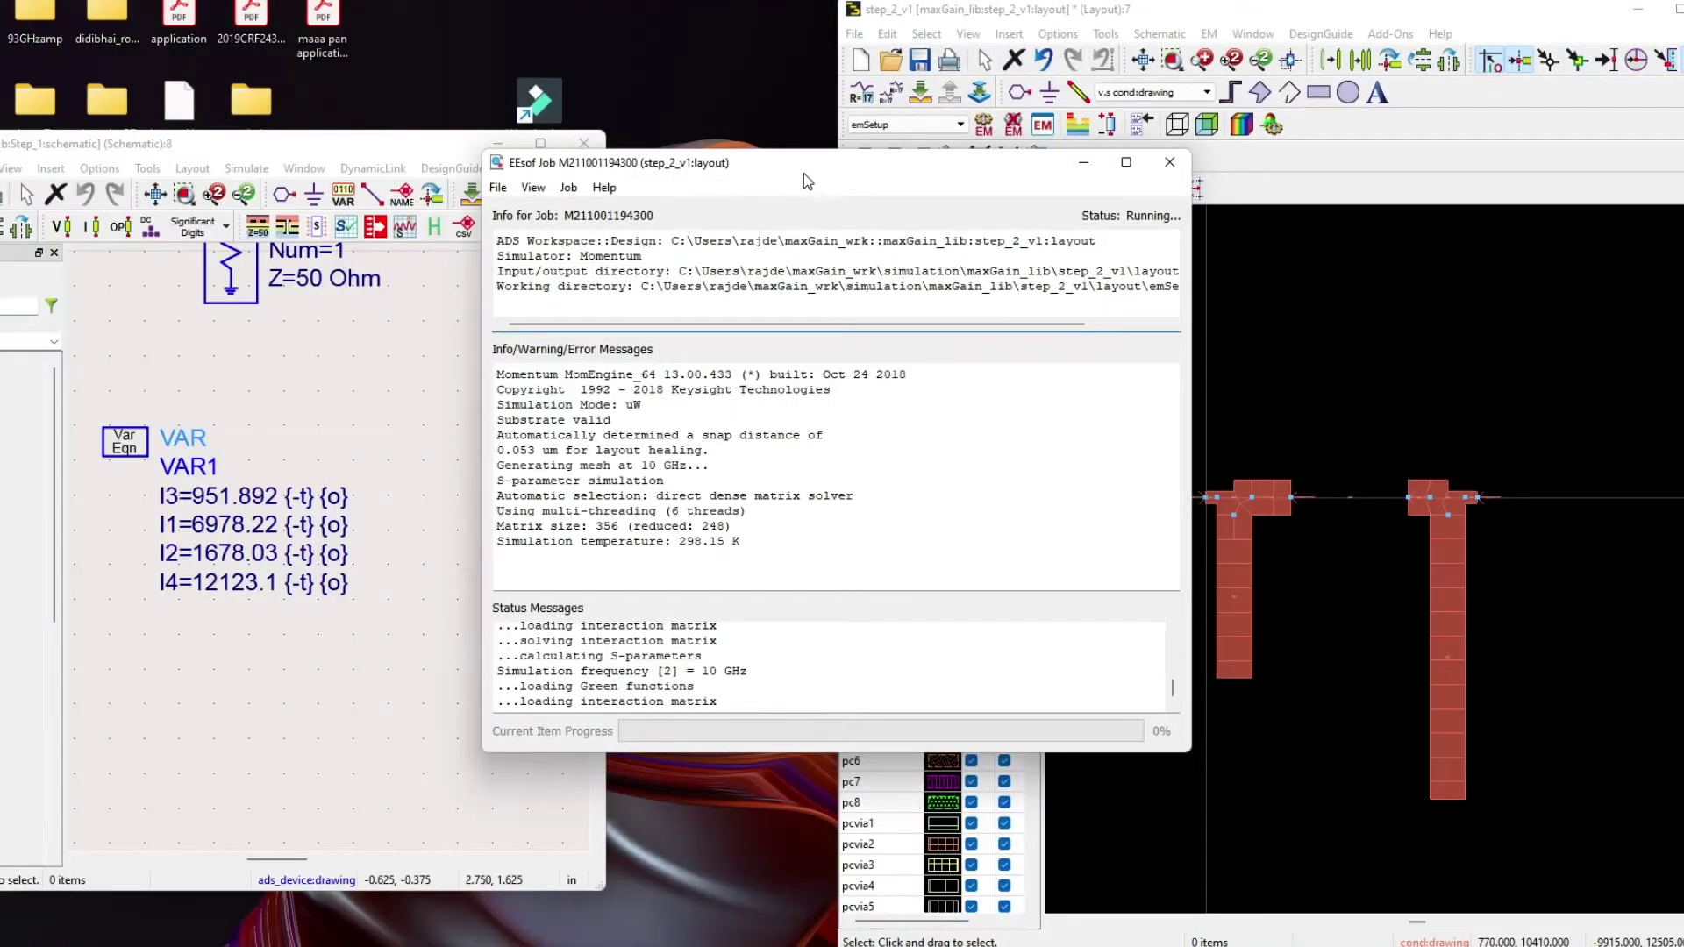
left_click_drag(803, 172, 279, 176)
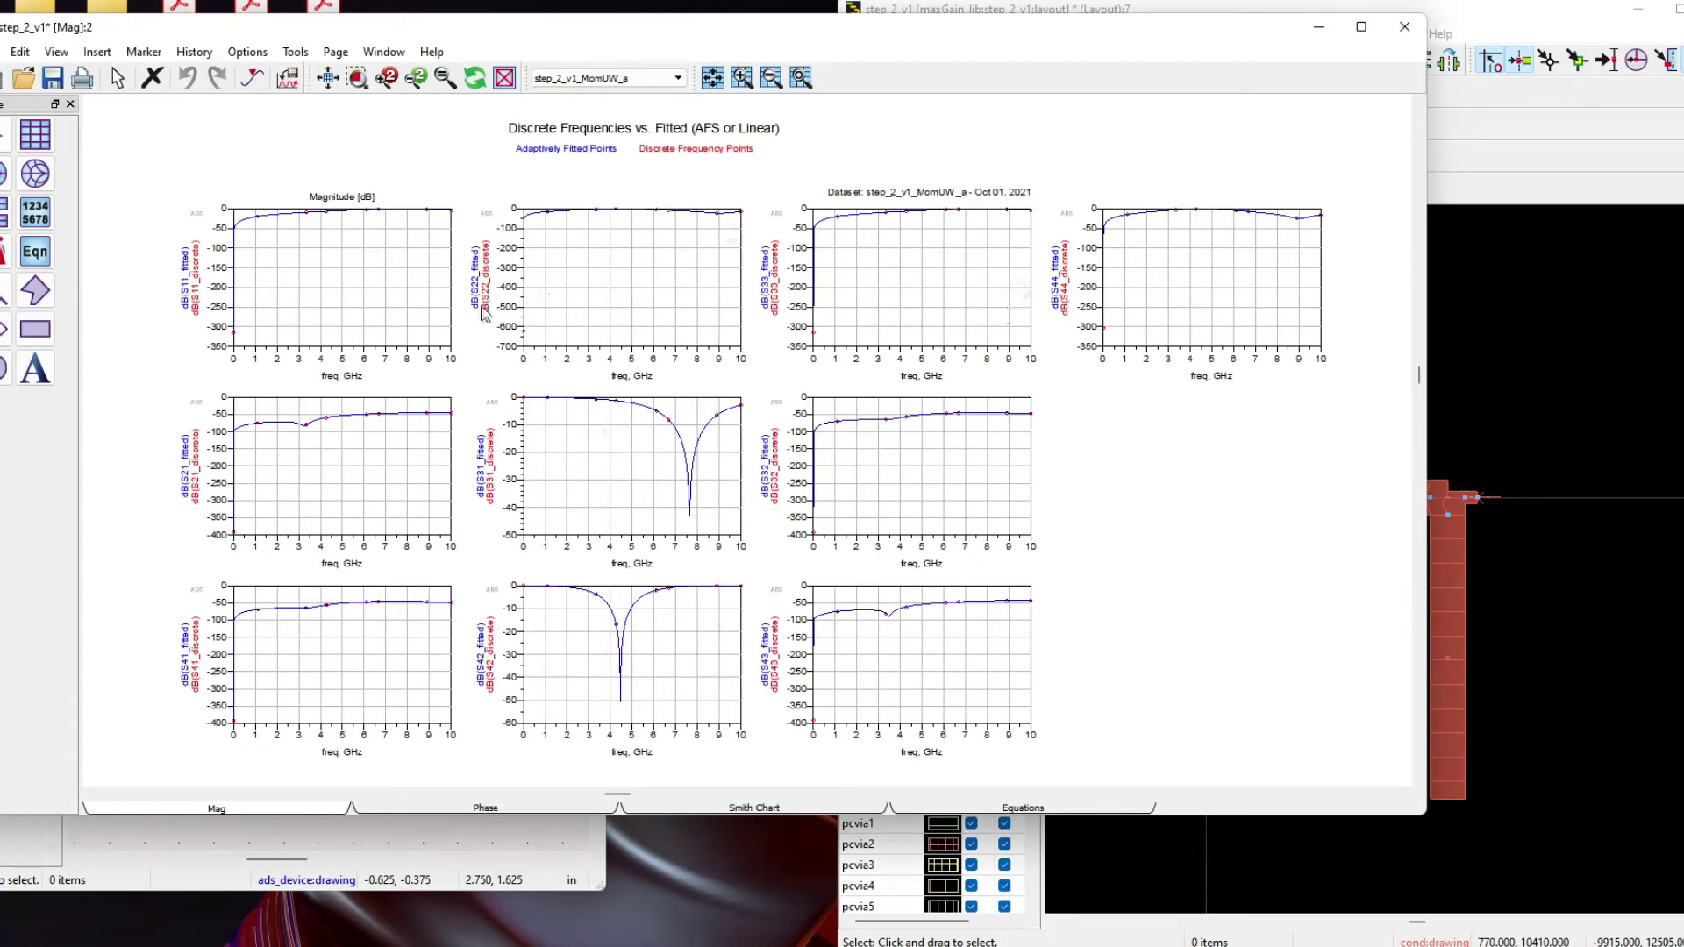
left_click(1404, 27)
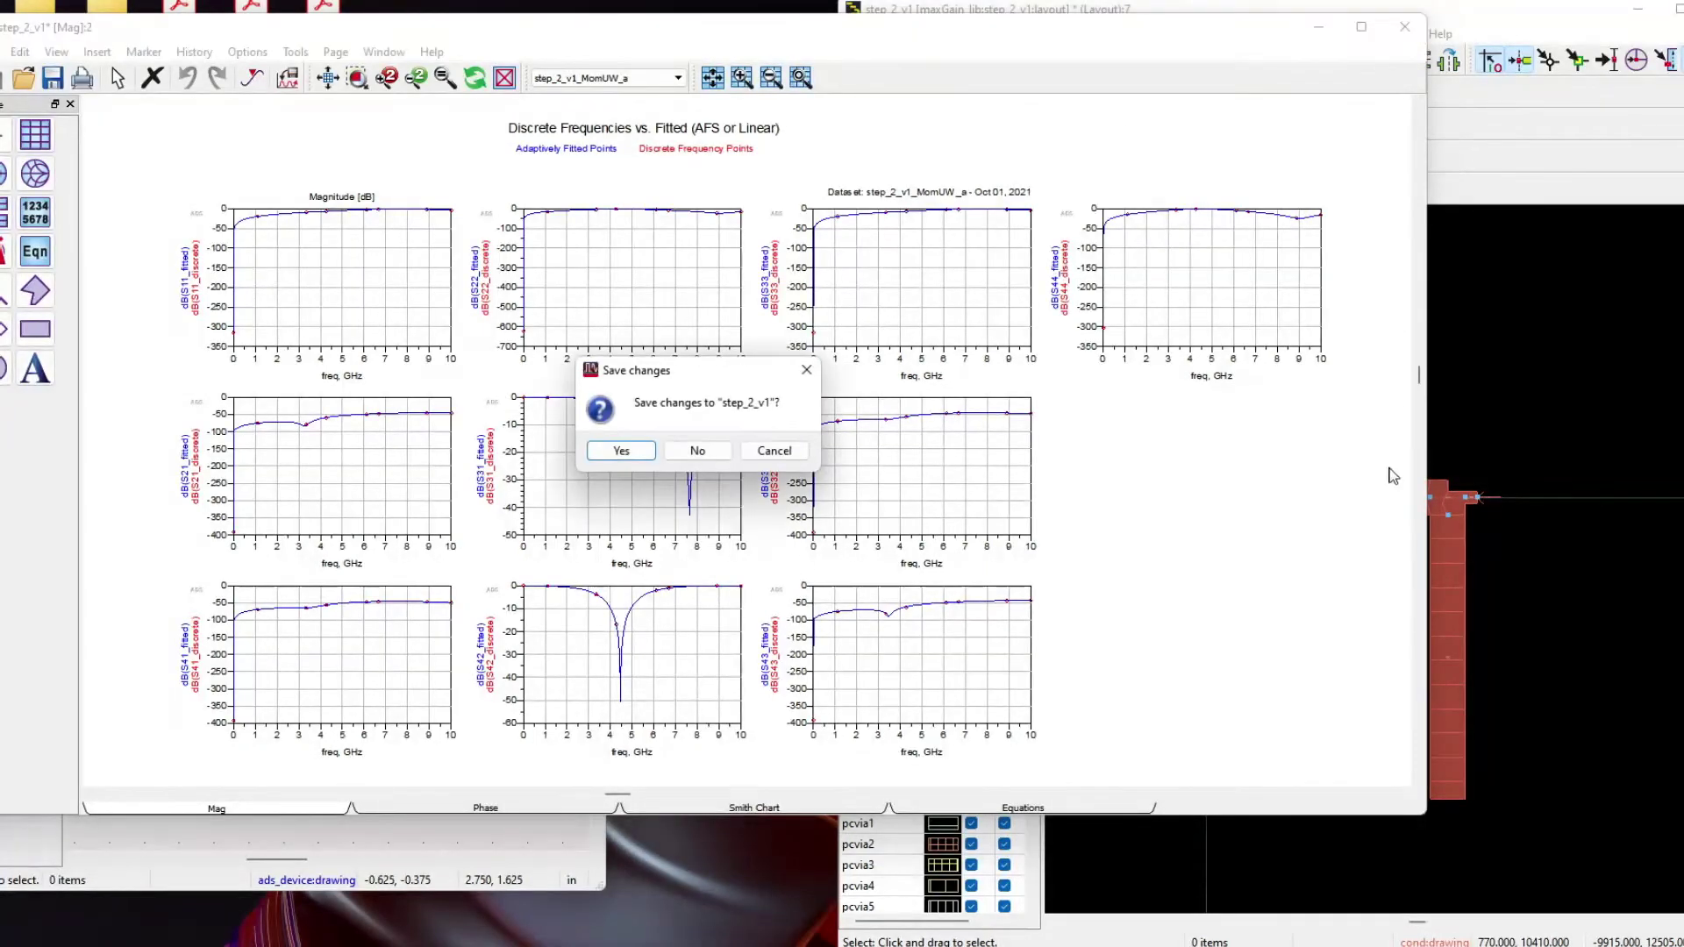
left_click(697, 450)
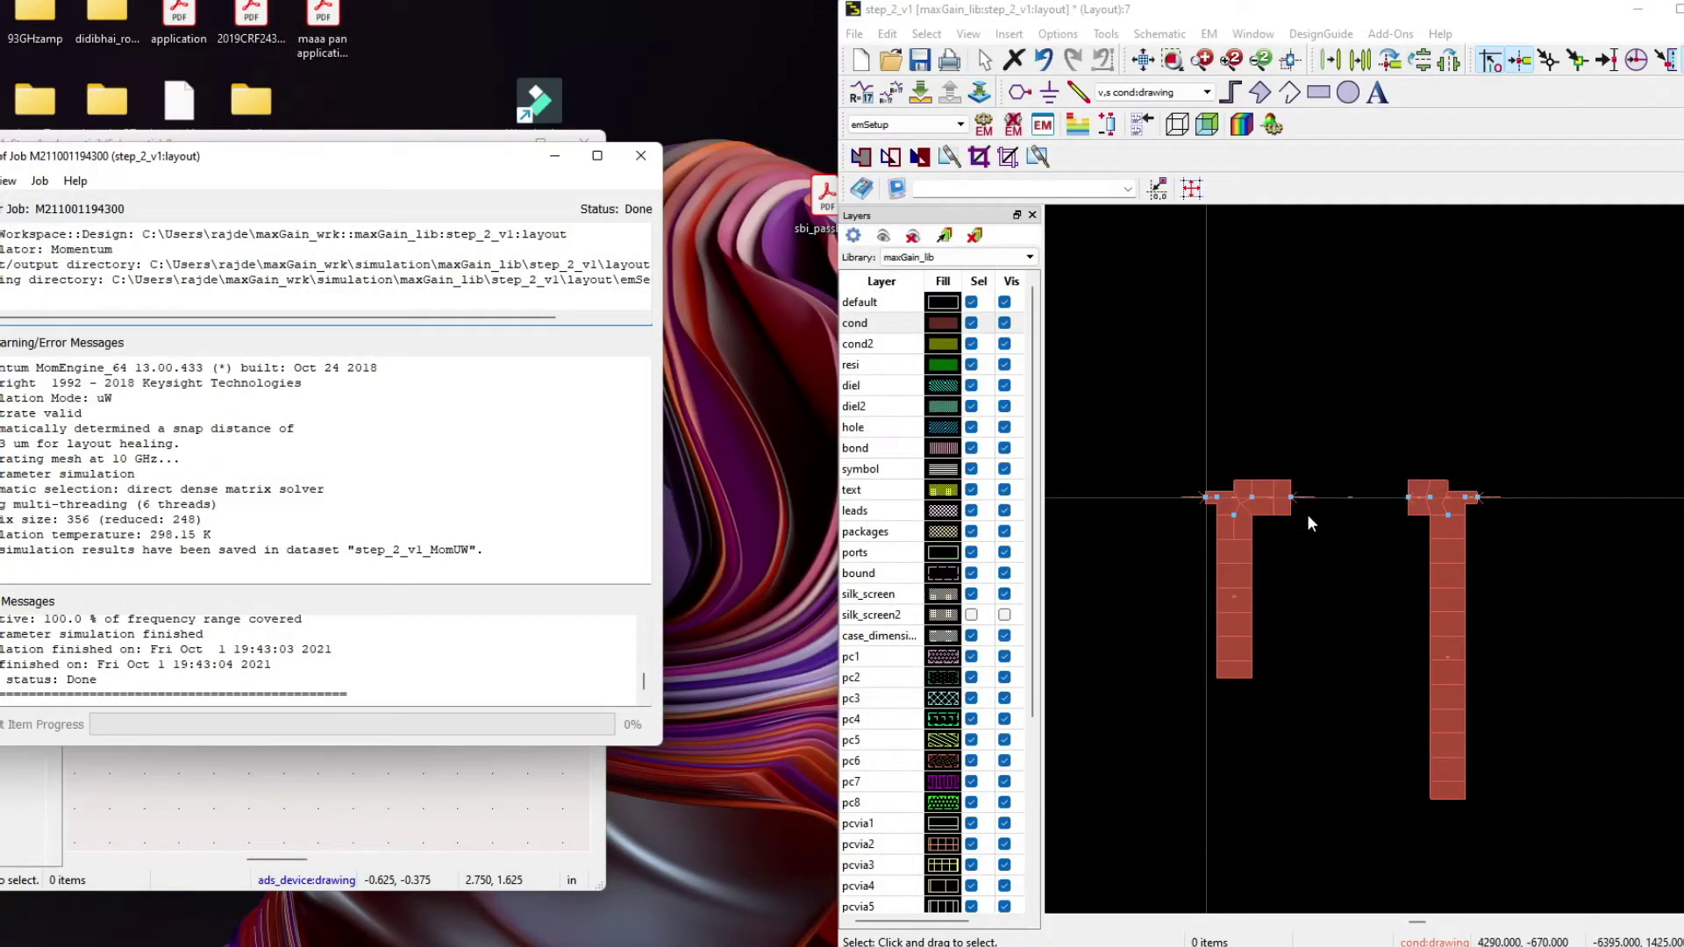
left_click(641, 156)
Update the EM model and symbol of the step_2_v1 layout
left_click_drag(1219, 10, 712, 25)
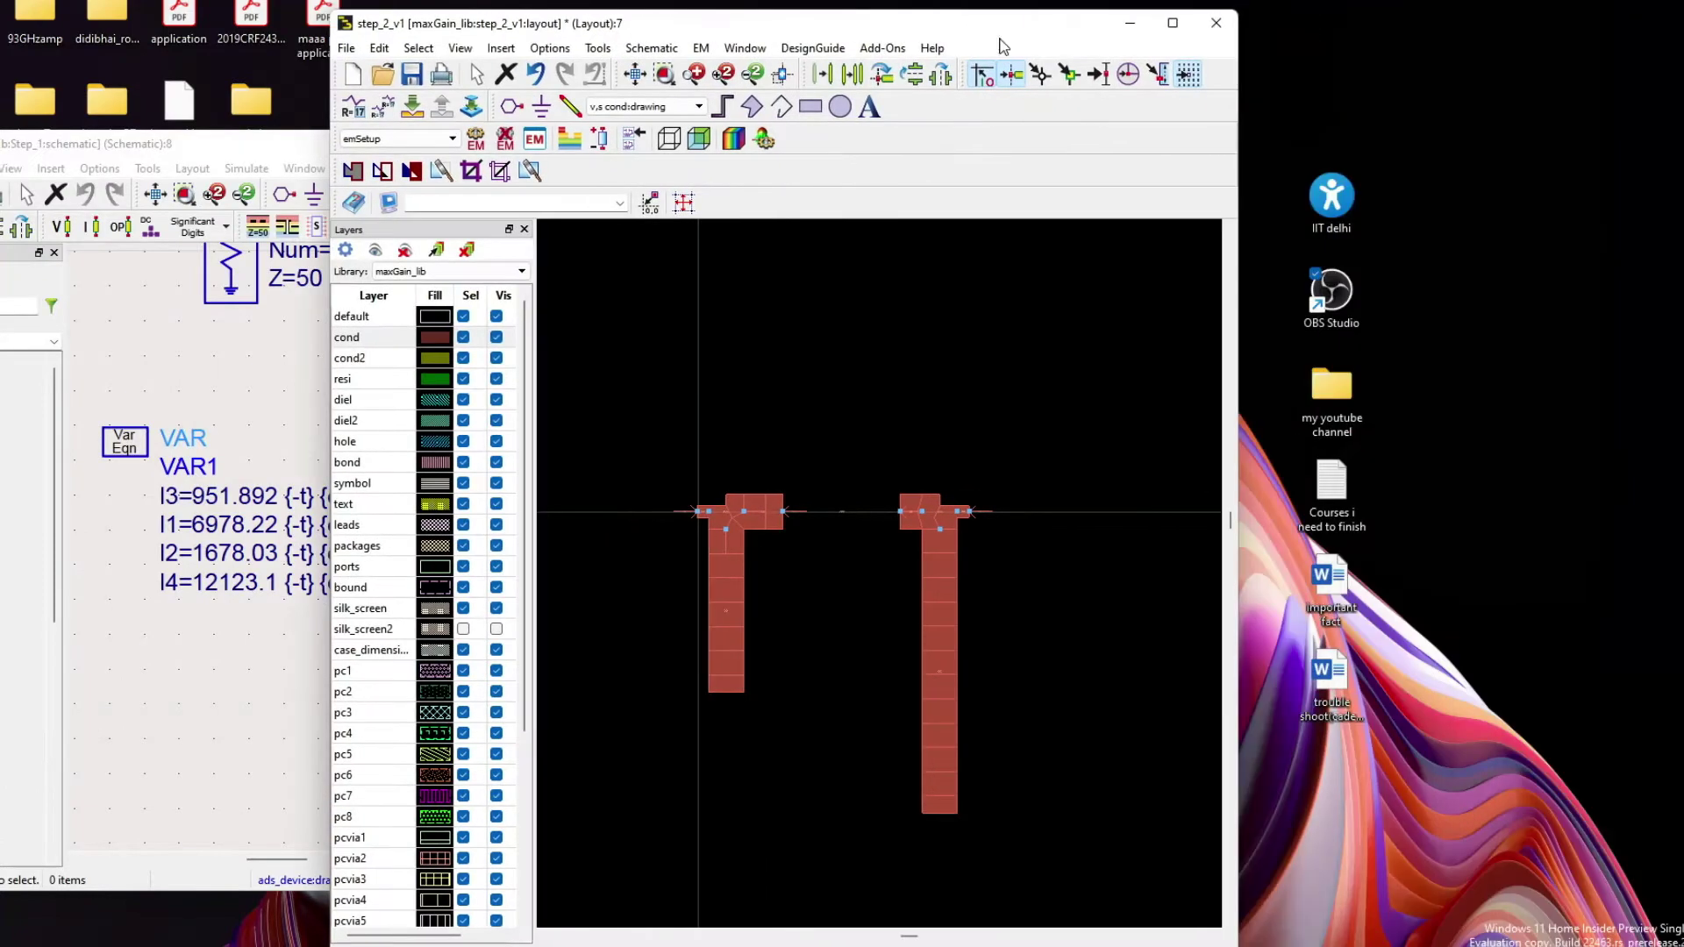
left_click(1173, 22)
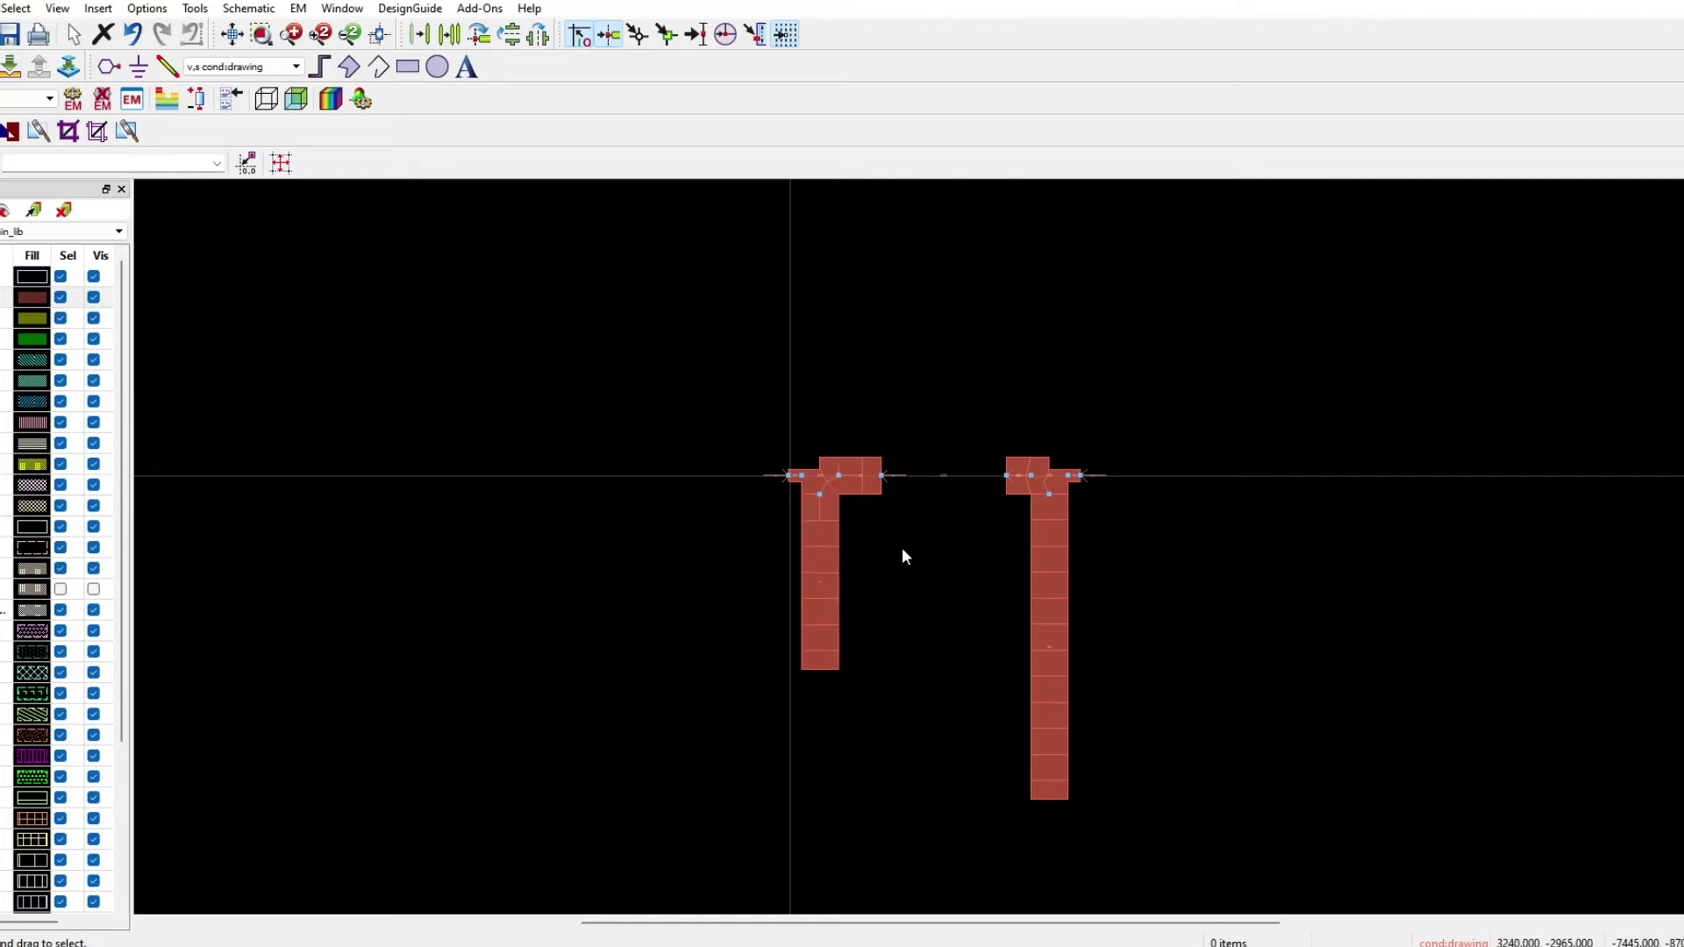
scroll(872, 550, "down", 1)
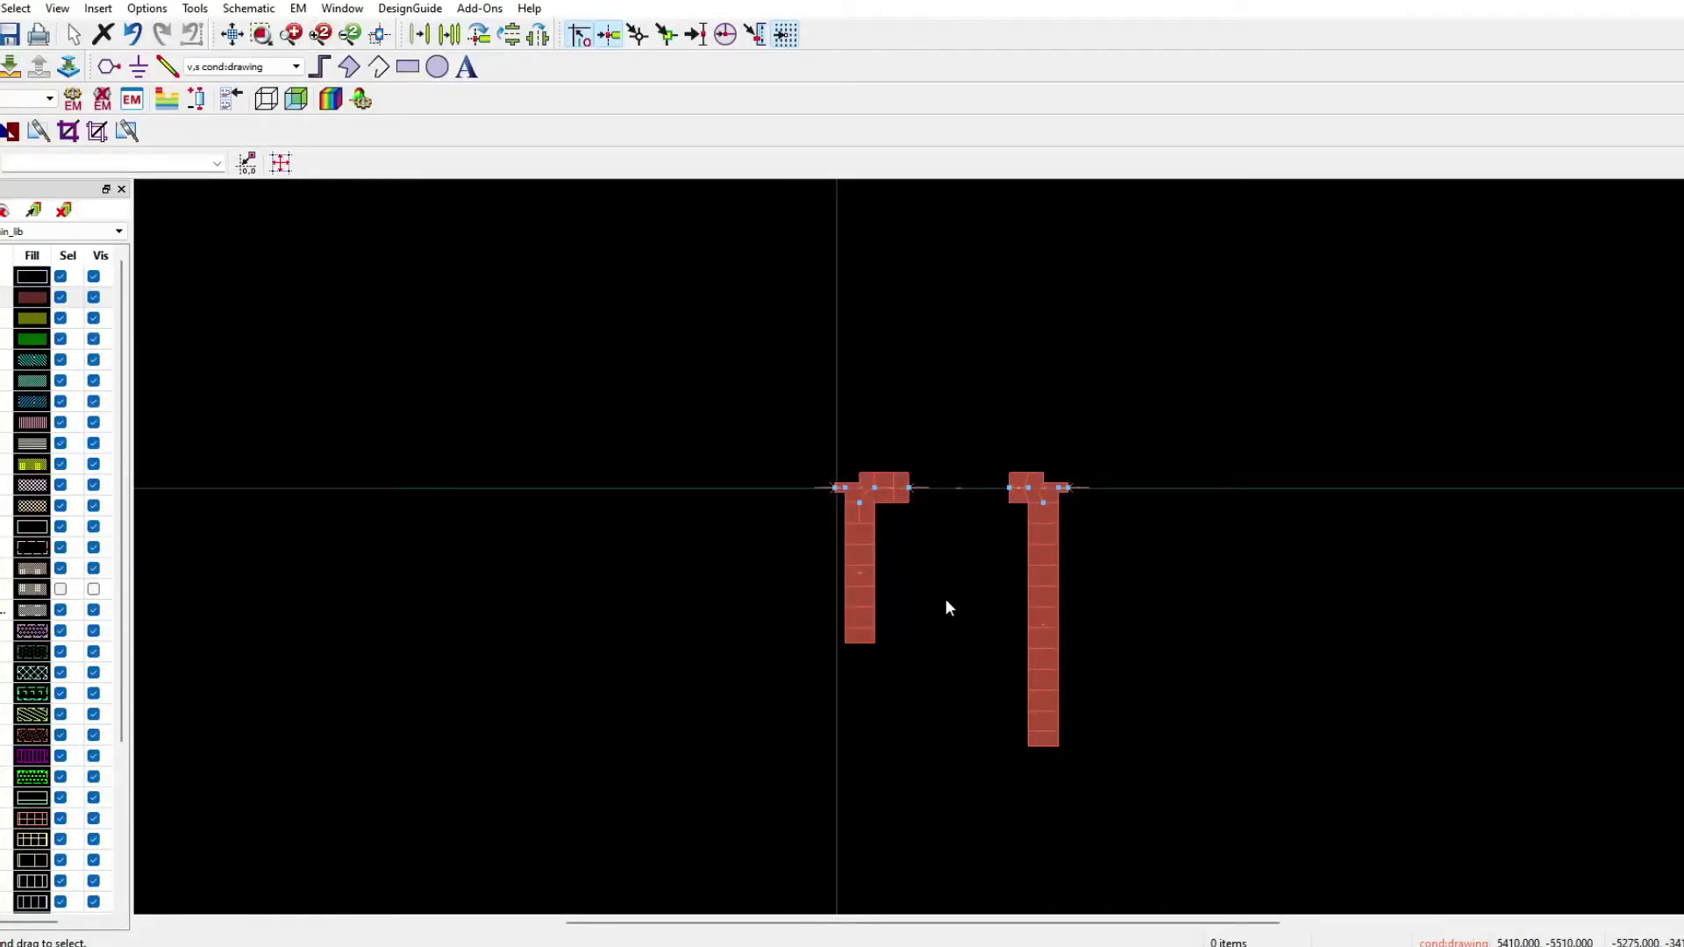
left_click(299, 9)
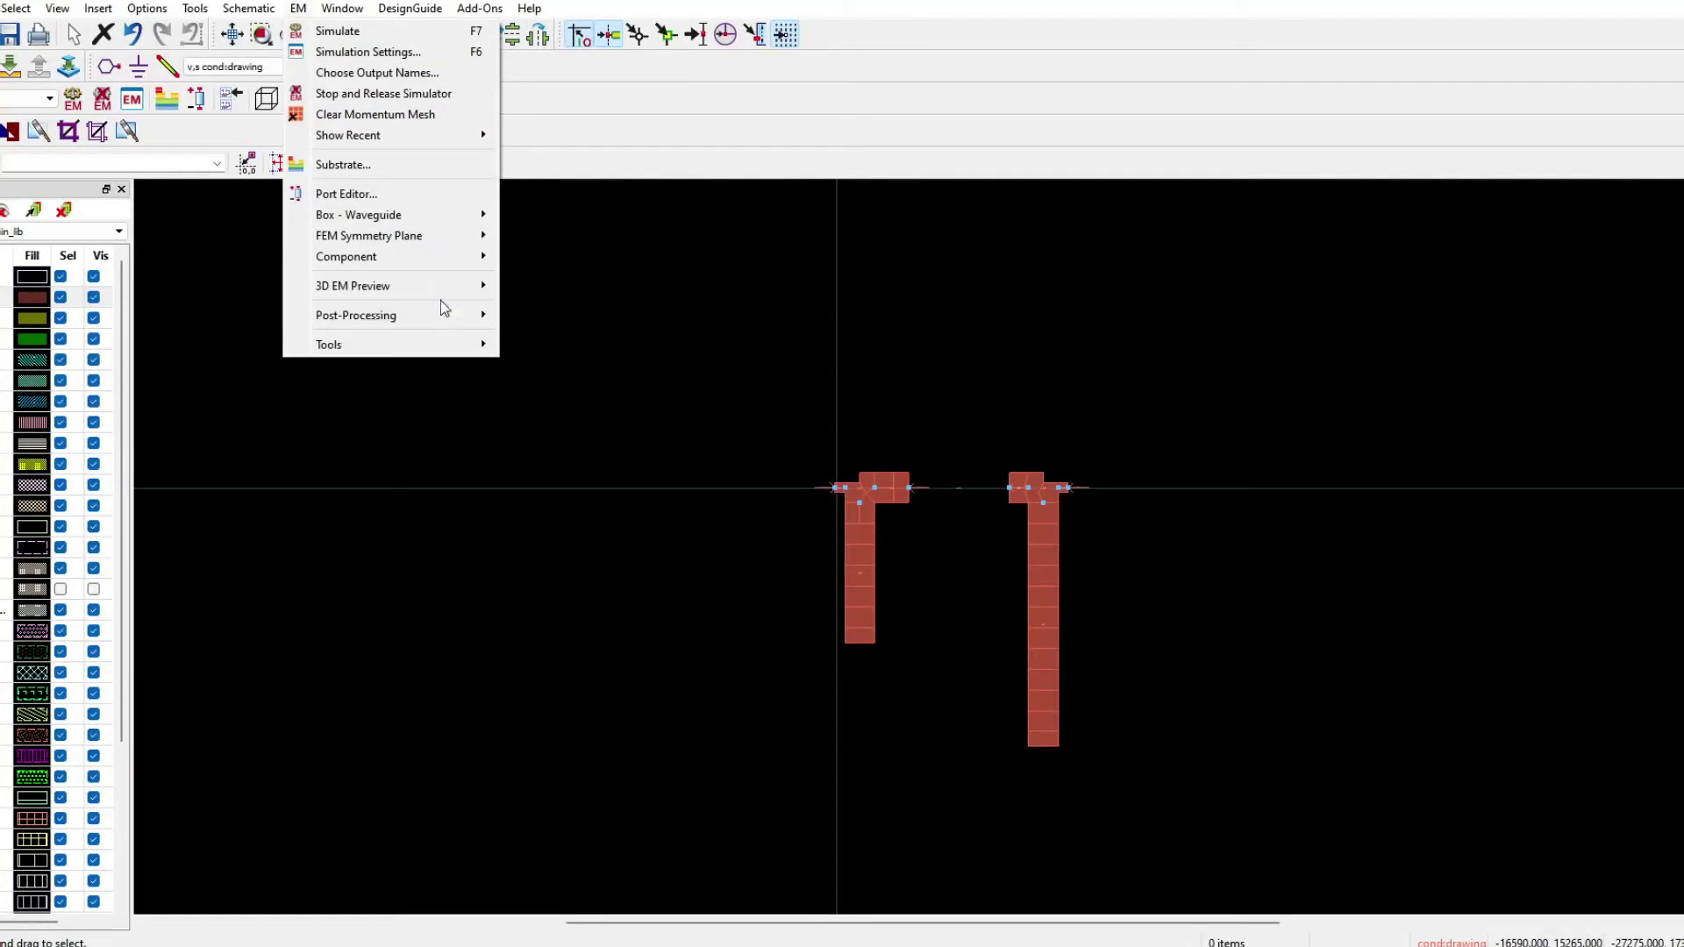
mouse_move(437, 259)
left_click(551, 260)
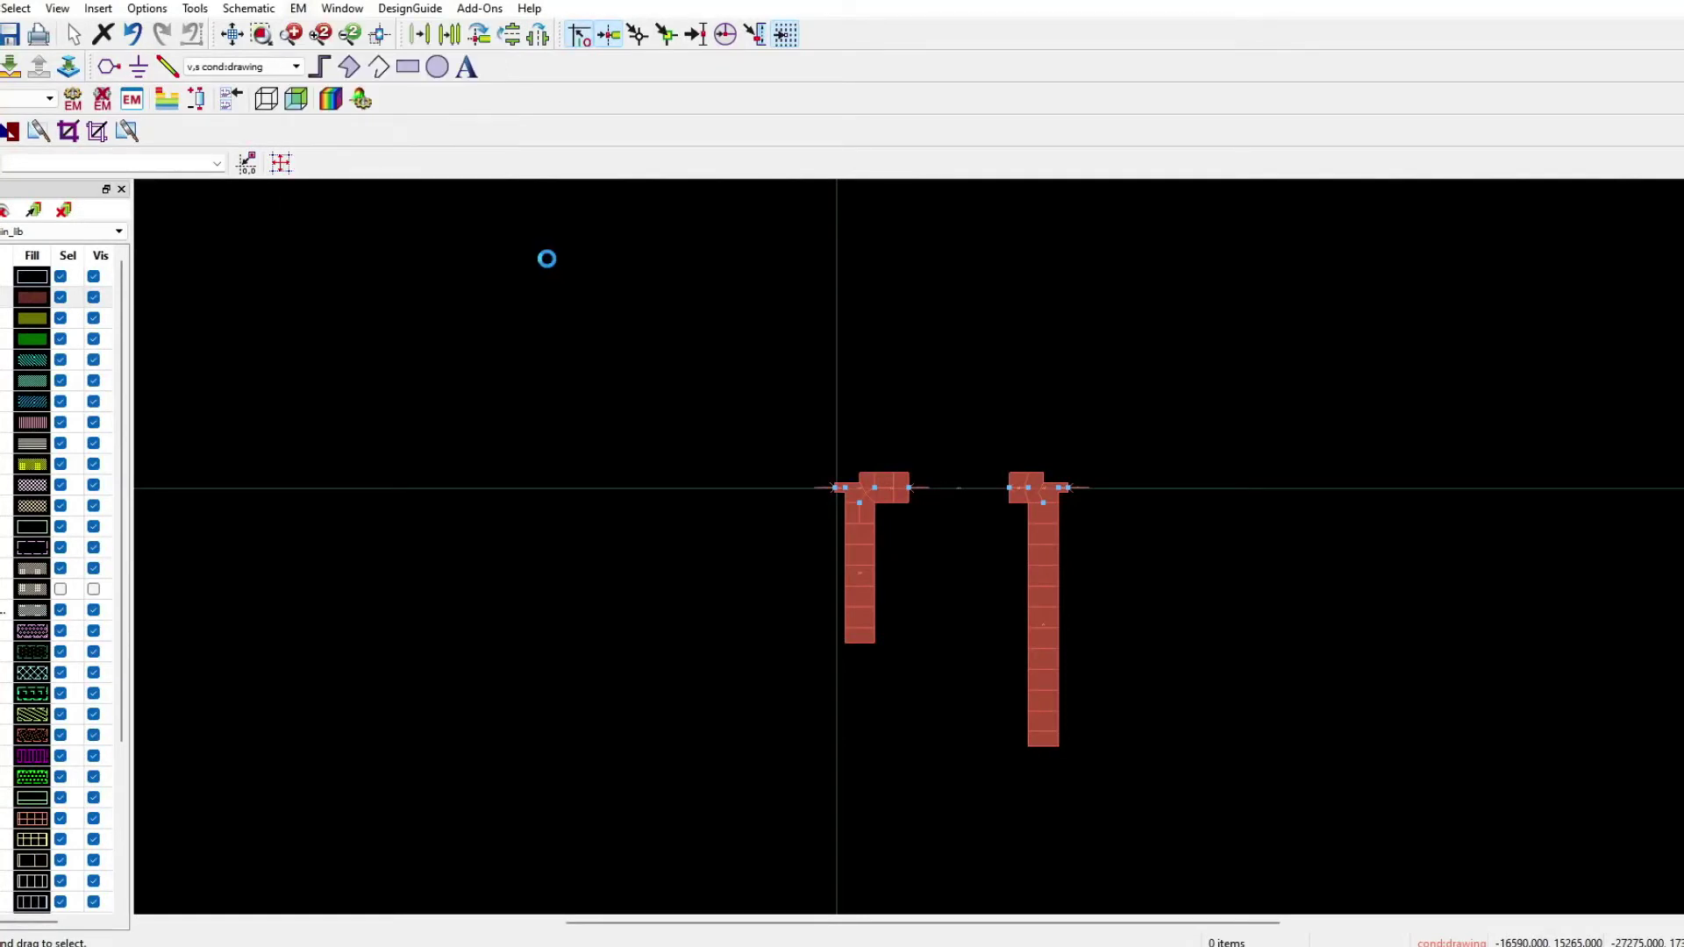
left_click(928, 542)
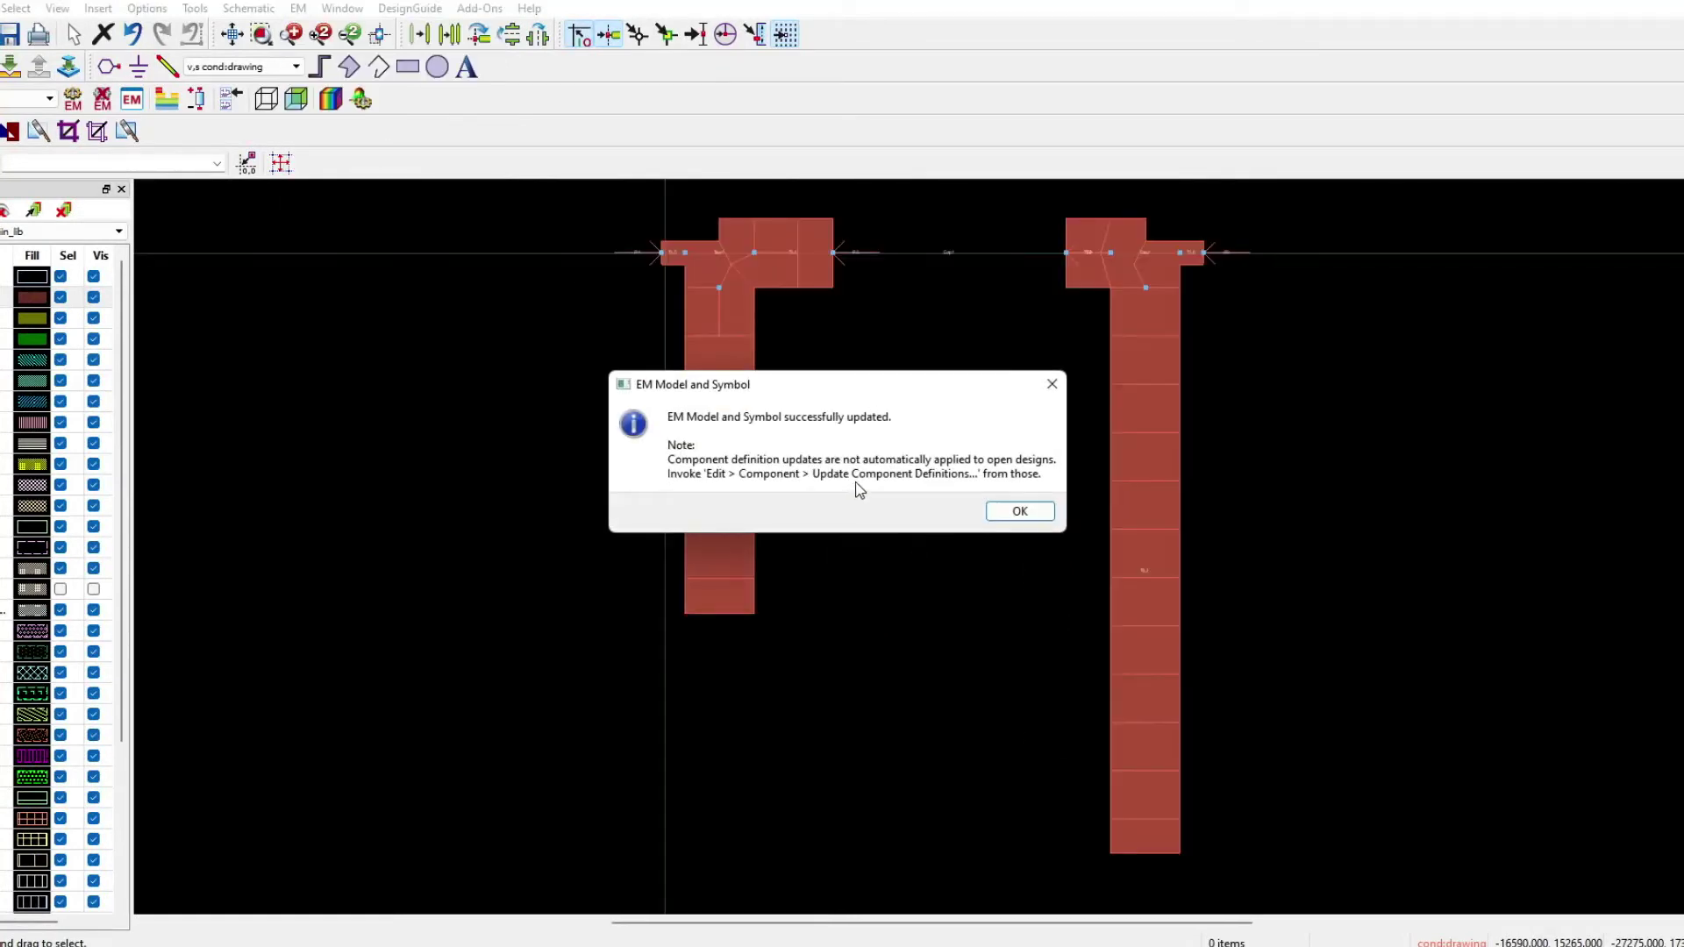
left_click(1015, 511)
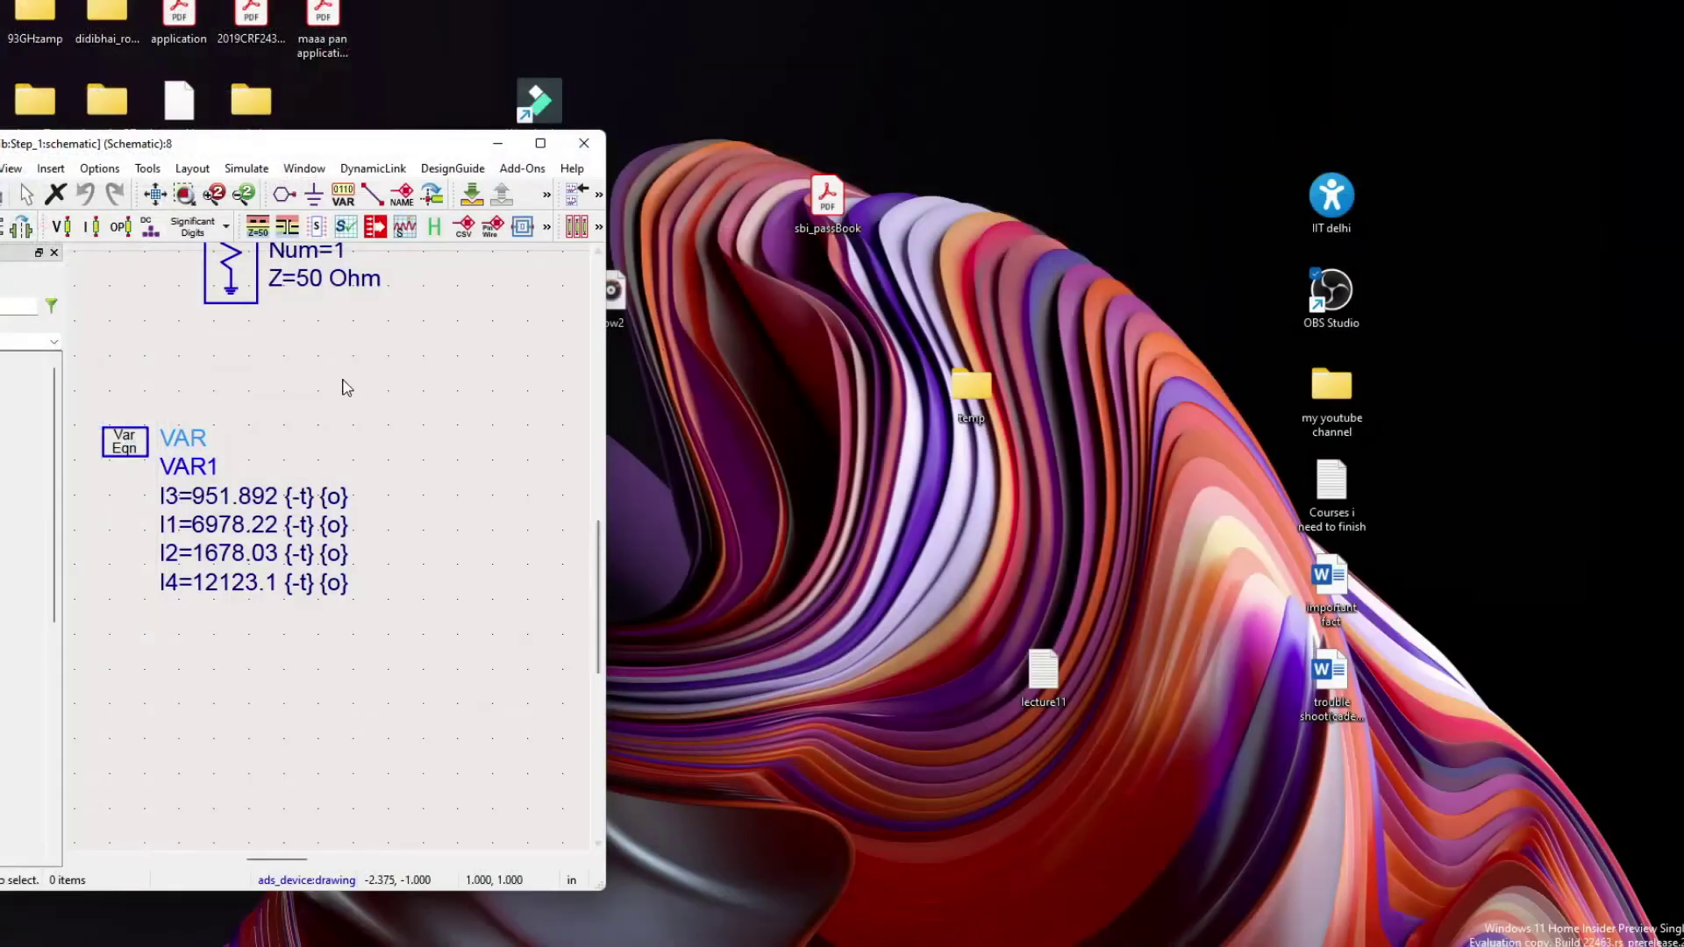
Close the Step_1 schematic and create a new schematic named step3 in the layout opt folder
left_click(582, 145)
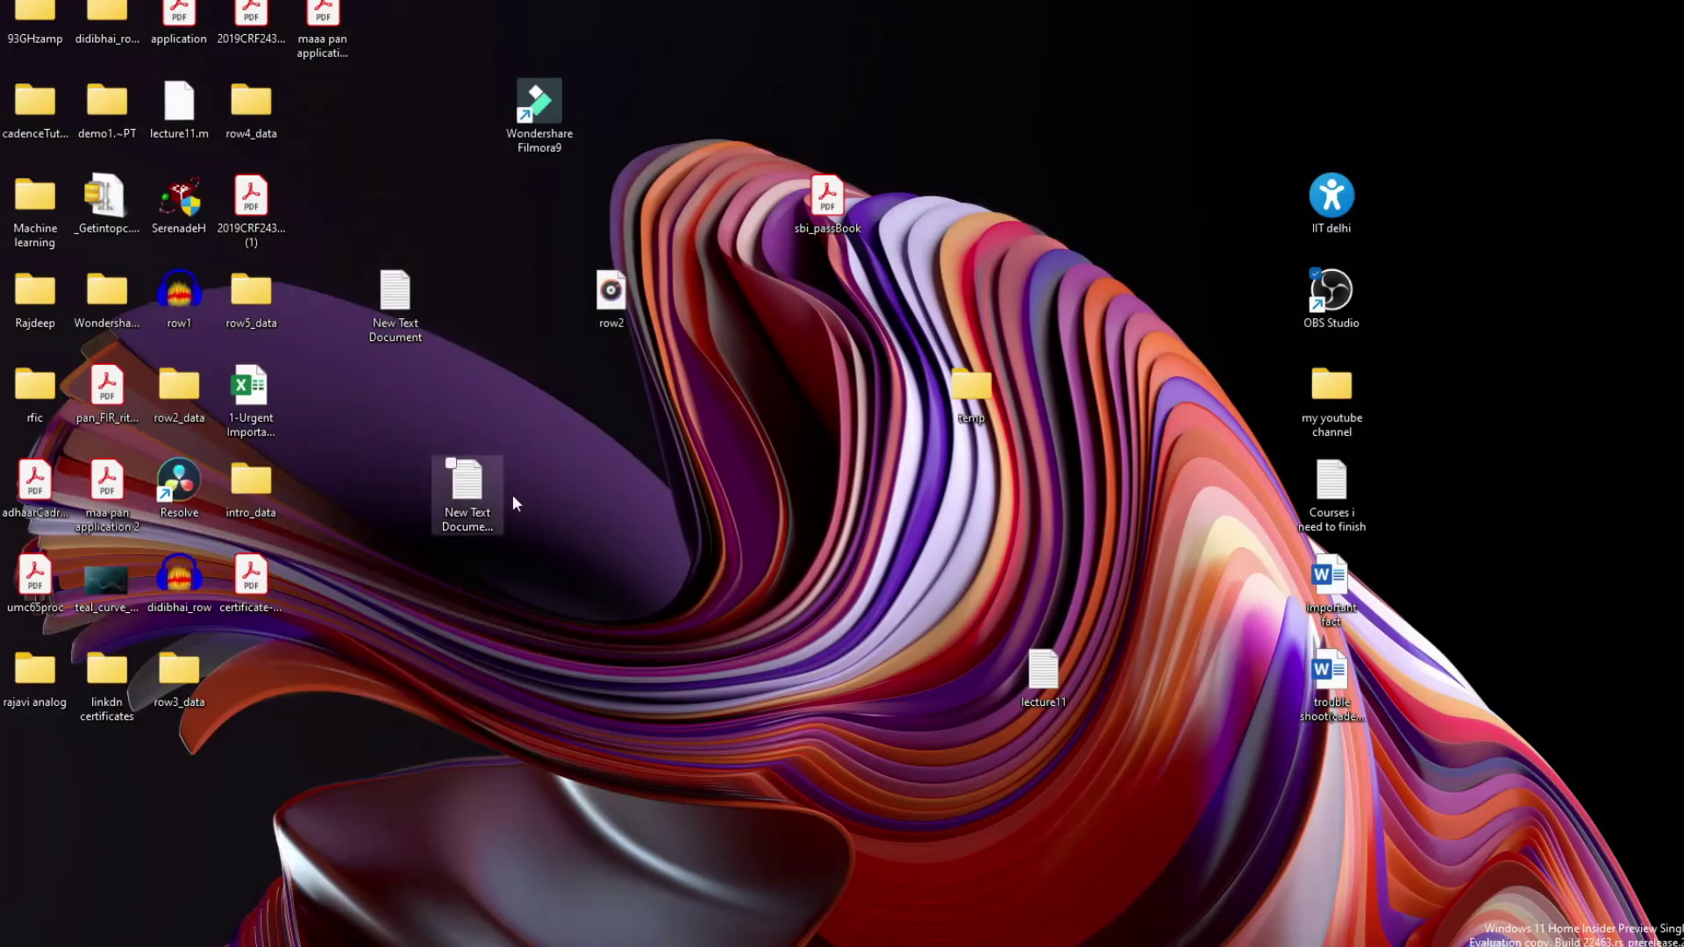
mouse_move(918, 934)
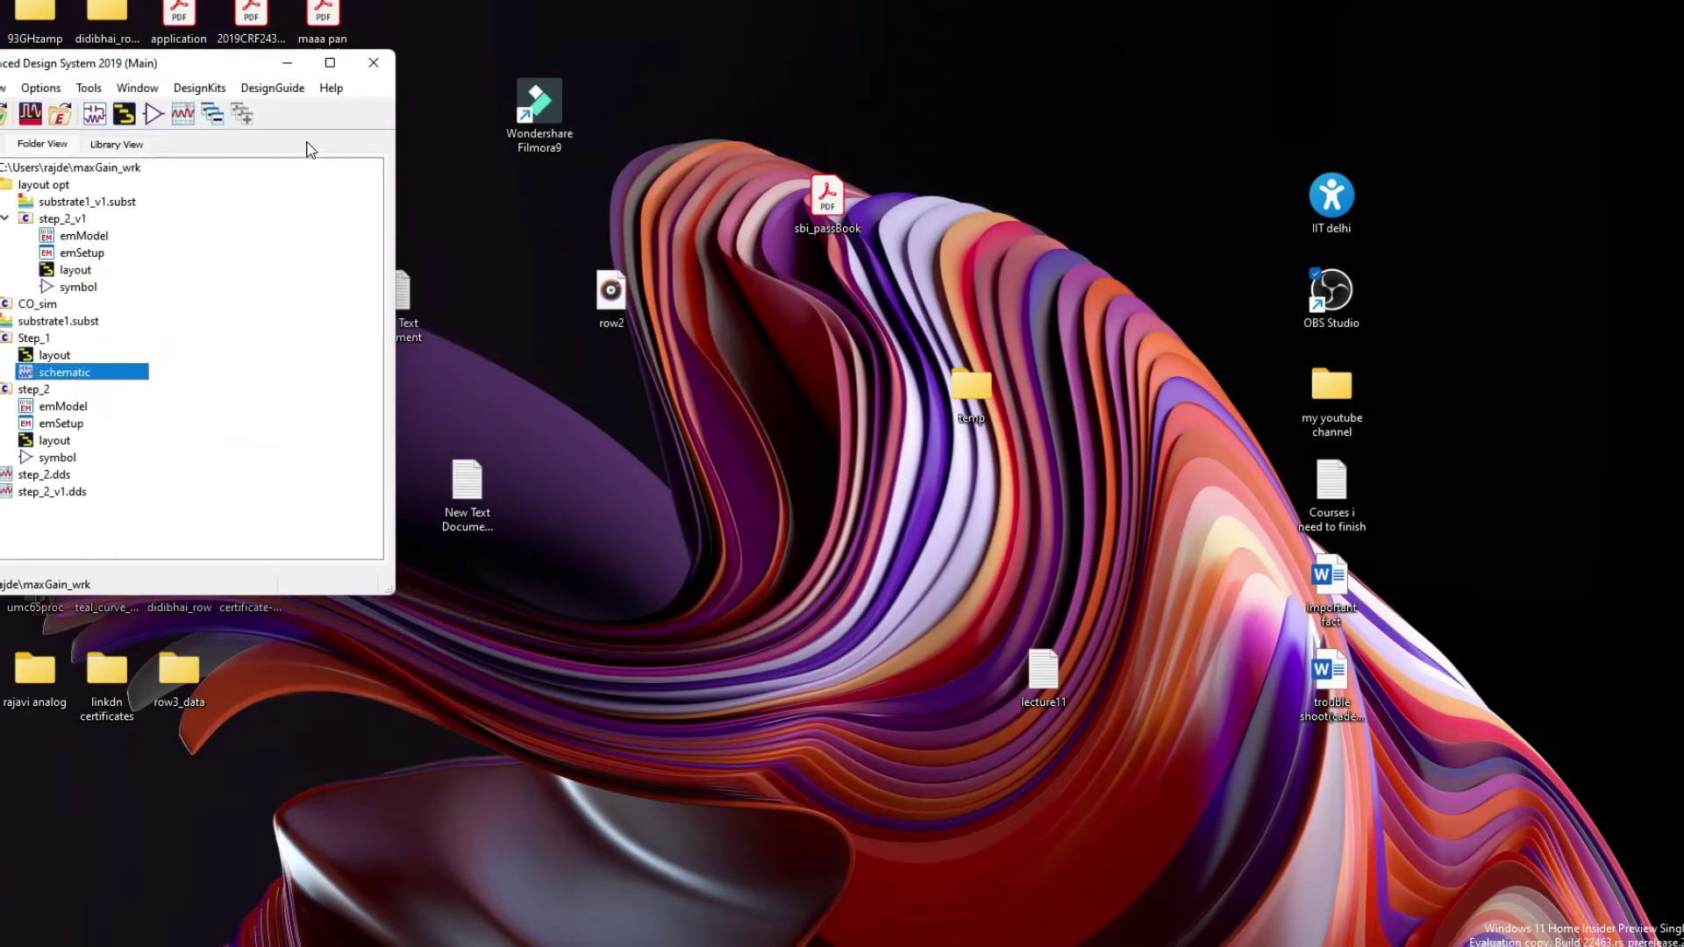
left_click(330, 62)
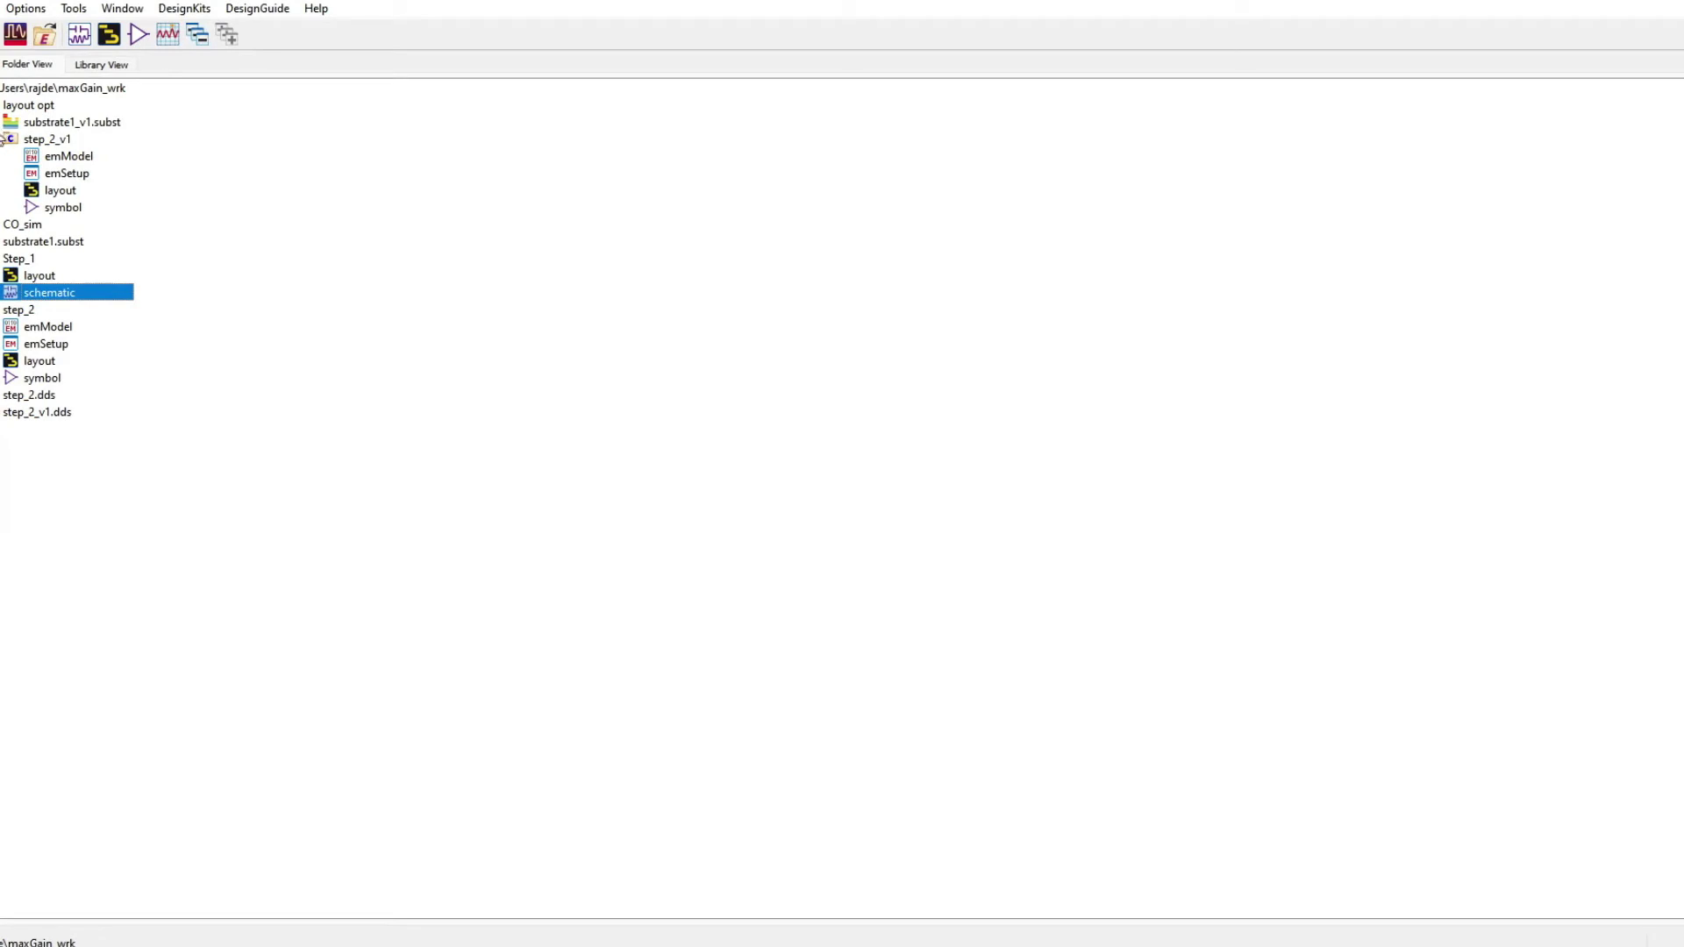
left_click(54, 211)
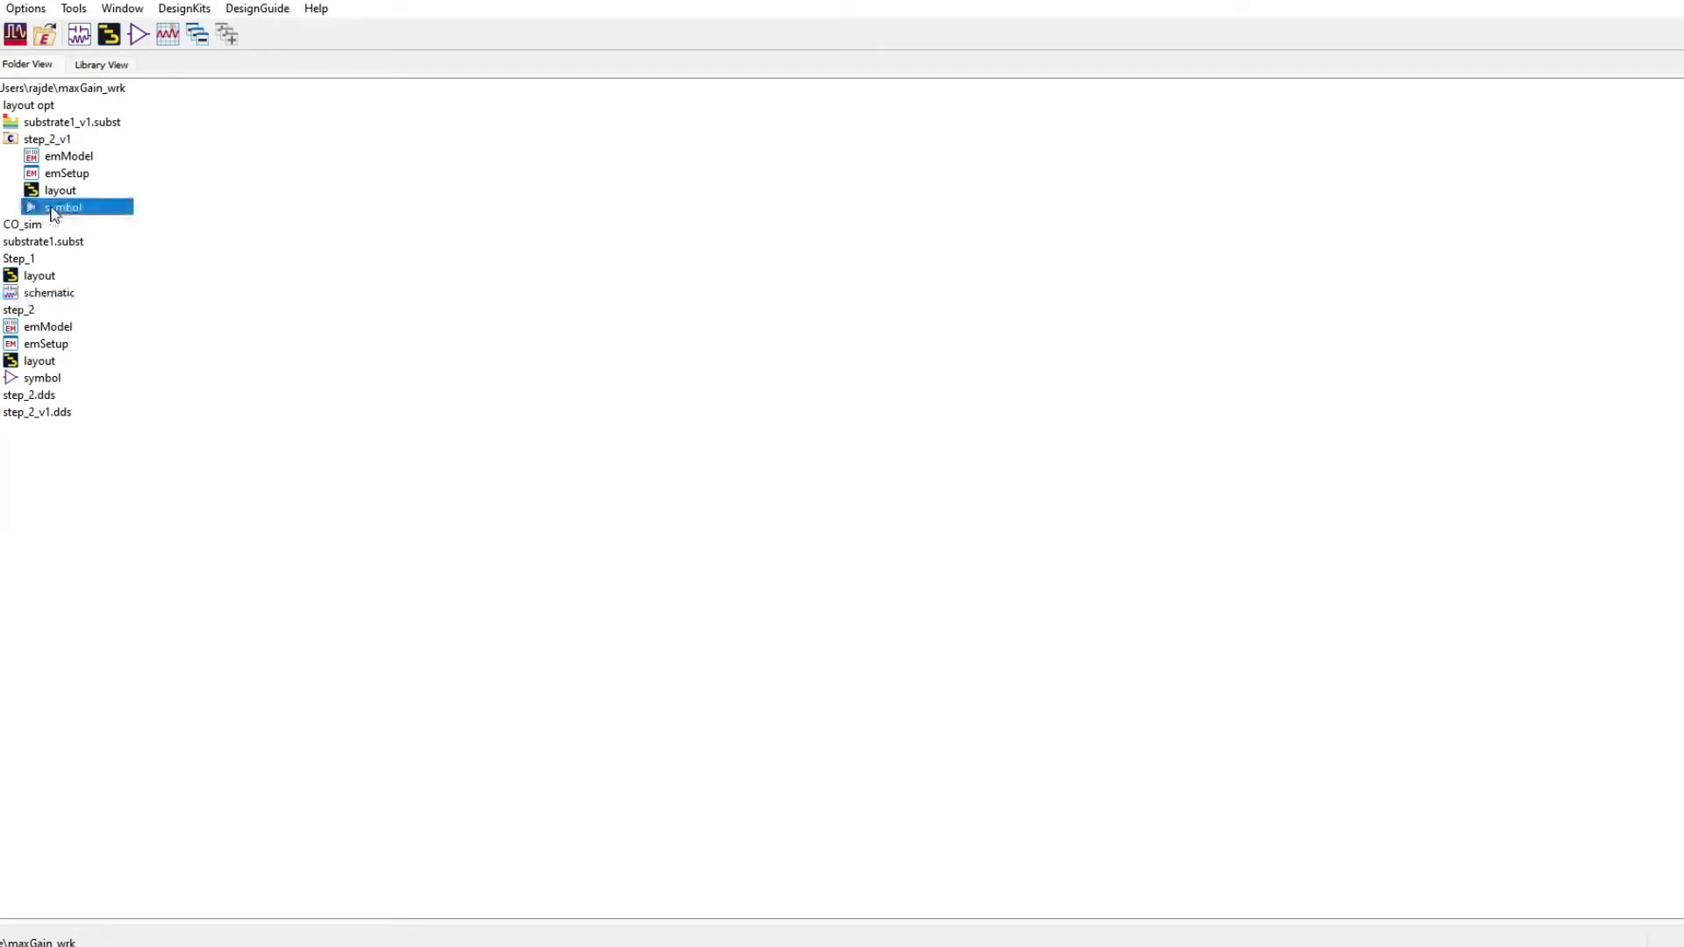
left_click(44, 142)
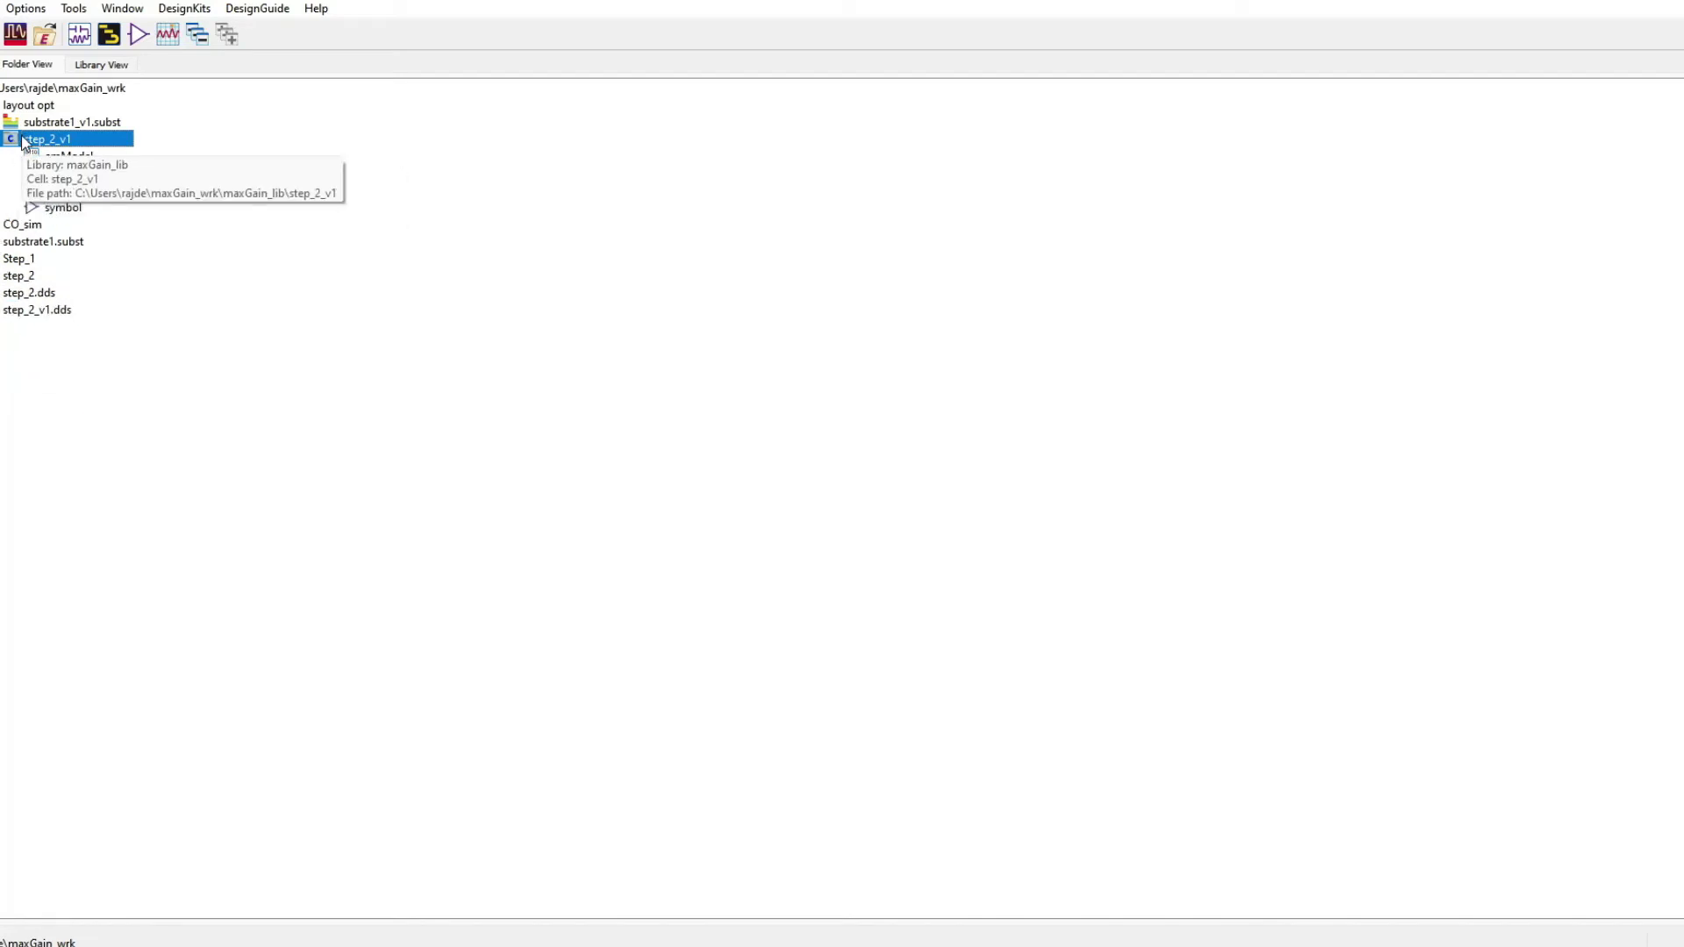
right_click(28, 107)
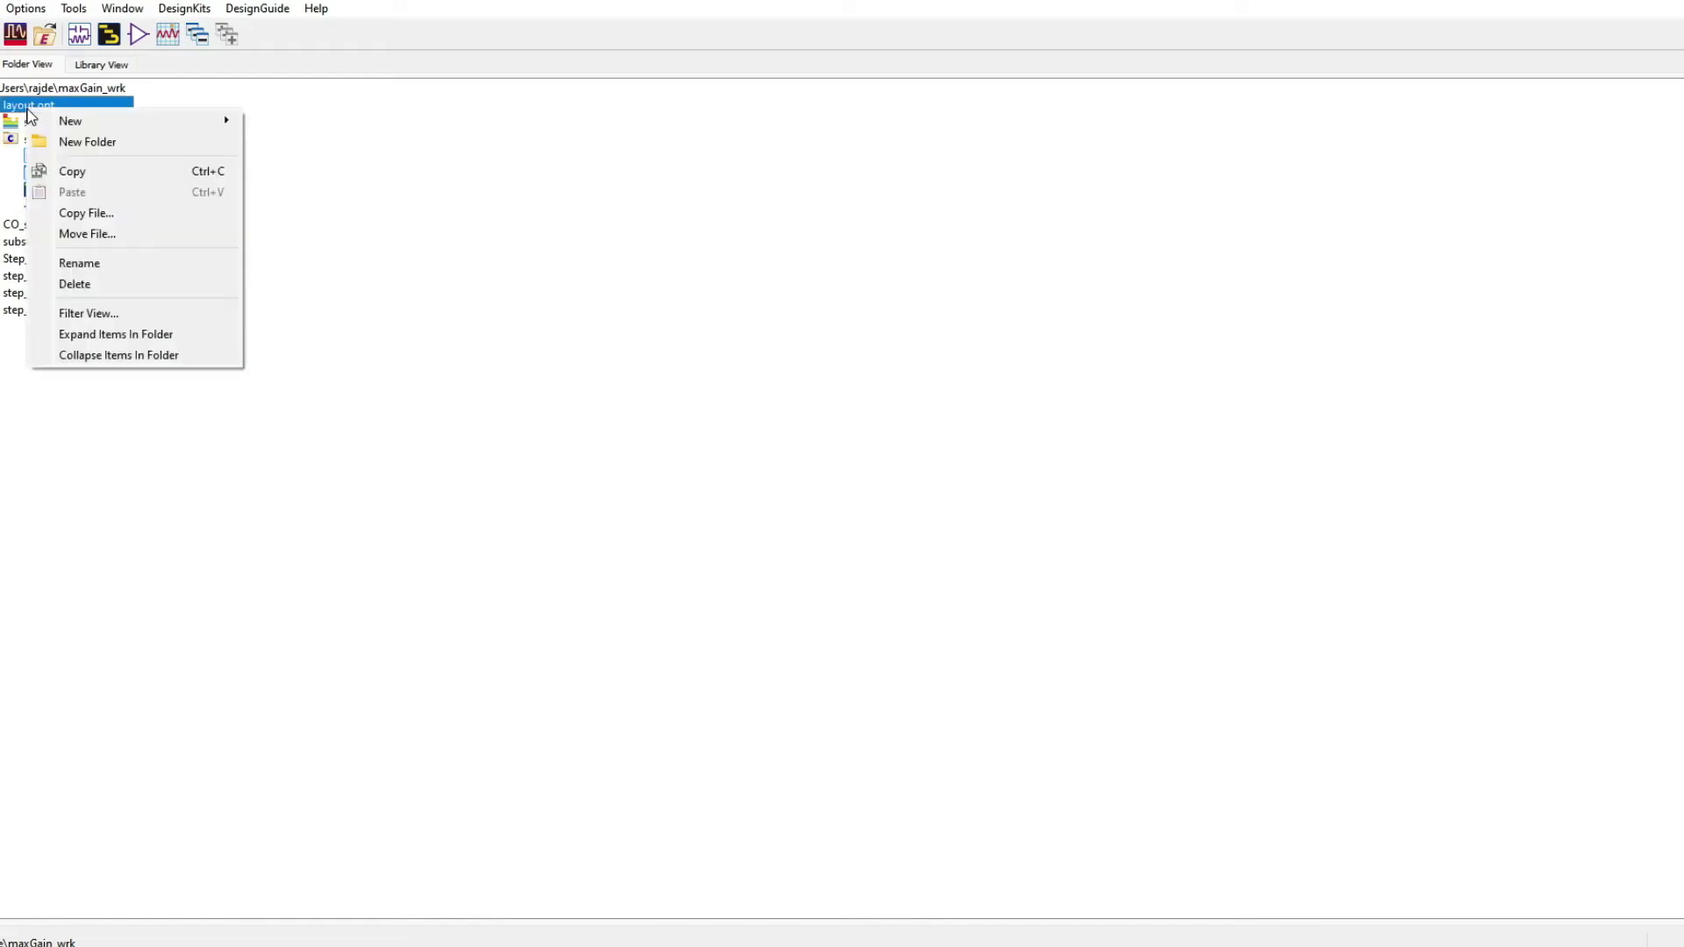
mouse_move(99, 119)
left_click(289, 125)
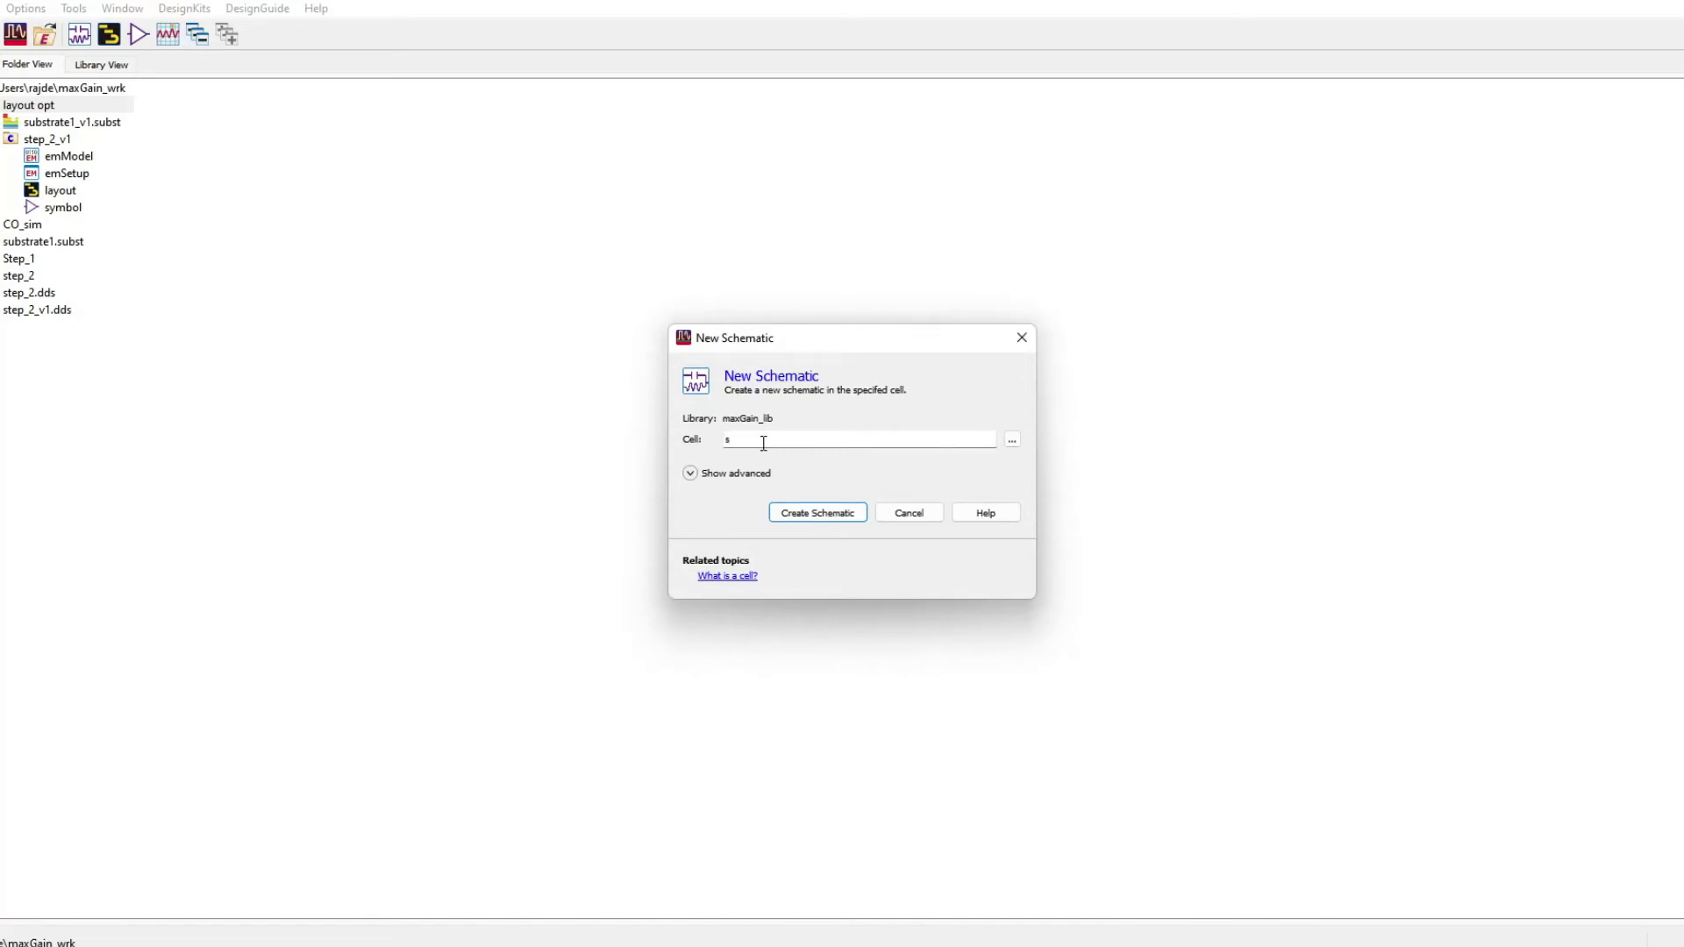
left_click(840, 510)
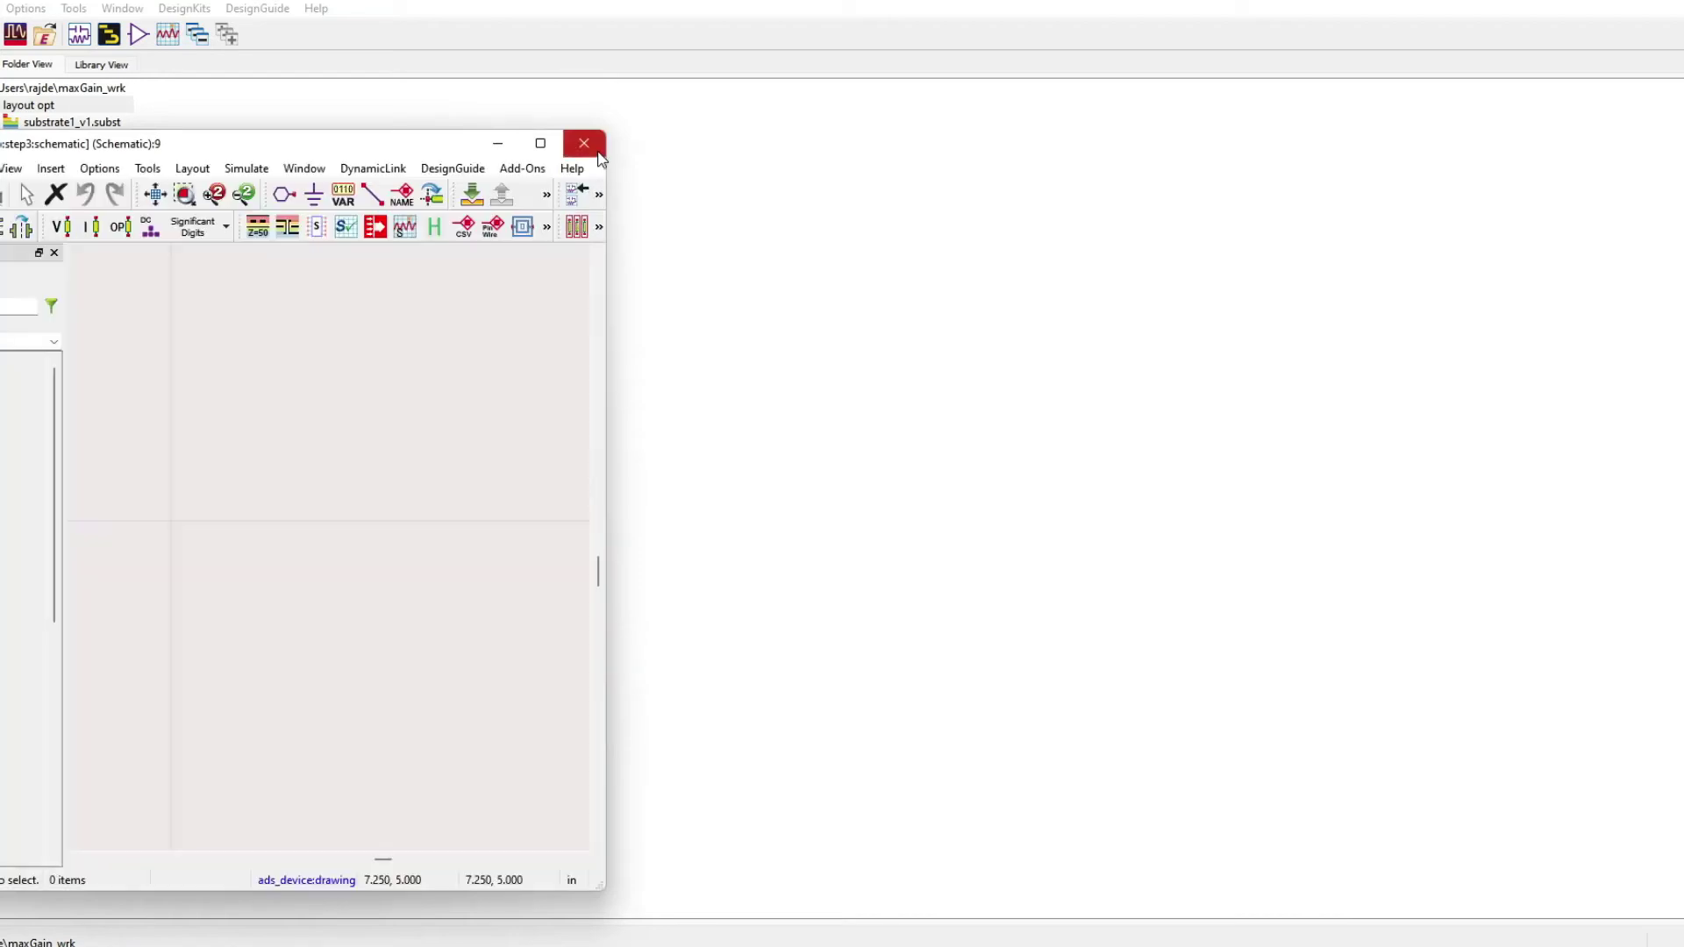
Place the step_2_v1 symbol with its parameters a1 to a4 in the step3 schematic
left_click_drag(503, 144, 1228, 138)
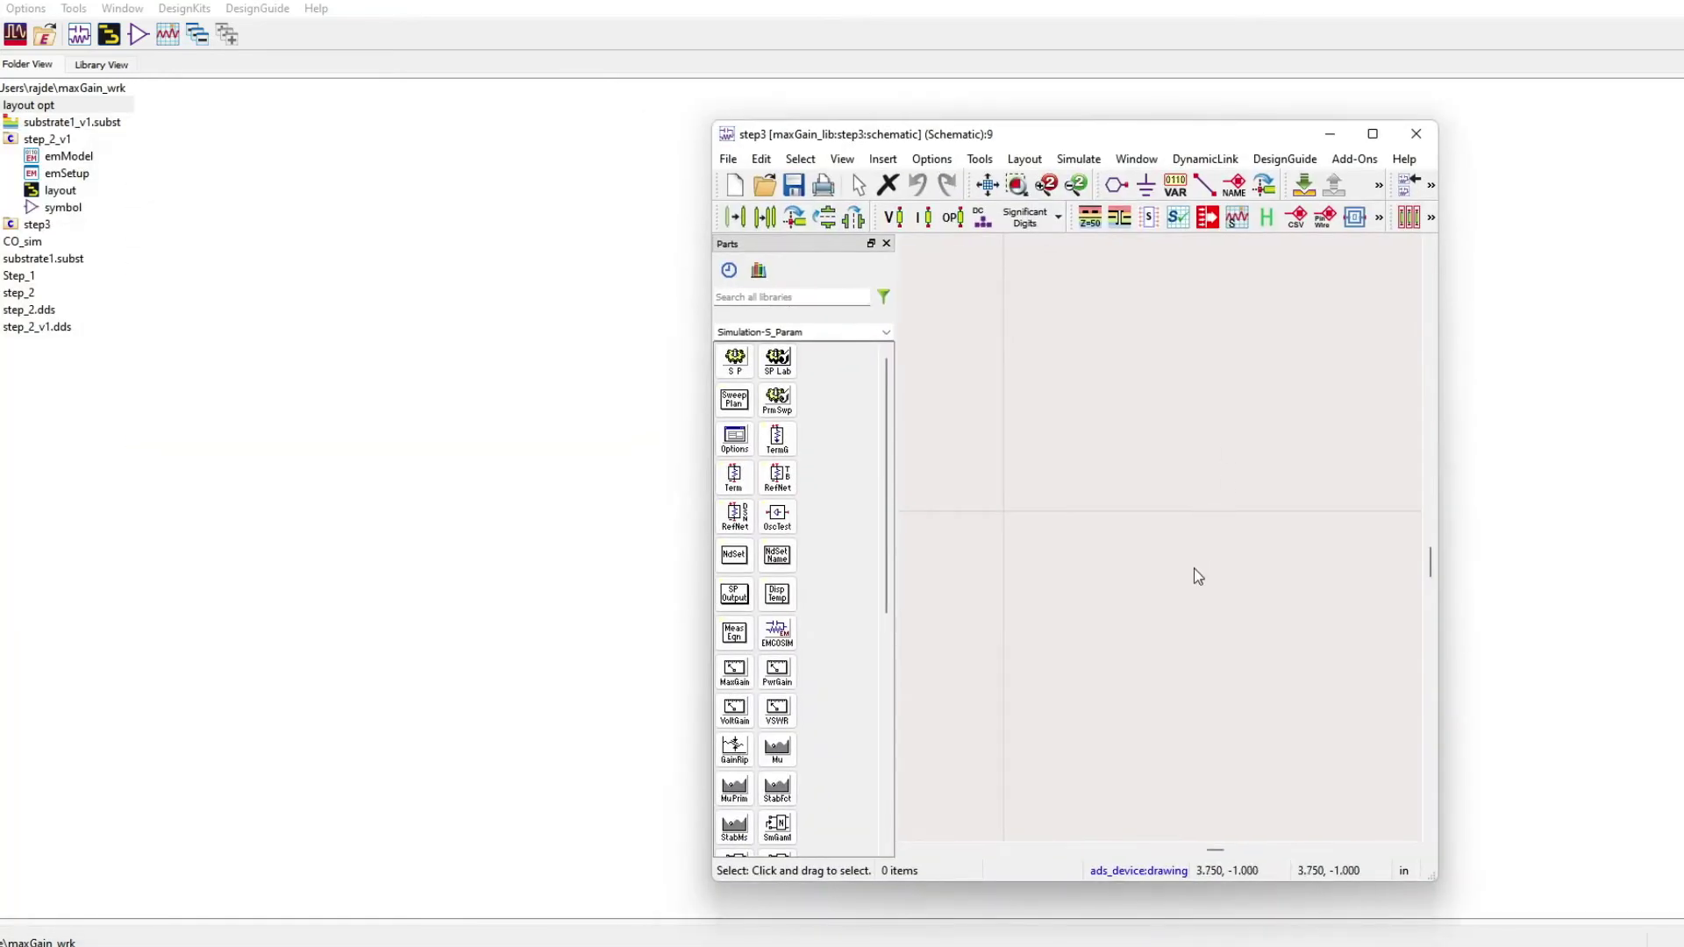
left_click(1657, 69)
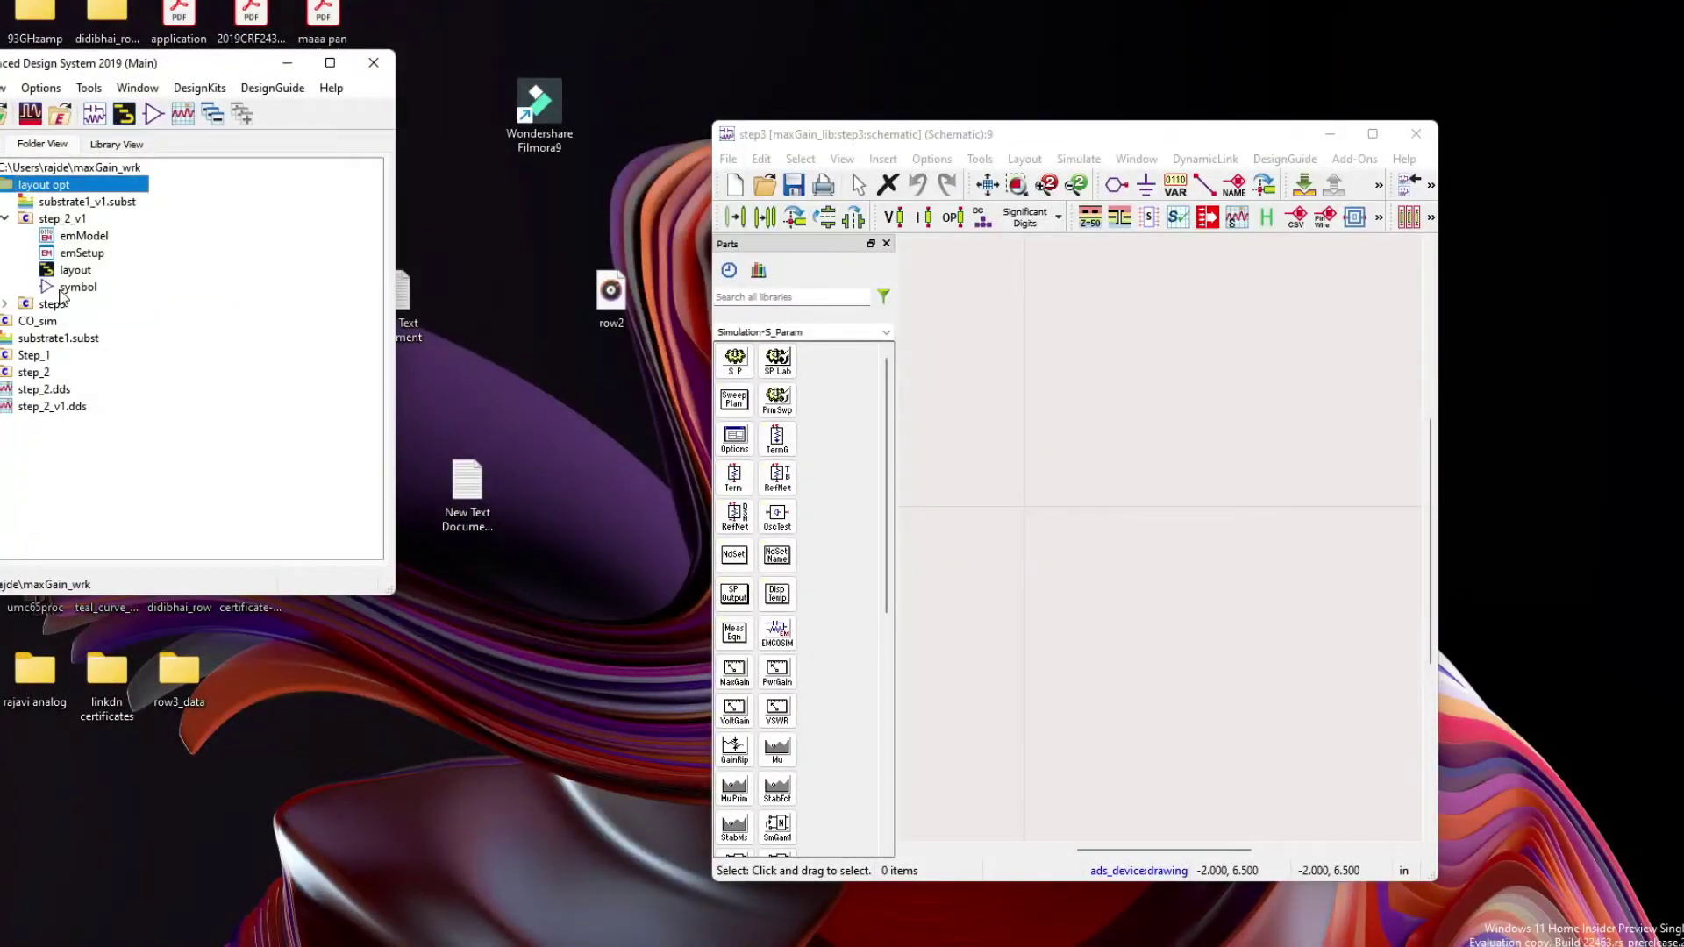
left_click(63, 291)
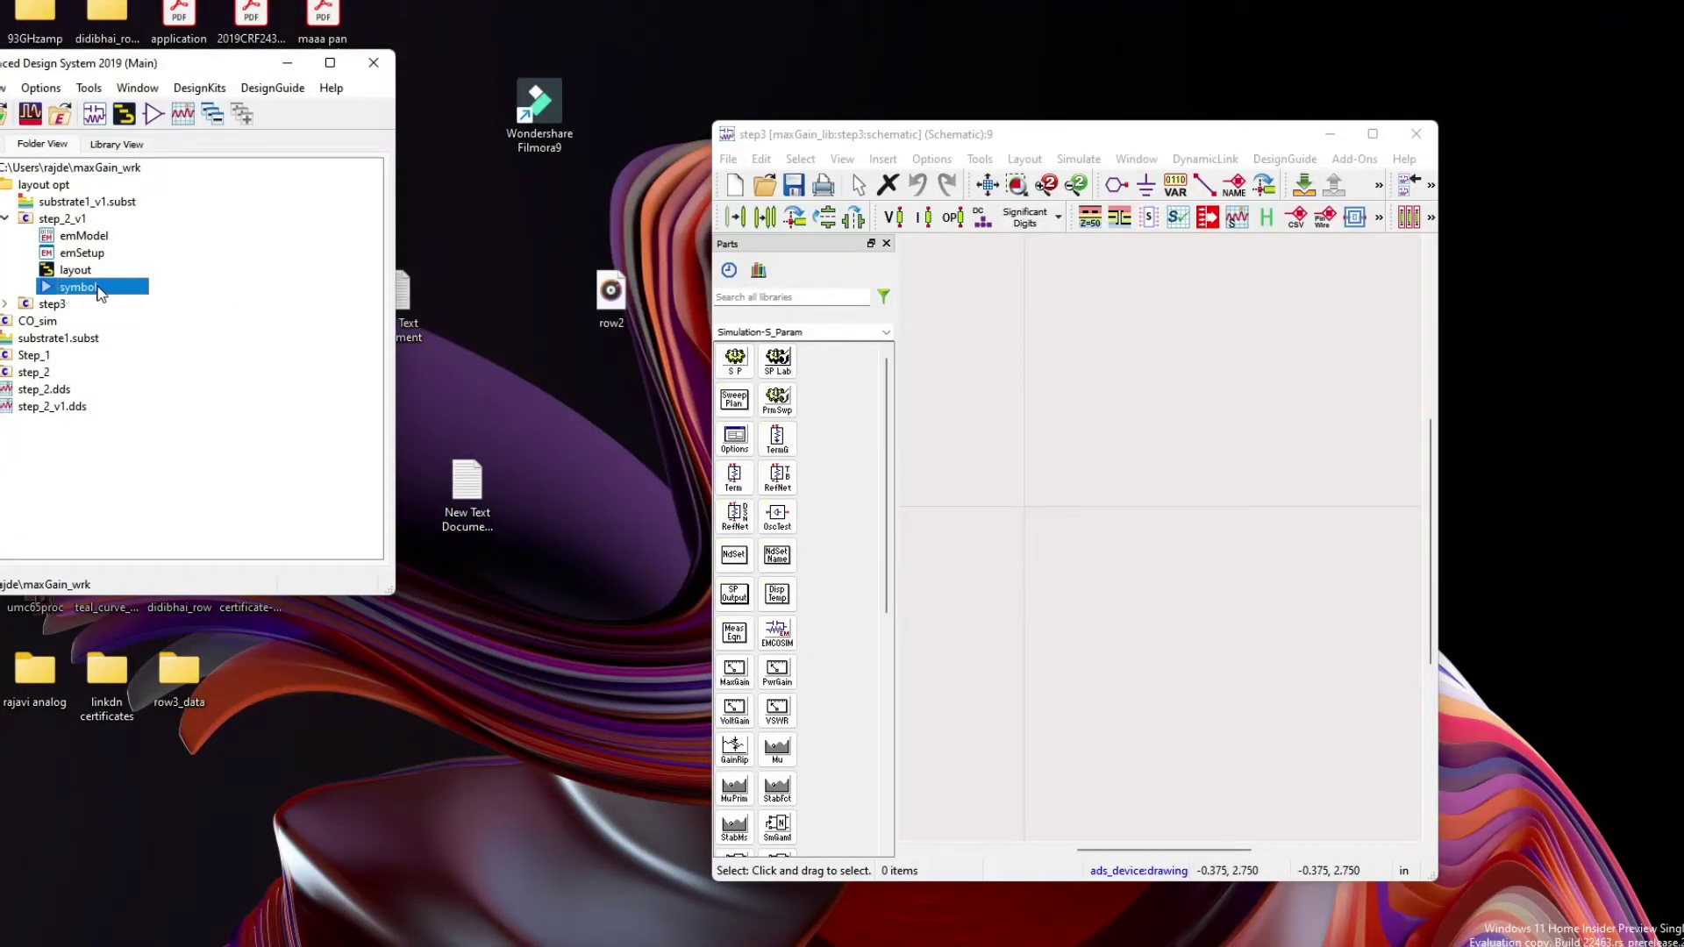
left_click_drag(92, 294, 1124, 435)
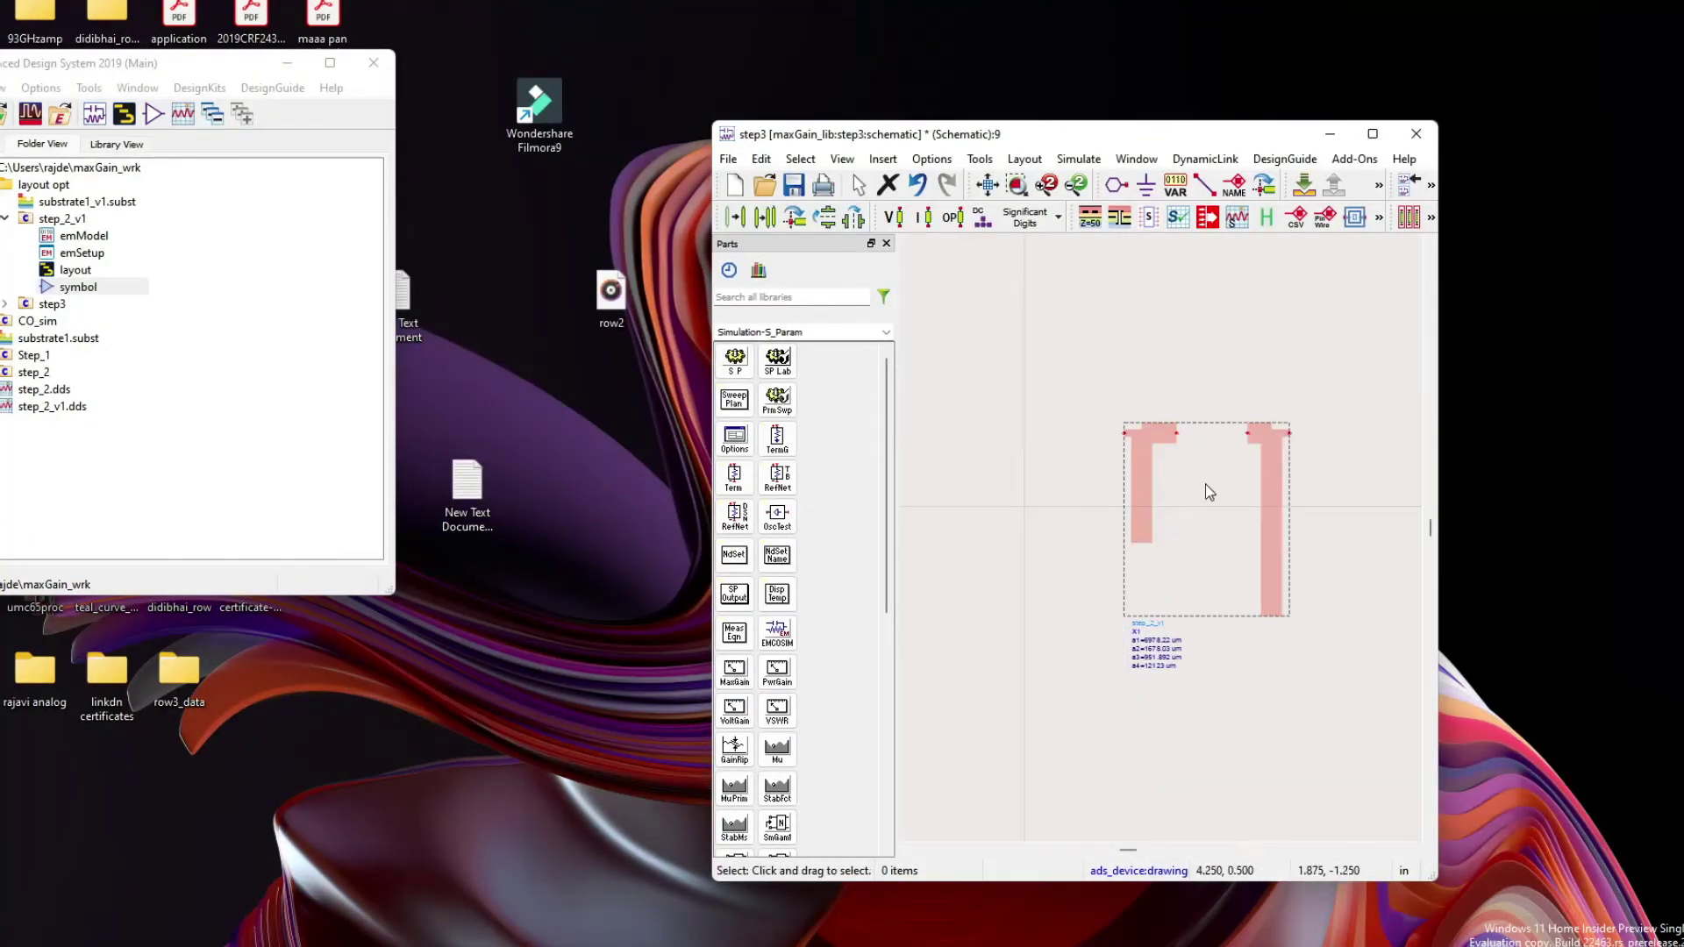
left_click(1373, 133)
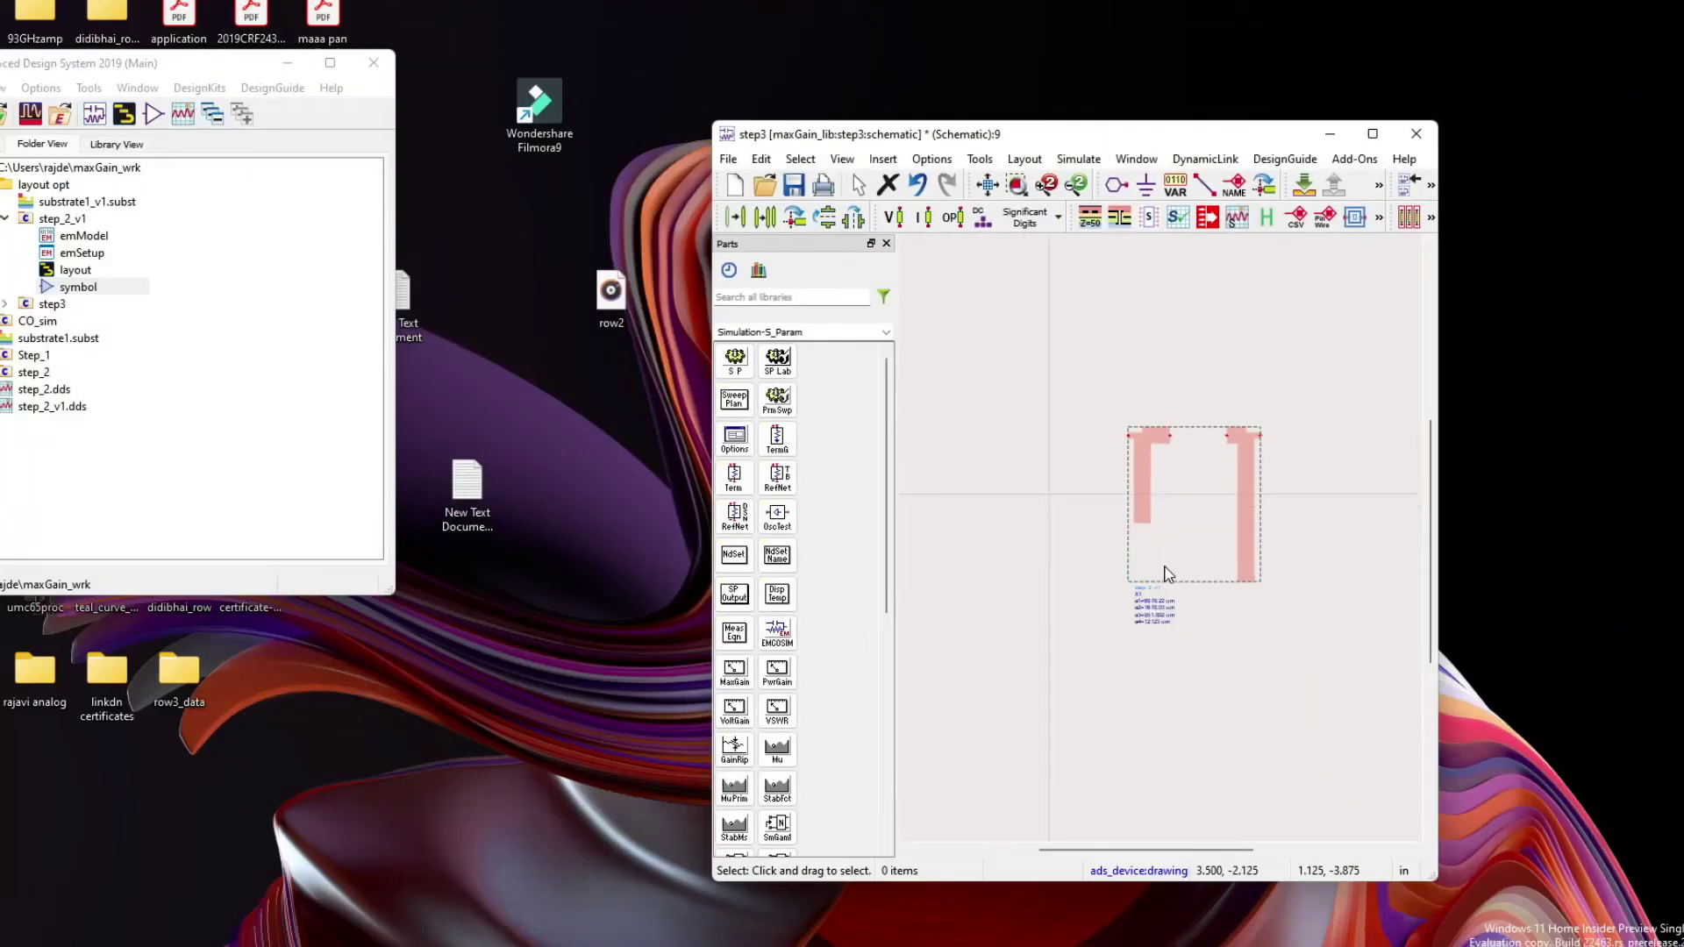
scroll(1168, 573, "up", 4)
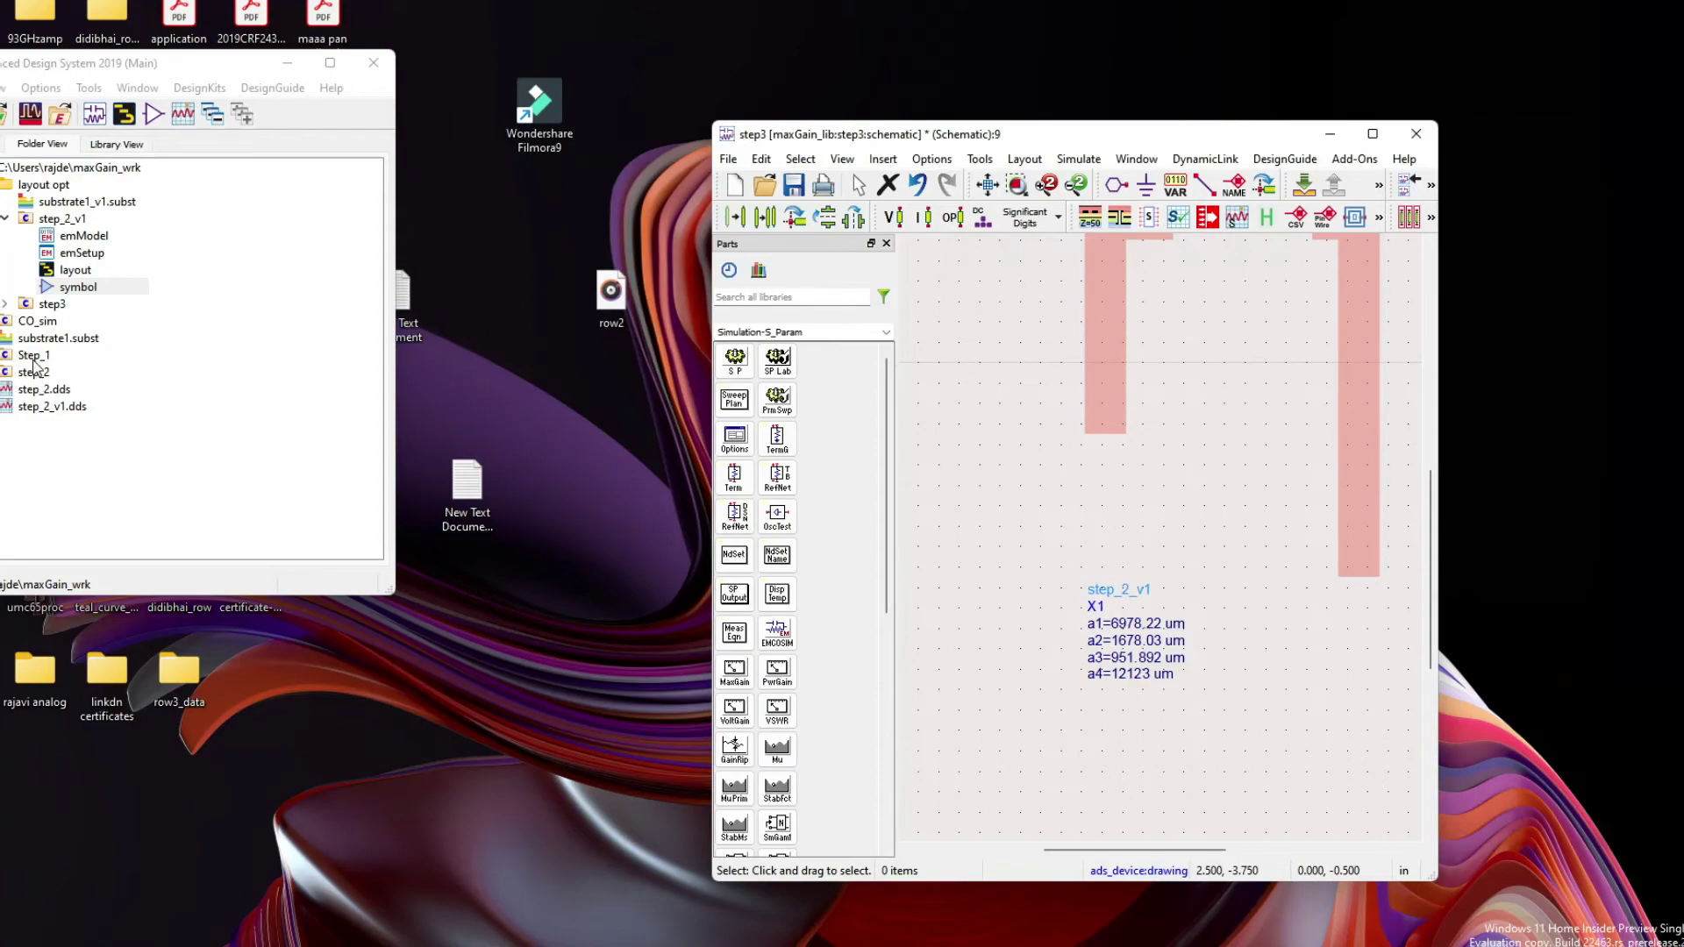
Open the CO_sim schematic to examine its S-parameter setup and how the step_2 component is connected
double_click(37, 323)
double_click(52, 338)
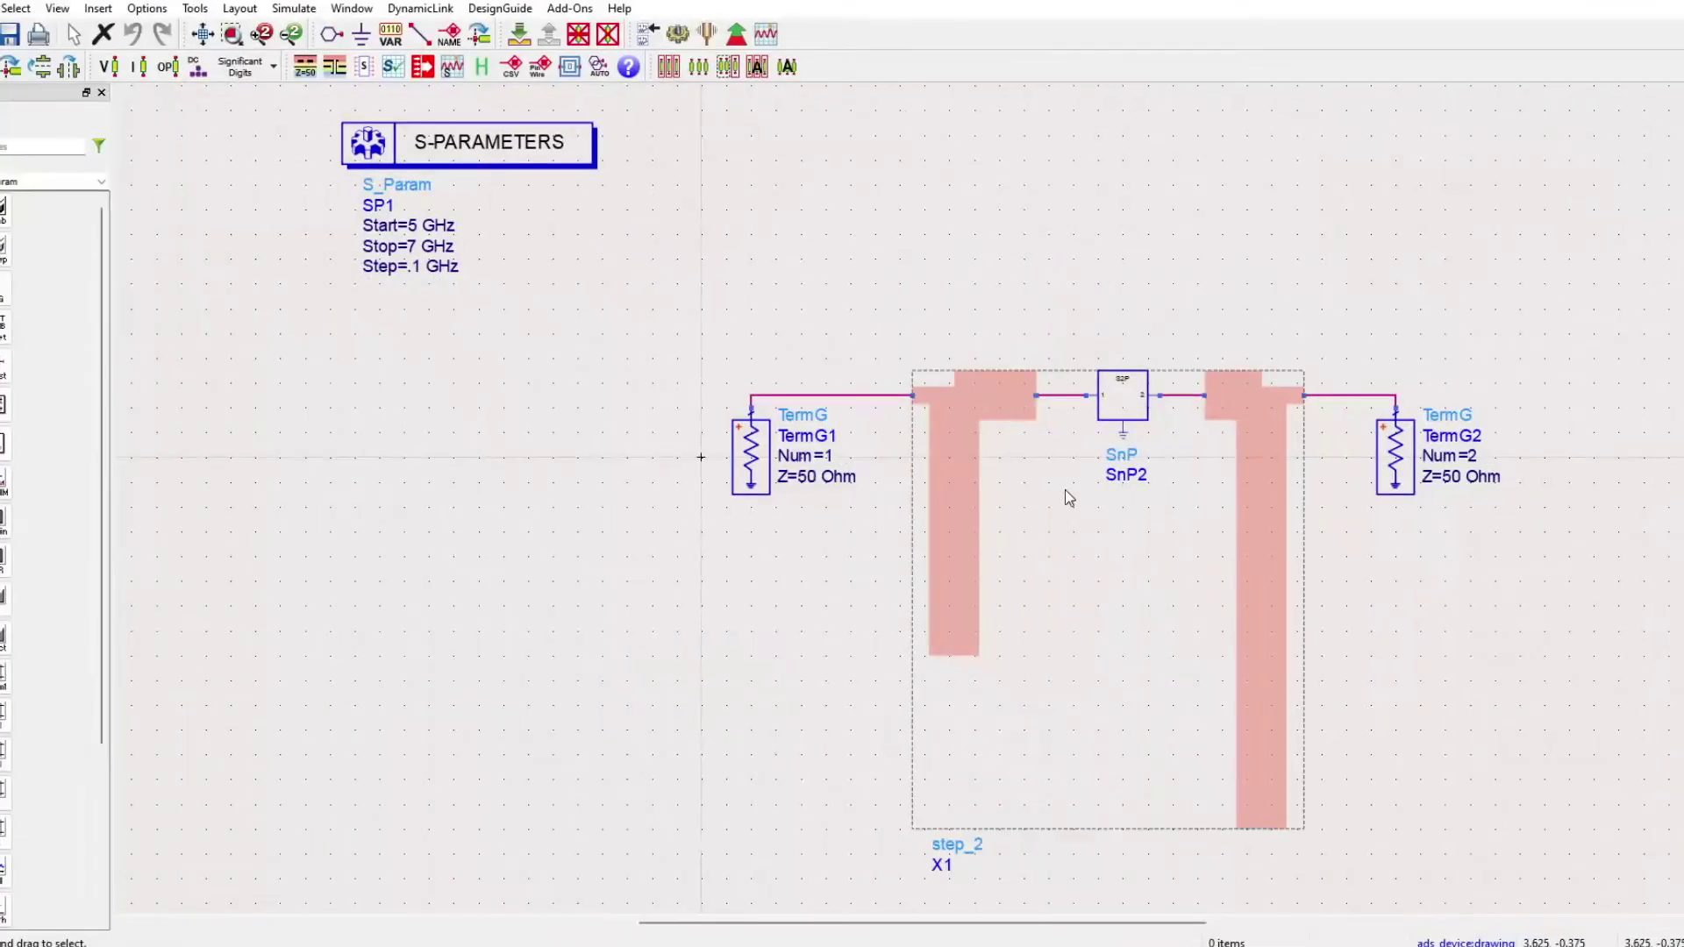
scroll(982, 549, "down", 1)
scroll(889, 576, "down", 1)
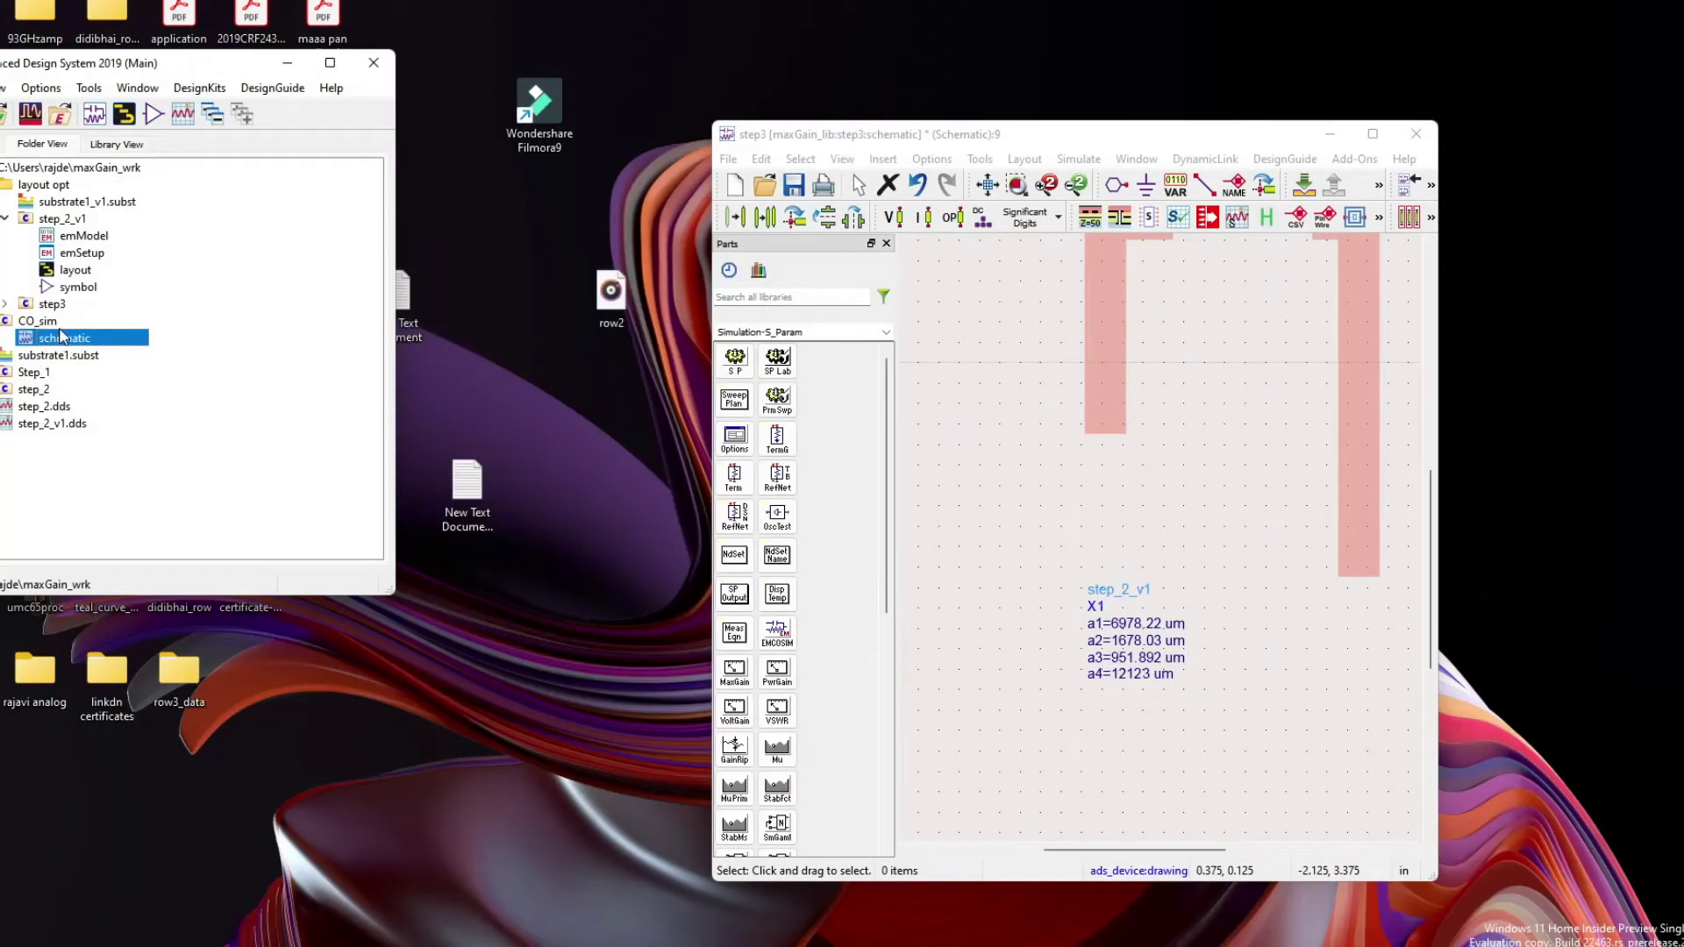
Open the Step_1 schematic to read the line-length variables l1 to l4 in VAR1, and close it again
double_click(36, 373)
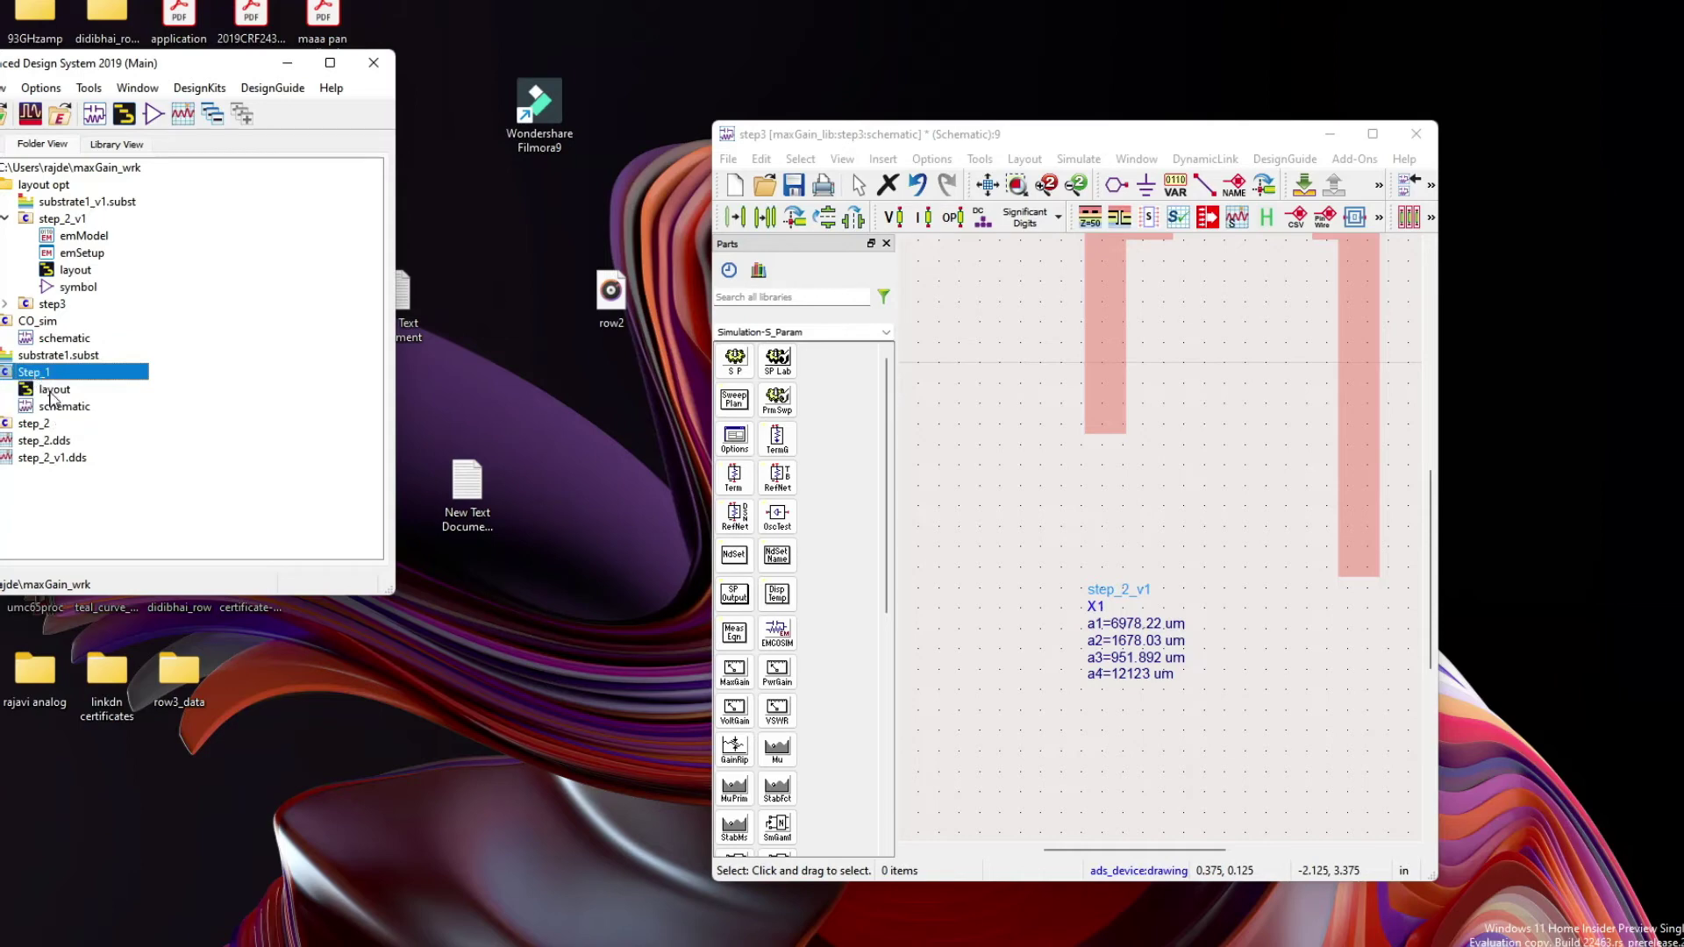
double_click(55, 406)
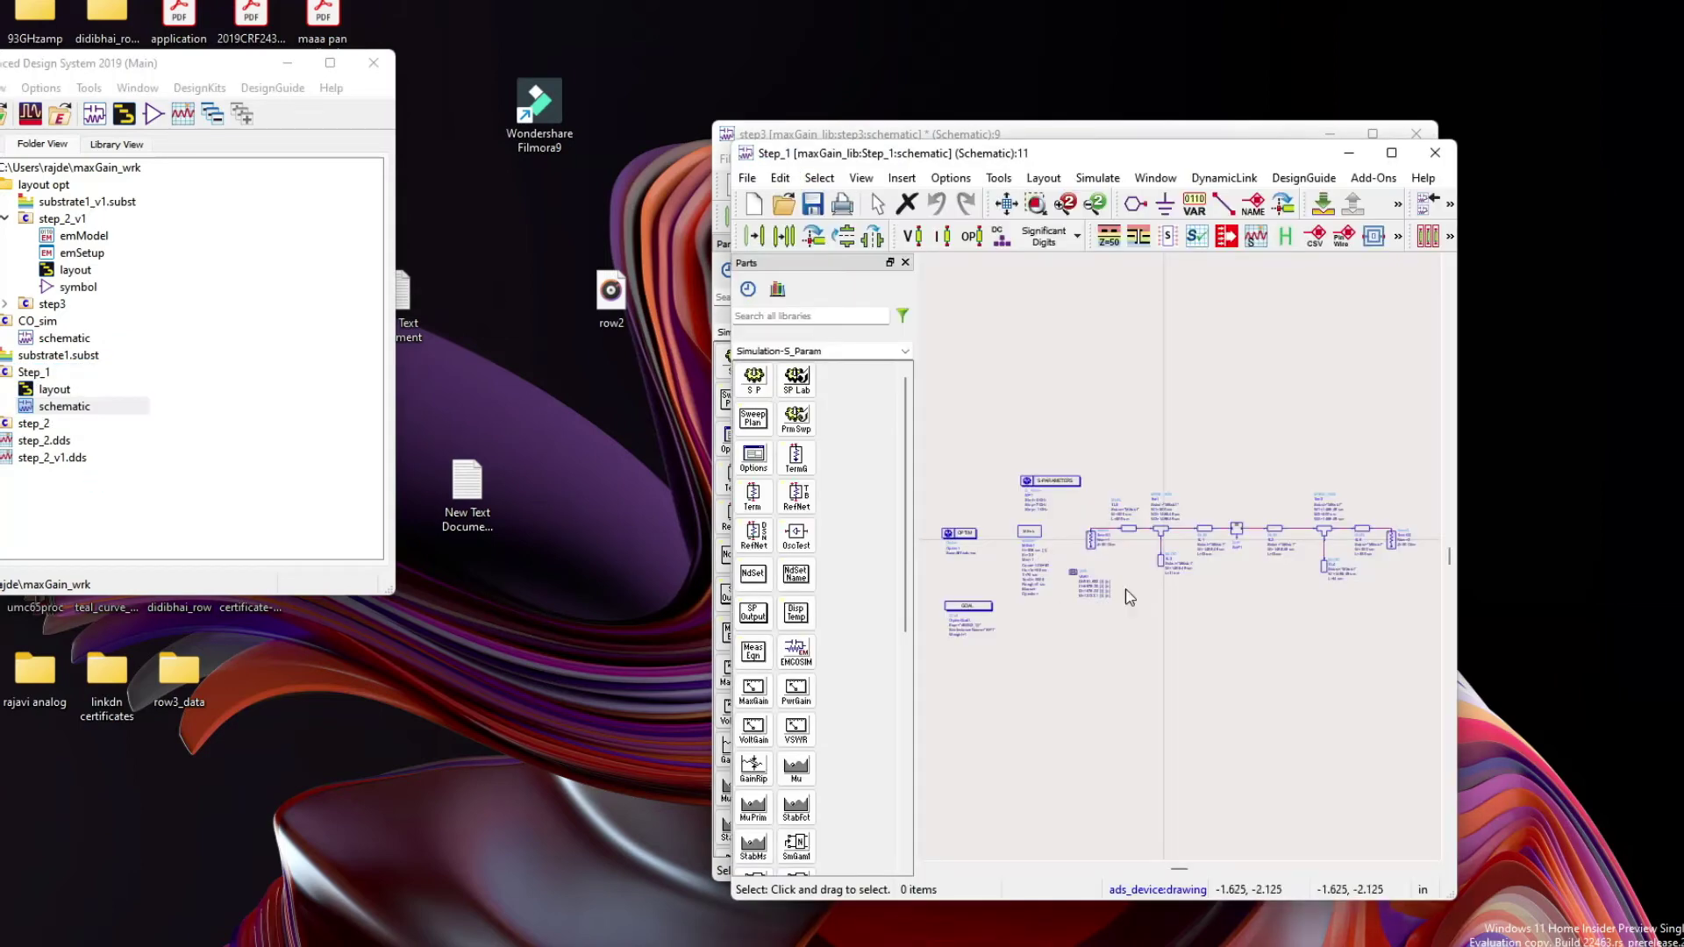
scroll(1061, 607, "up", 3)
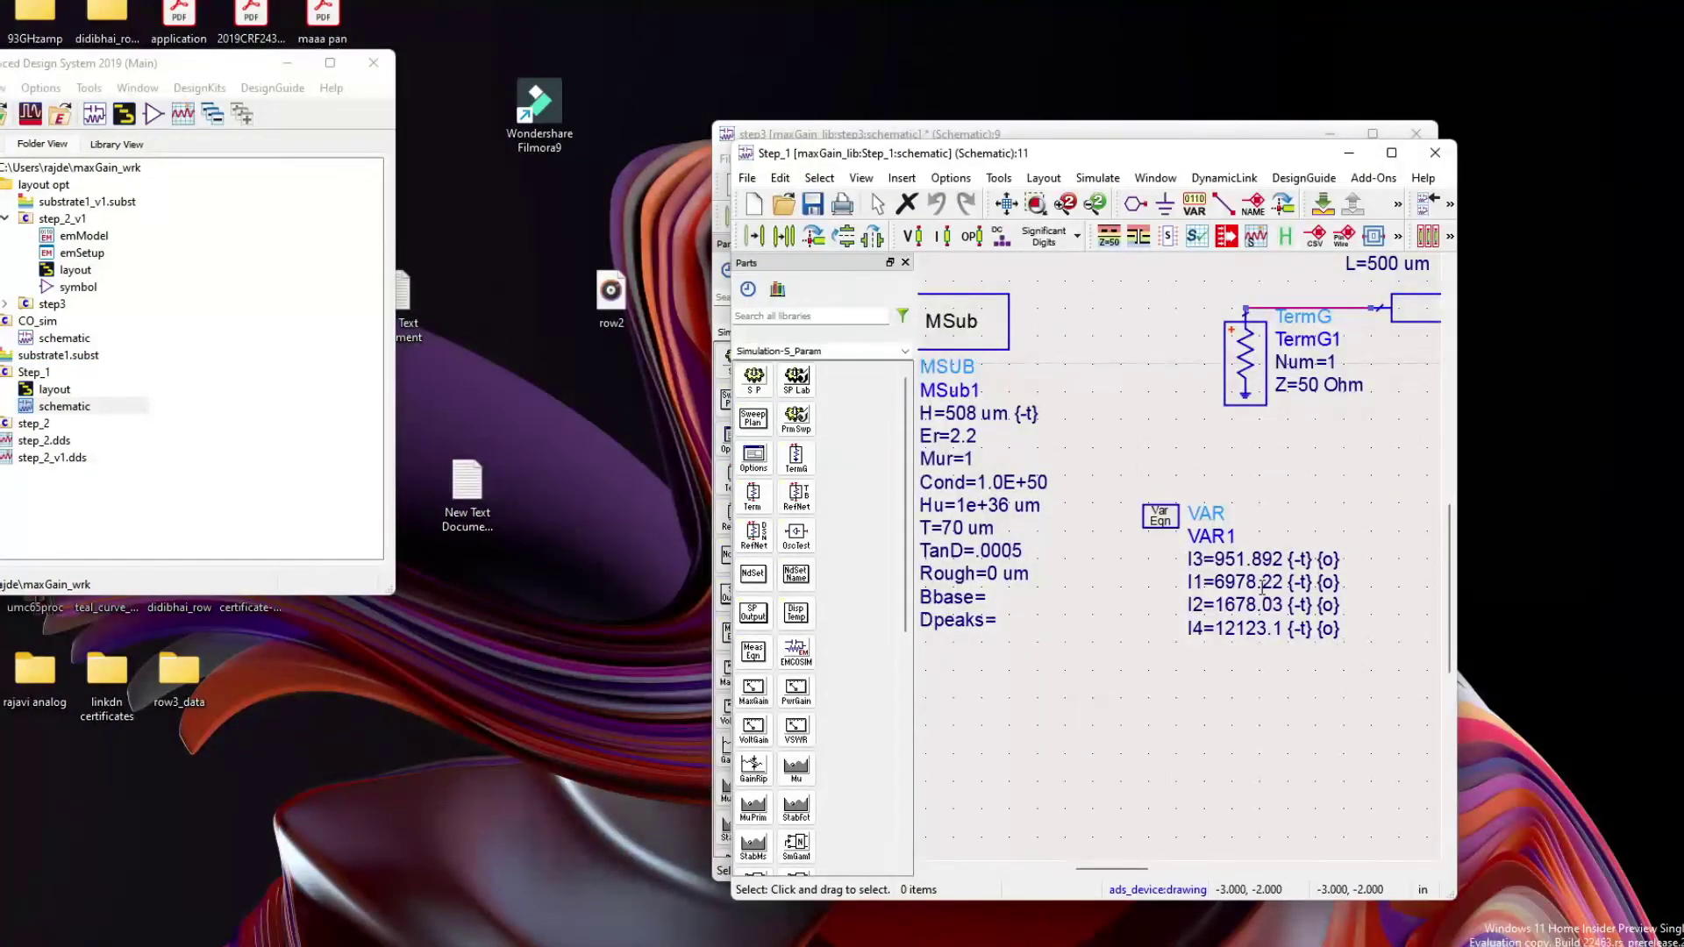
left_click(1436, 153)
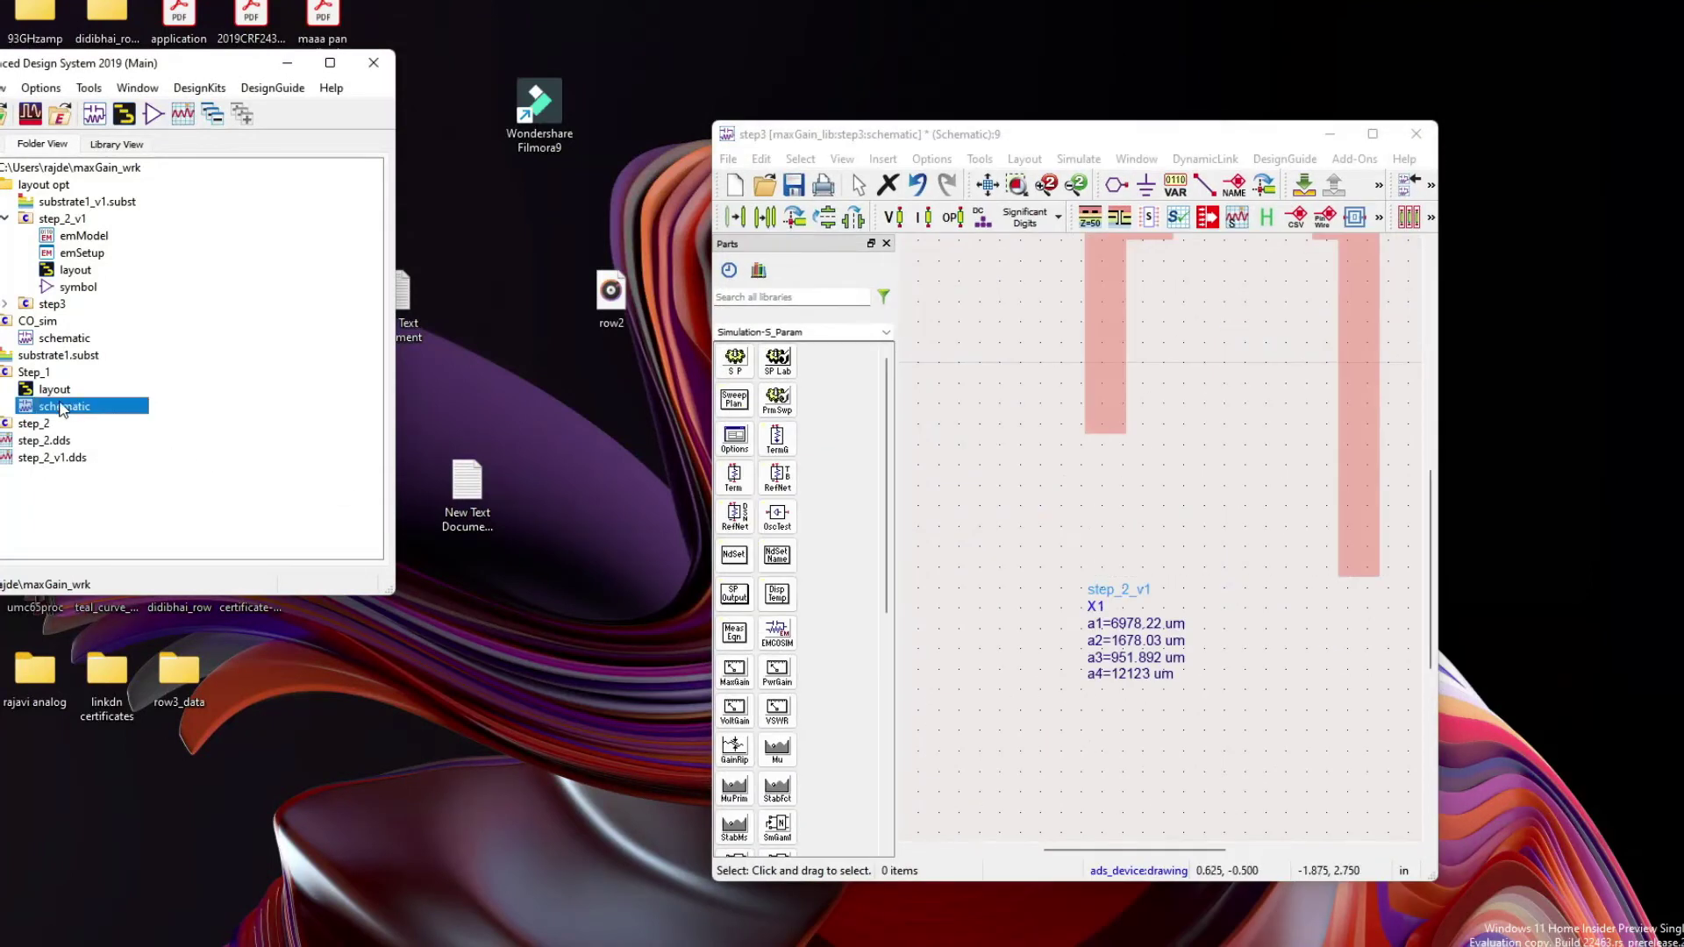
Reopen the CO_sim schematic beside the step3 schematic to compare the two, and close it again
scroll(1209, 477, "down", 2)
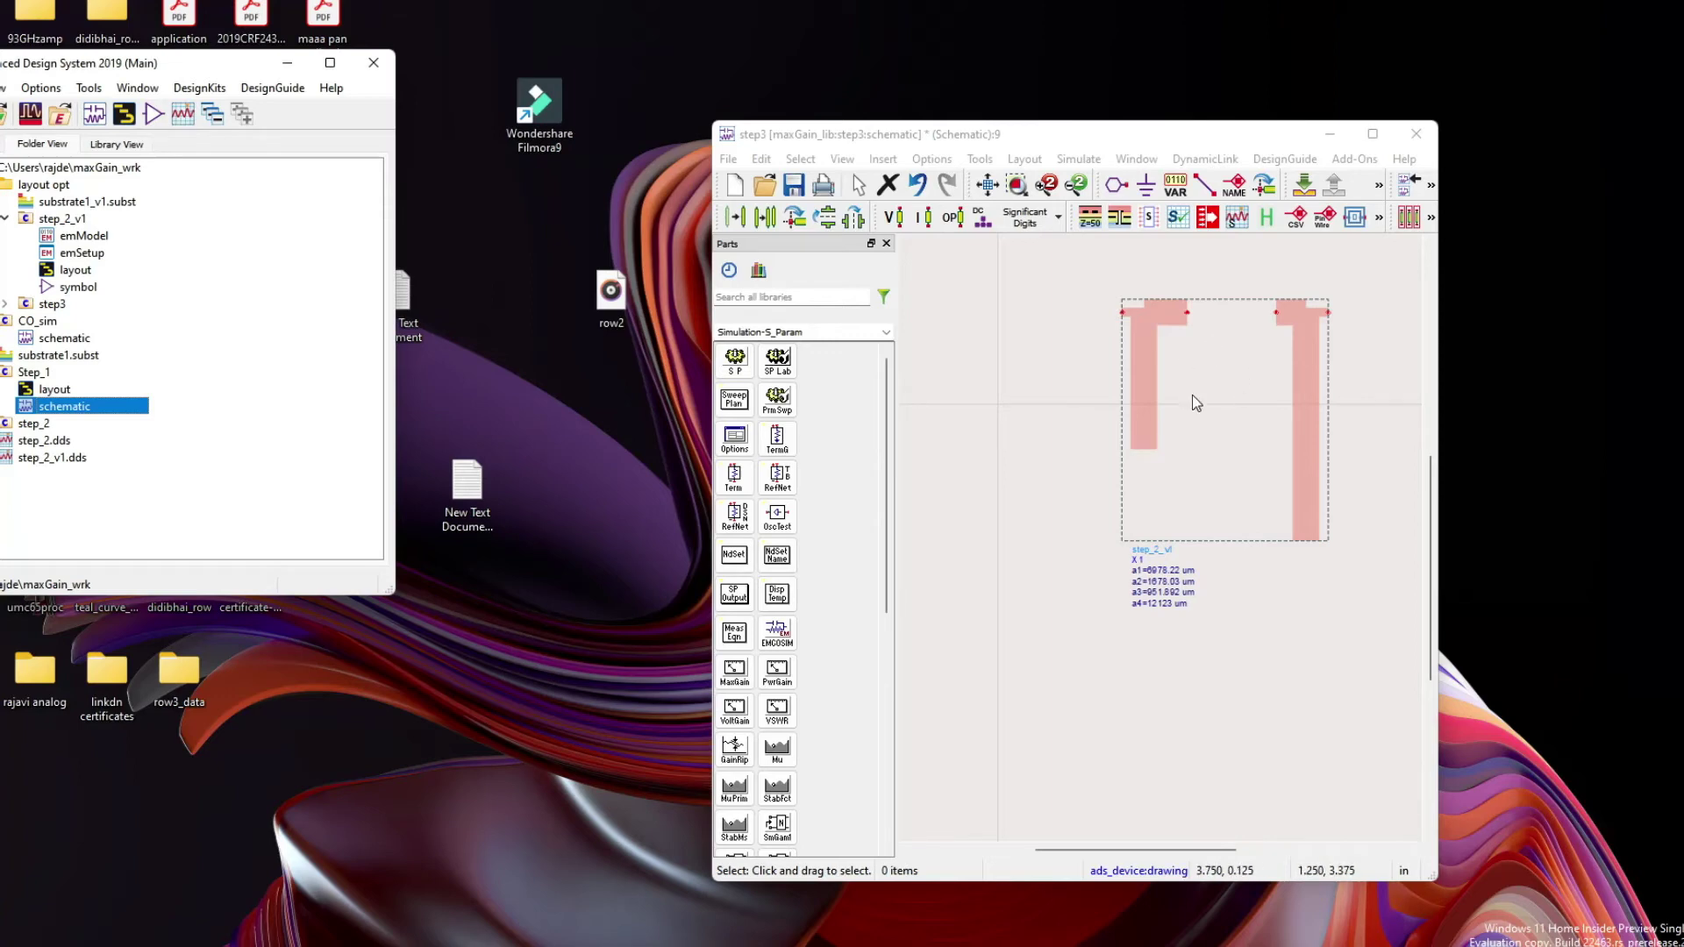
double_click(72, 342)
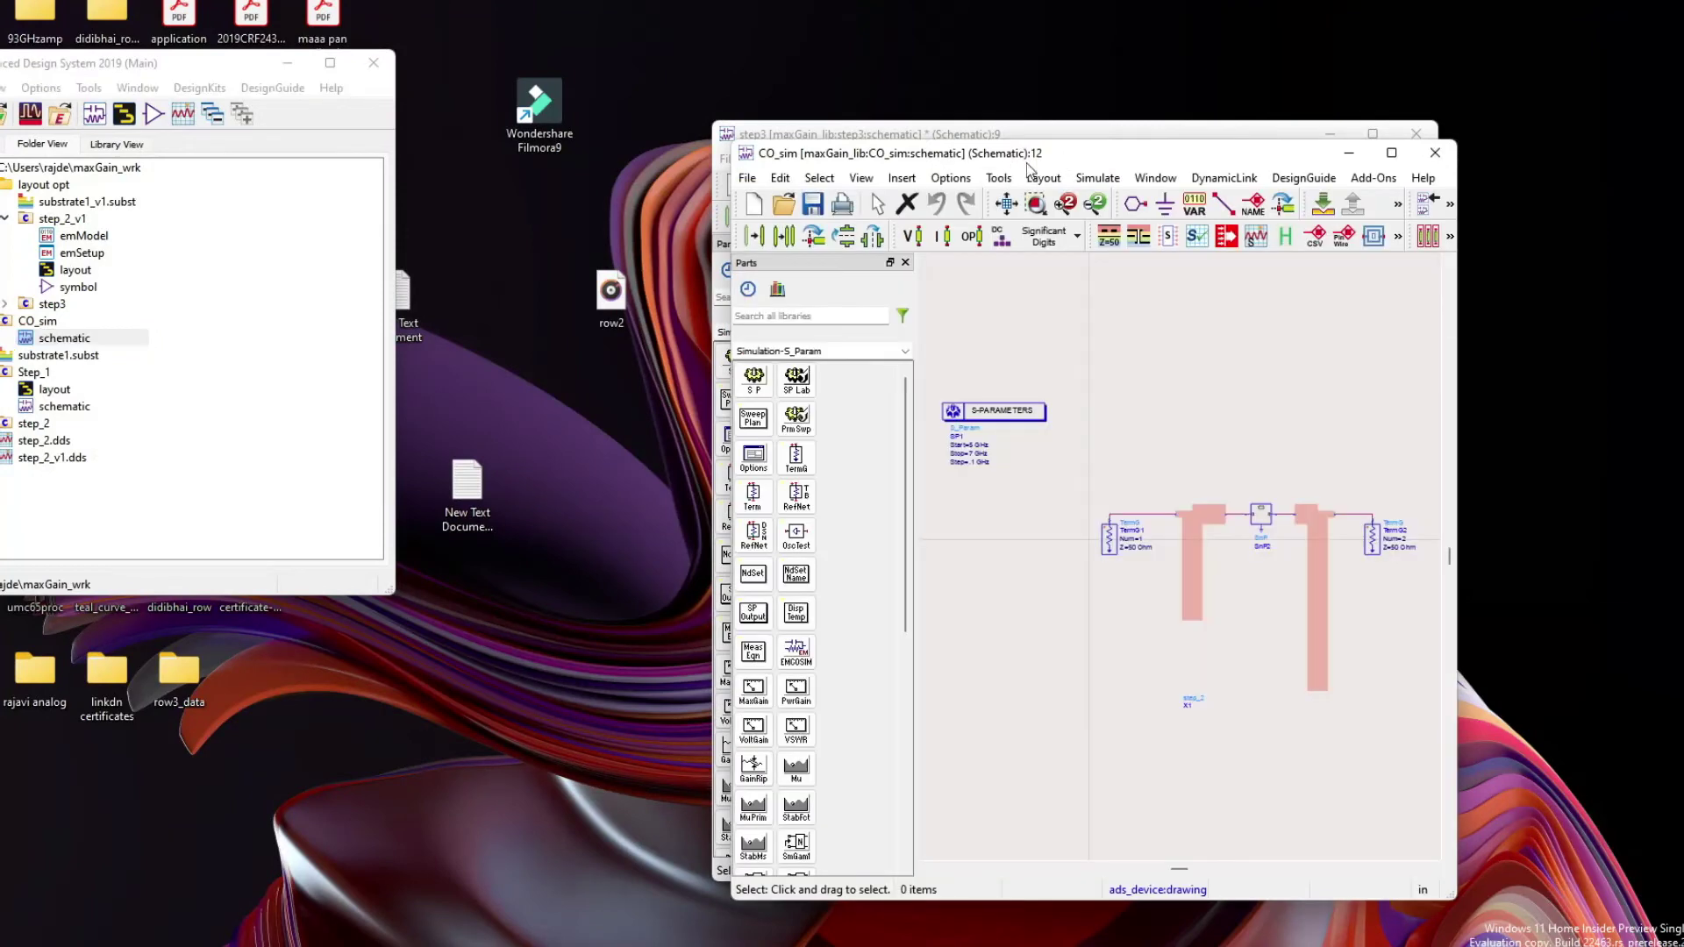
left_click_drag(1050, 149, 207, 65)
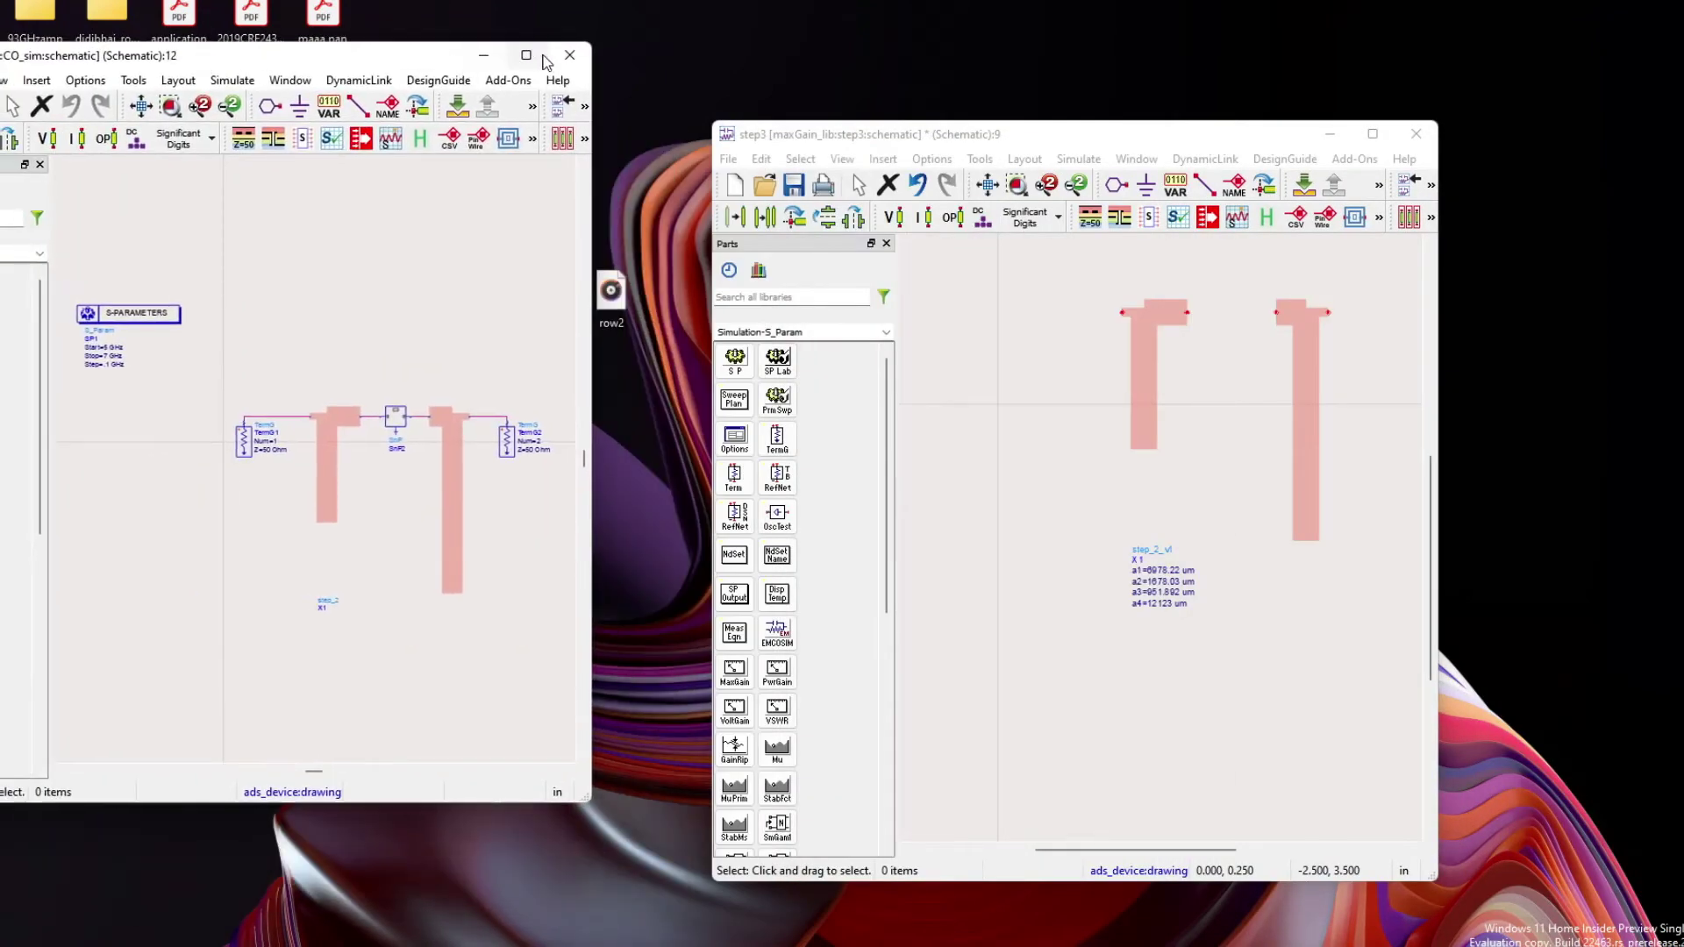
left_click(570, 55)
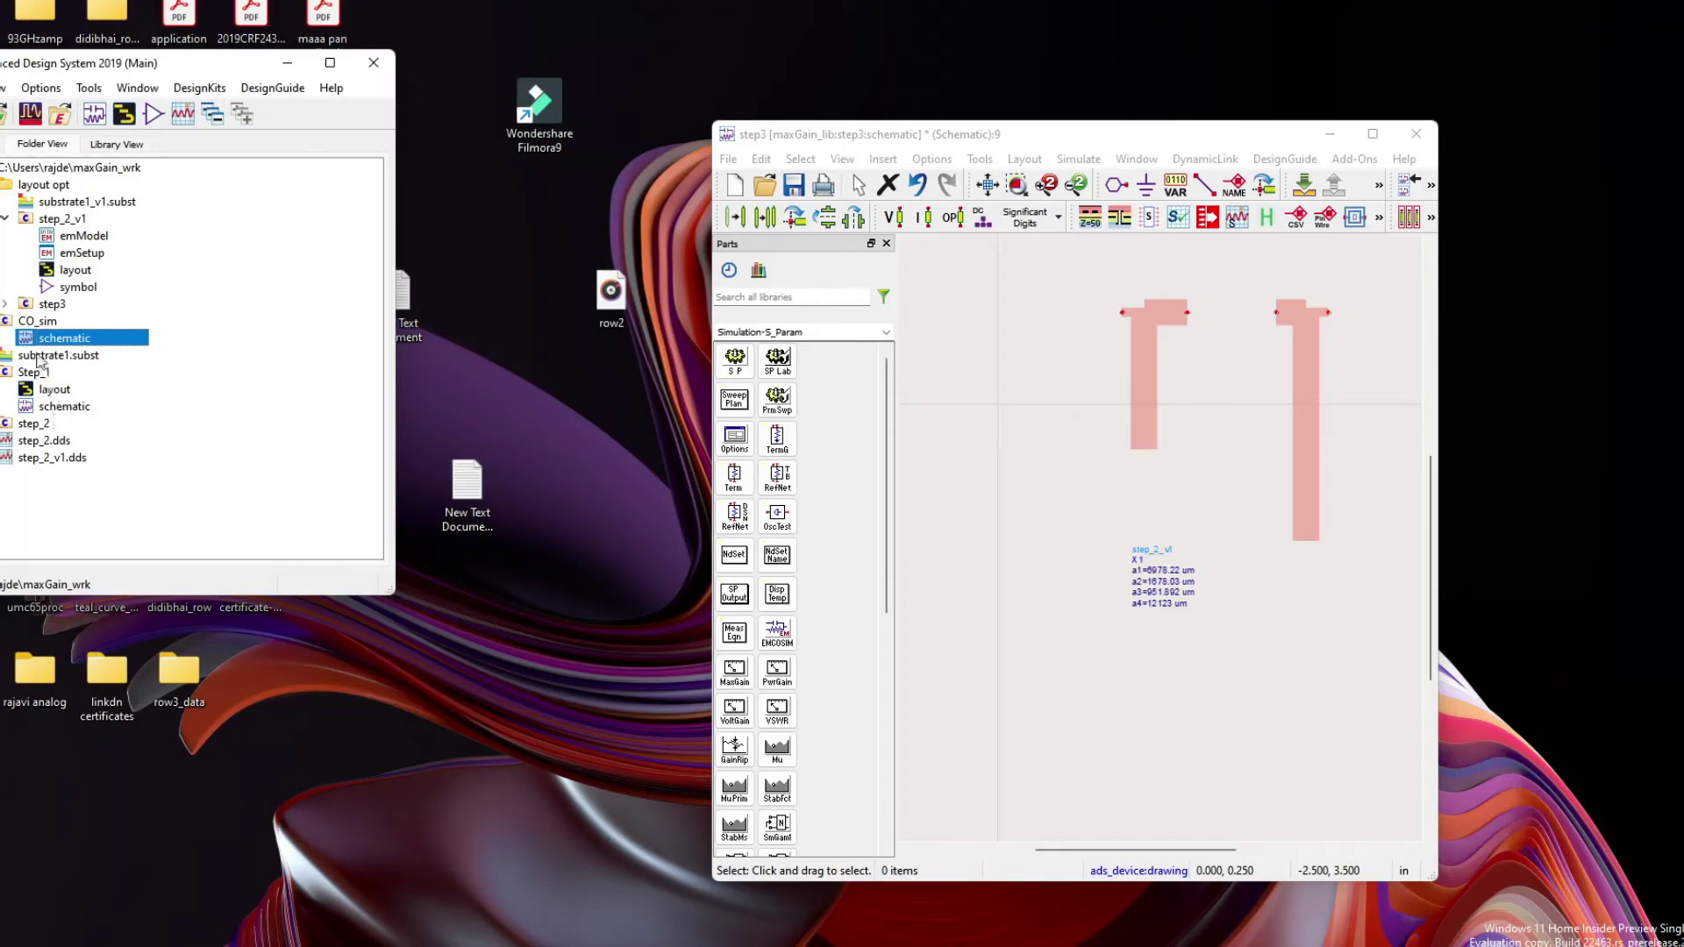
Open the Step_1 schematic and arrange it beside the step3 schematic with its simulation blocks in view
double_click(50, 410)
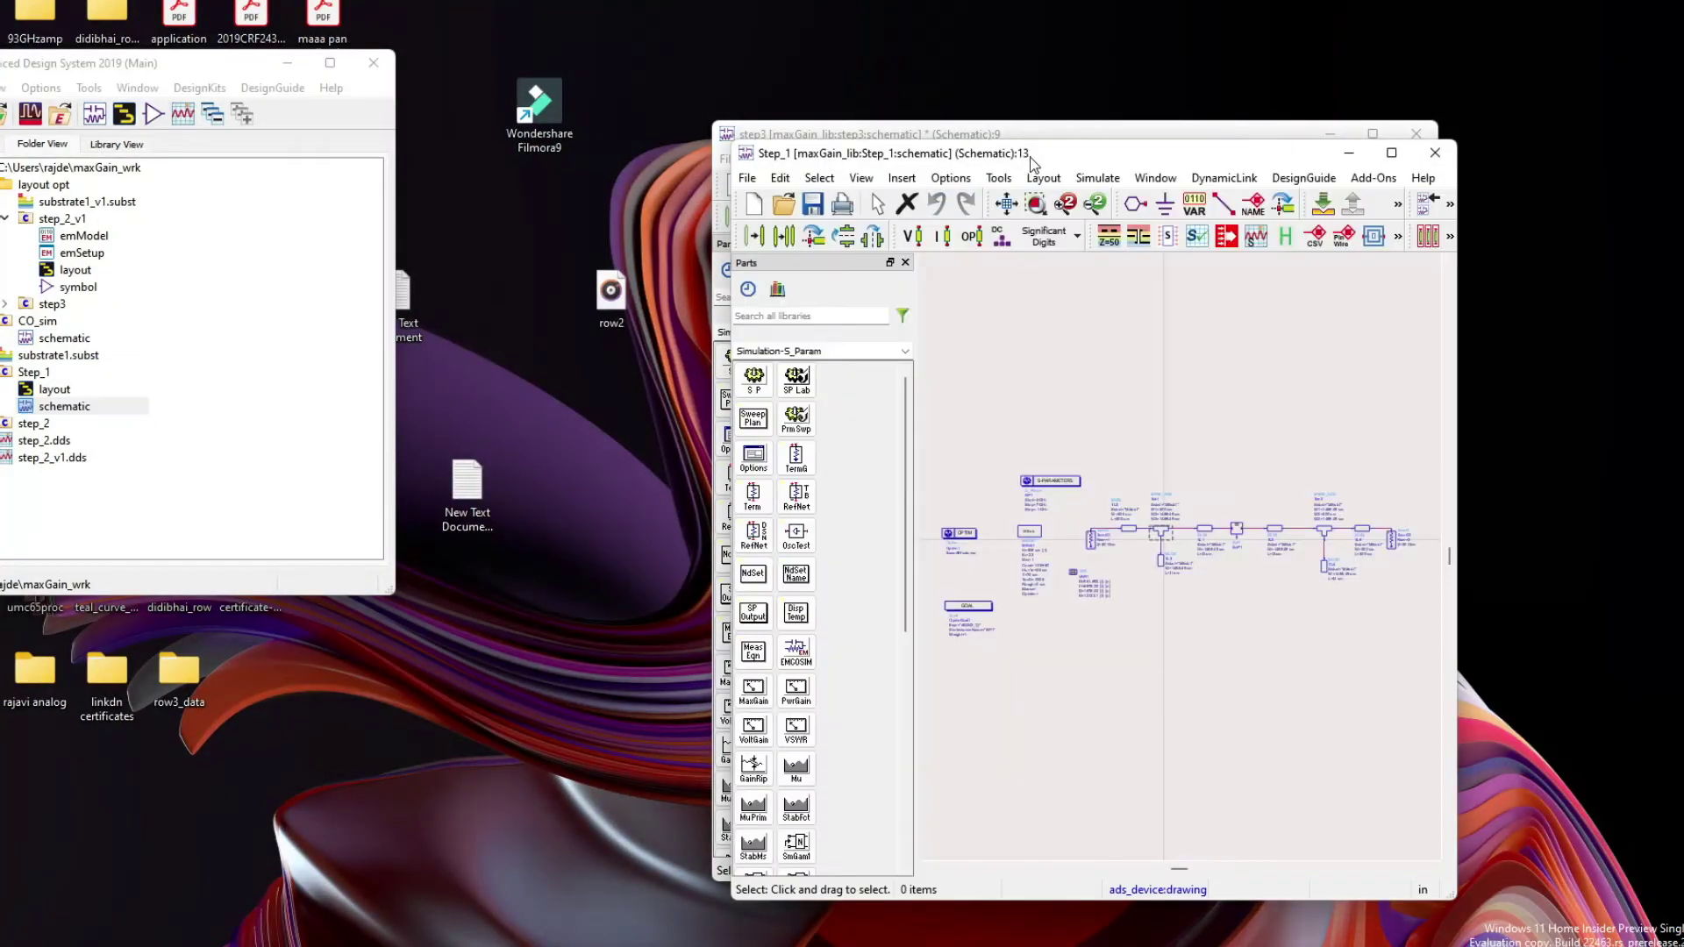
left_click_drag(1008, 145, 151, 92)
scroll(334, 540, "up", 3)
scroll(334, 540, "down", 1)
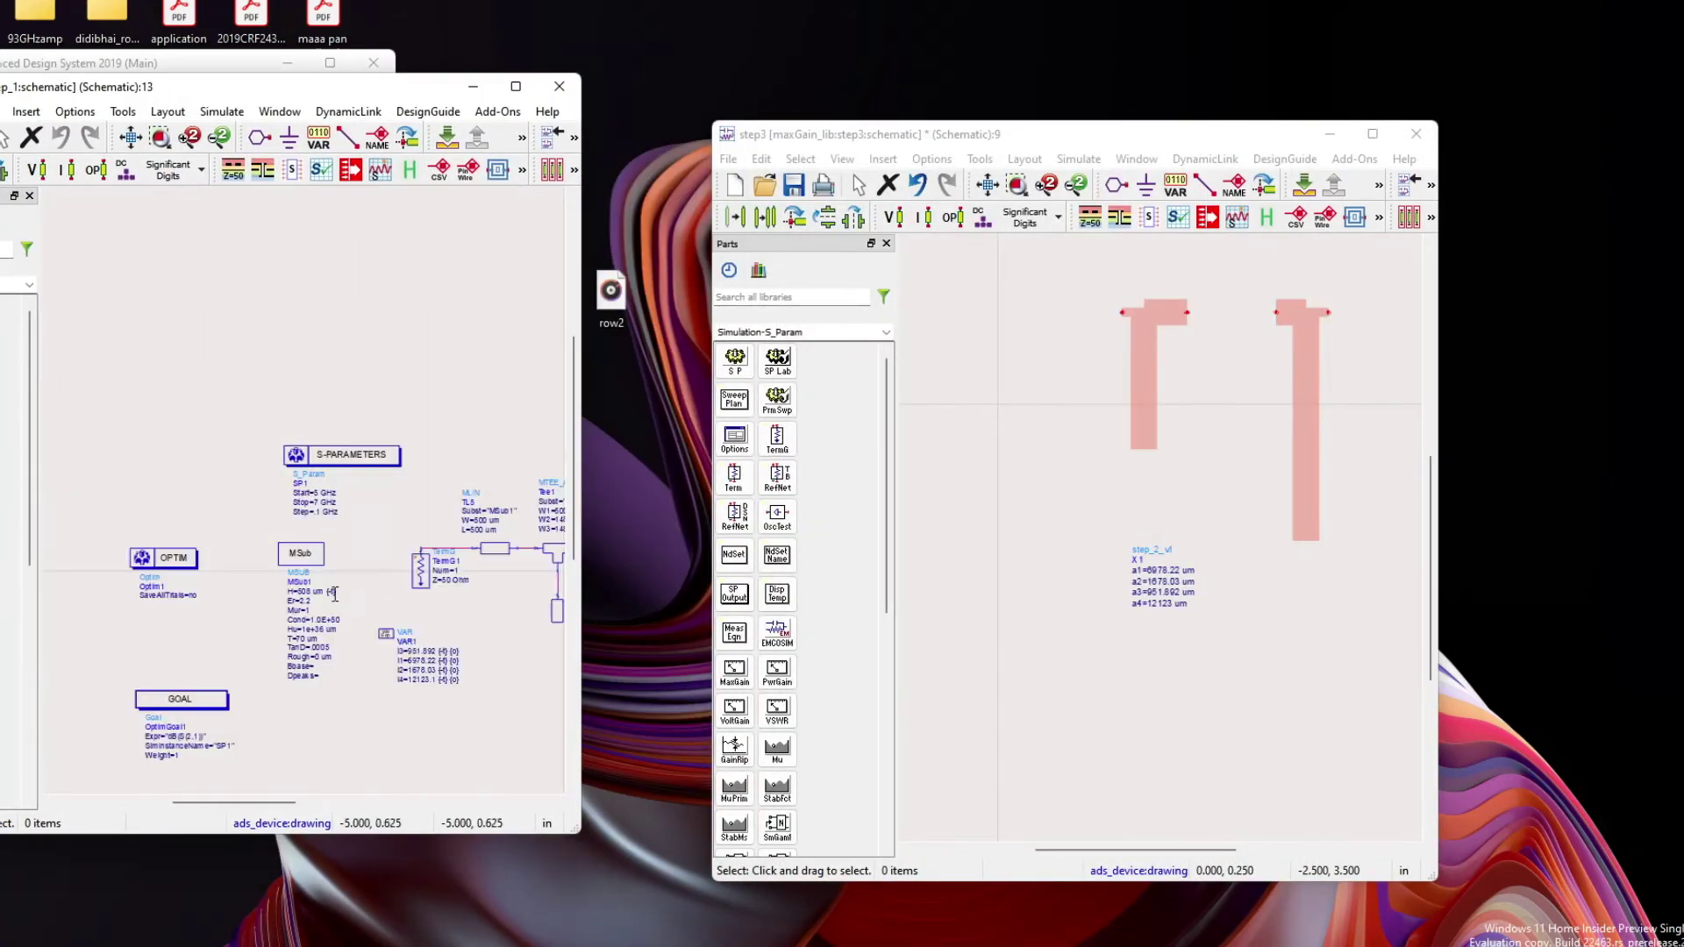
left_click_drag(575, 377, 575, 432)
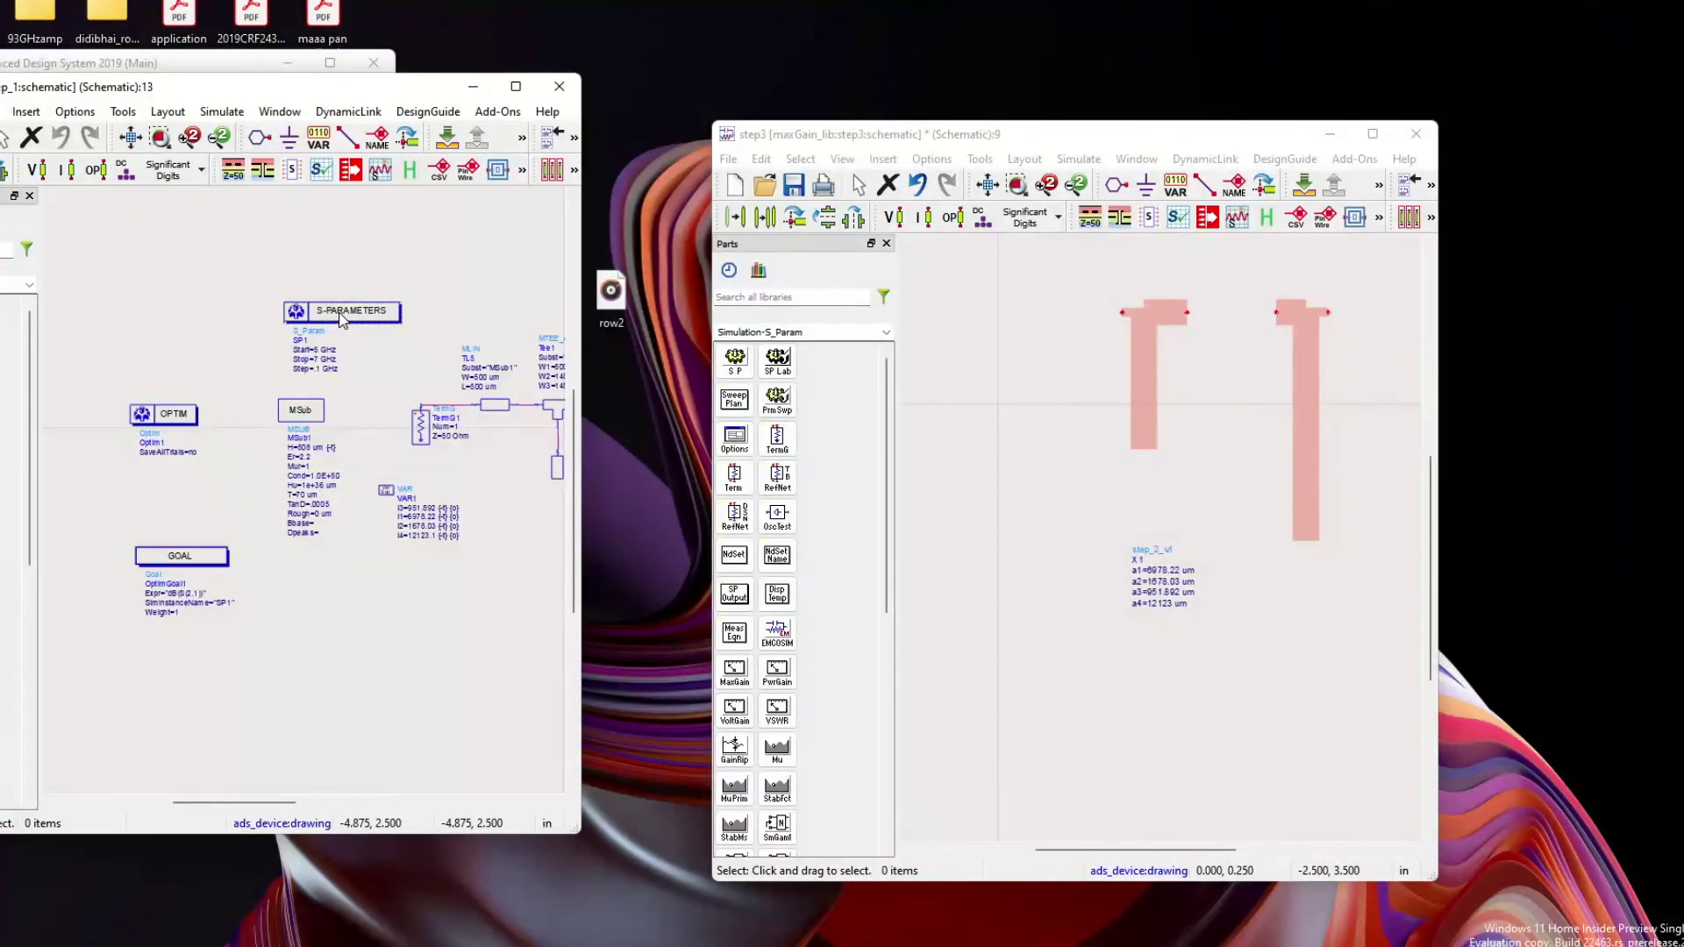
left_click_drag(342, 318, 561, 289)
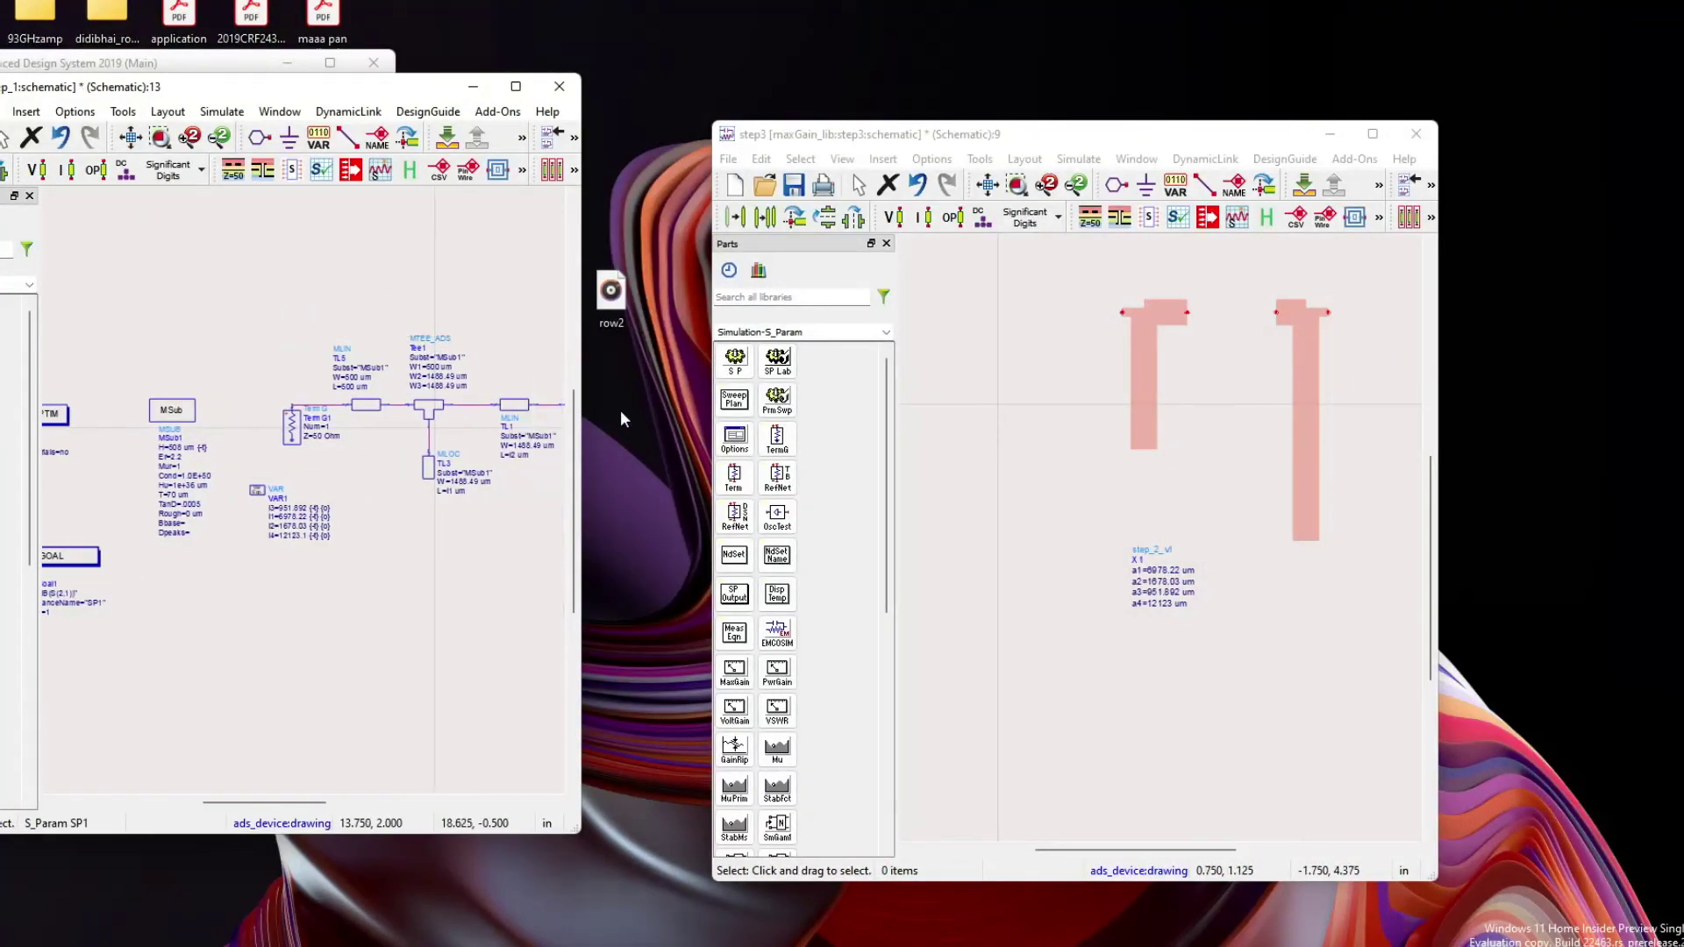
key("ctrl+z")
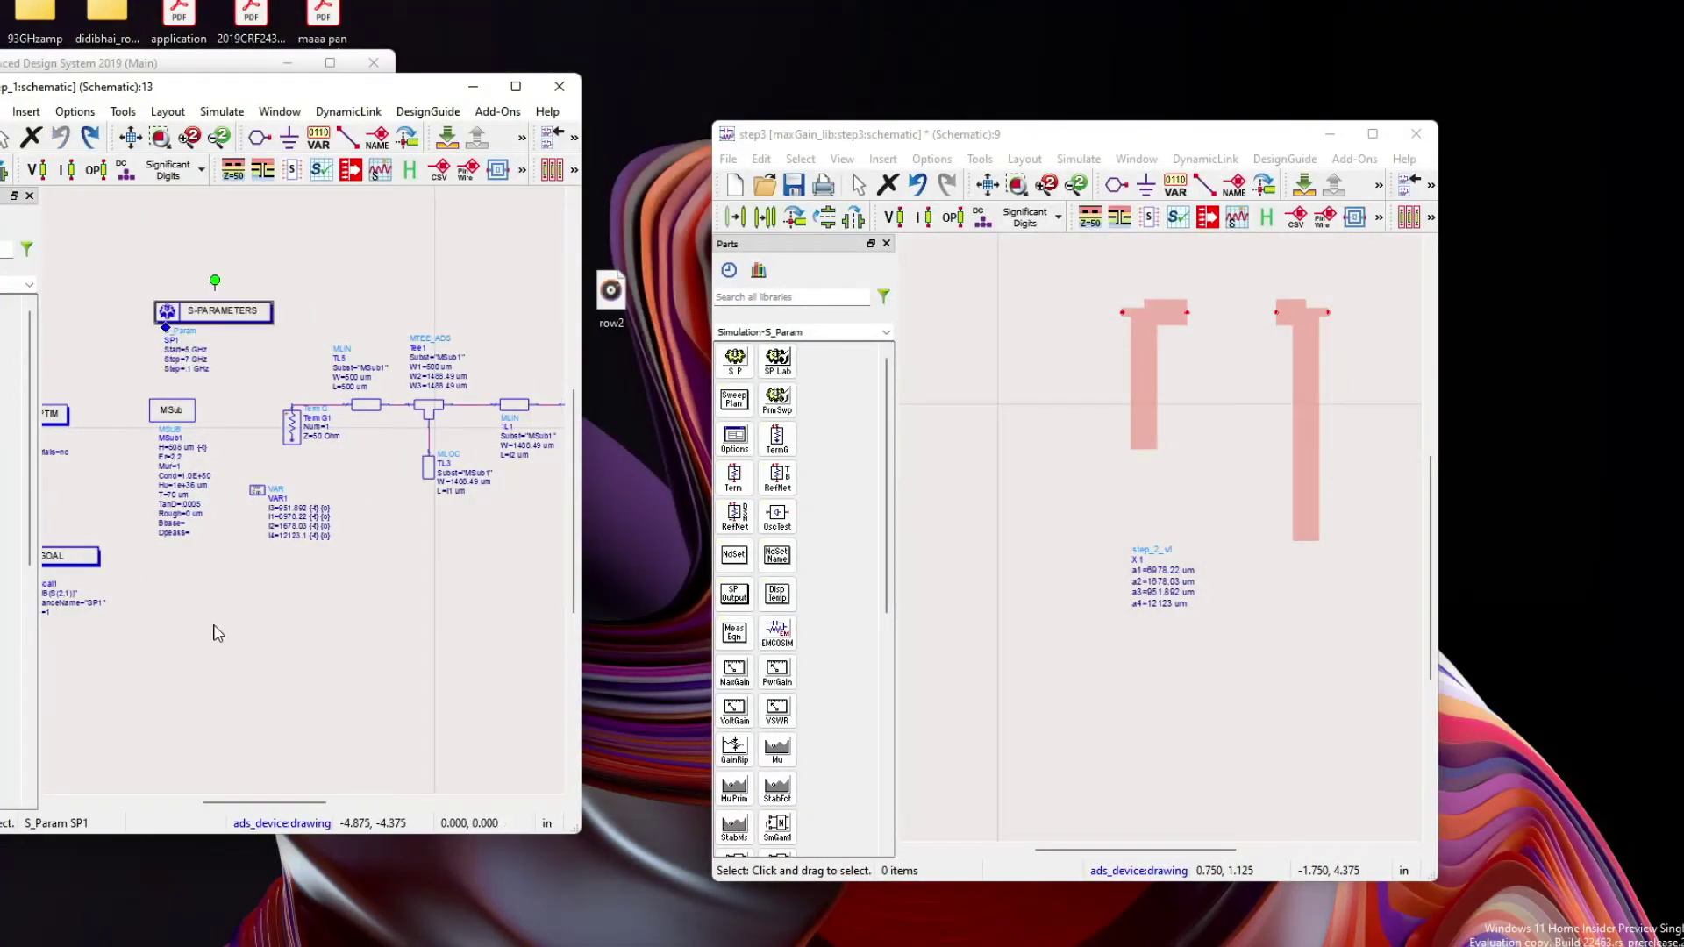
key("f")
Copy the S-PARAMETERS, OPTIM, GOAL, MSub and VAR blocks from Step_1 into step3 beside the step_2_v1 symbol
left_click_drag(61, 261, 298, 570)
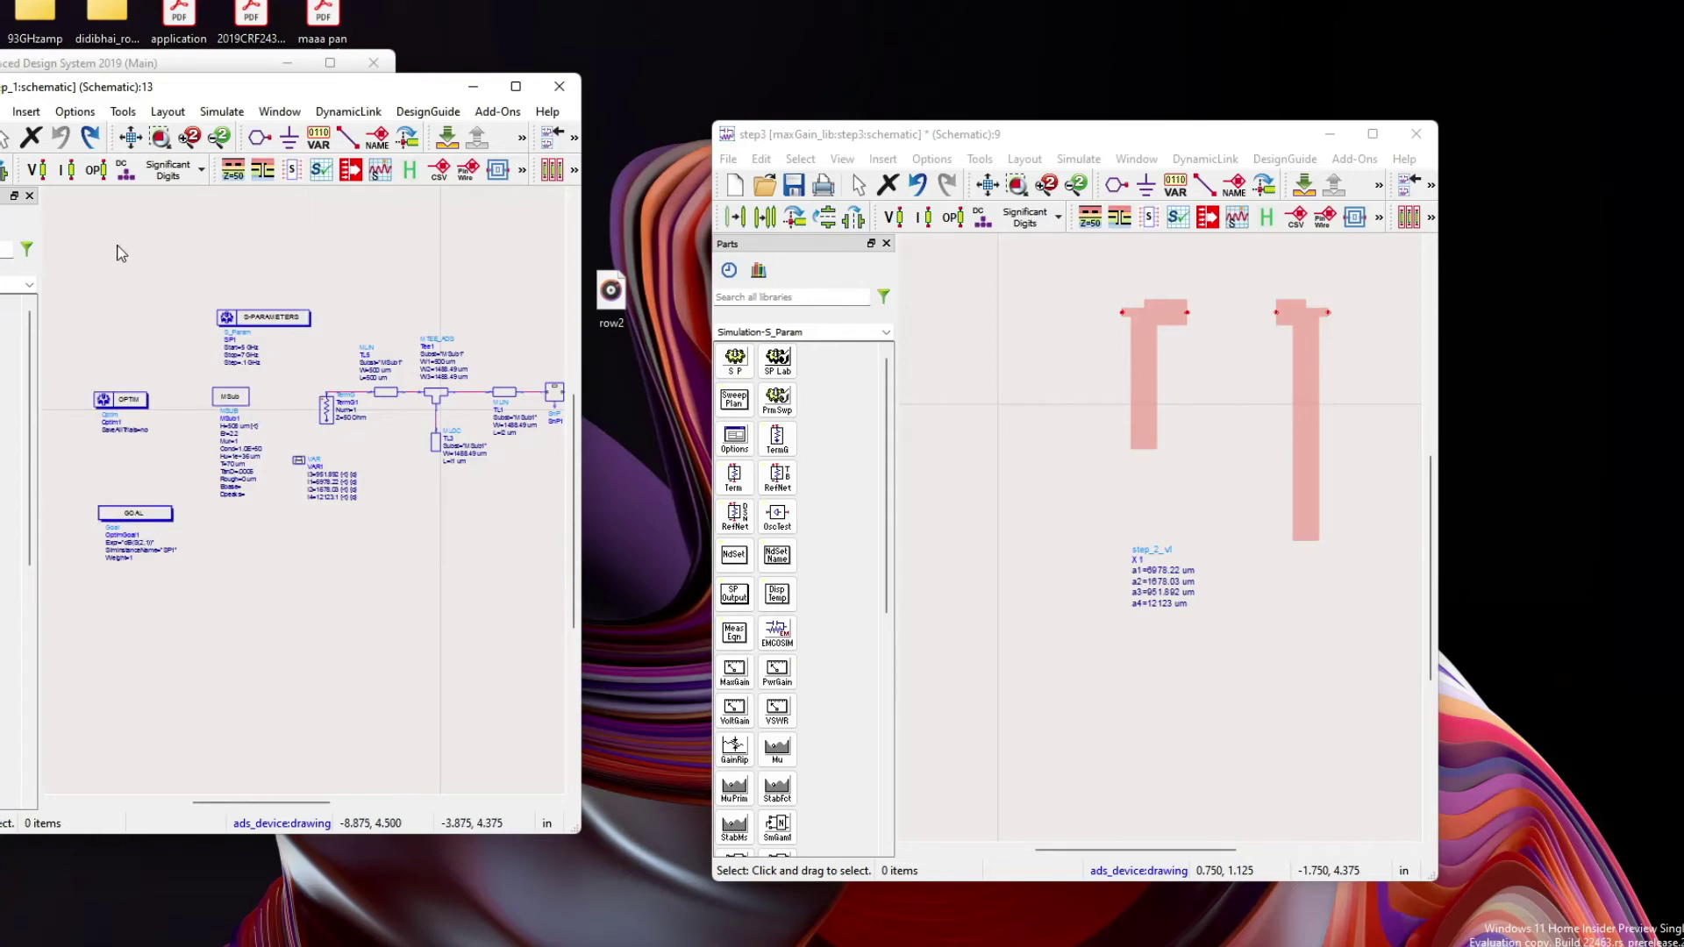
left_click_drag(49, 232, 322, 572)
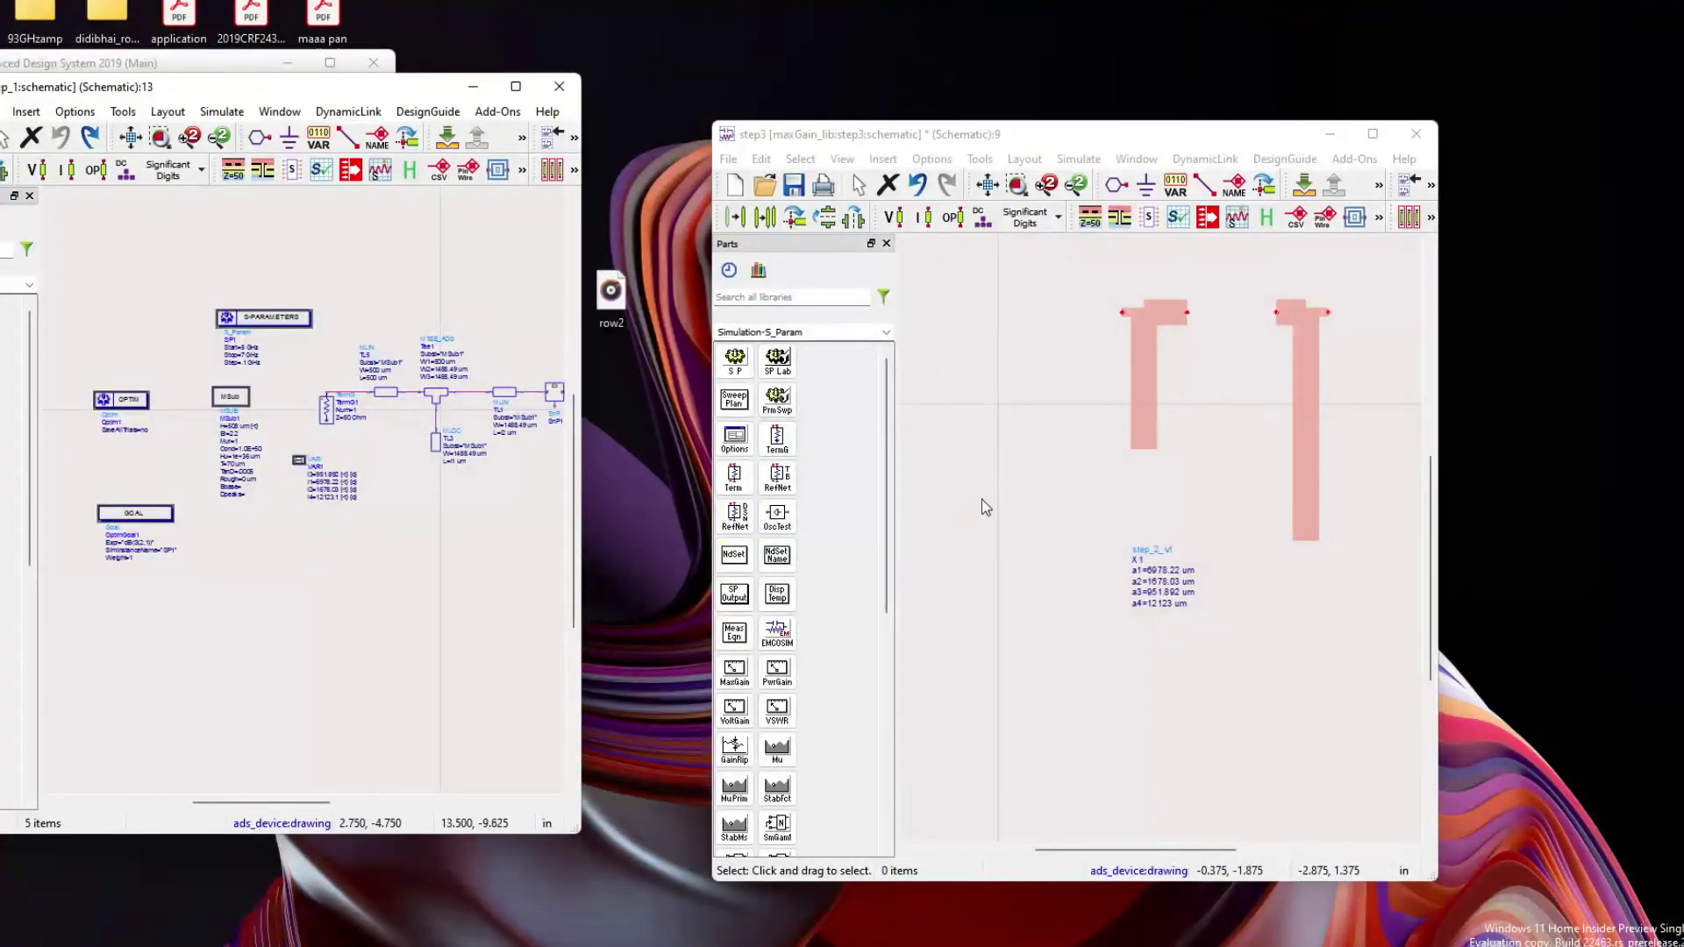
key("ctrl+c")
key("ctrl+v")
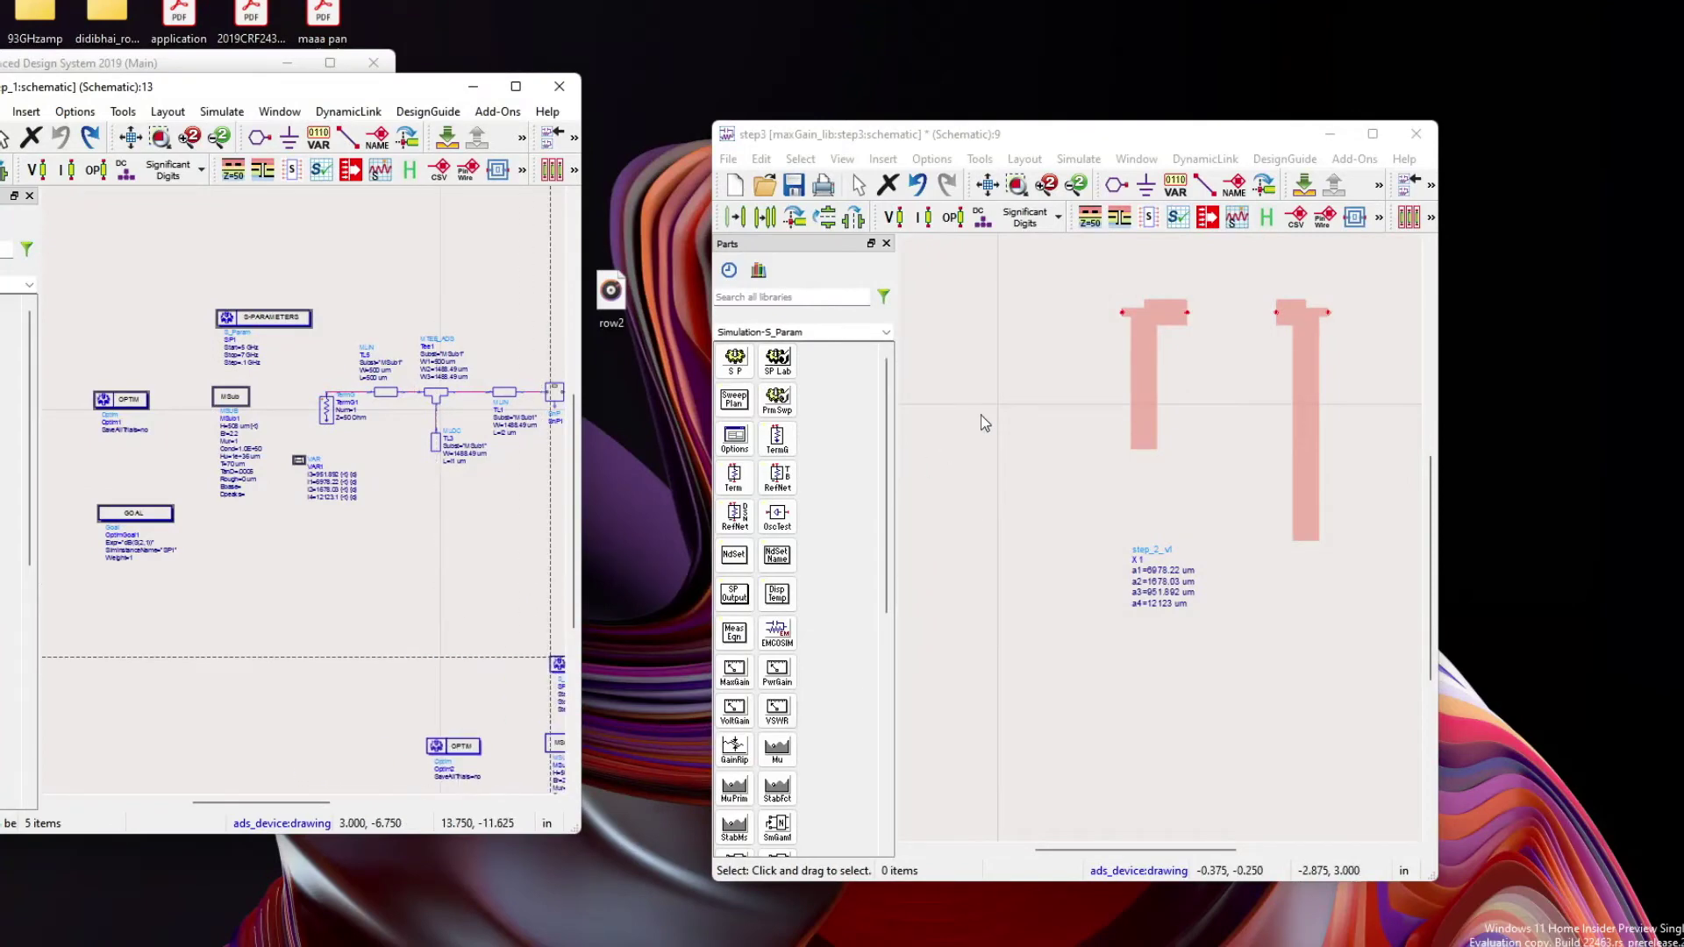
left_click(962, 504)
key("ctrl+v")
scroll(1177, 564, "down", 2)
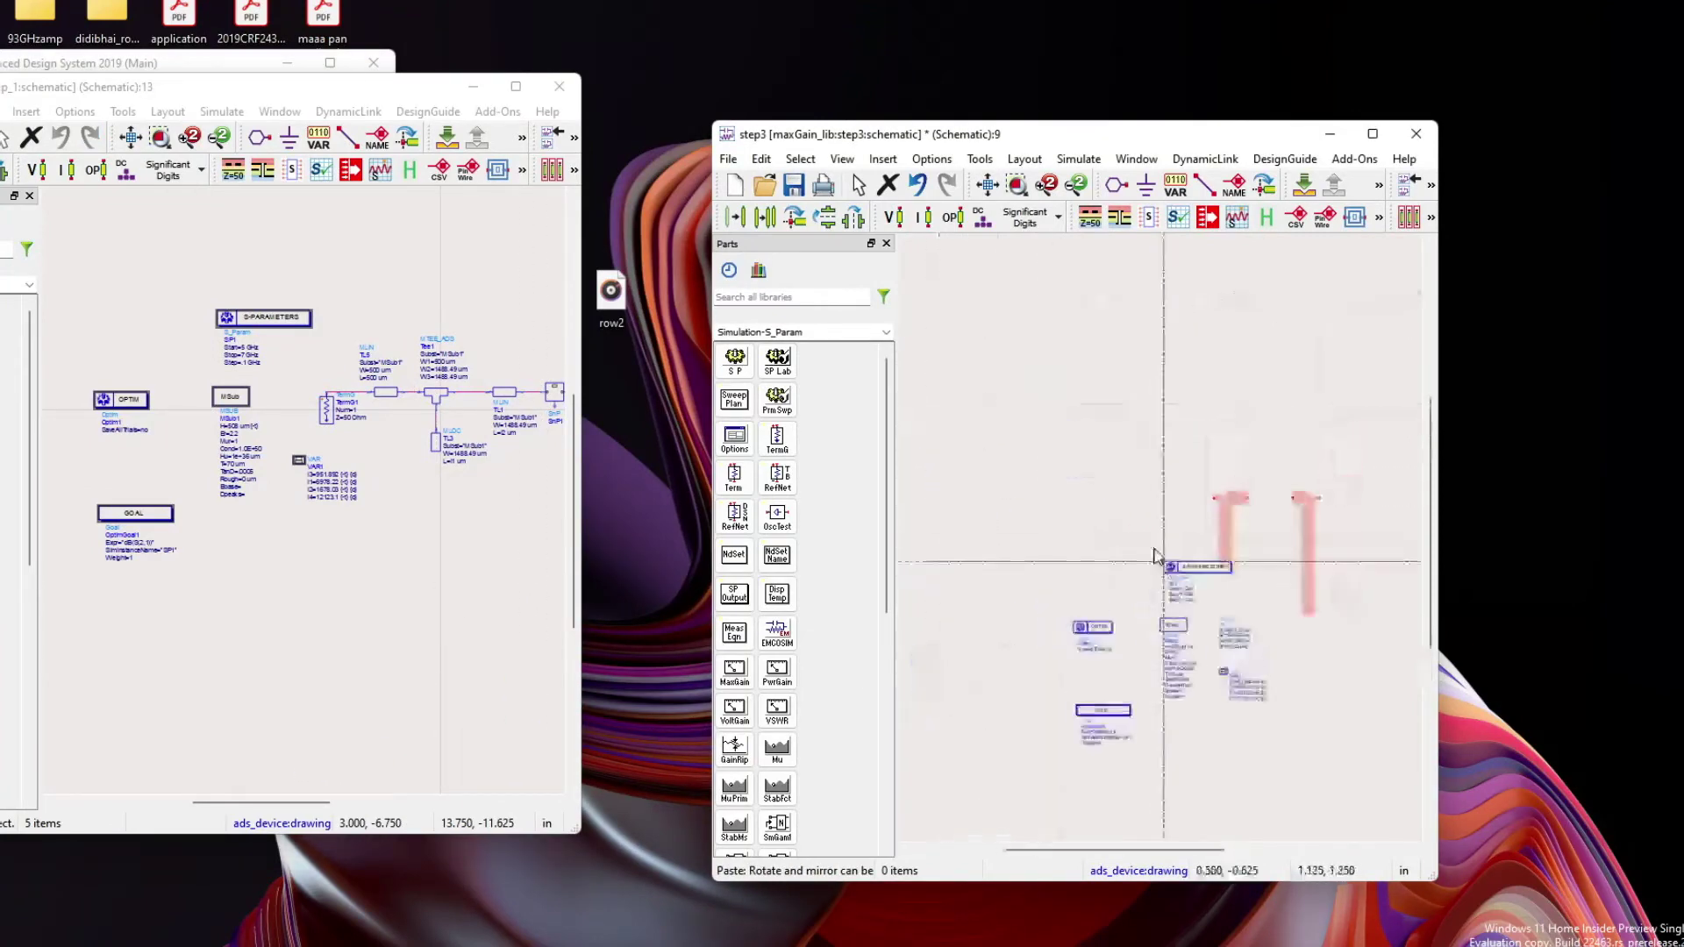
left_click(1064, 471)
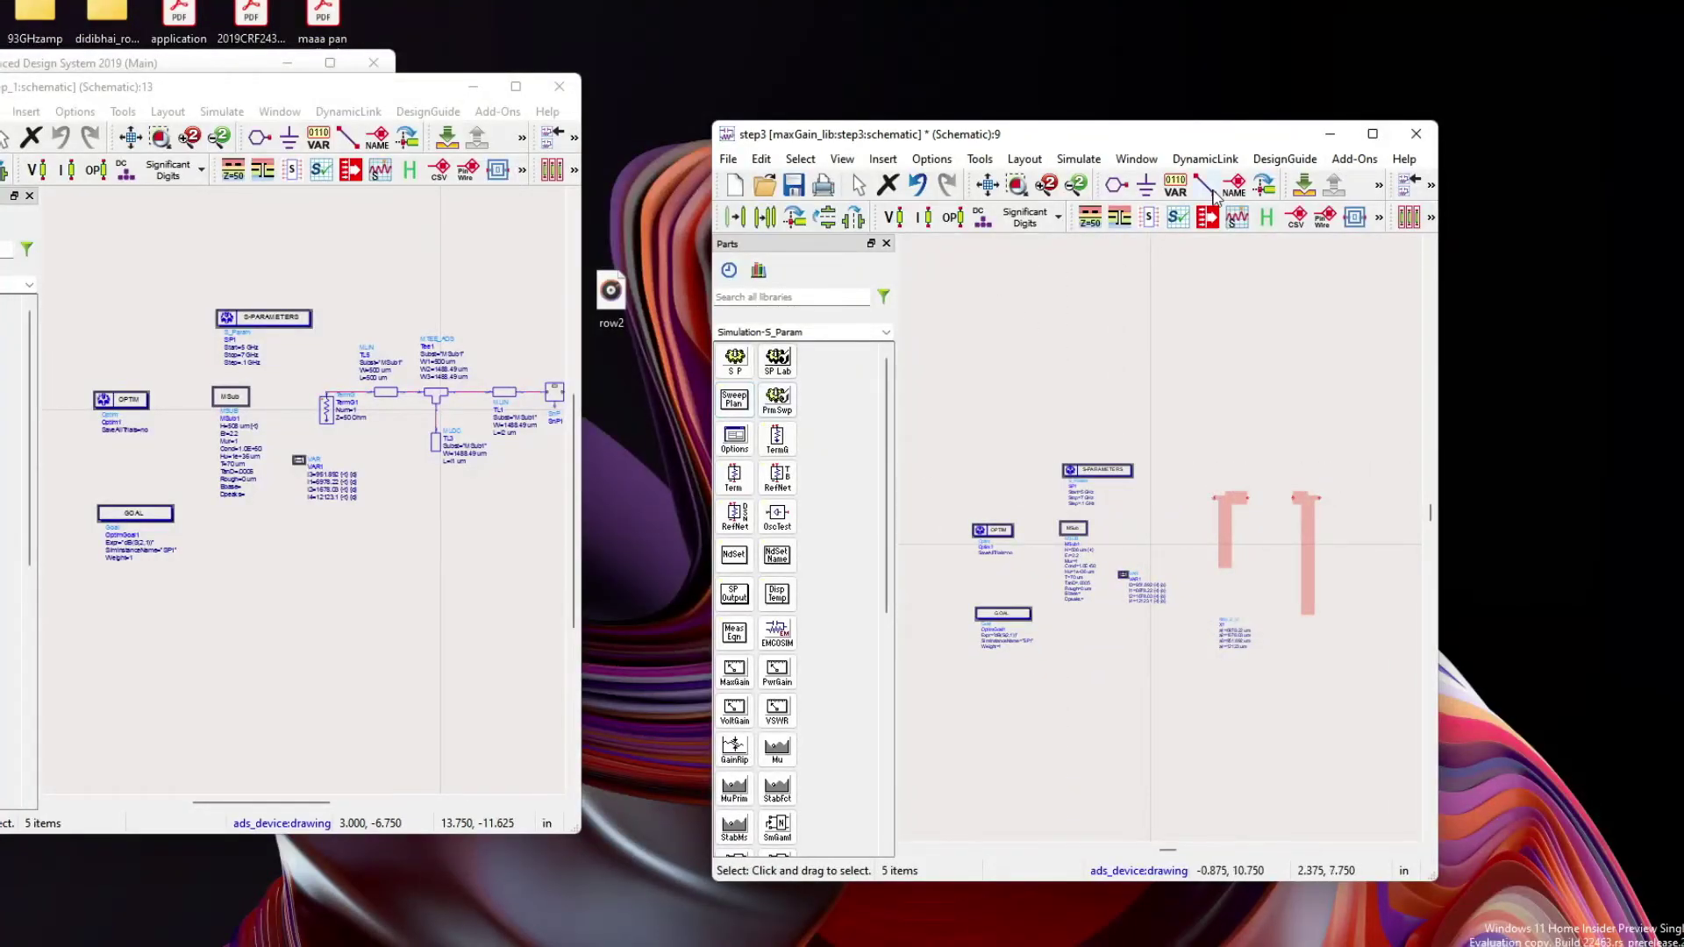
Copy the SnP1 component from Step_1 into step3 between the two halves of the step_2_v1 symbol
left_click(556, 406)
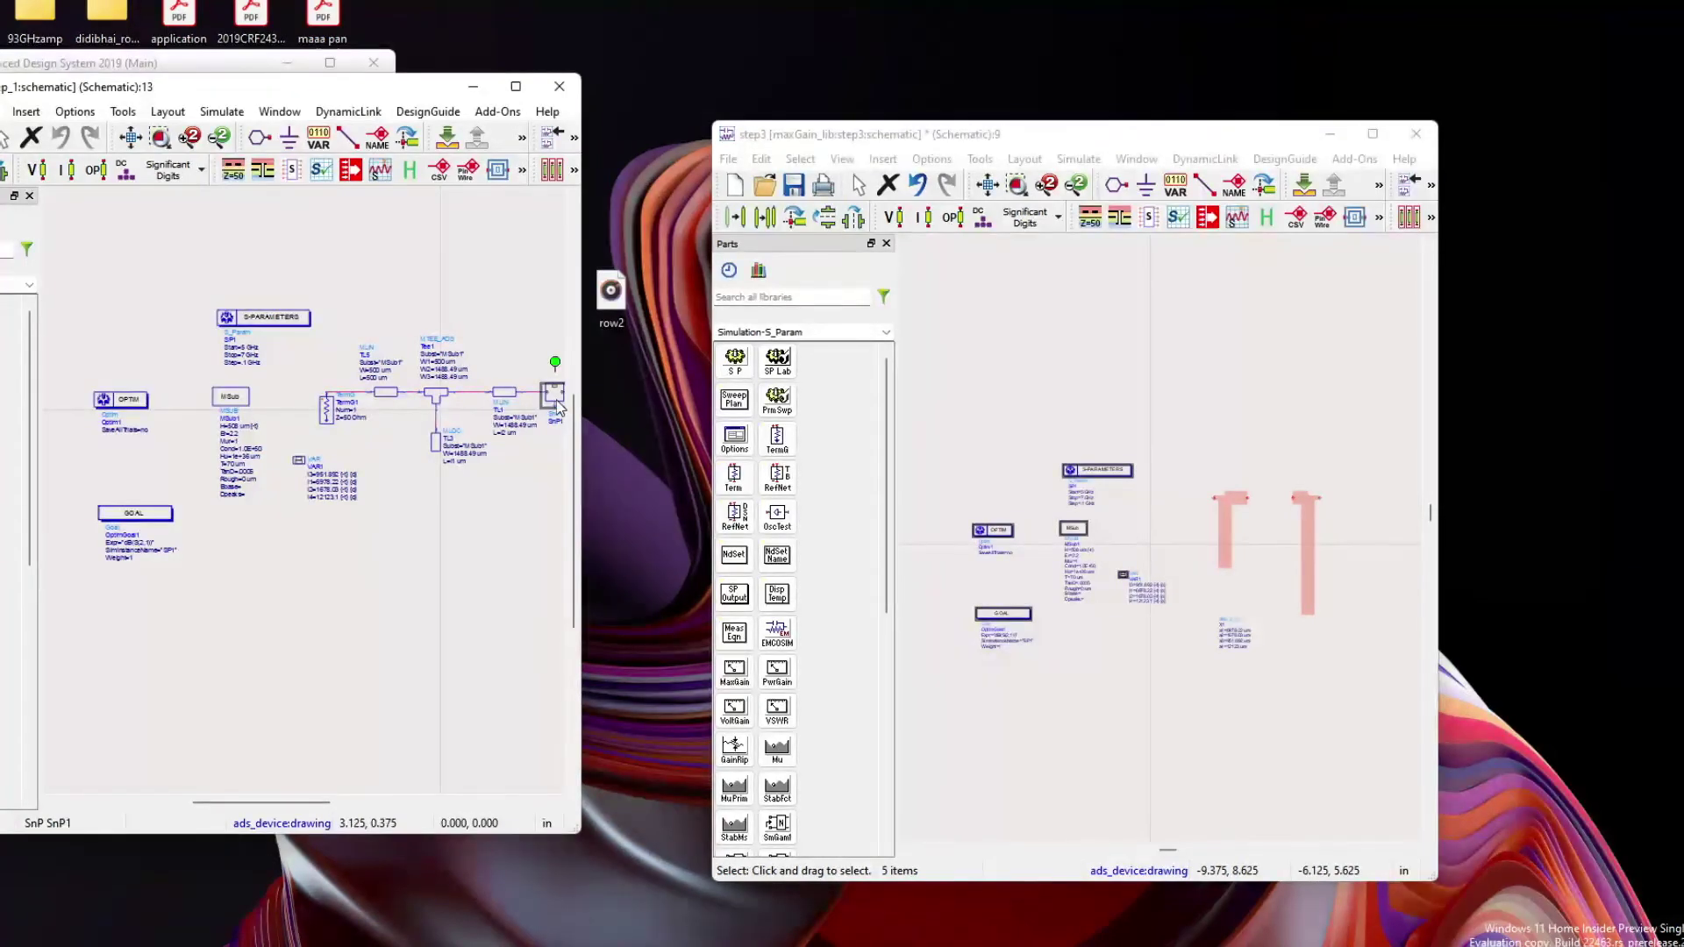
key("ctrl+c")
left_click(1057, 338)
key("ctrl+v")
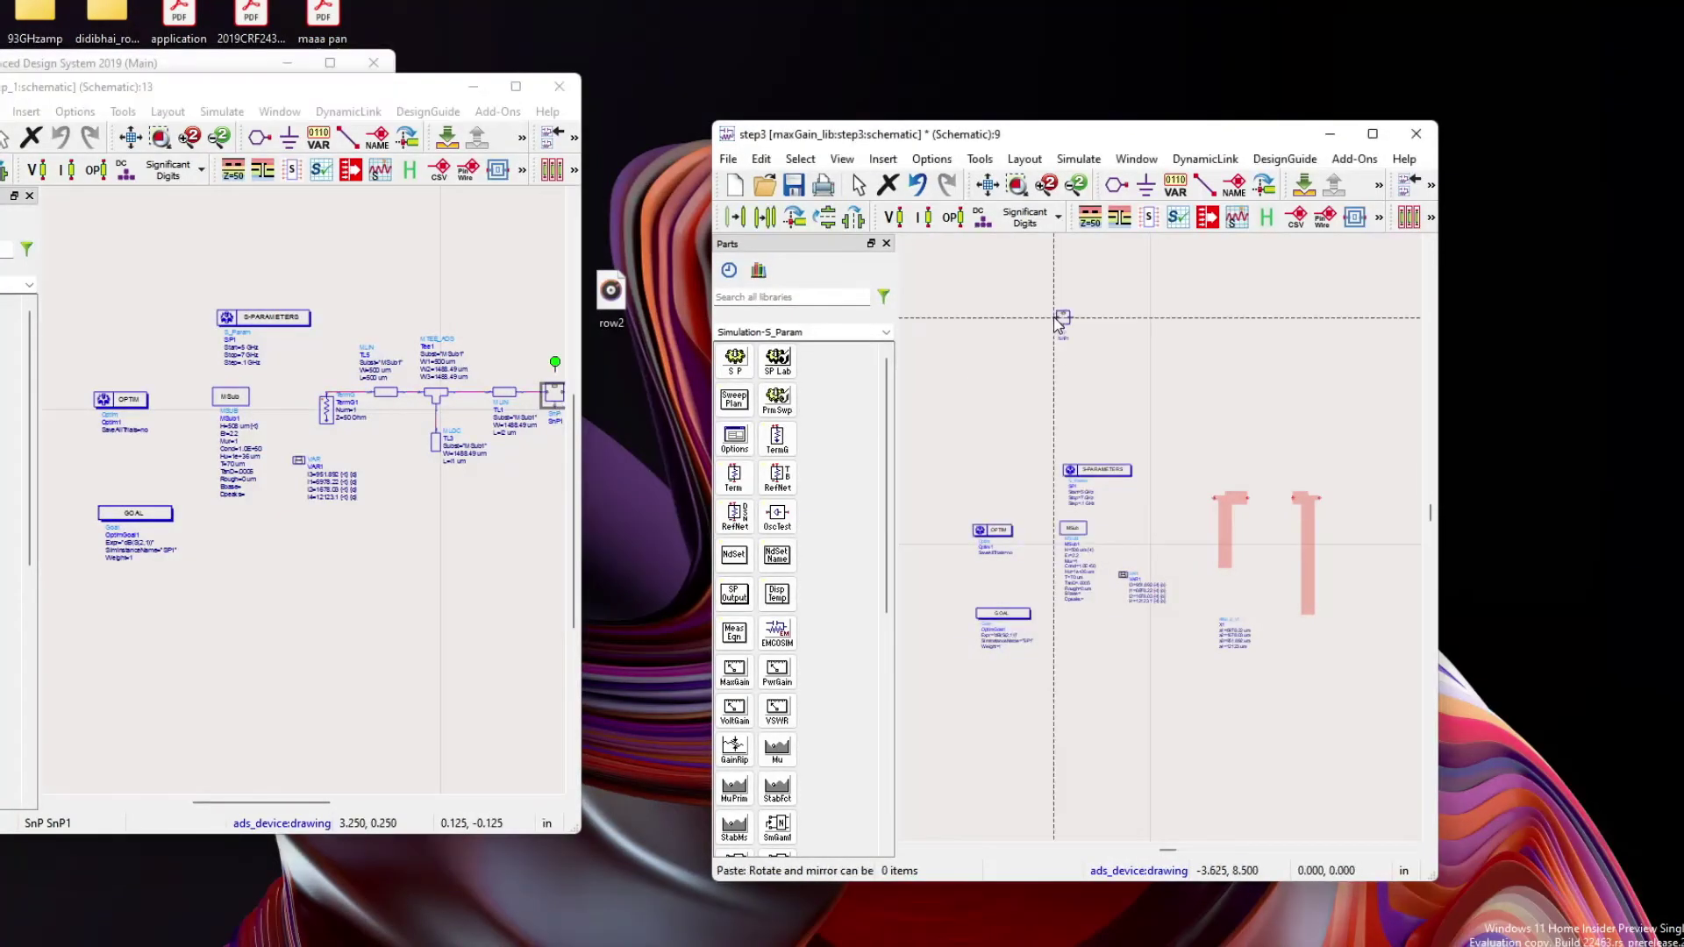
left_click(1269, 504)
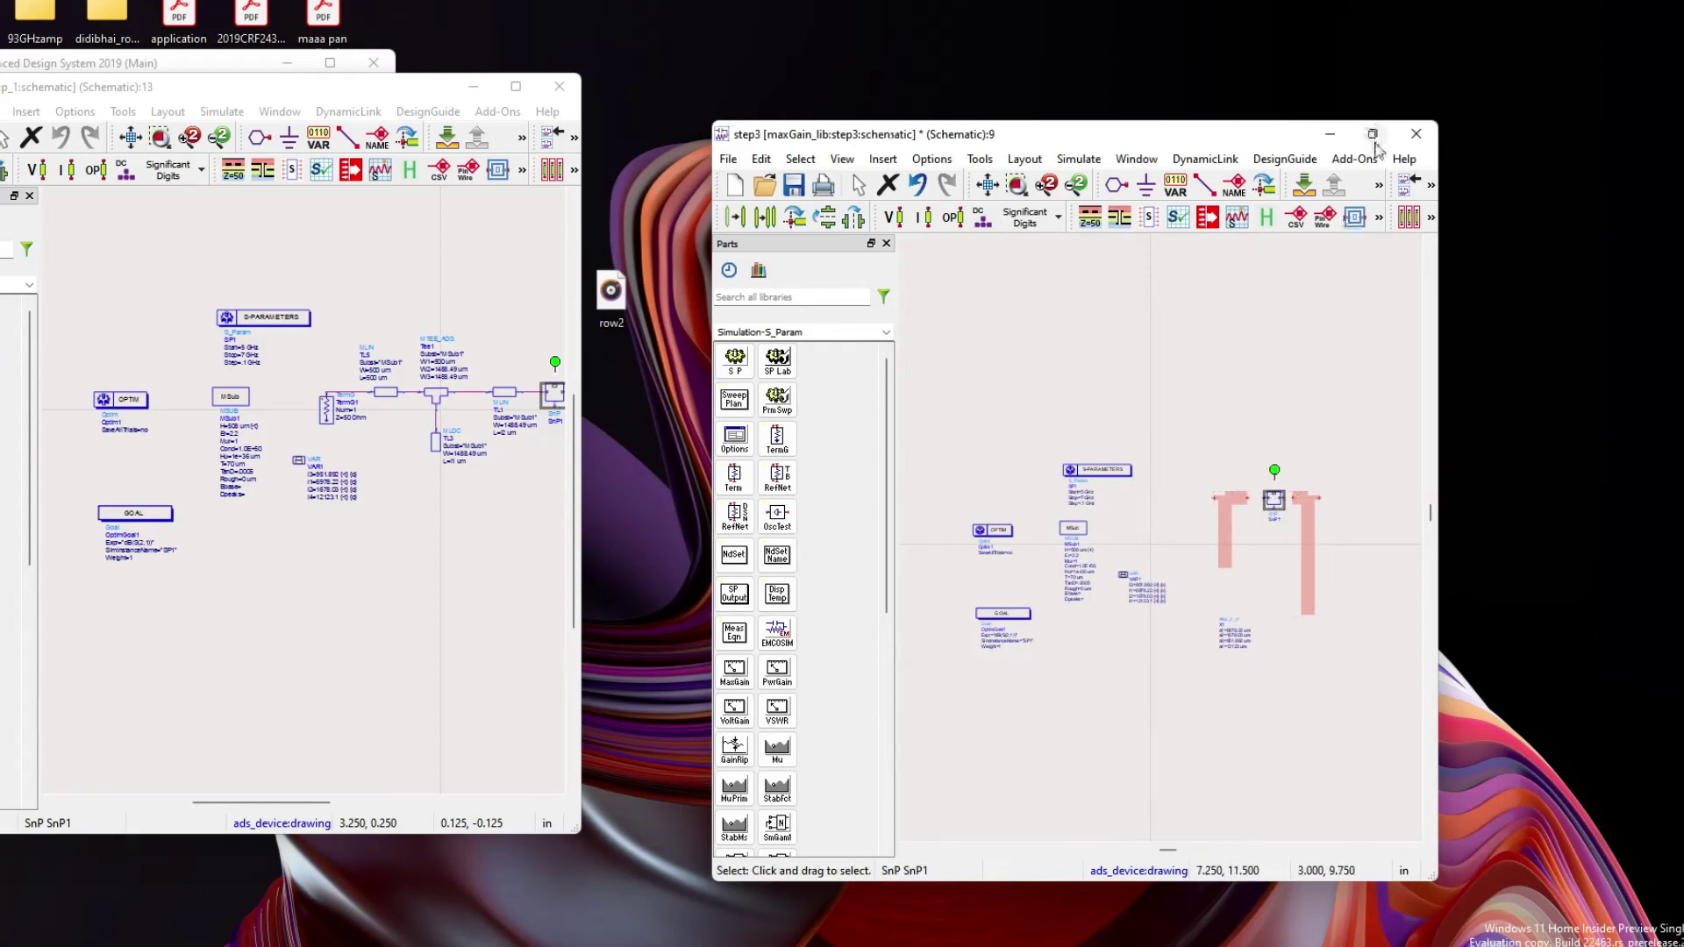
Enlarge the step3 schematic and delete the copied VAR and MSub blocks
left_click(1372, 133)
left_click(805, 613)
key("Delete")
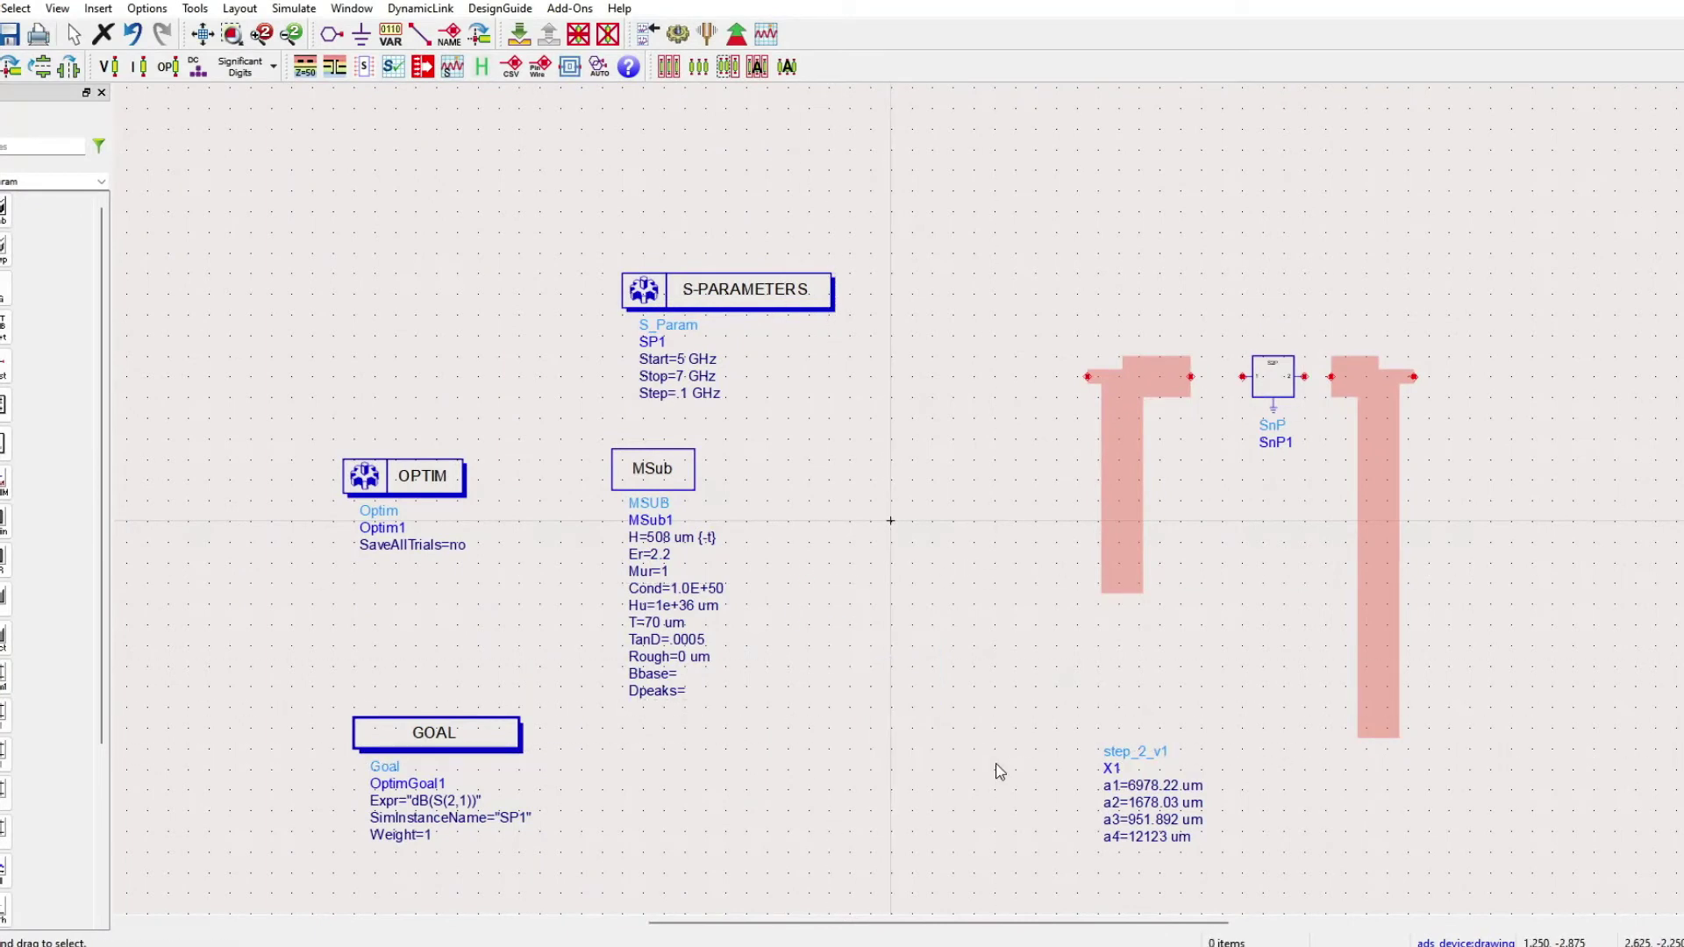
left_click(1141, 784)
left_click(1009, 530)
left_click(664, 487)
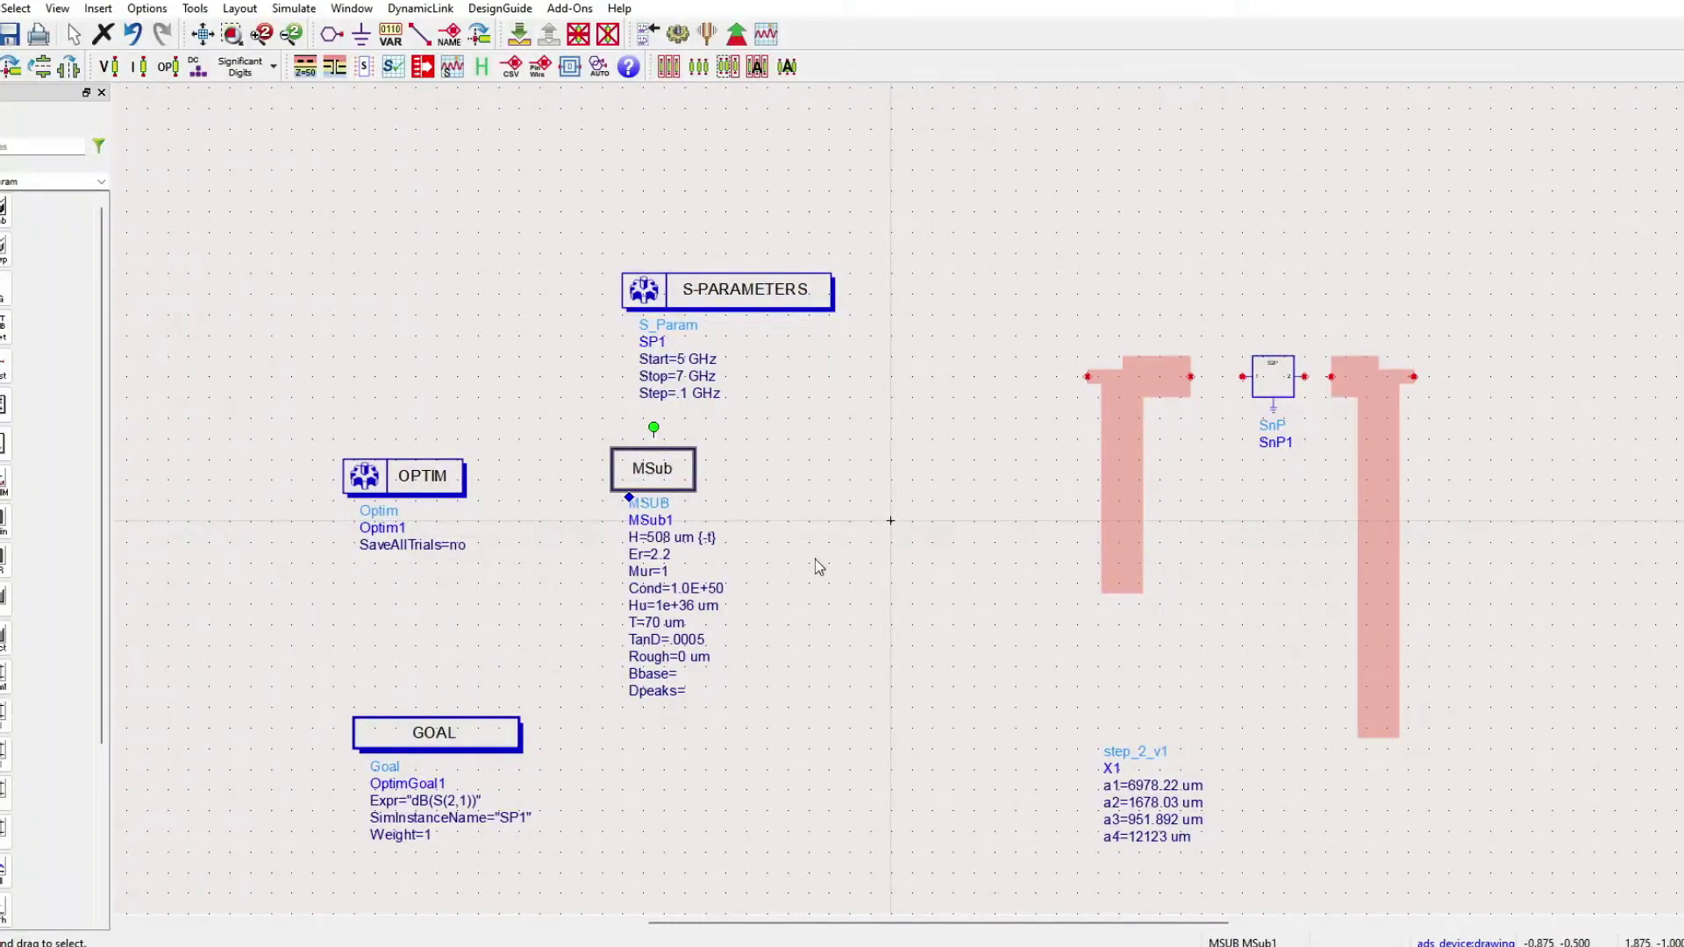
key("Delete")
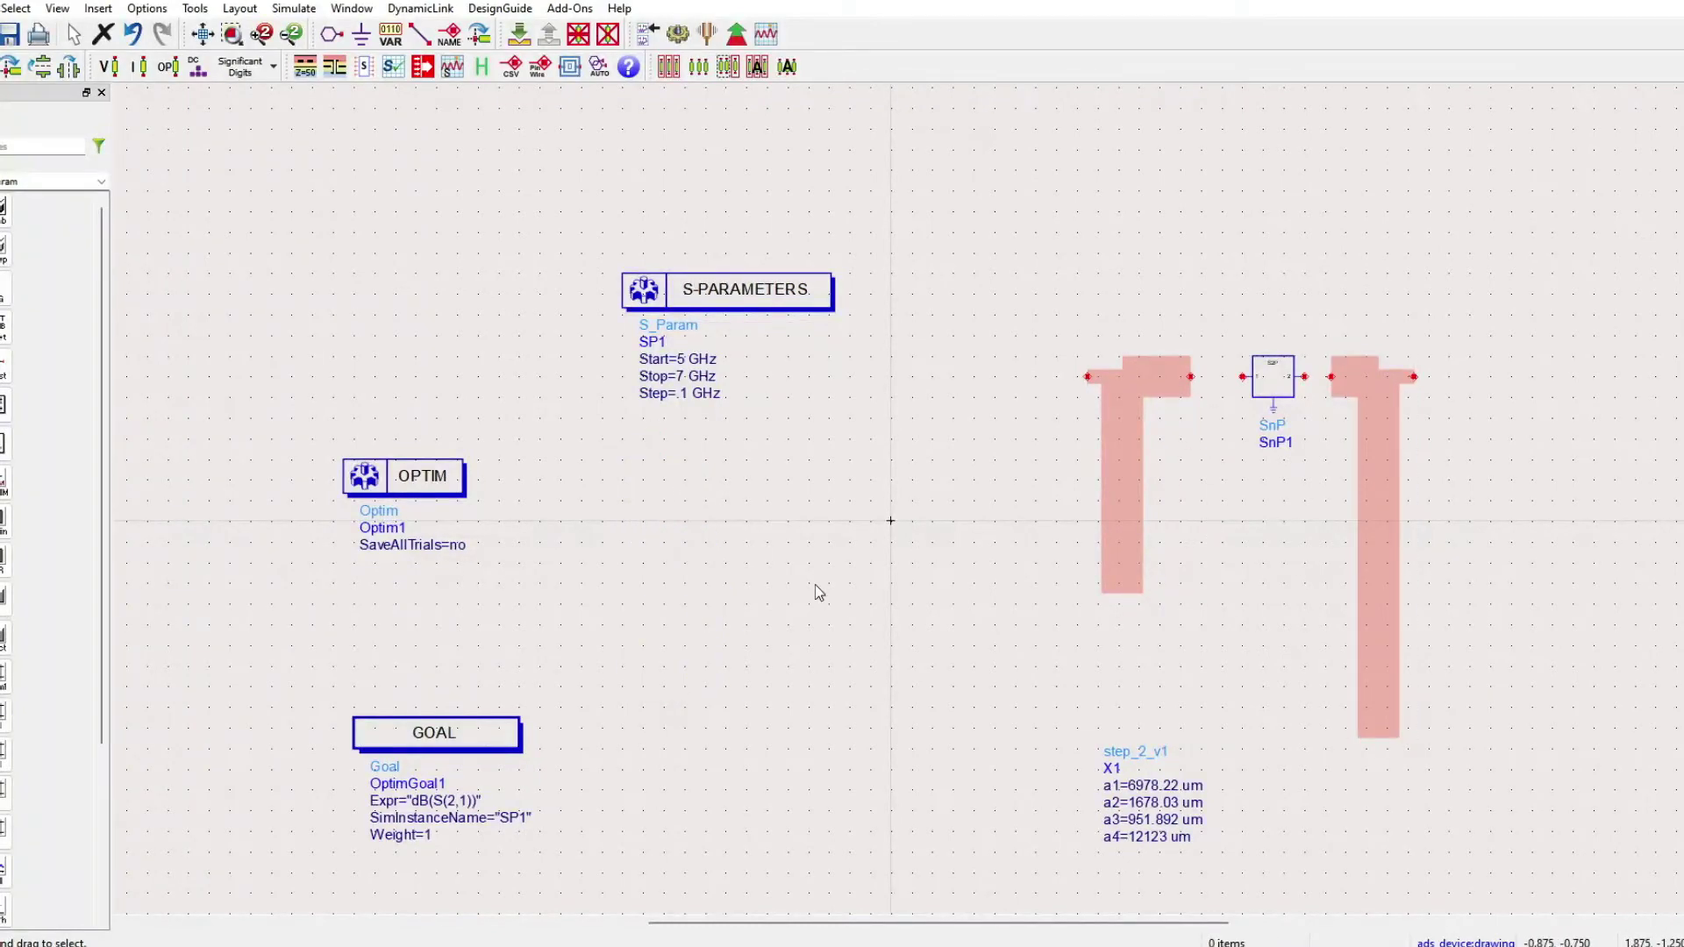
Place a TermG termination outside each outer port of the step_2_v1 symbol
scroll(812, 590, "down", 1)
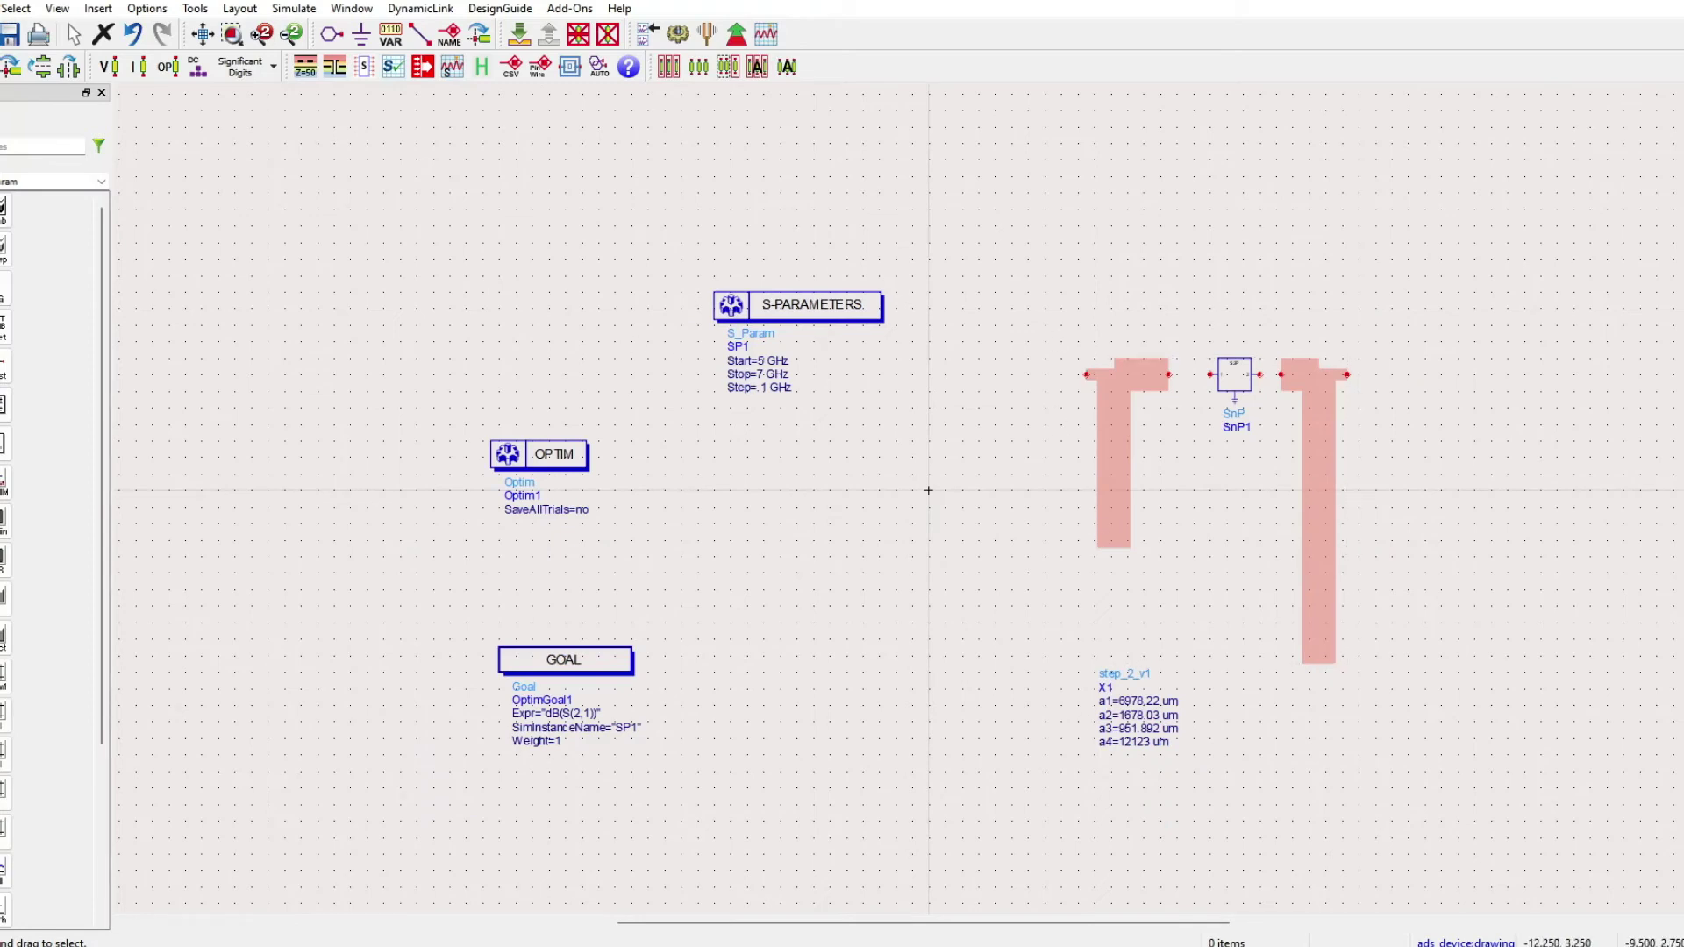
type("term")
key("Return")
left_click(1036, 377)
left_click(1394, 378)
key("Escape")
Wire TermG1, the step_2_v1 symbol halves, SnP1 and TermG2 together in series
scroll(918, 518, "up", 2)
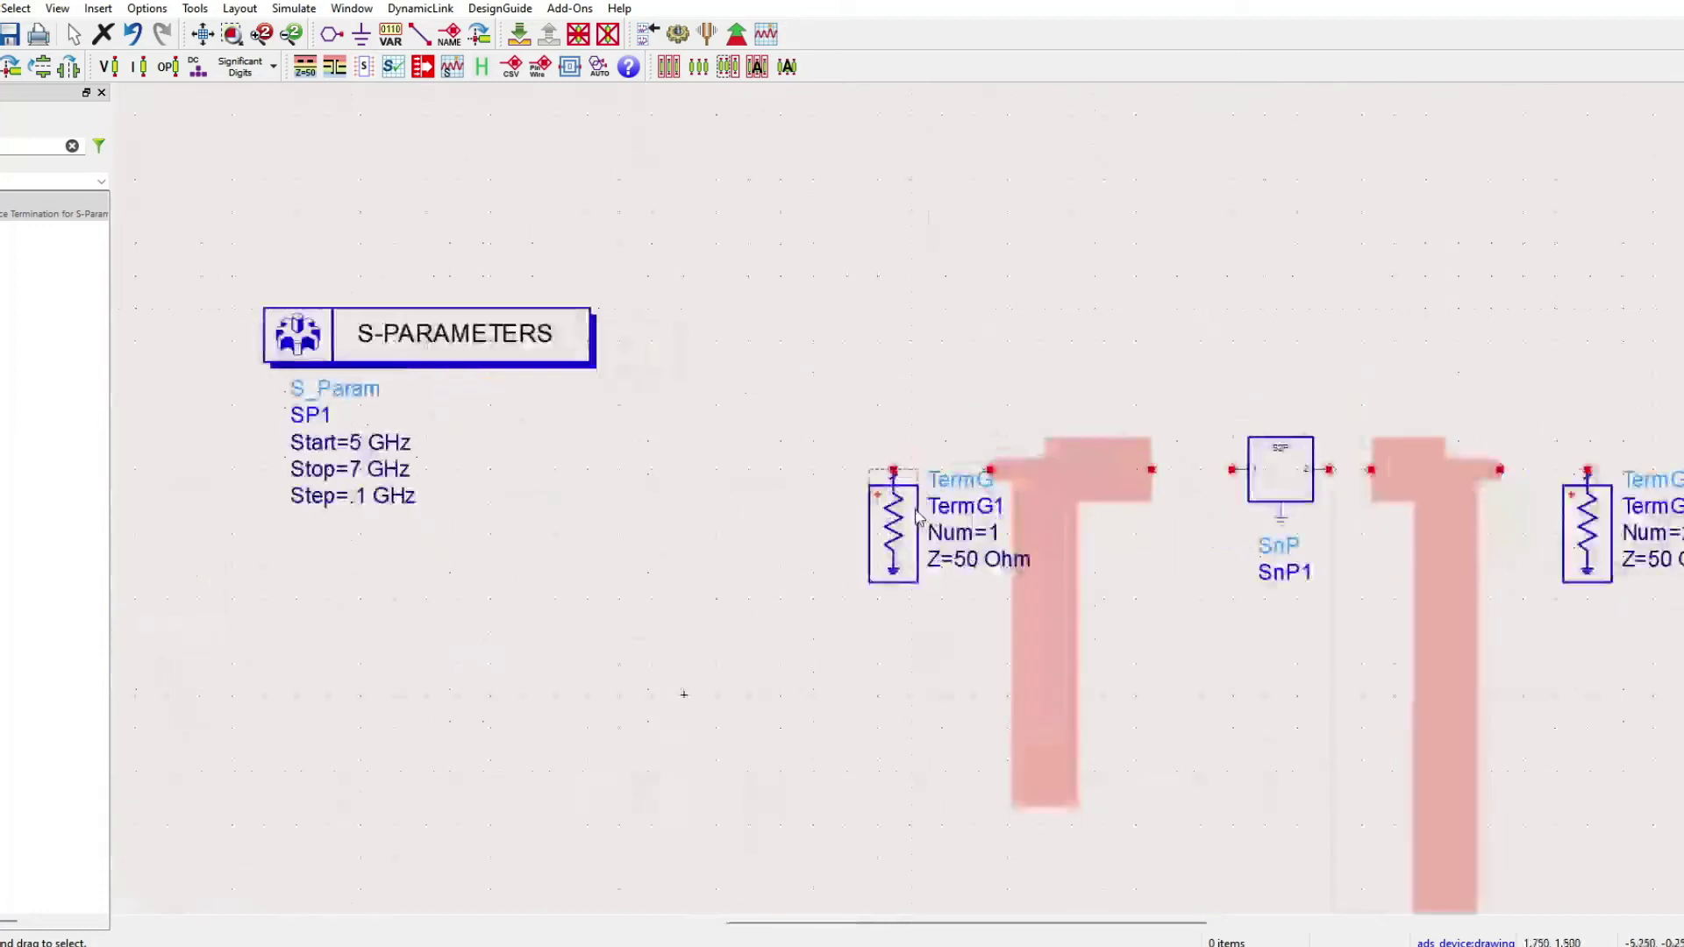
key("ctrl+w")
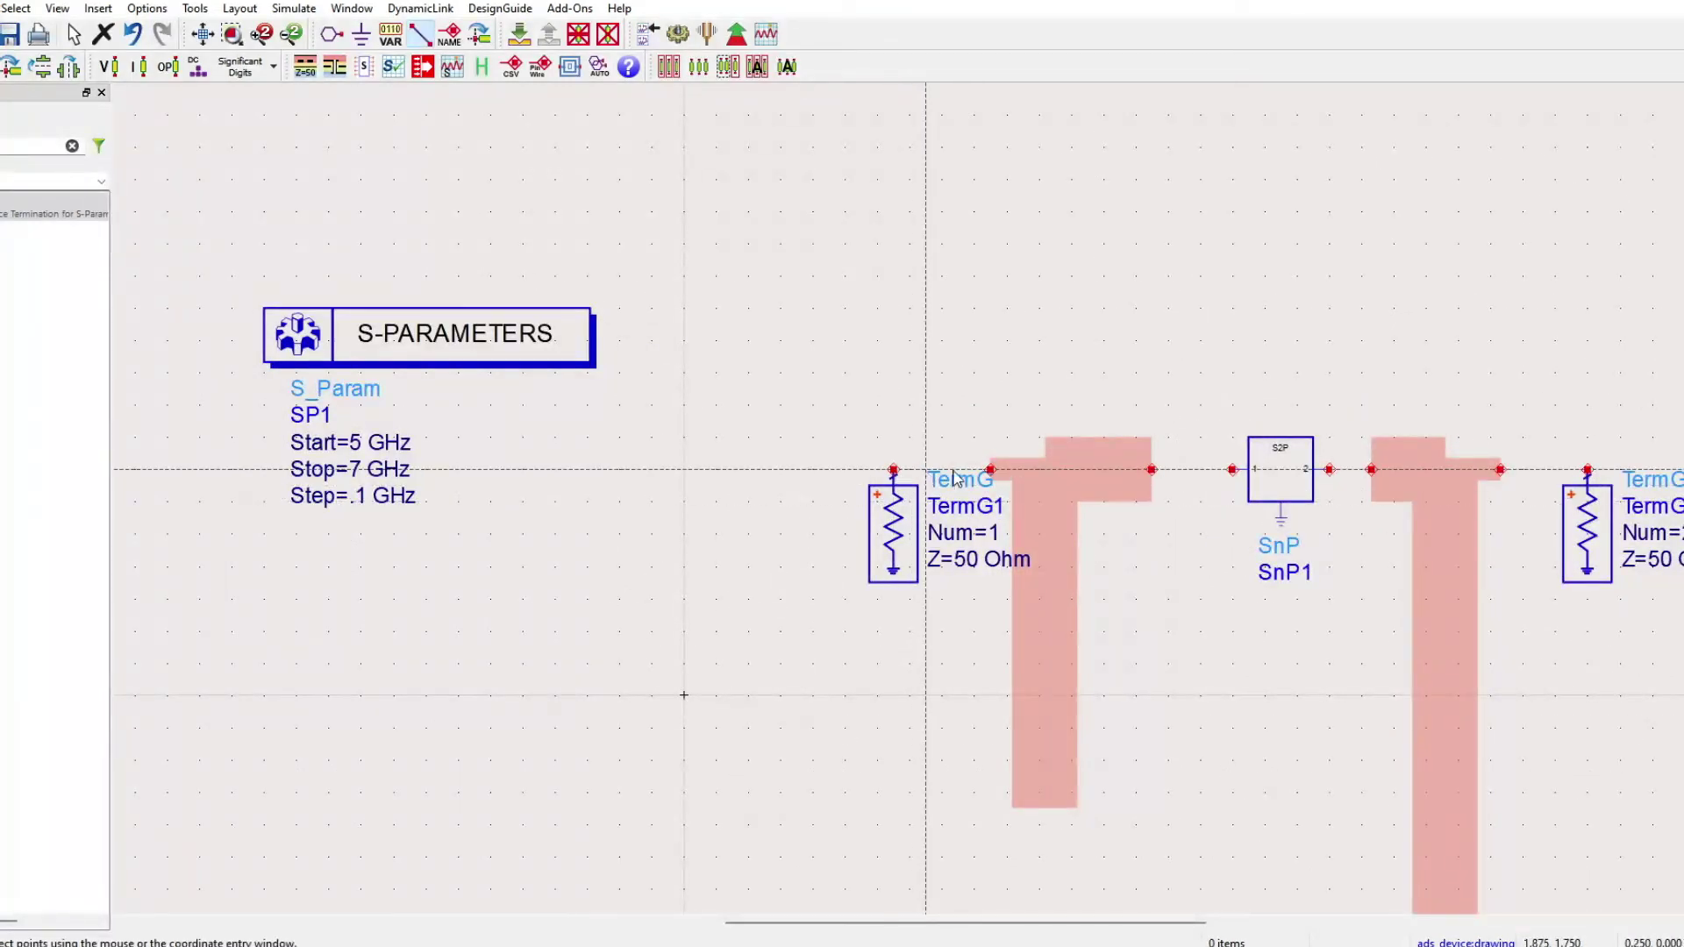
left_click(990, 470)
left_click(1151, 469)
left_click(1233, 469)
left_click(1330, 470)
left_click(1371, 469)
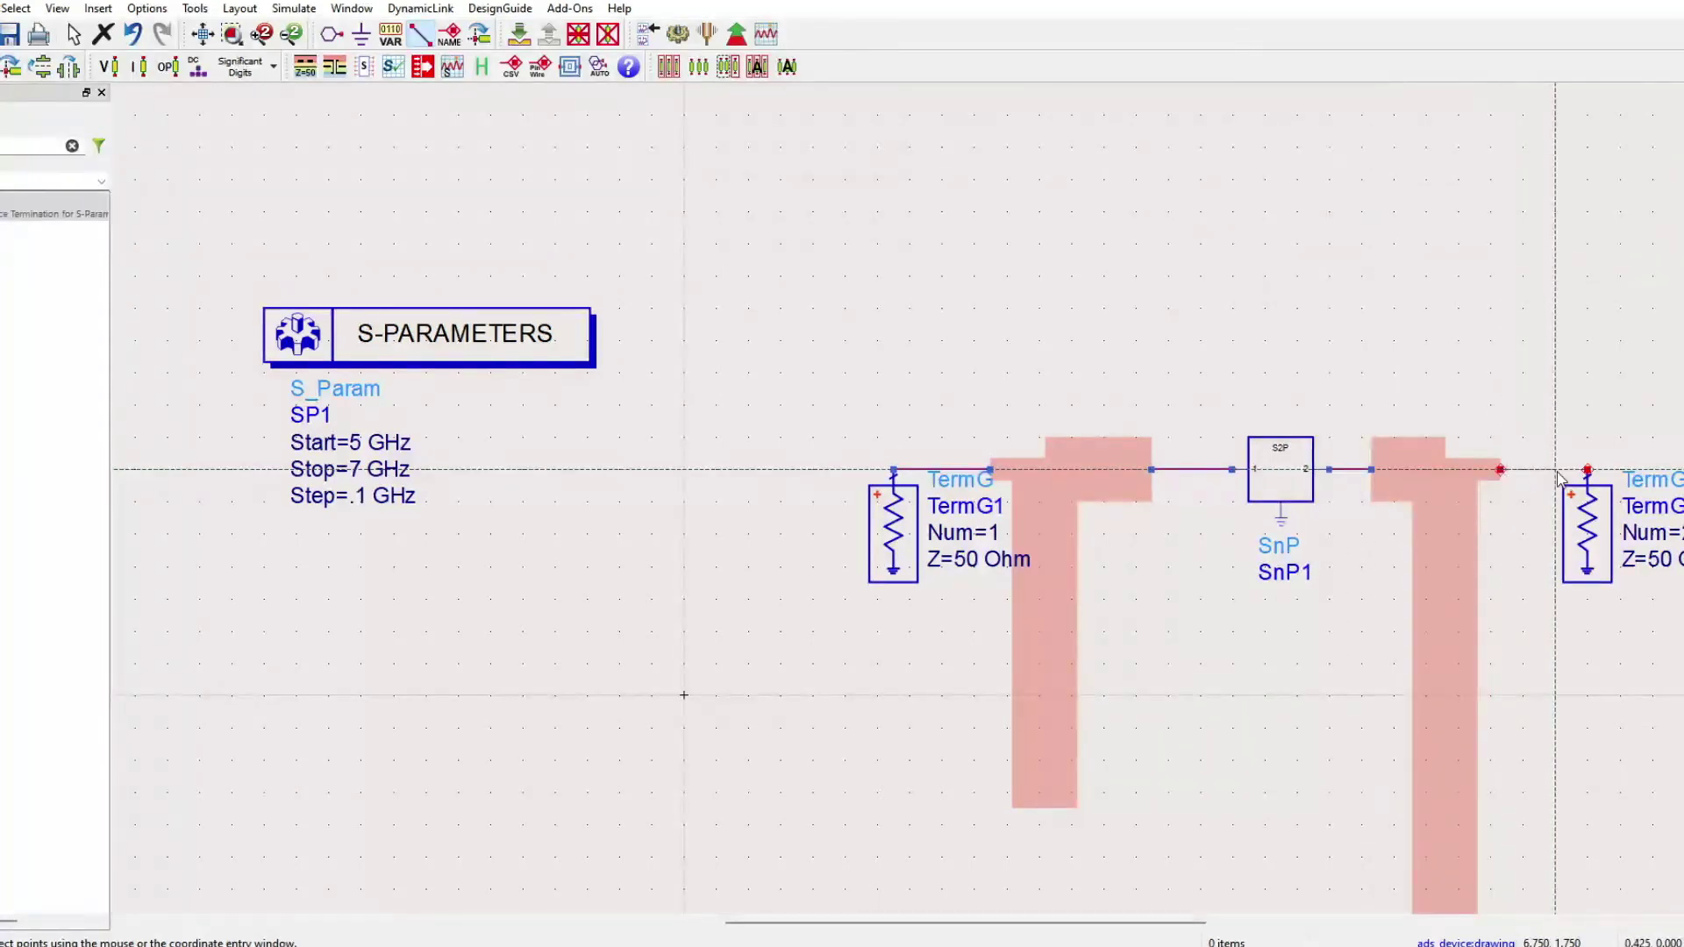
left_click(1588, 469)
key("Escape")
Move the GOAL block beneath the S-PARAMETERS block and review its dB(S(2,1)) limit settings
scroll(804, 396, "down", 2)
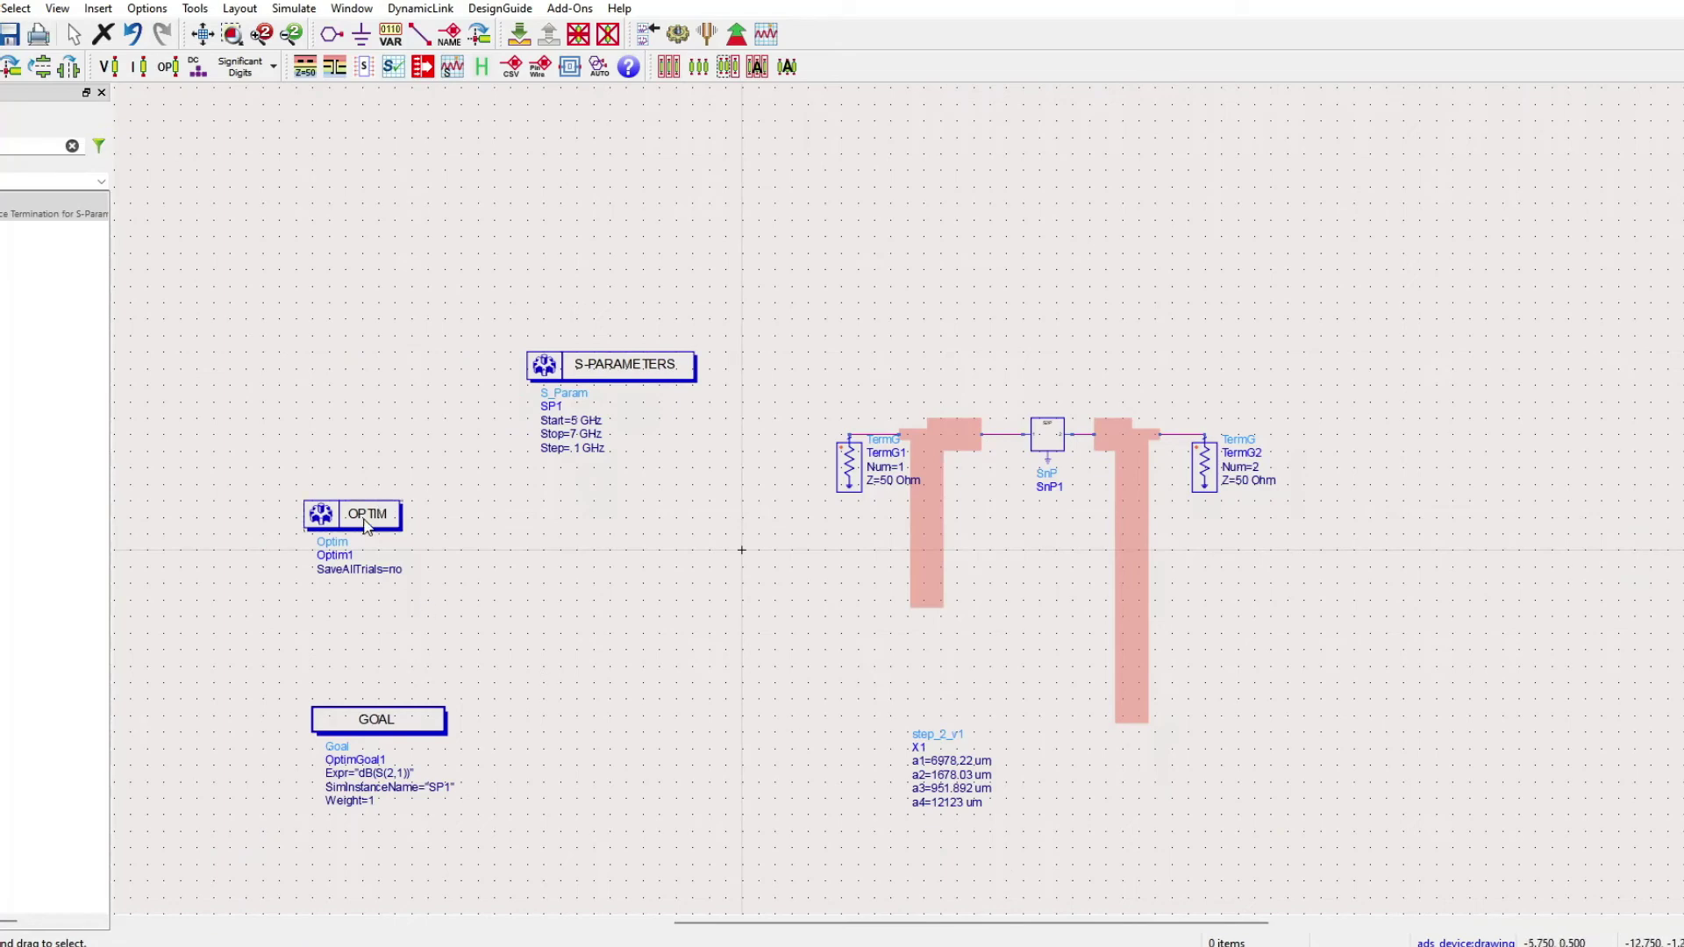
left_click_drag(379, 720, 621, 530)
double_click(619, 531)
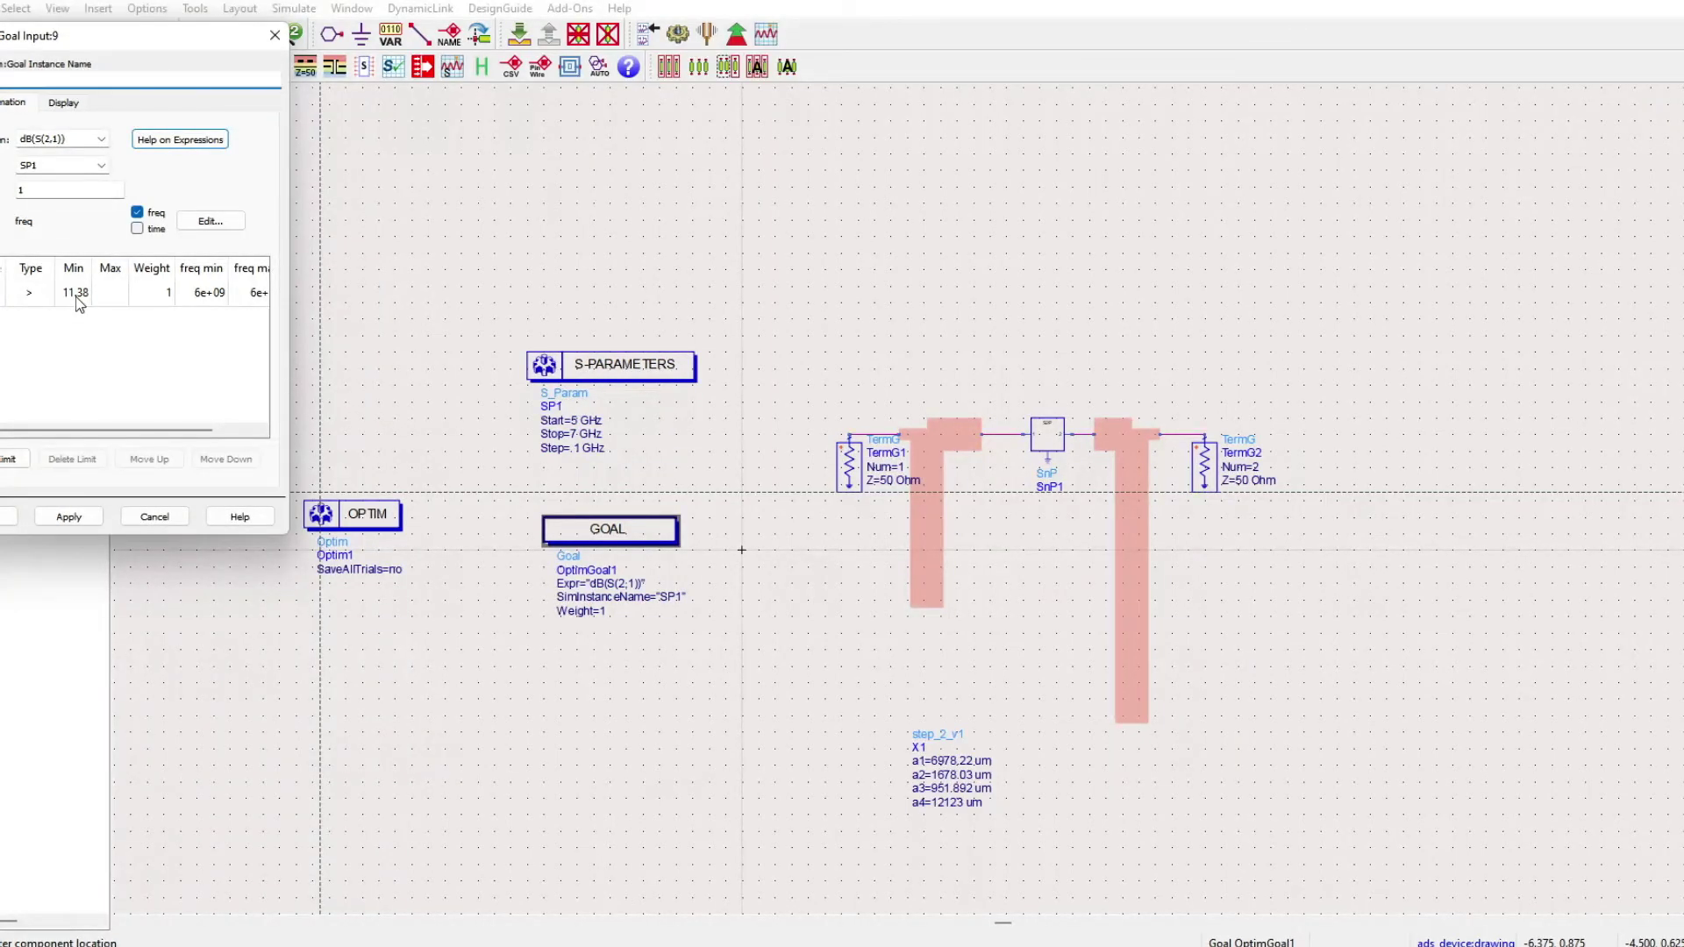
left_click(8, 517)
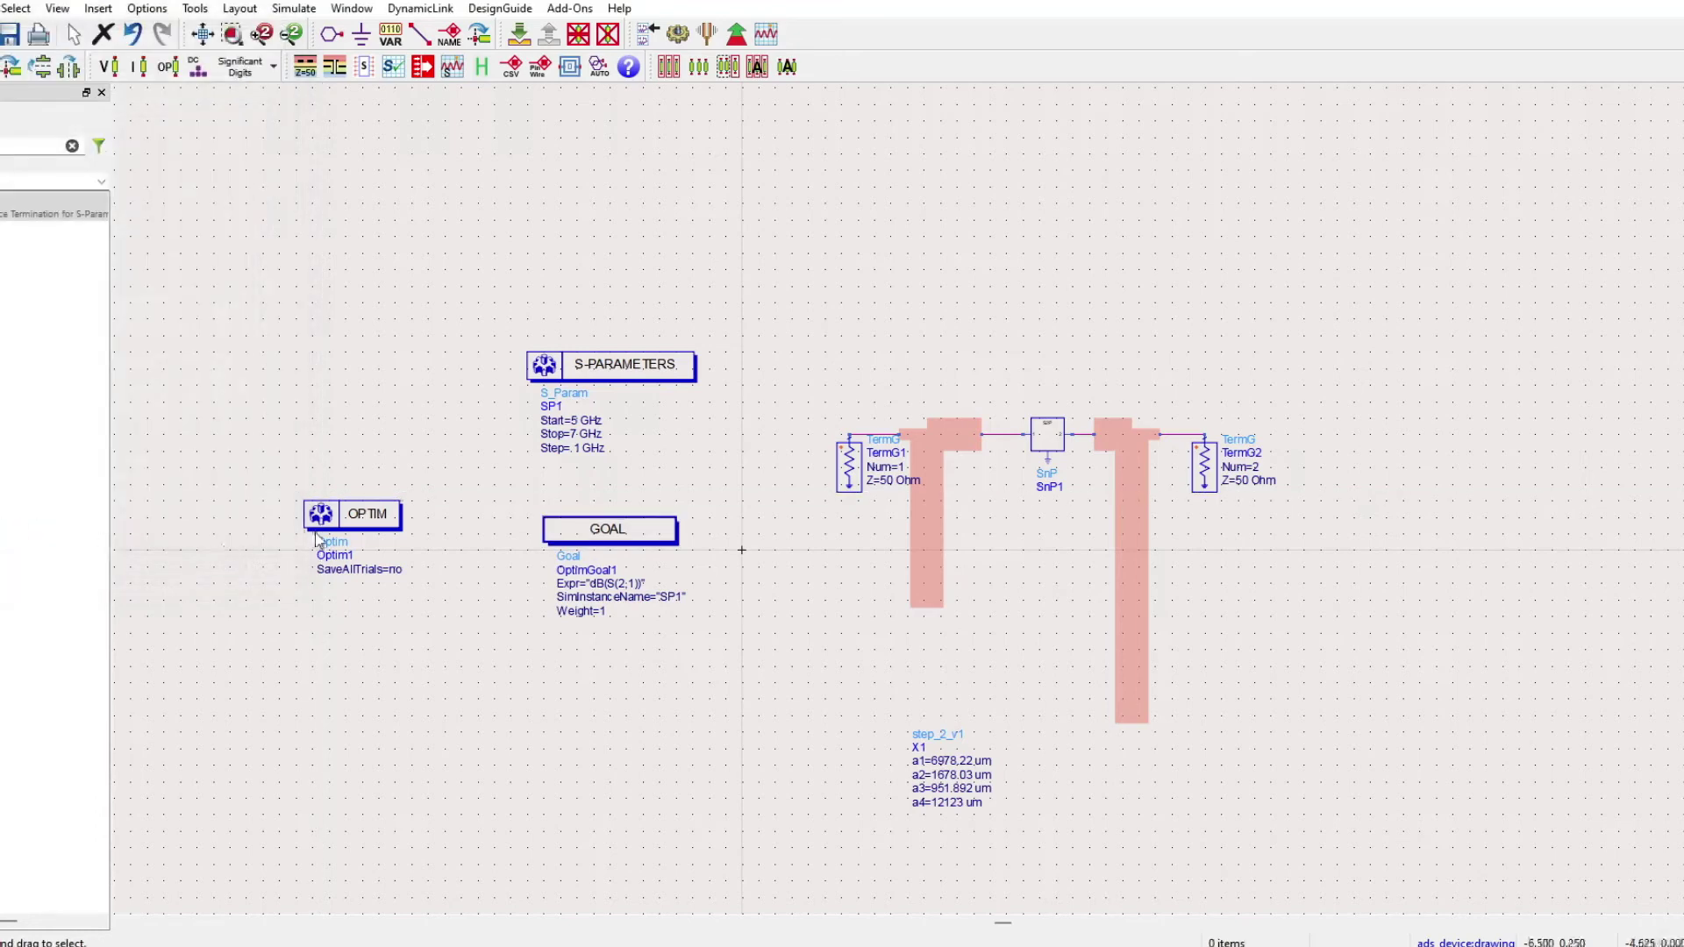
Set the OPTIM controller's number of iterations to 100
double_click(355, 521)
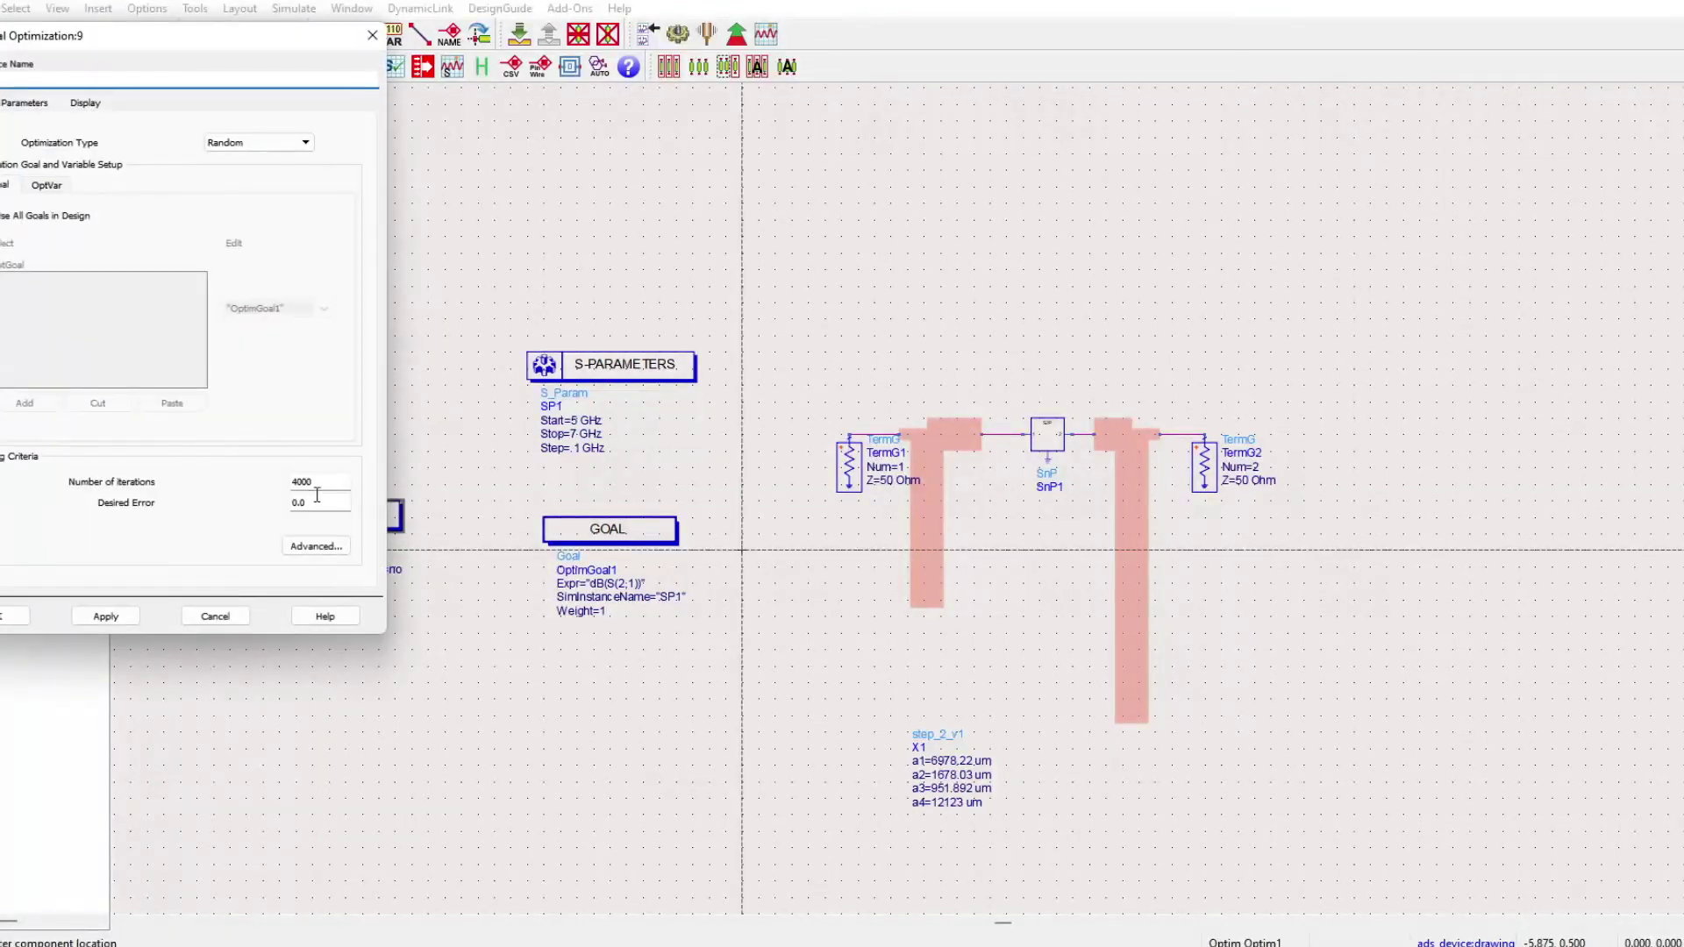
left_click_drag(321, 484, 286, 479)
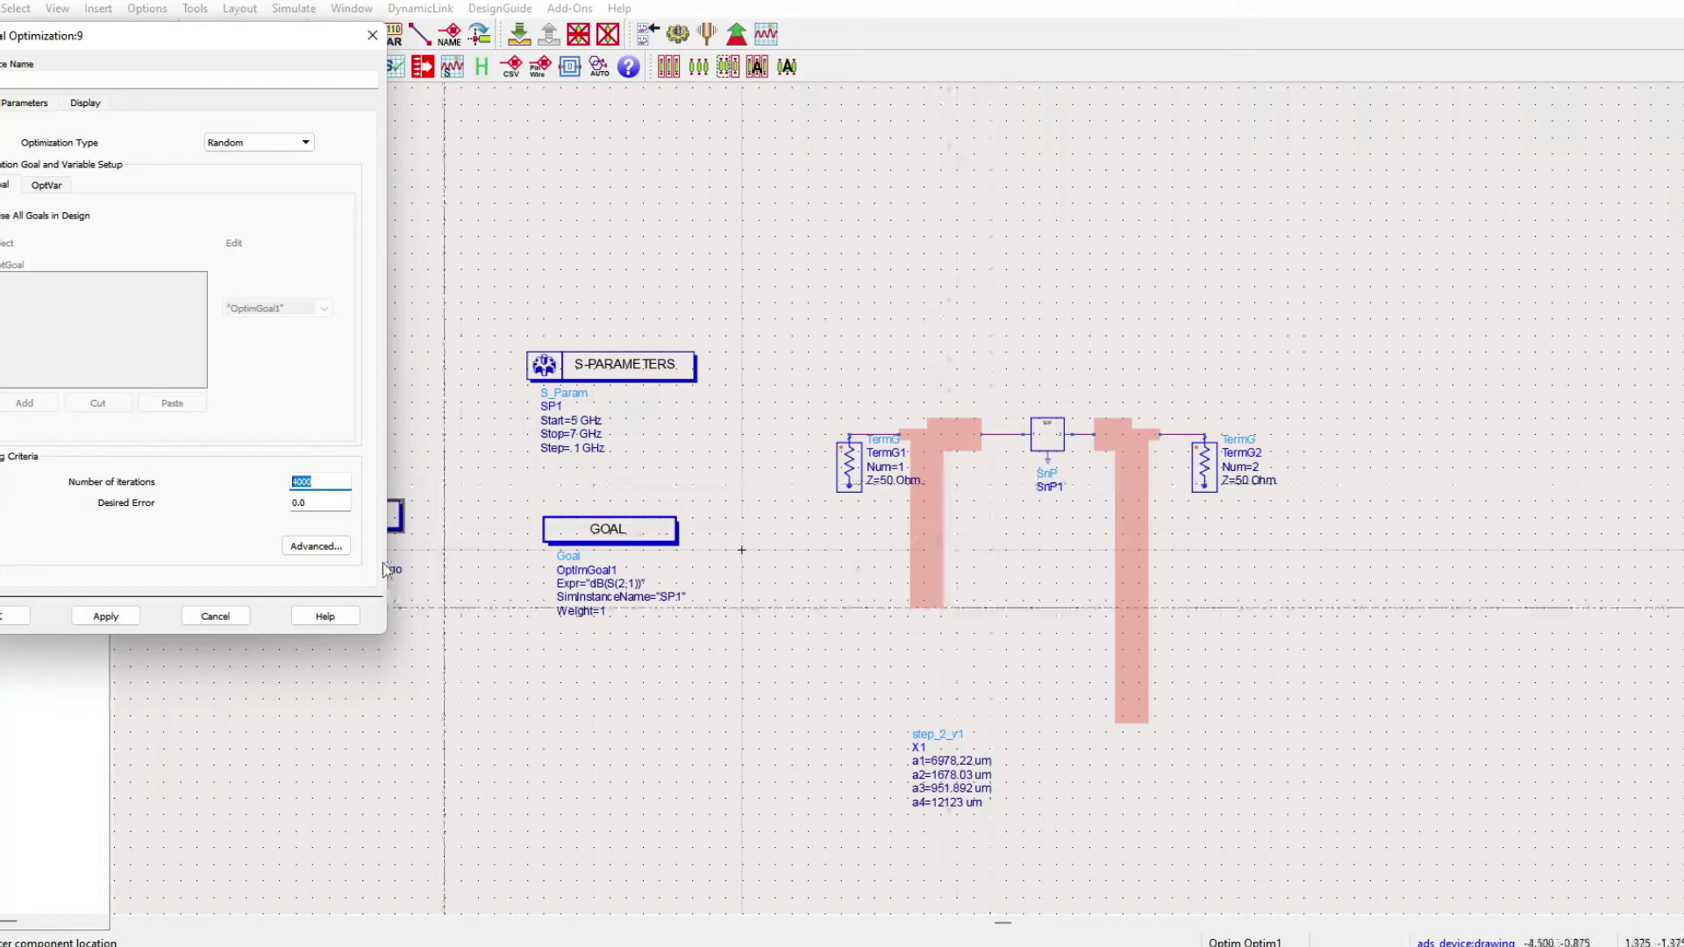
left_click(332, 483)
key("BackSpace")
key("BackSpace")
key("BackSpace")
key("BackSpace")
type("100")
left_click_drag(317, 482, 293, 481)
left_click(14, 616)
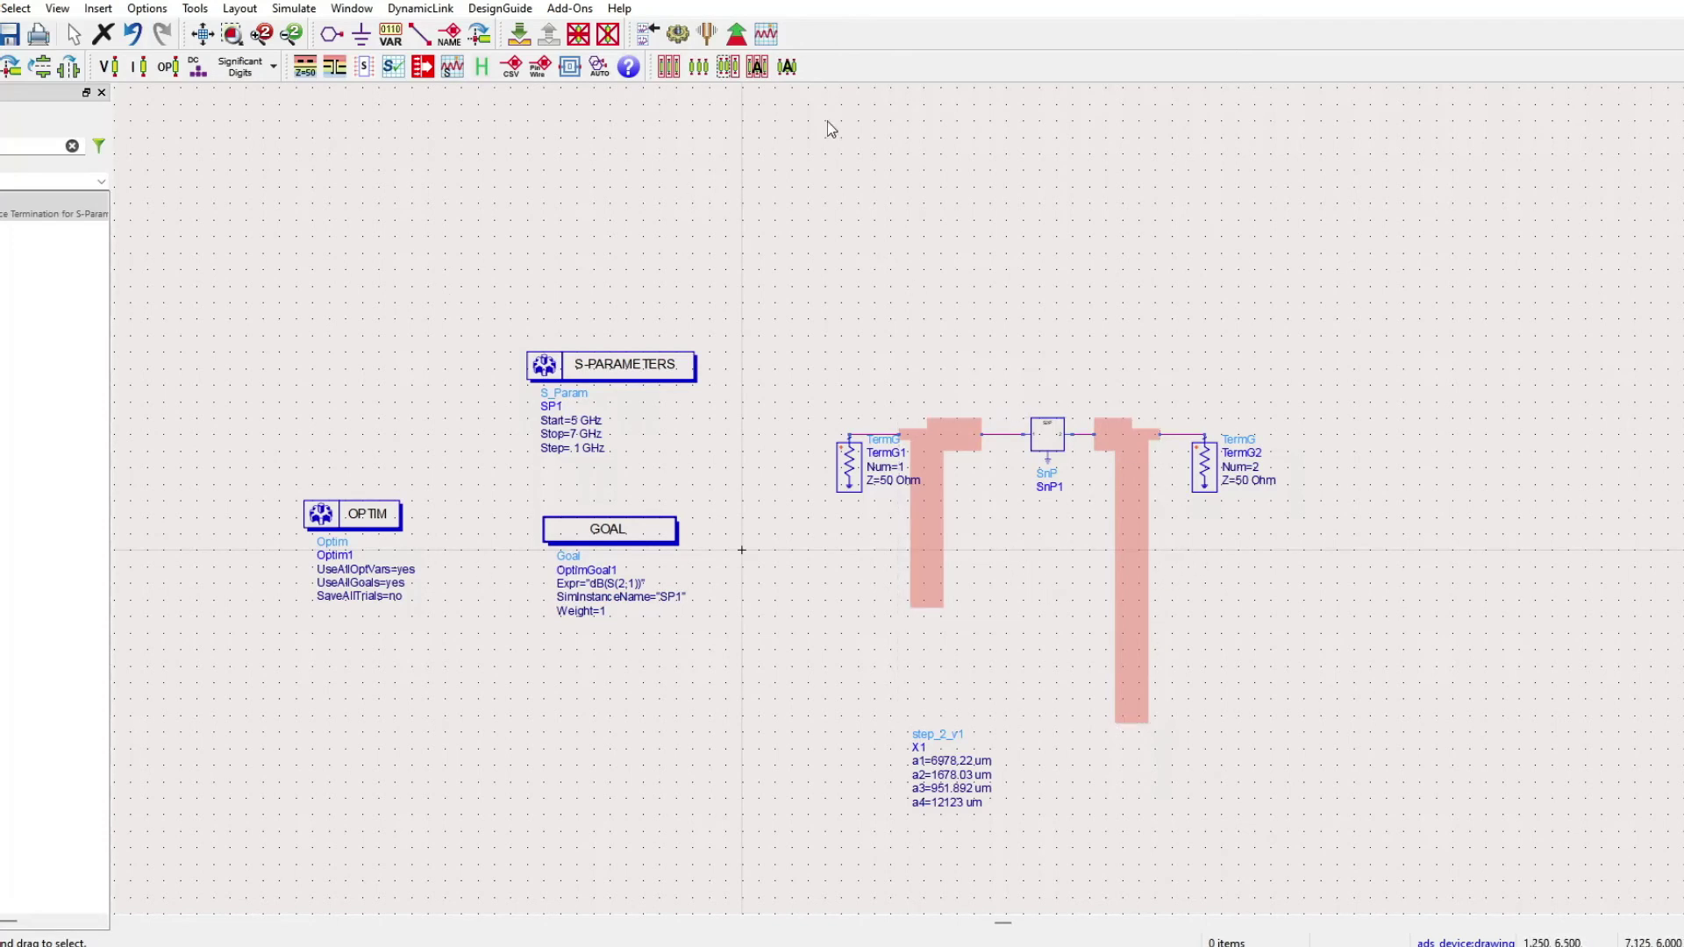
Try to run the optimization of the step3 schematic and close the simulation status window
left_click(736, 37)
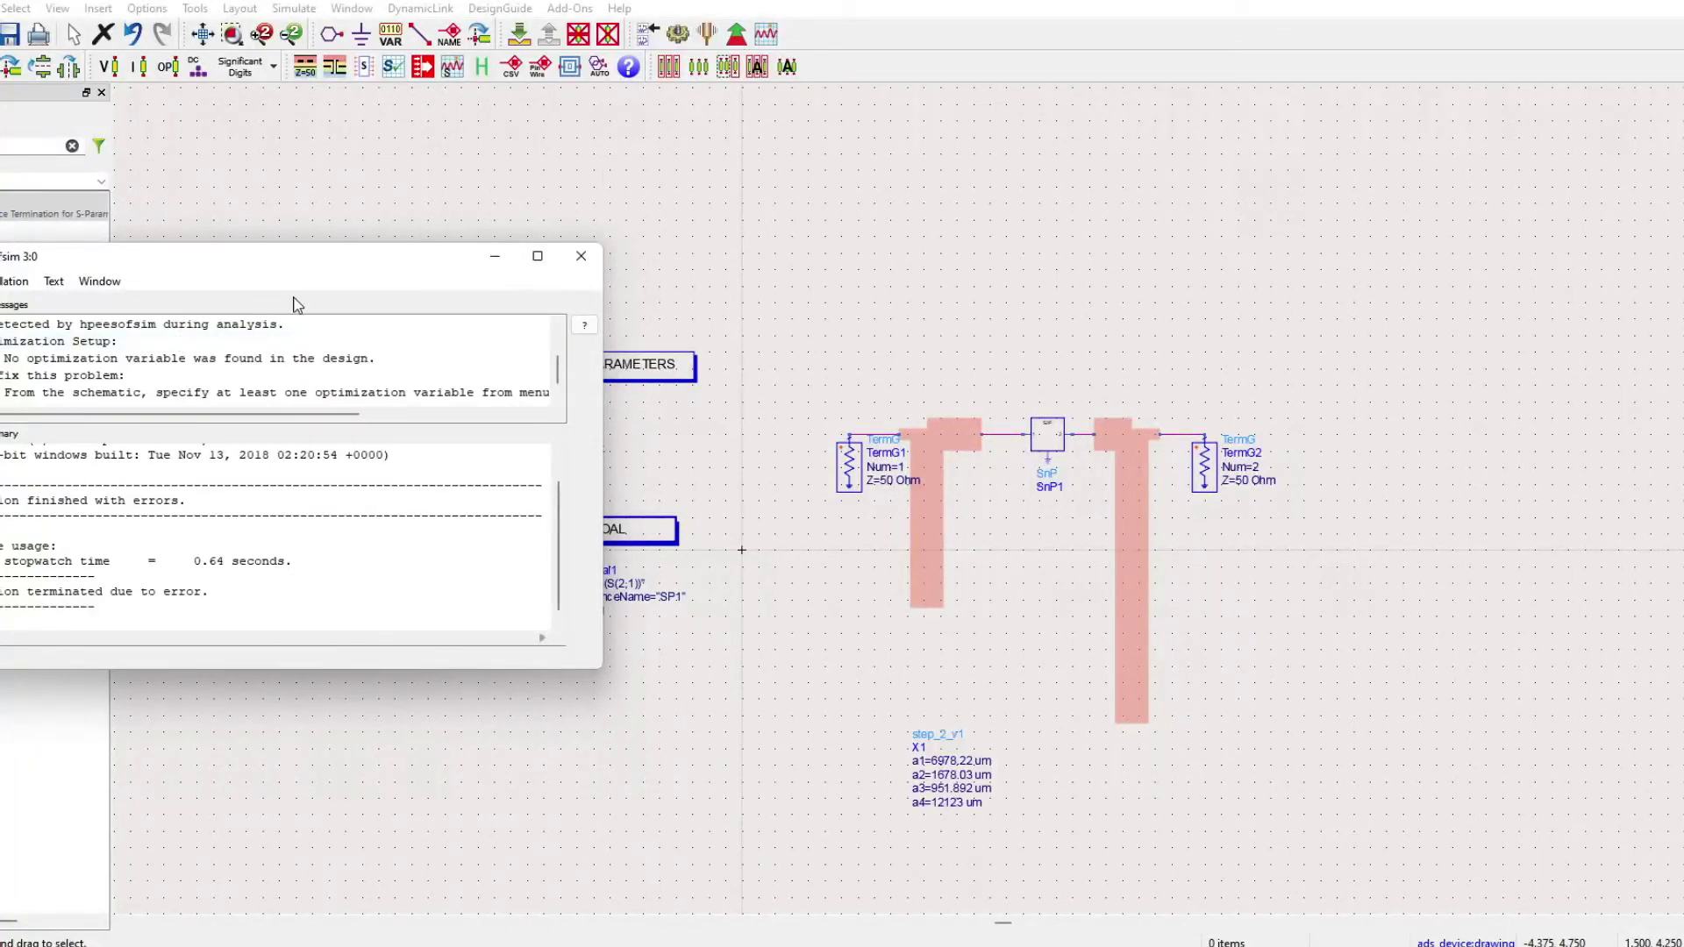
left_click(579, 257)
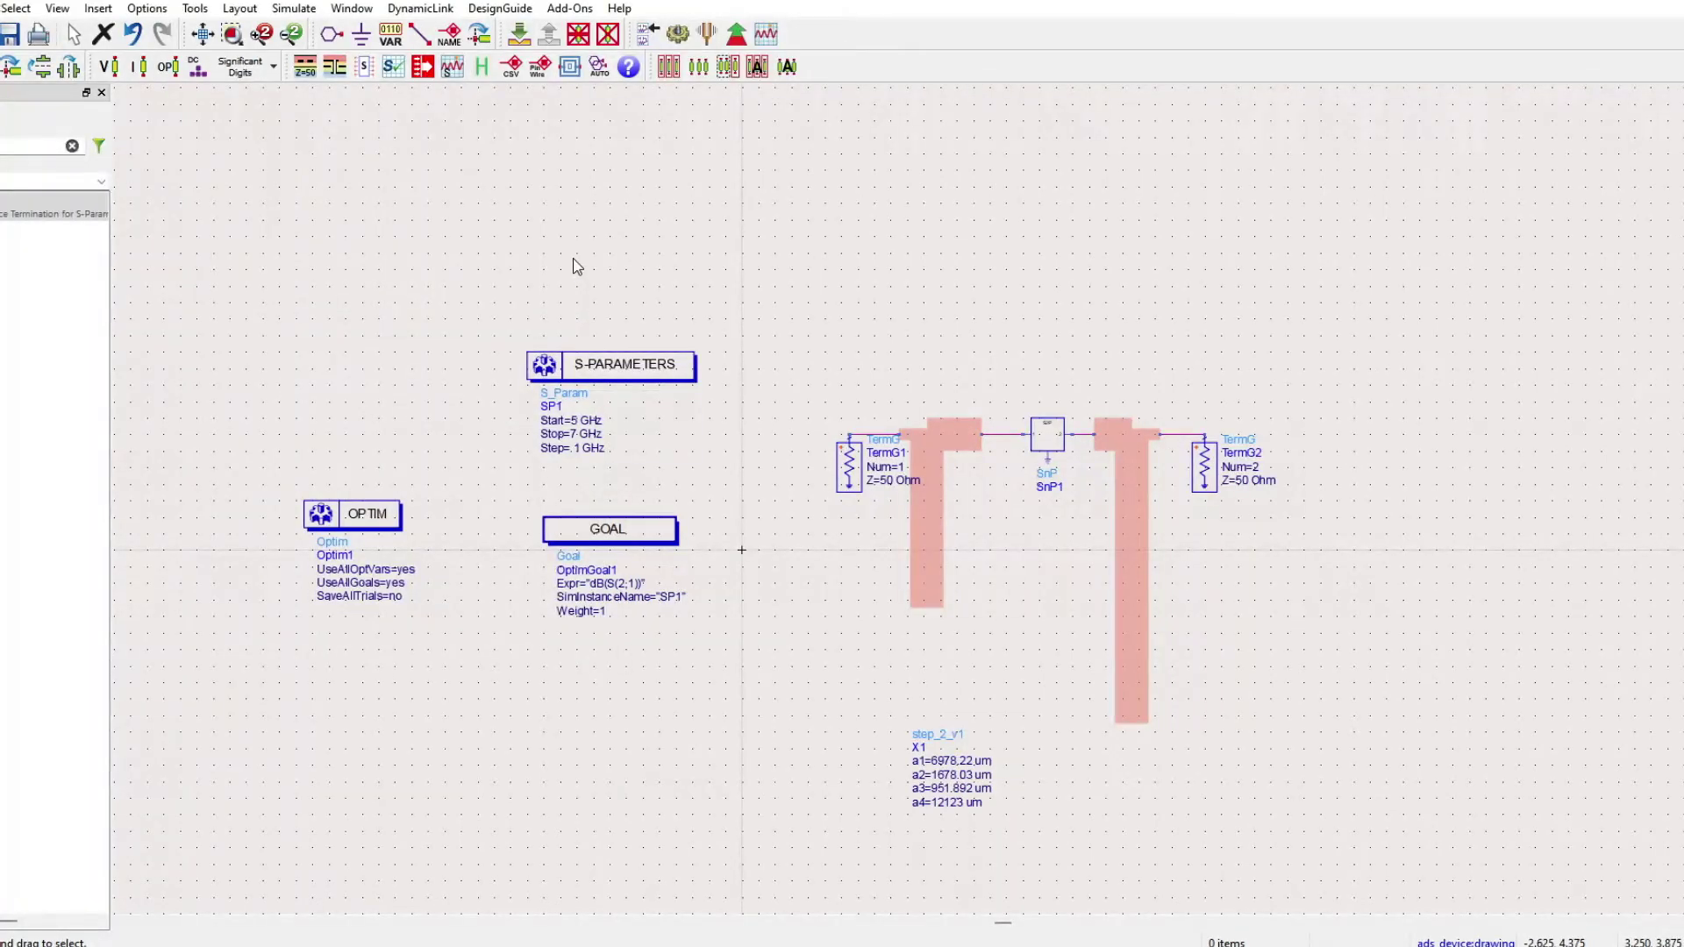
left_click_drag(274, 456, 760, 643)
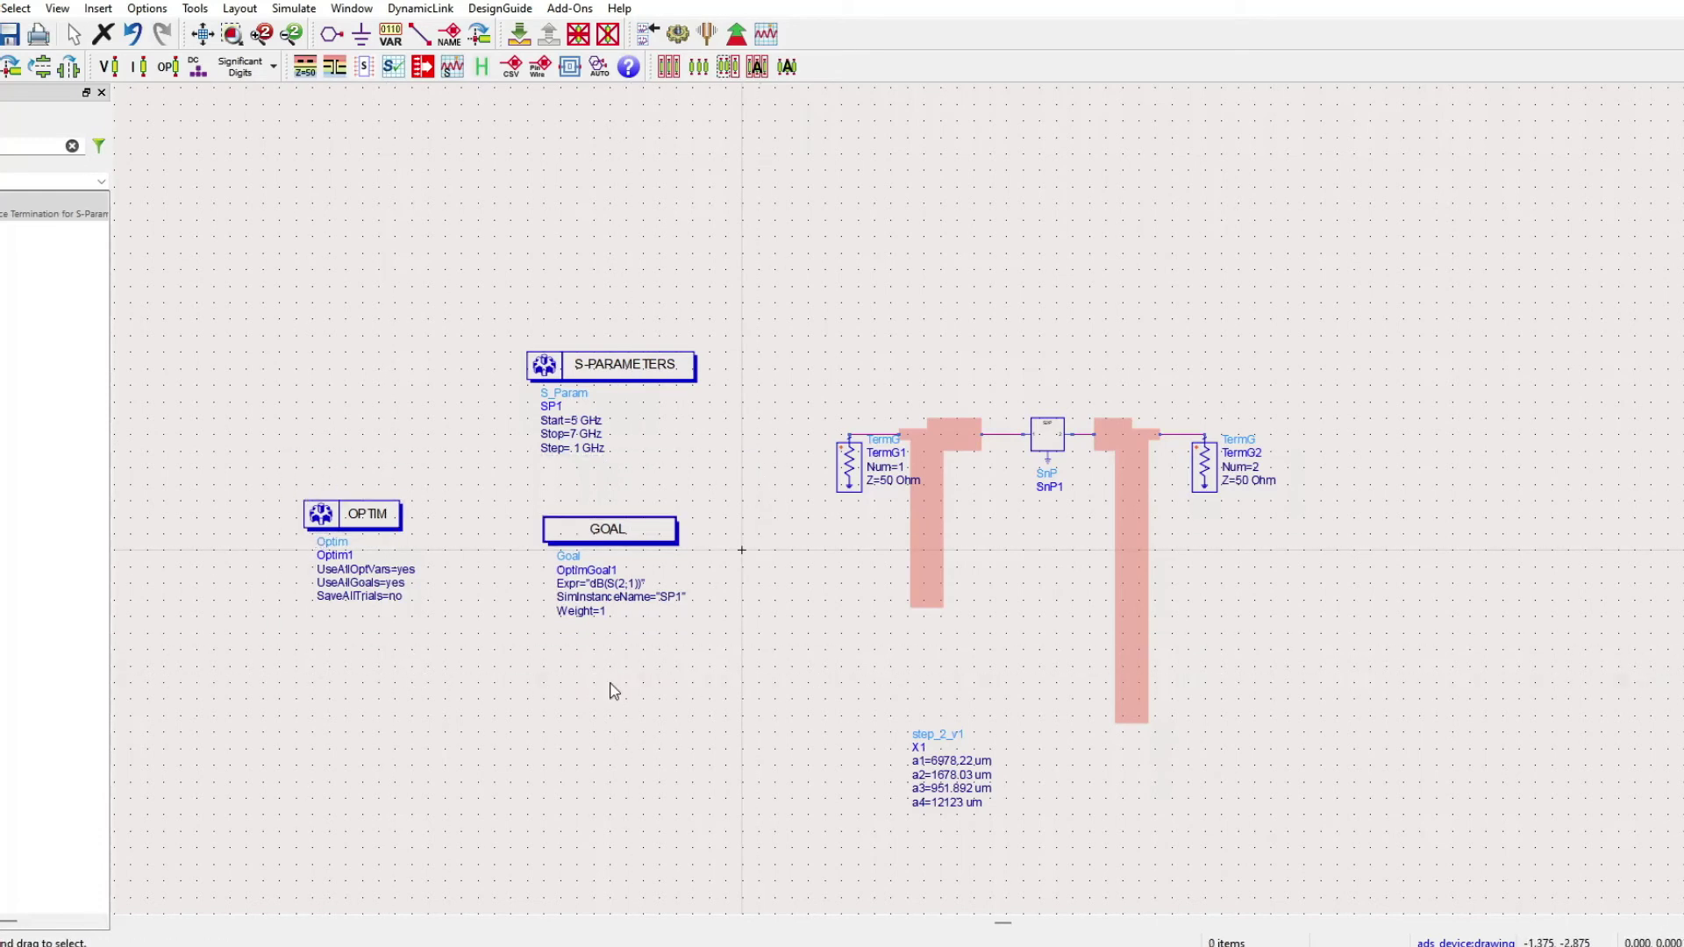
Enable optimization for parameters a1, a2, a3 and a4 of X1 in the simulation variables setup
left_click(292, 8)
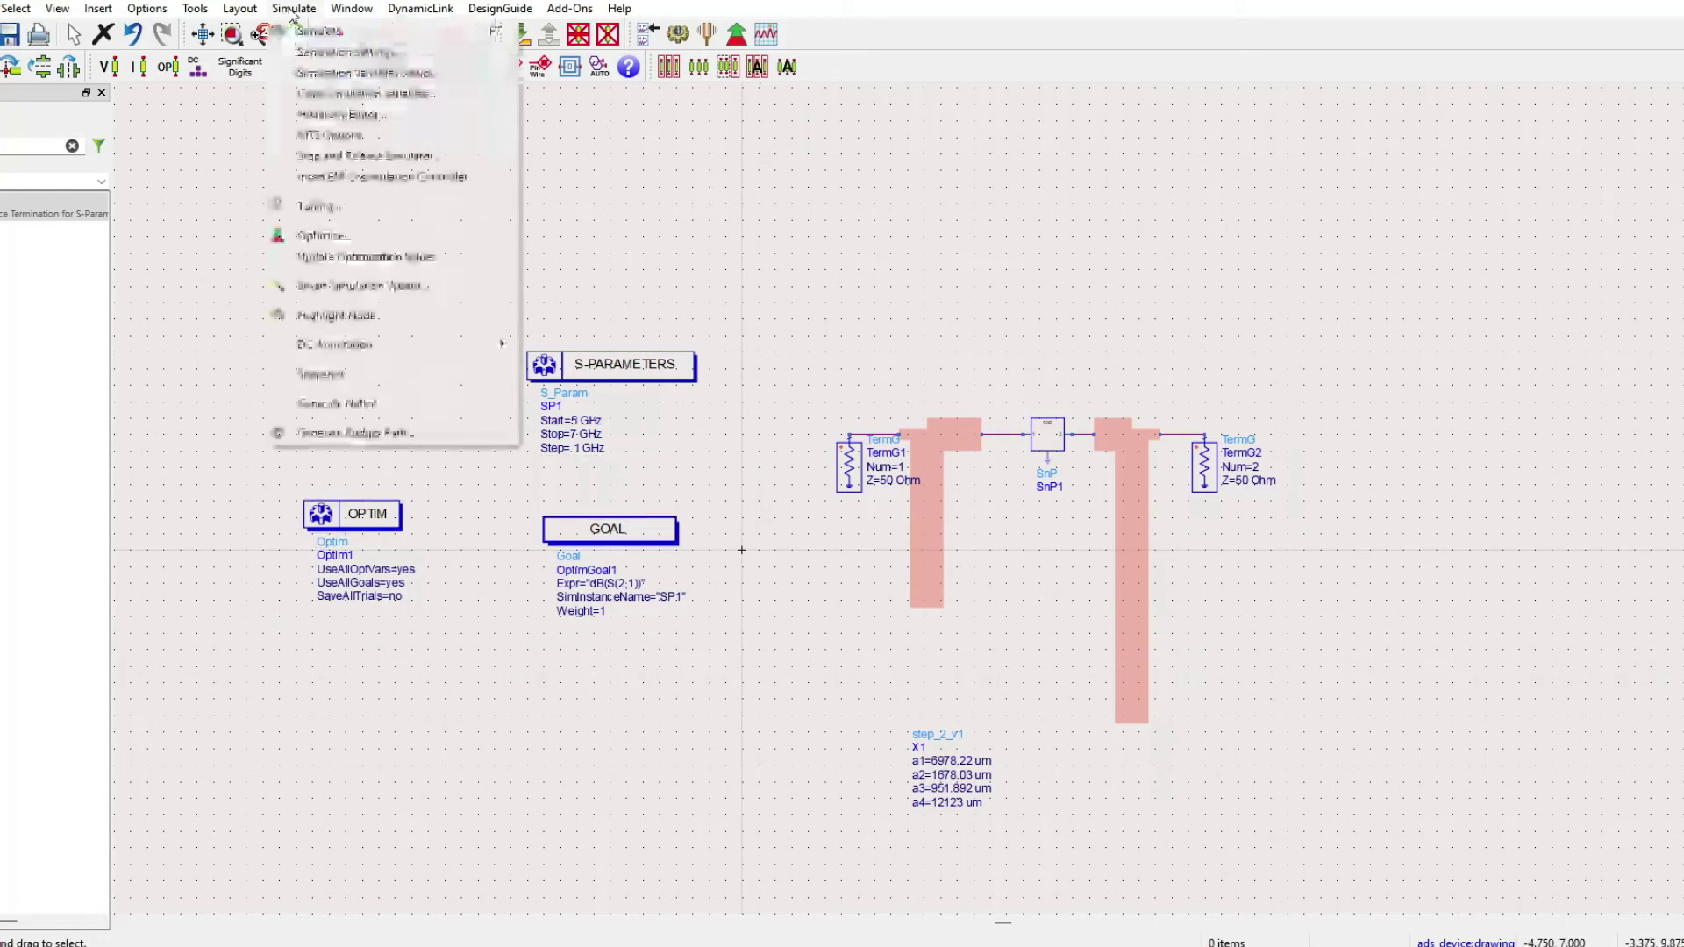
left_click(312, 77)
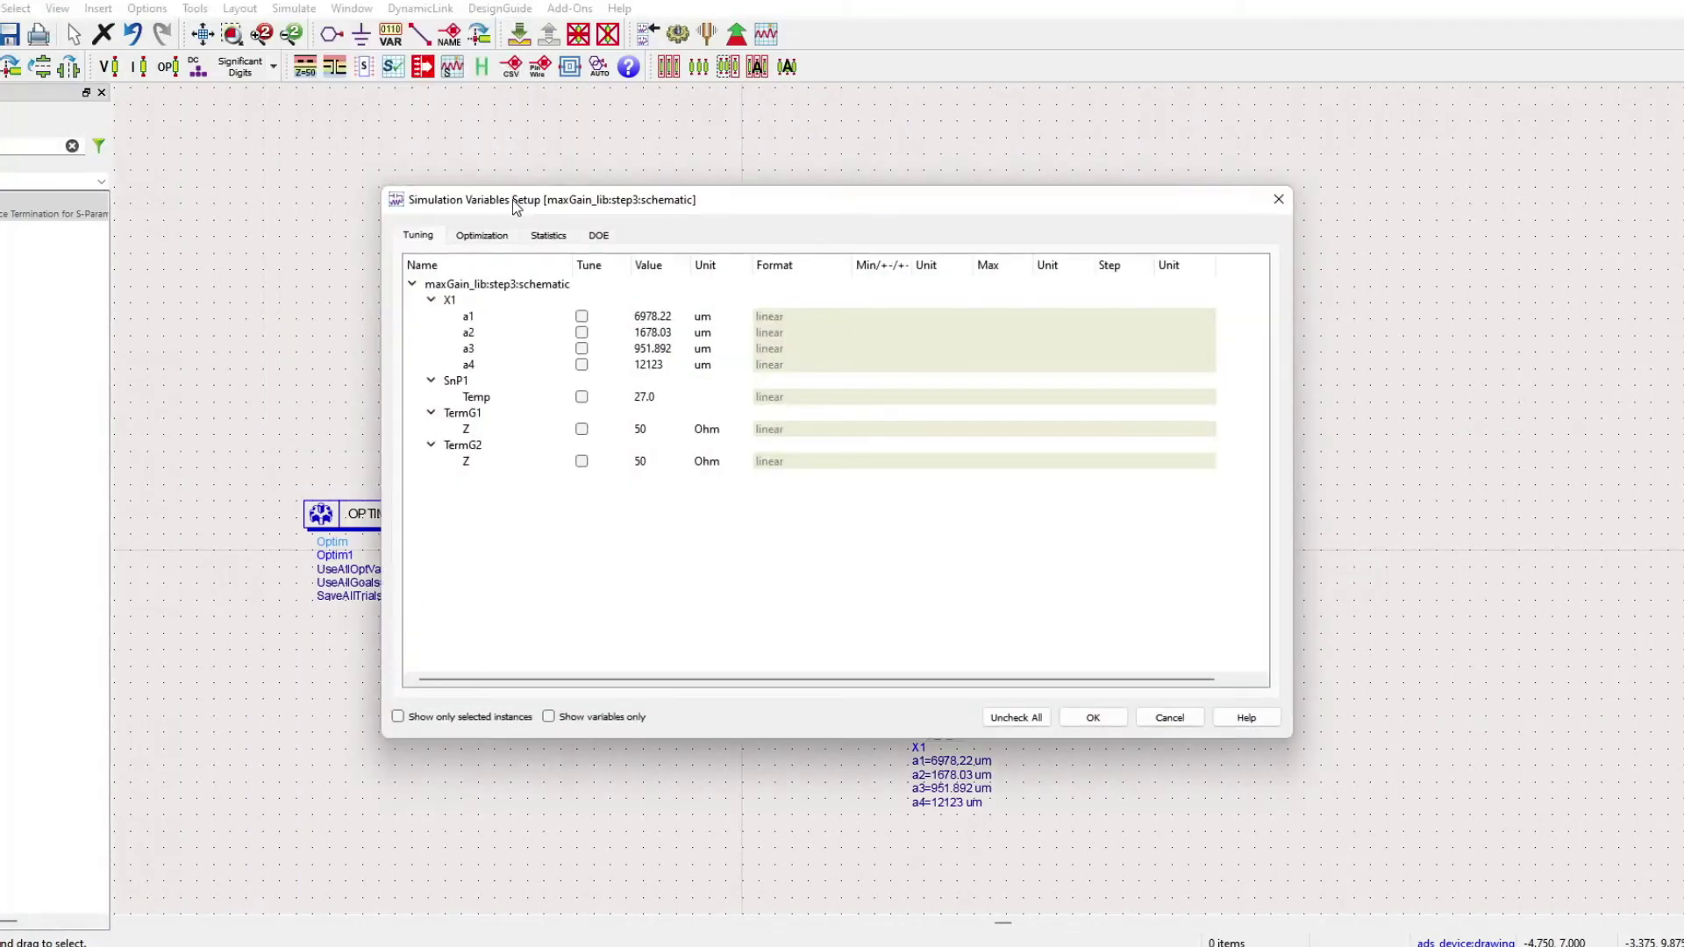
left_click_drag(514, 201, 522, 185)
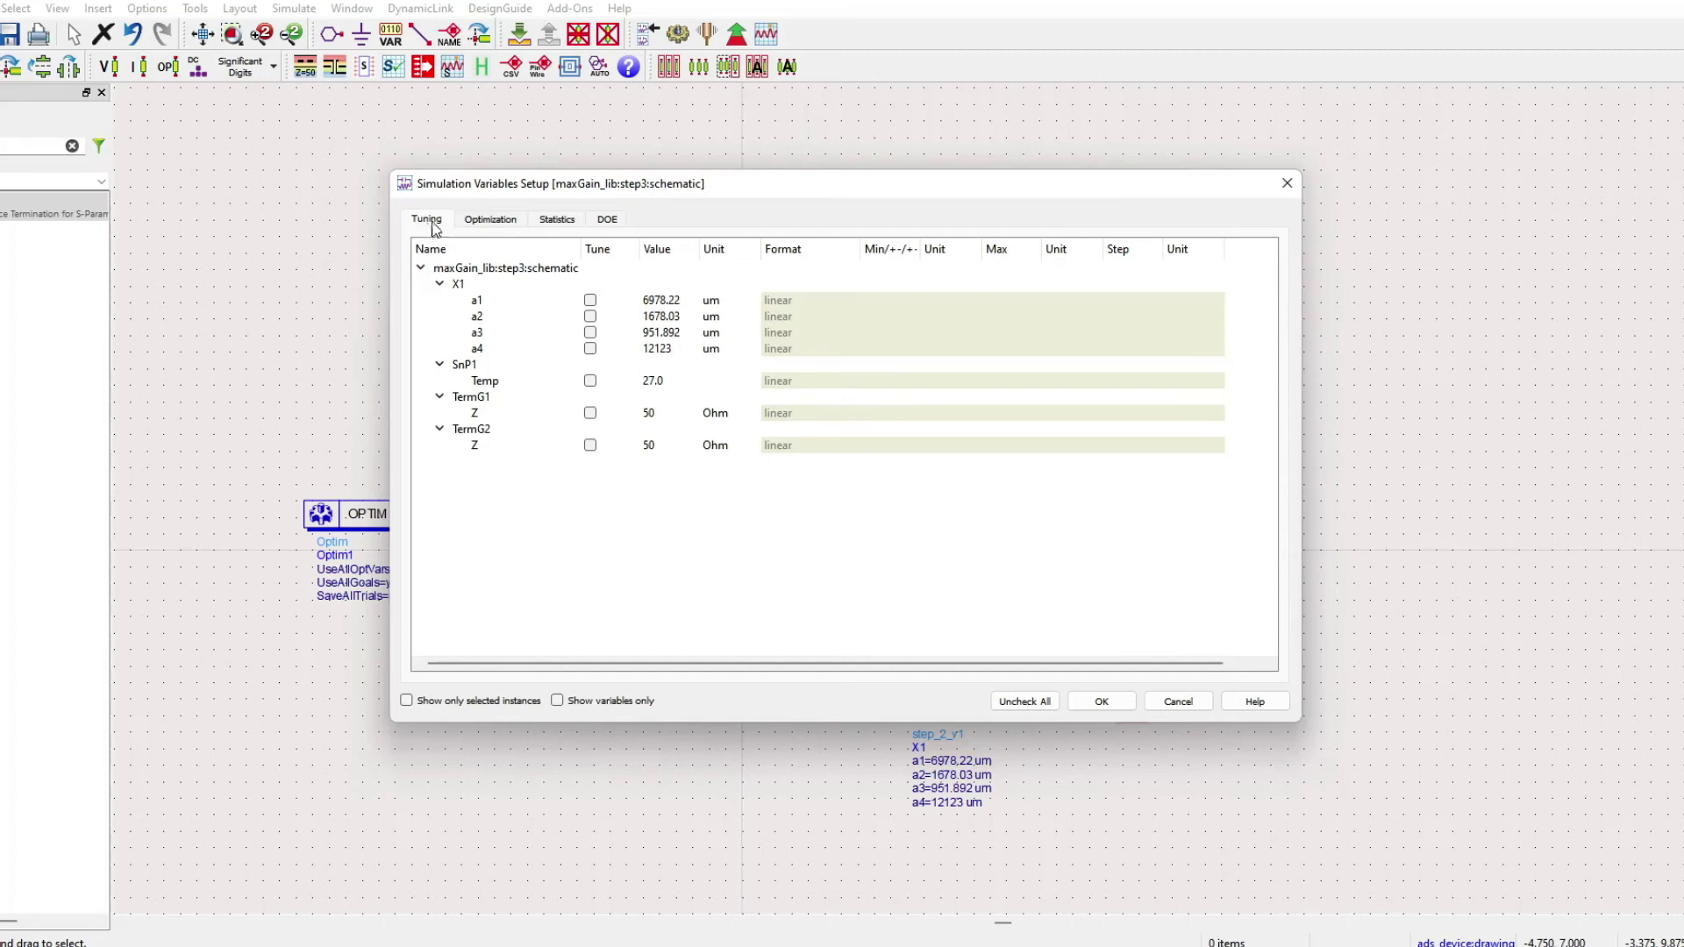
left_click(491, 220)
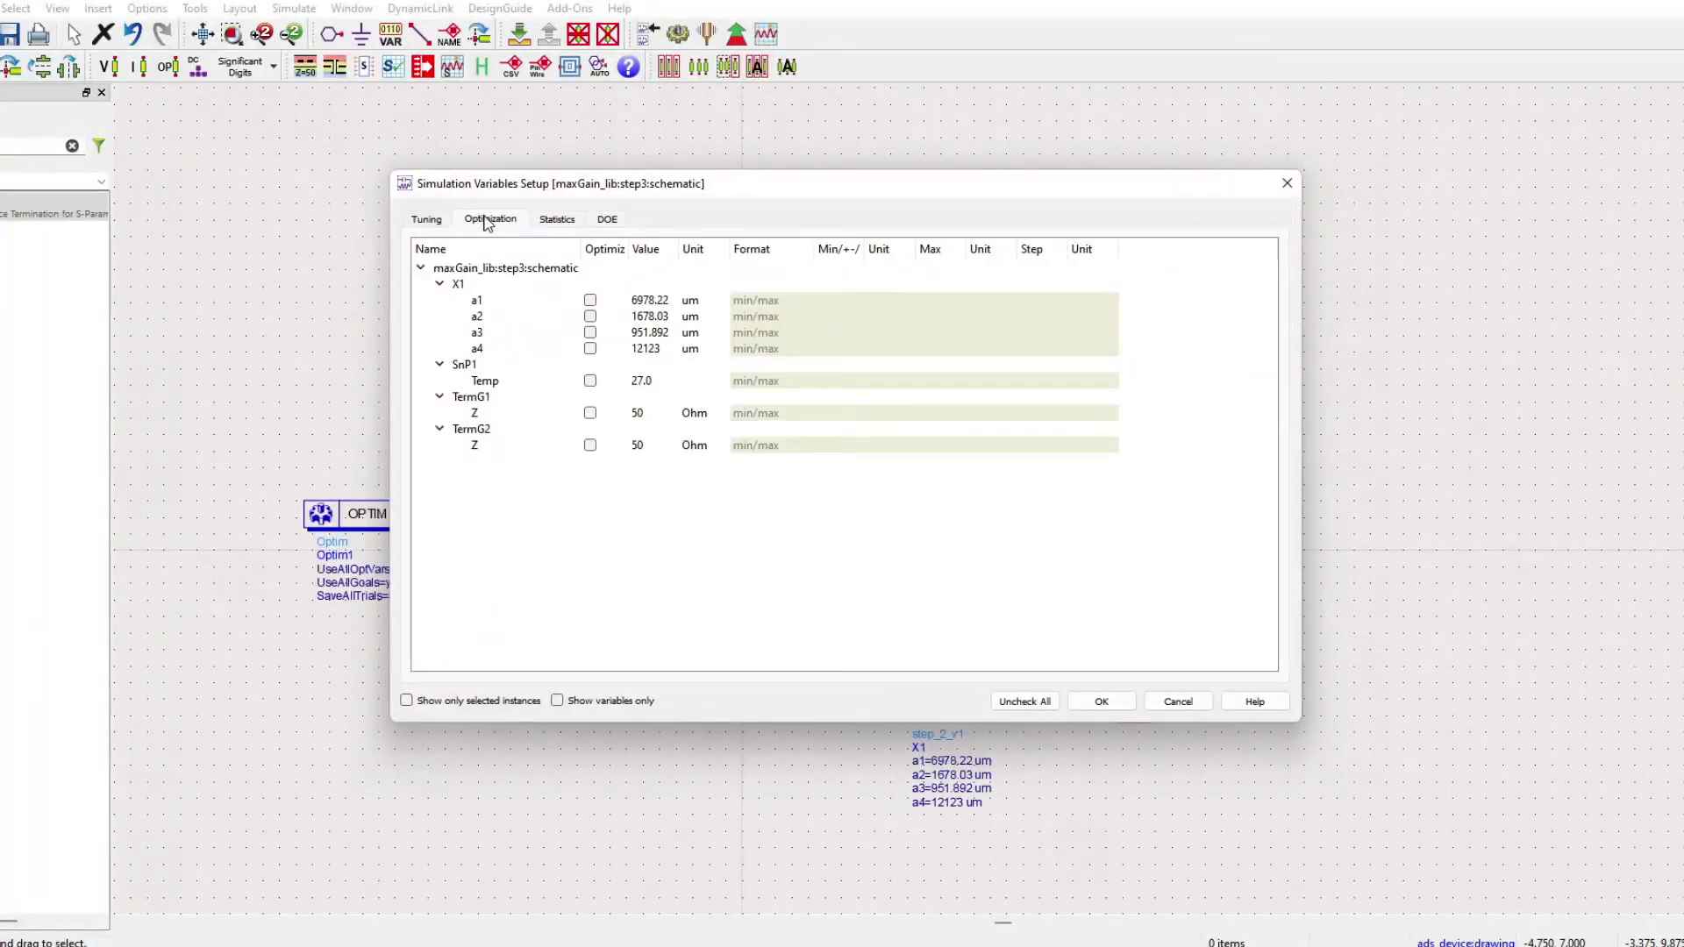
left_click(439, 223)
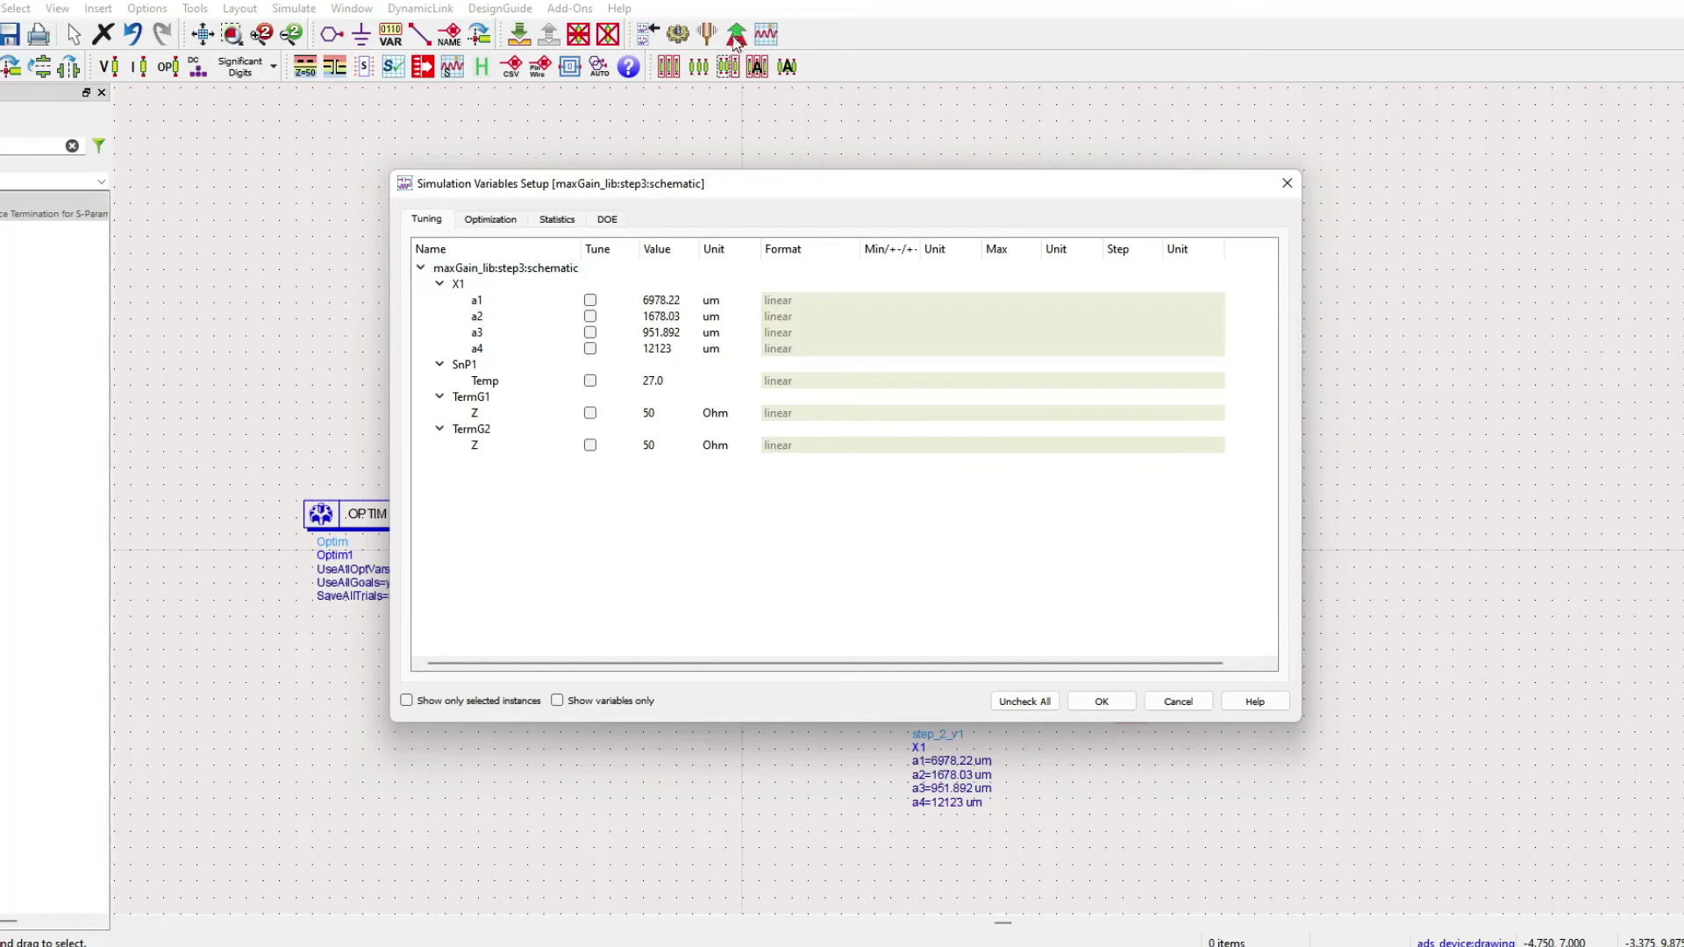
left_click(485, 221)
left_click(590, 300)
left_click(590, 317)
left_click(591, 333)
left_click(590, 349)
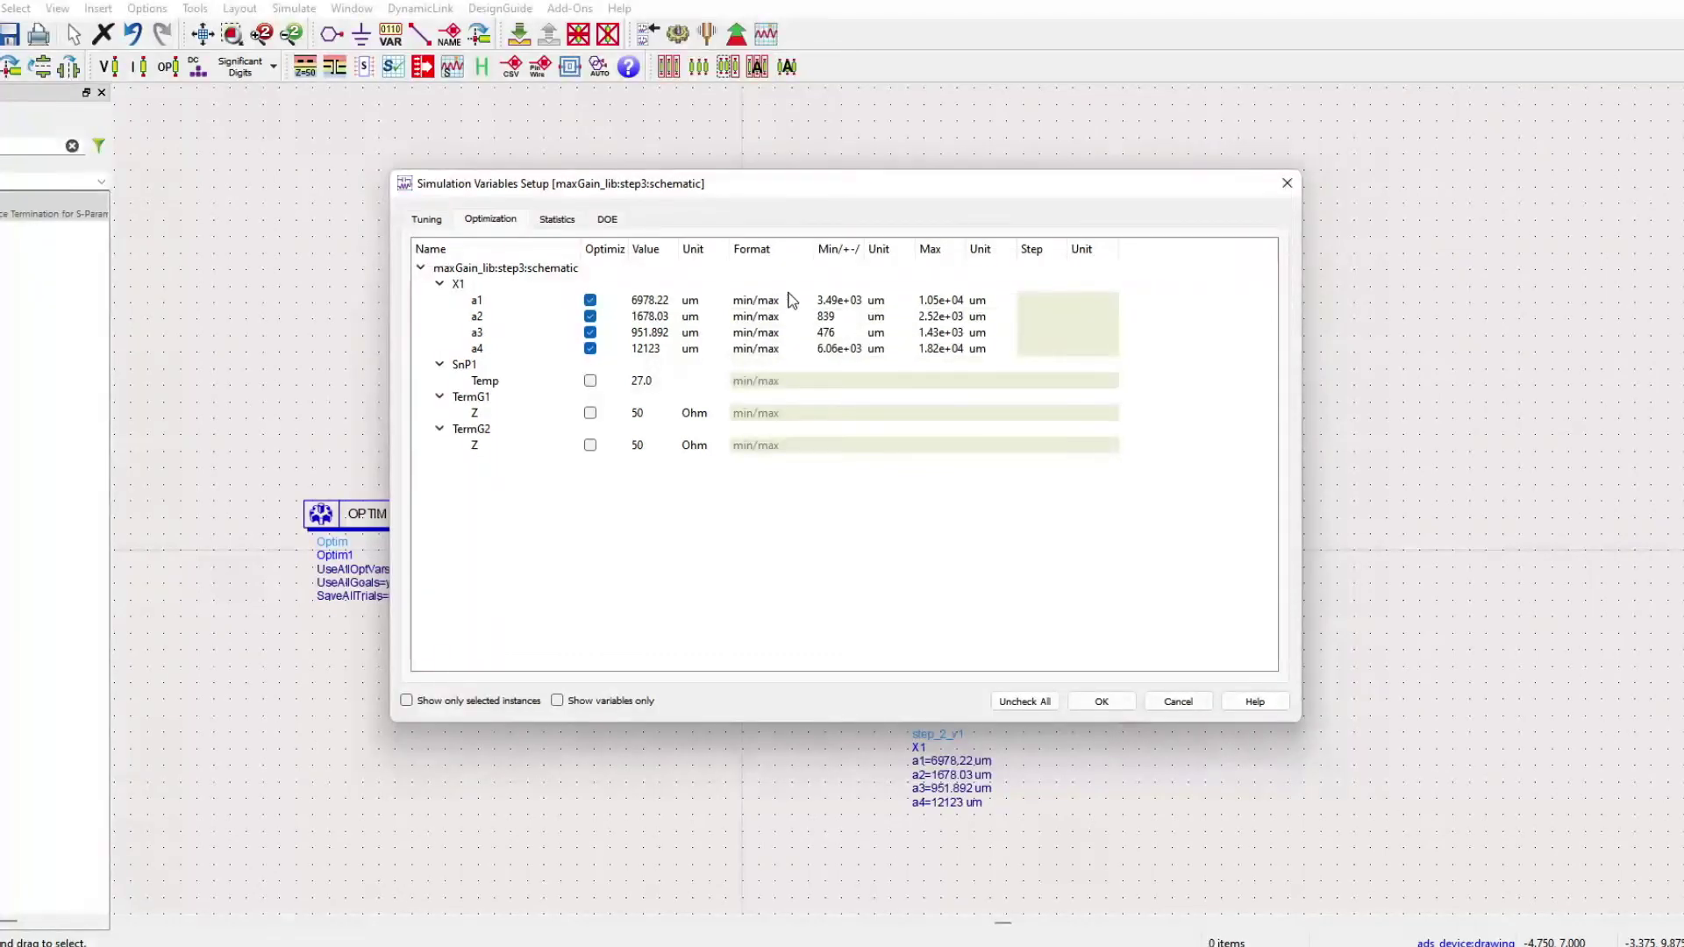
Review the minimum and maximum limits of a1, a2, a3 and a4 and apply the optimization variable setup
left_click(825, 300)
left_click(829, 317)
left_click(829, 333)
left_click(834, 349)
left_click(932, 349)
left_click(931, 333)
left_click(932, 320)
left_click(931, 304)
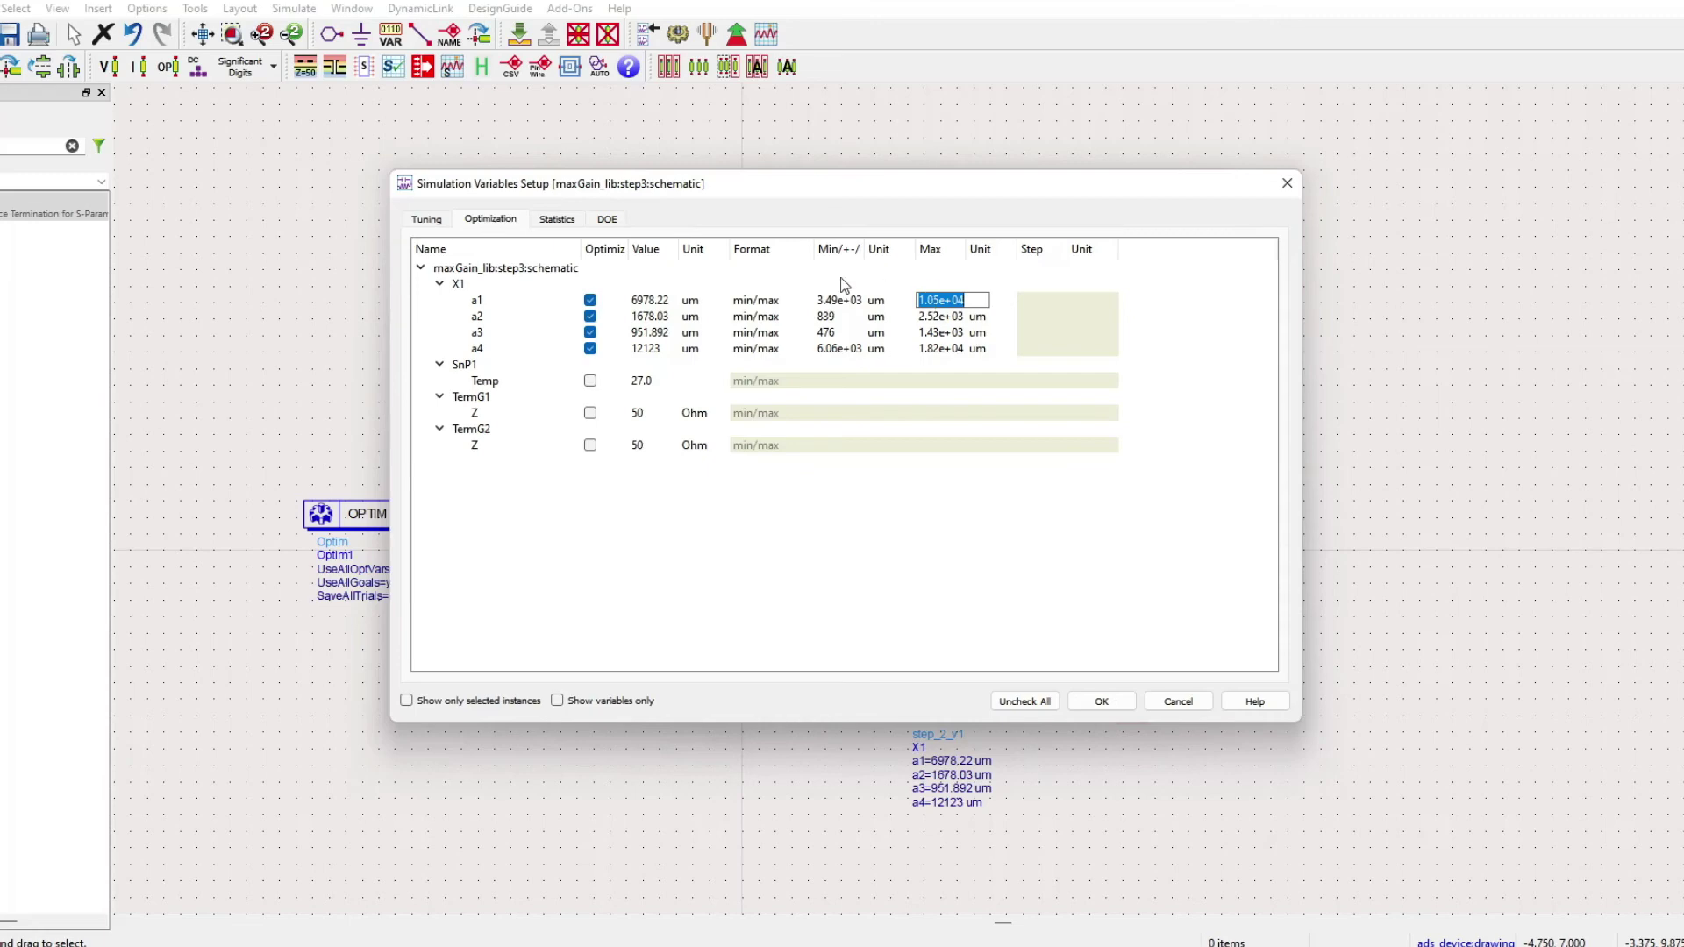
left_click(1094, 699)
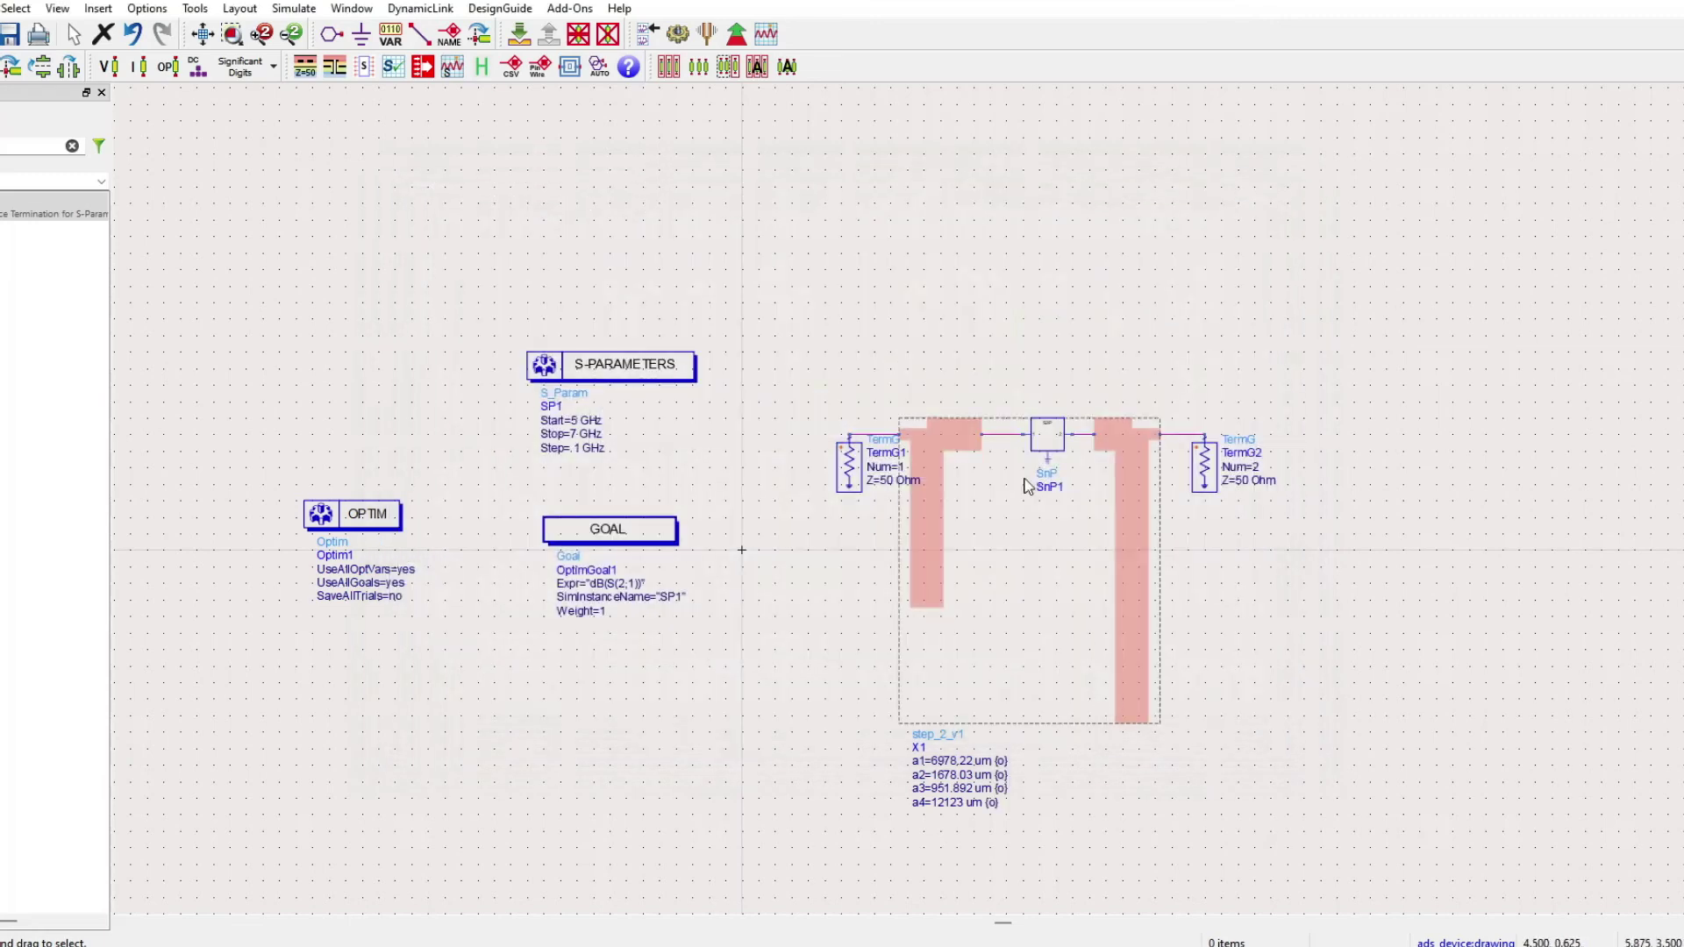
Run the optimization of the step3 schematic, pause it after about 30 iterations, and simulate with the current variable values
left_click(736, 35)
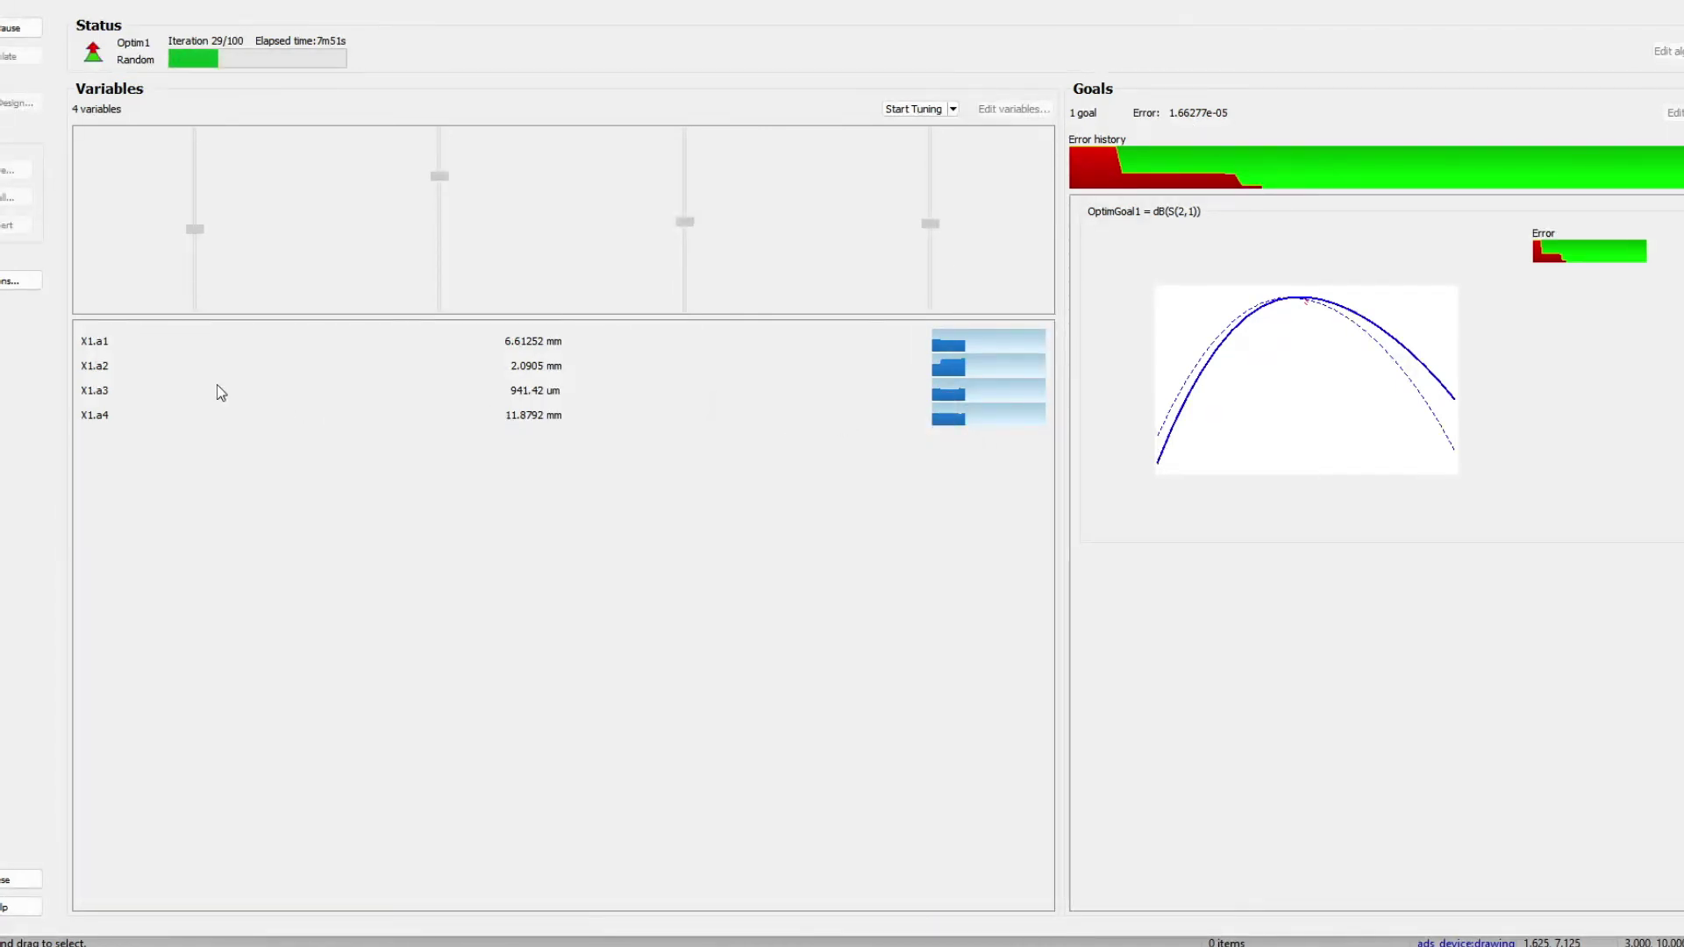
left_click(11, 29)
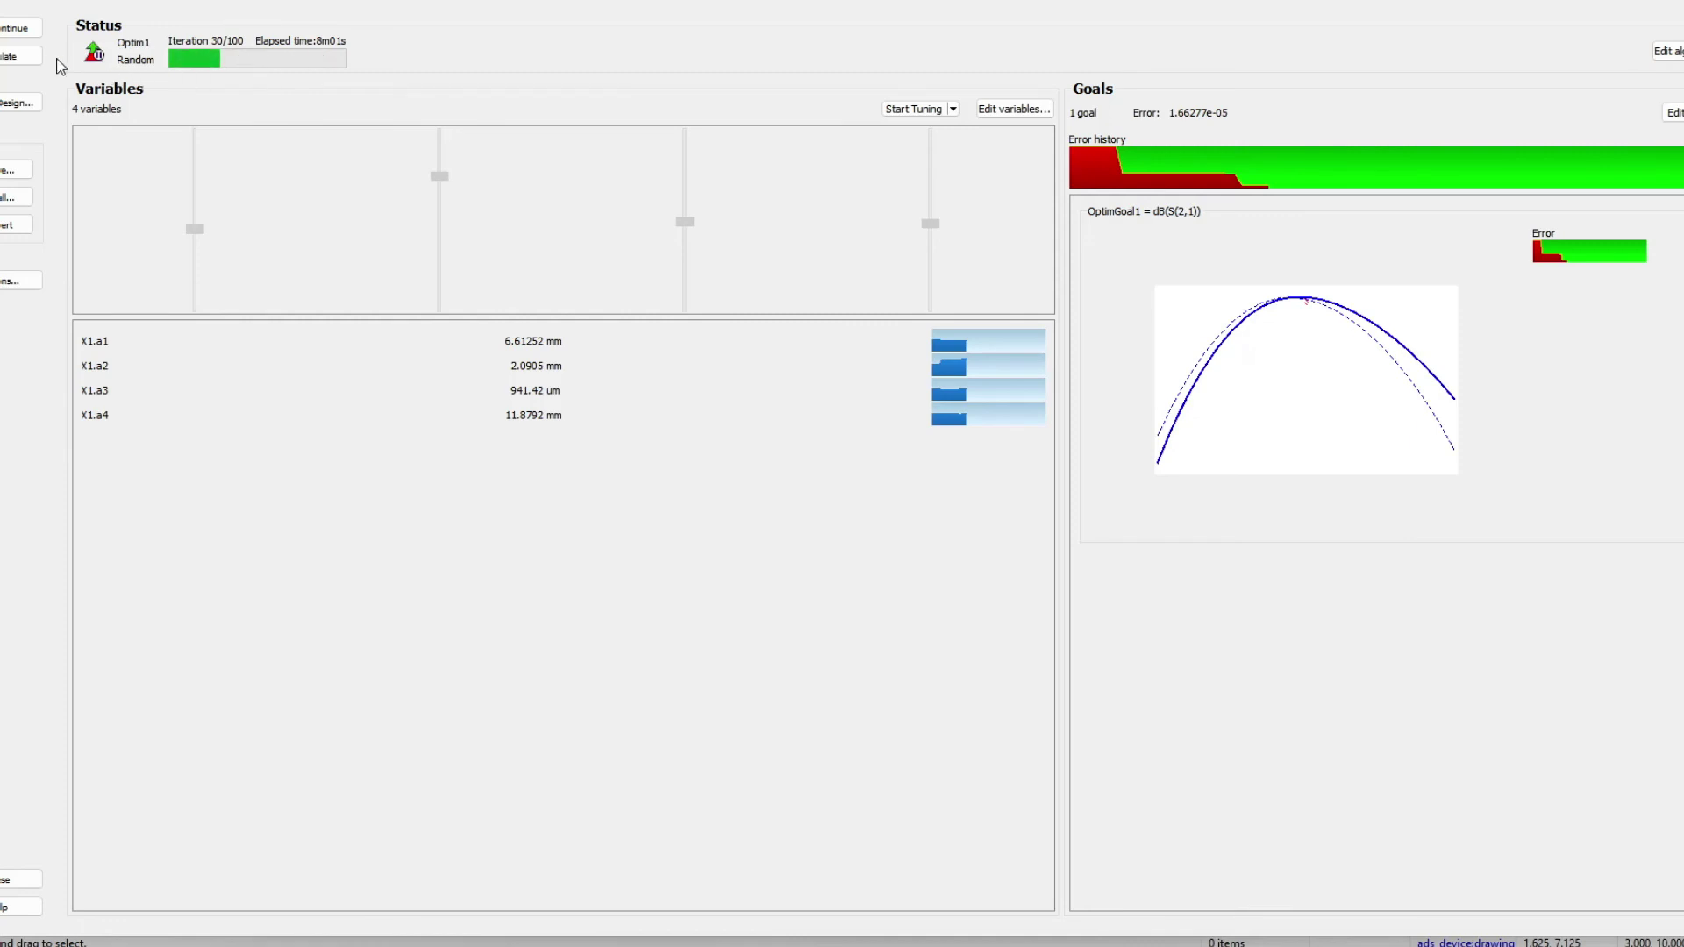
left_click(19, 58)
Add a rectangular plot of S(1,1) and S(2,1) in dB to the step3 data display
left_click(34, 136)
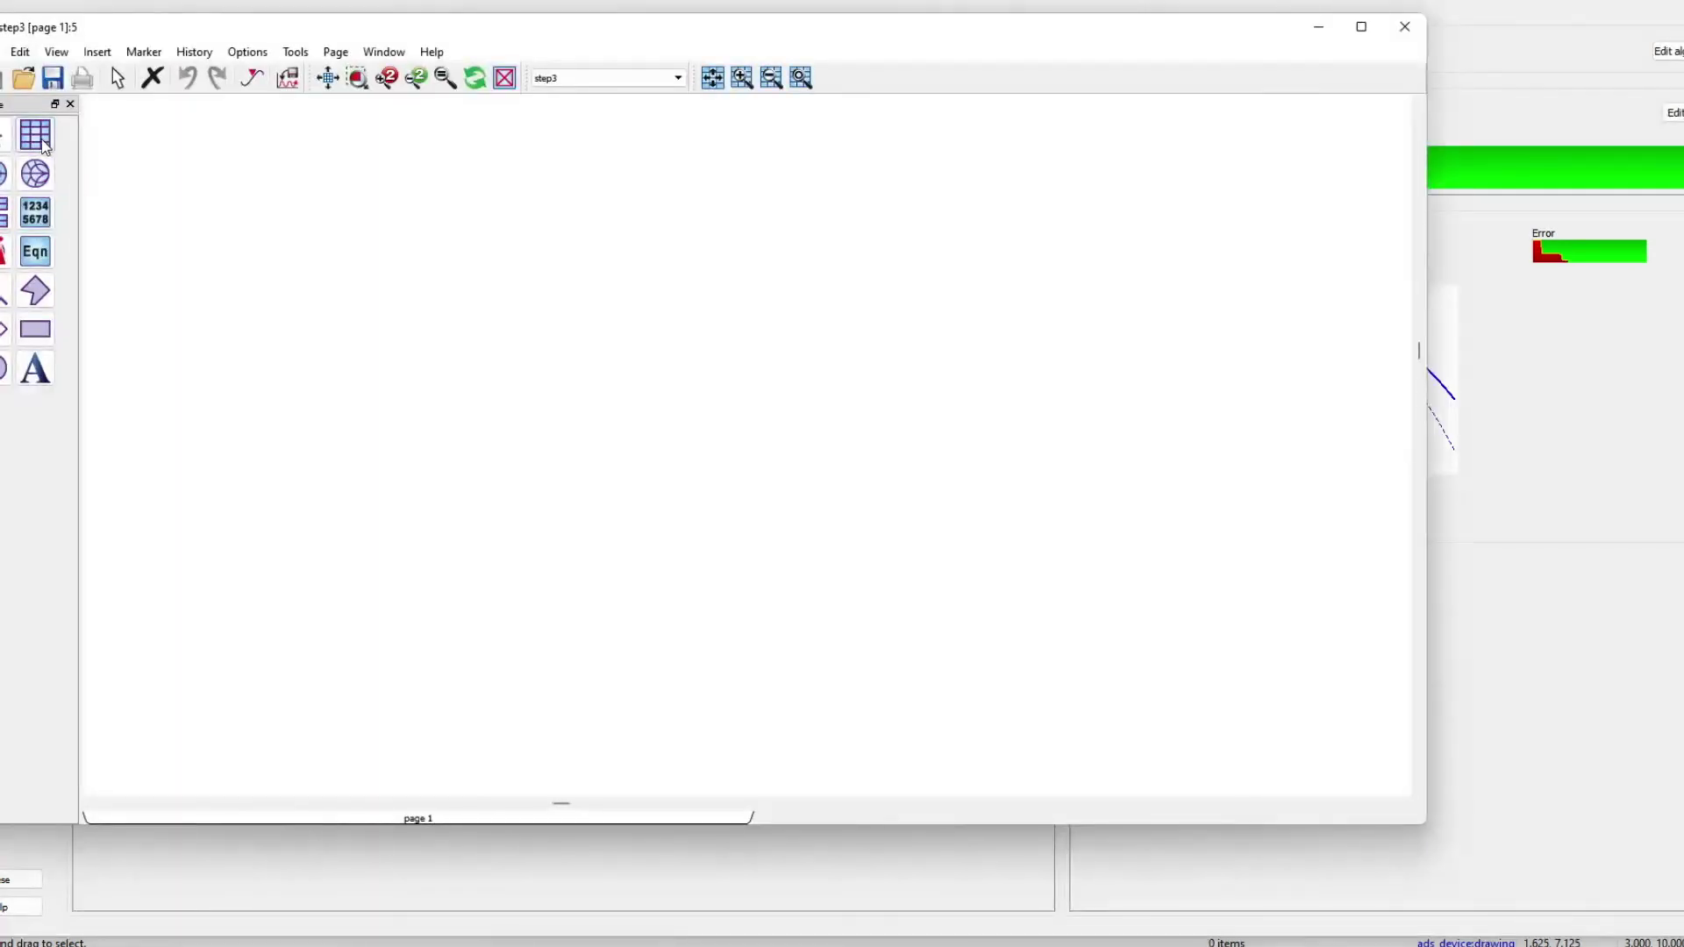
left_click(538, 177)
left_click(513, 473)
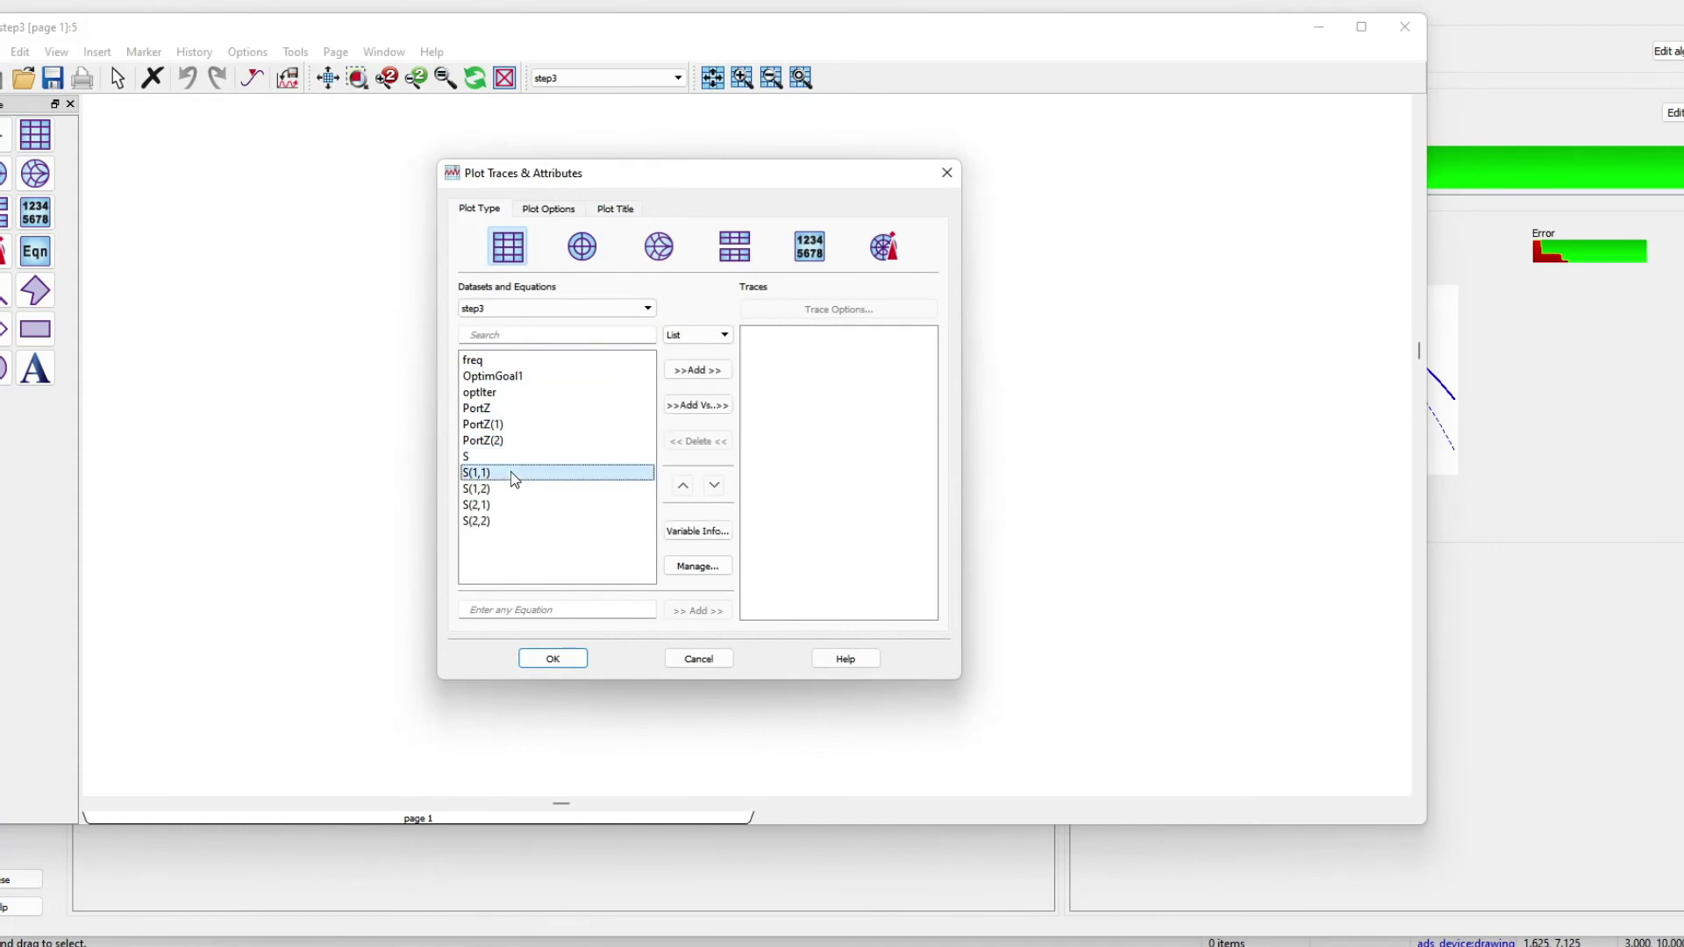
left_click(508, 503, "ctrl")
left_click(698, 369)
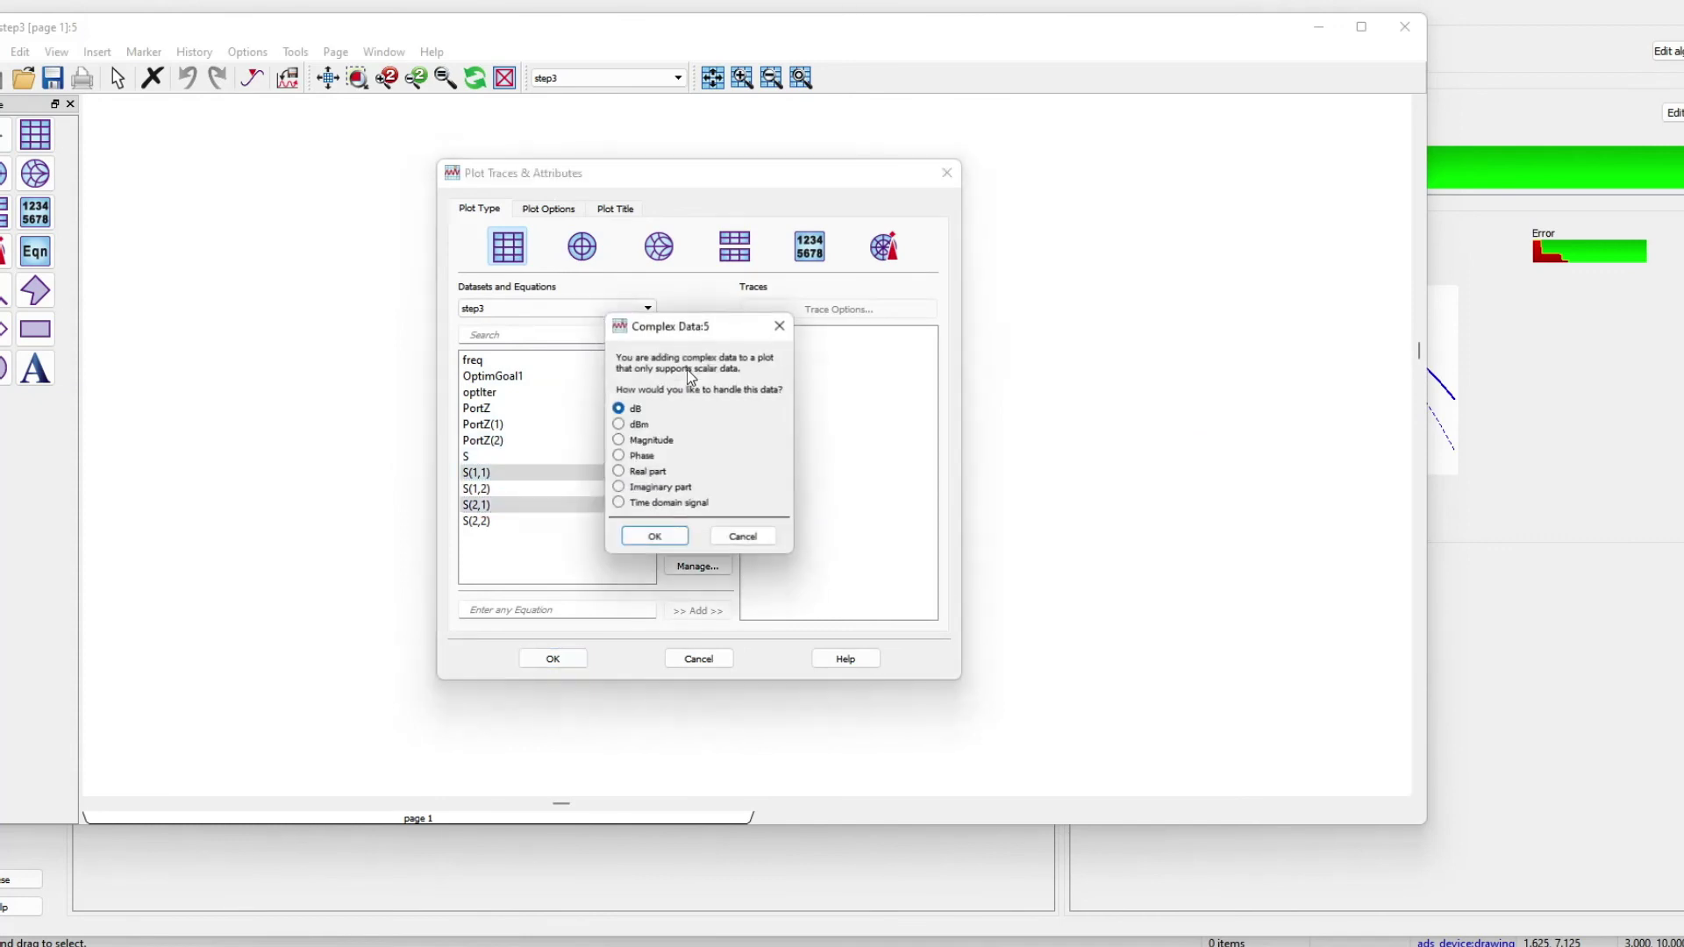
left_click(658, 543)
left_click(539, 663)
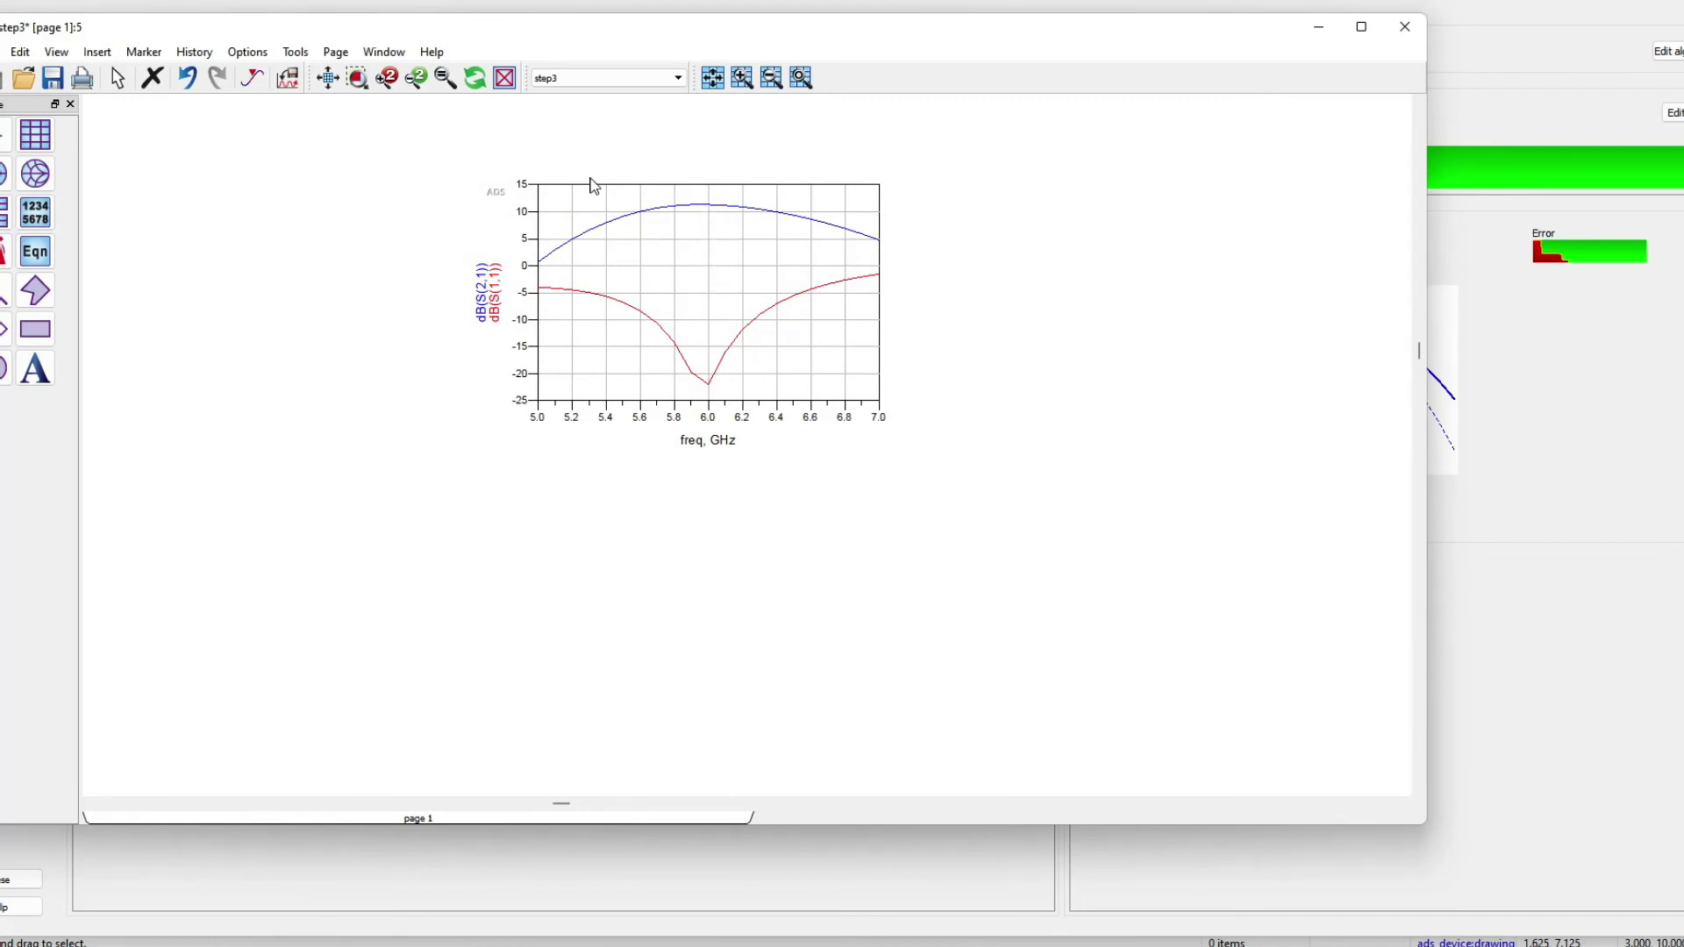
Place markers at 6 GHz on the dB(S(2,1)) and dB(S(1,1)) traces
left_click(255, 79)
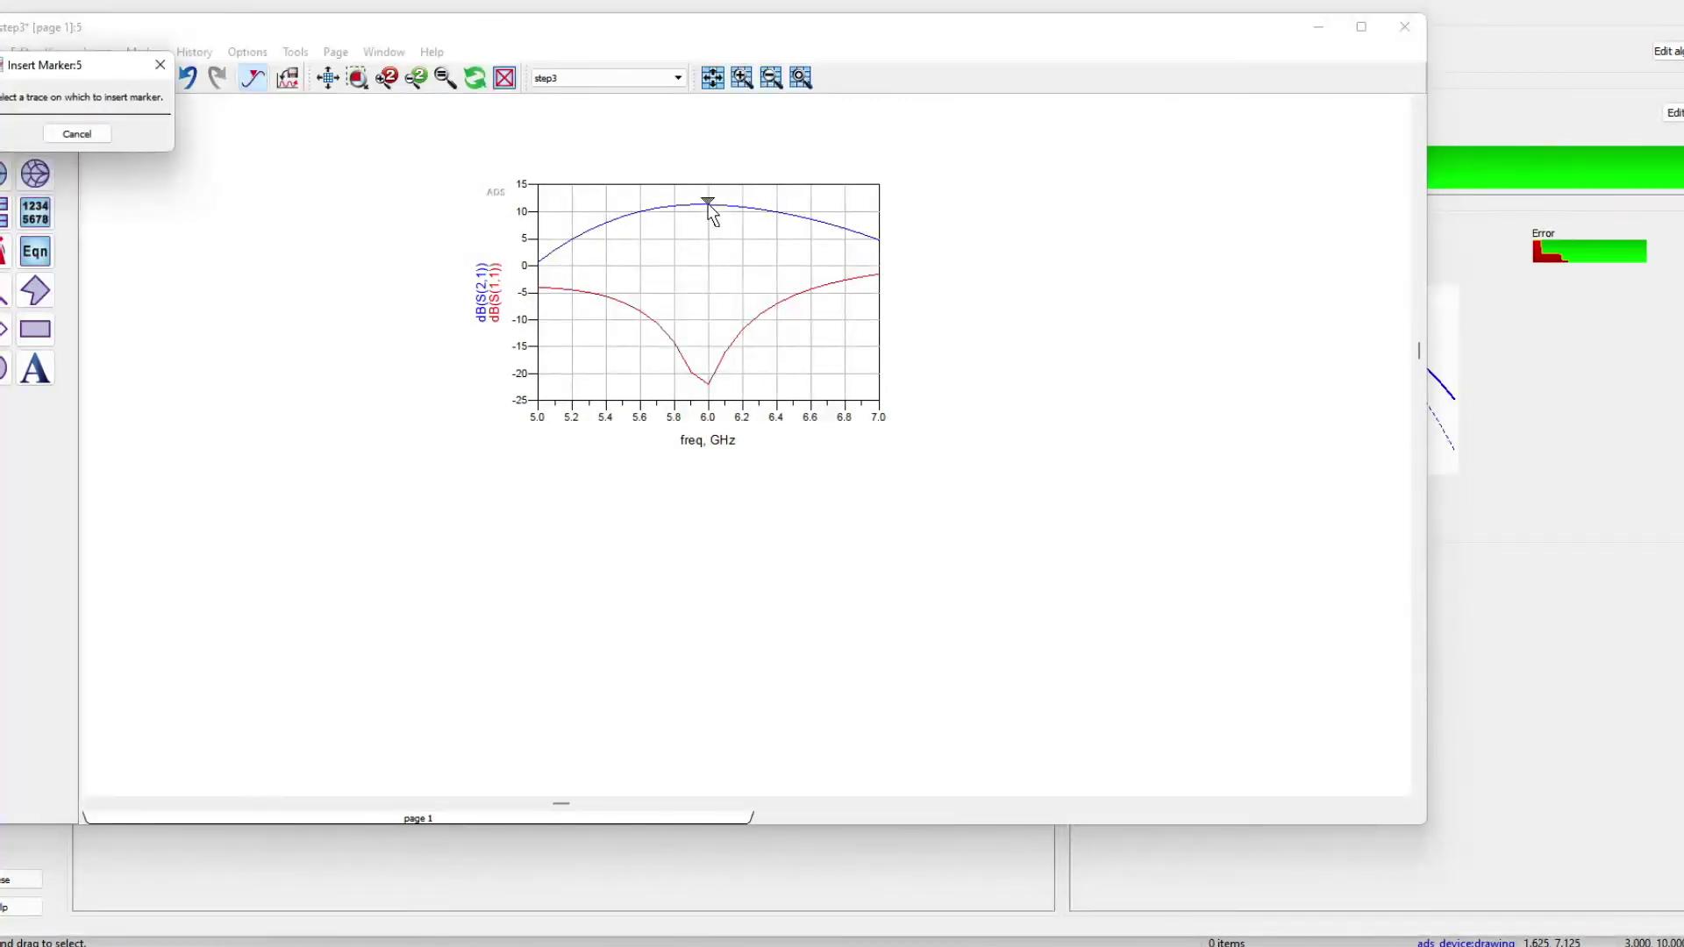
left_click(709, 209)
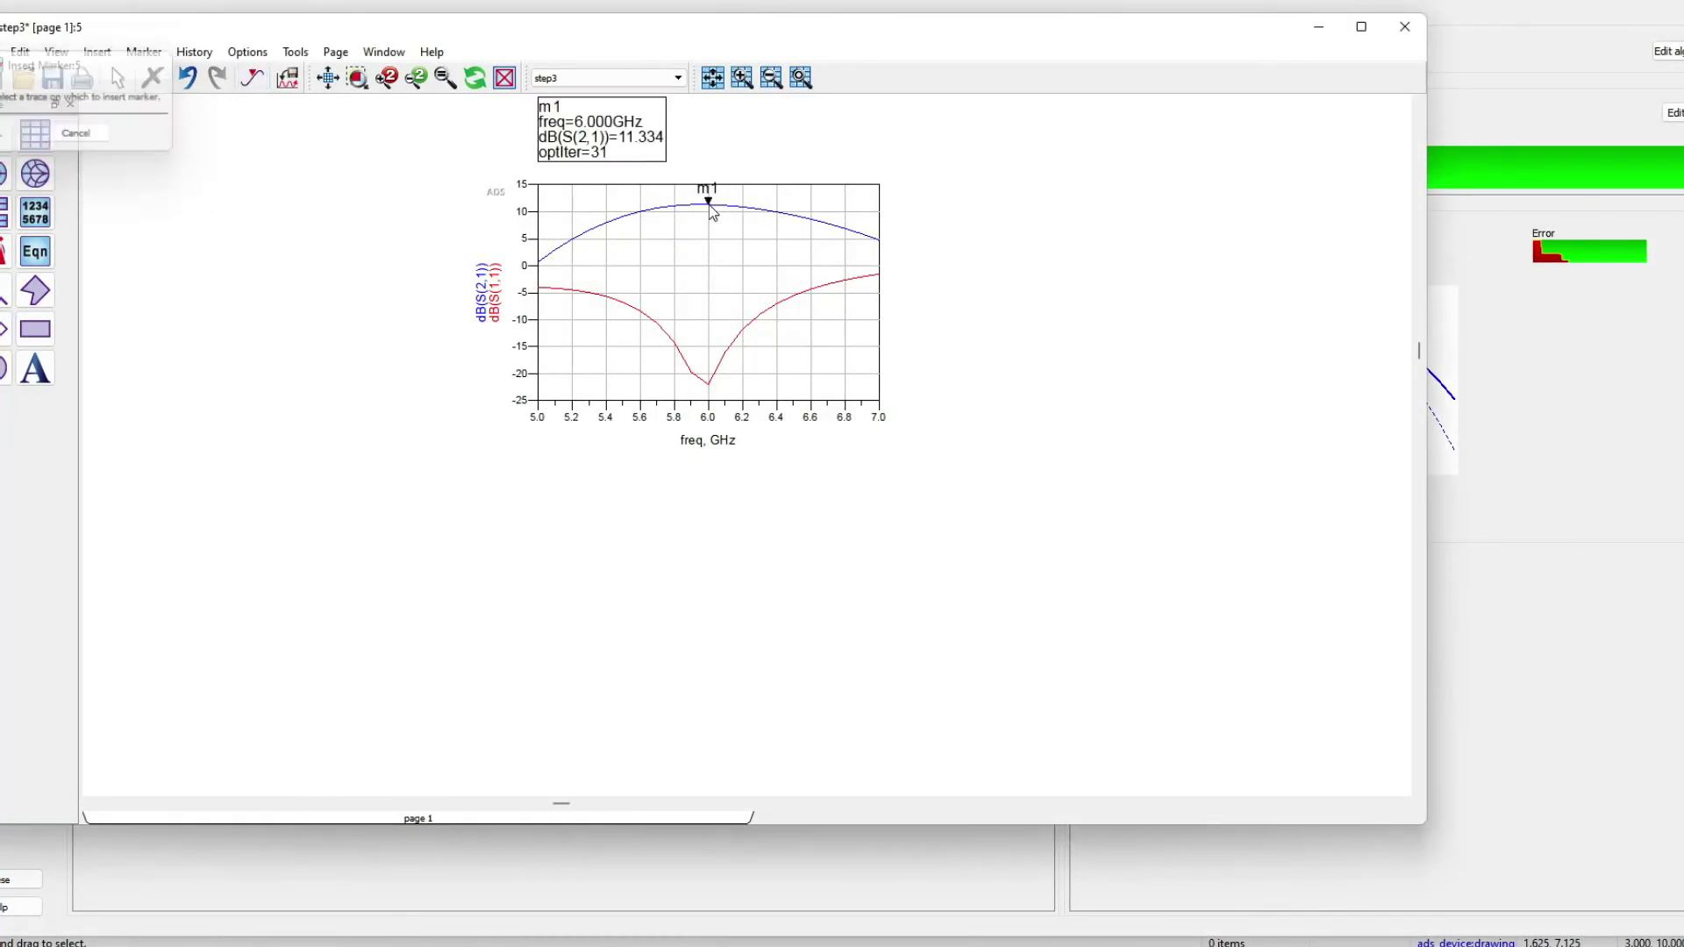
left_click(255, 79)
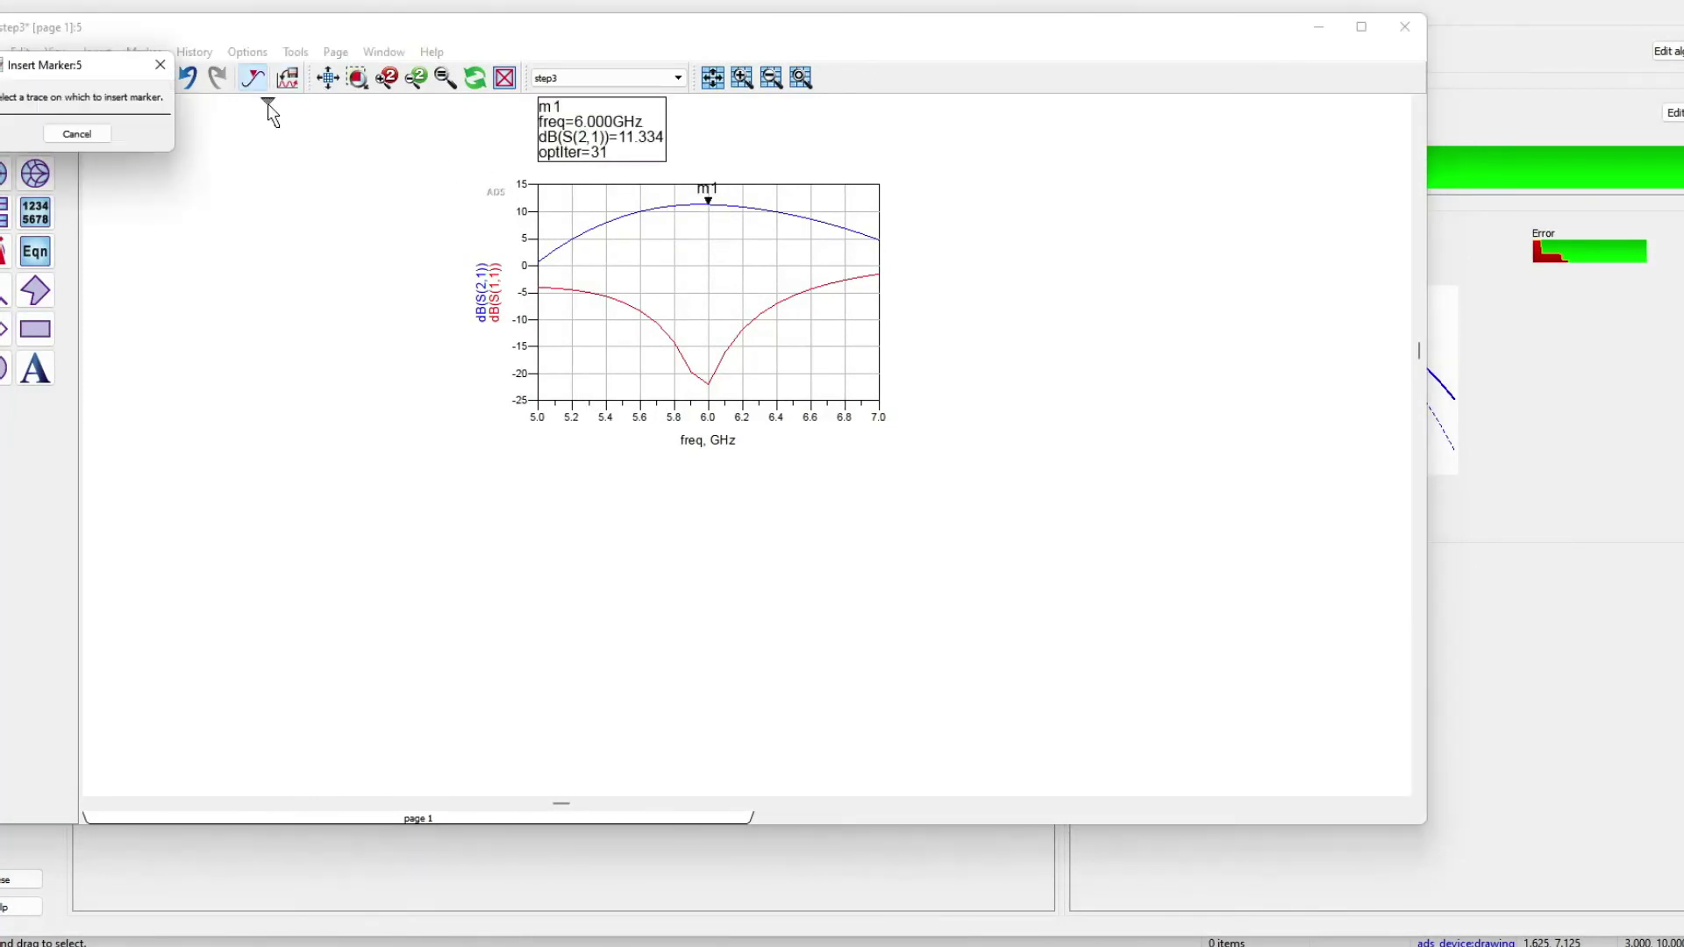
left_click(710, 389)
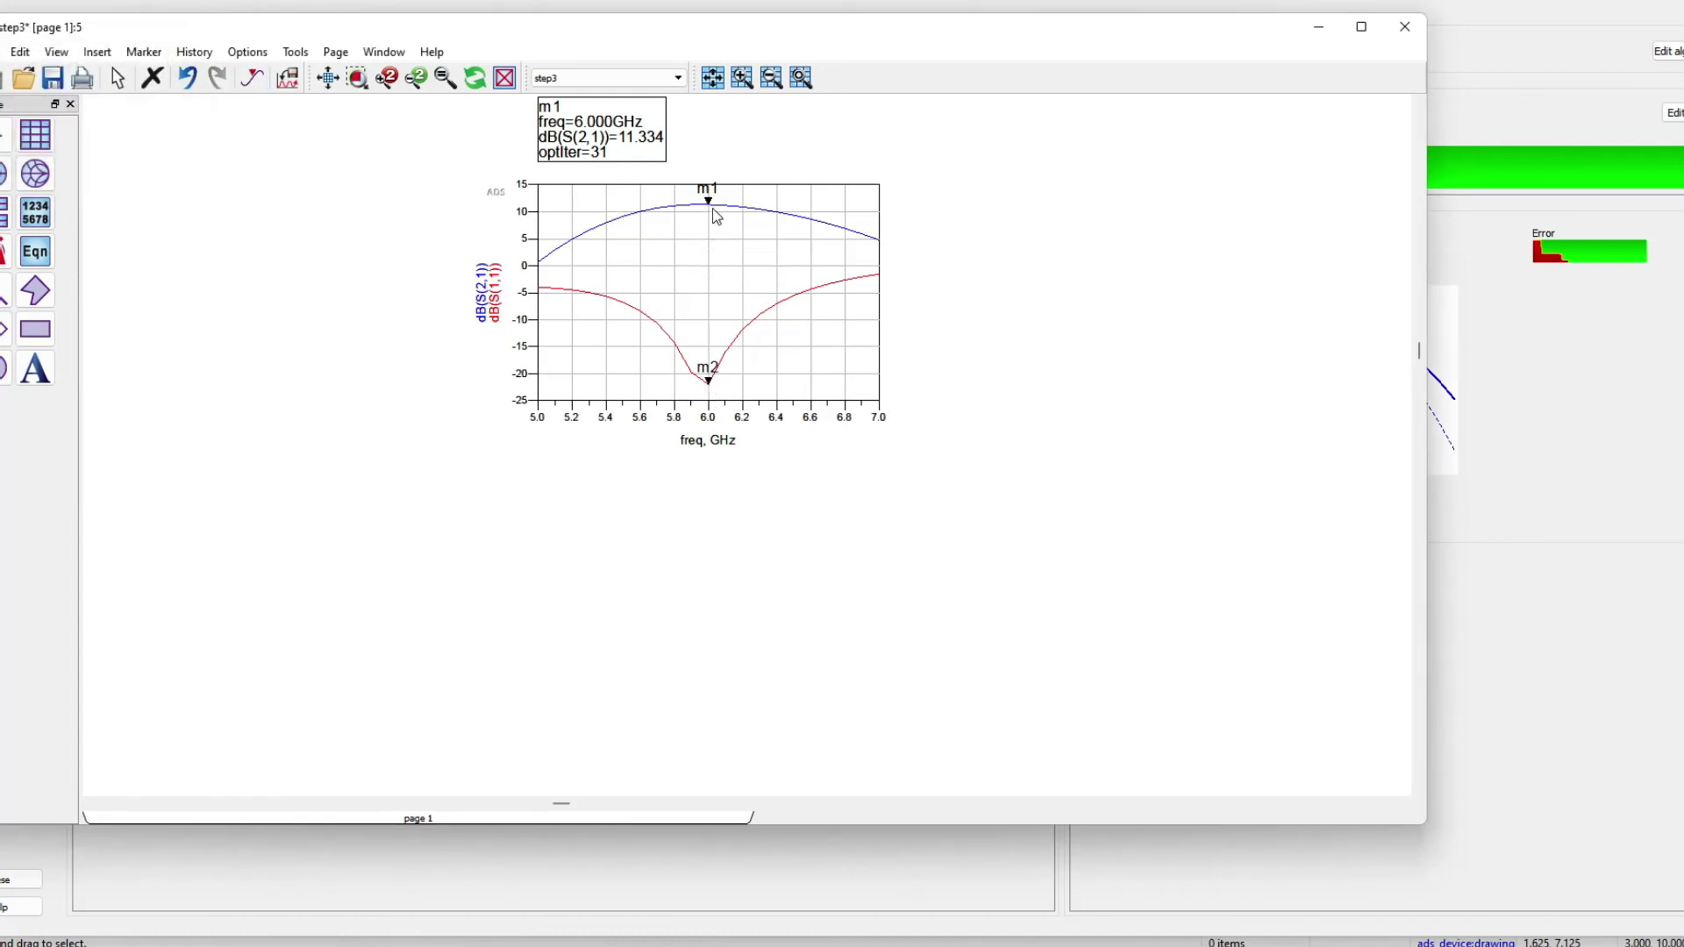
mouse_move(709, 386)
scroll(745, 230, "down", 1)
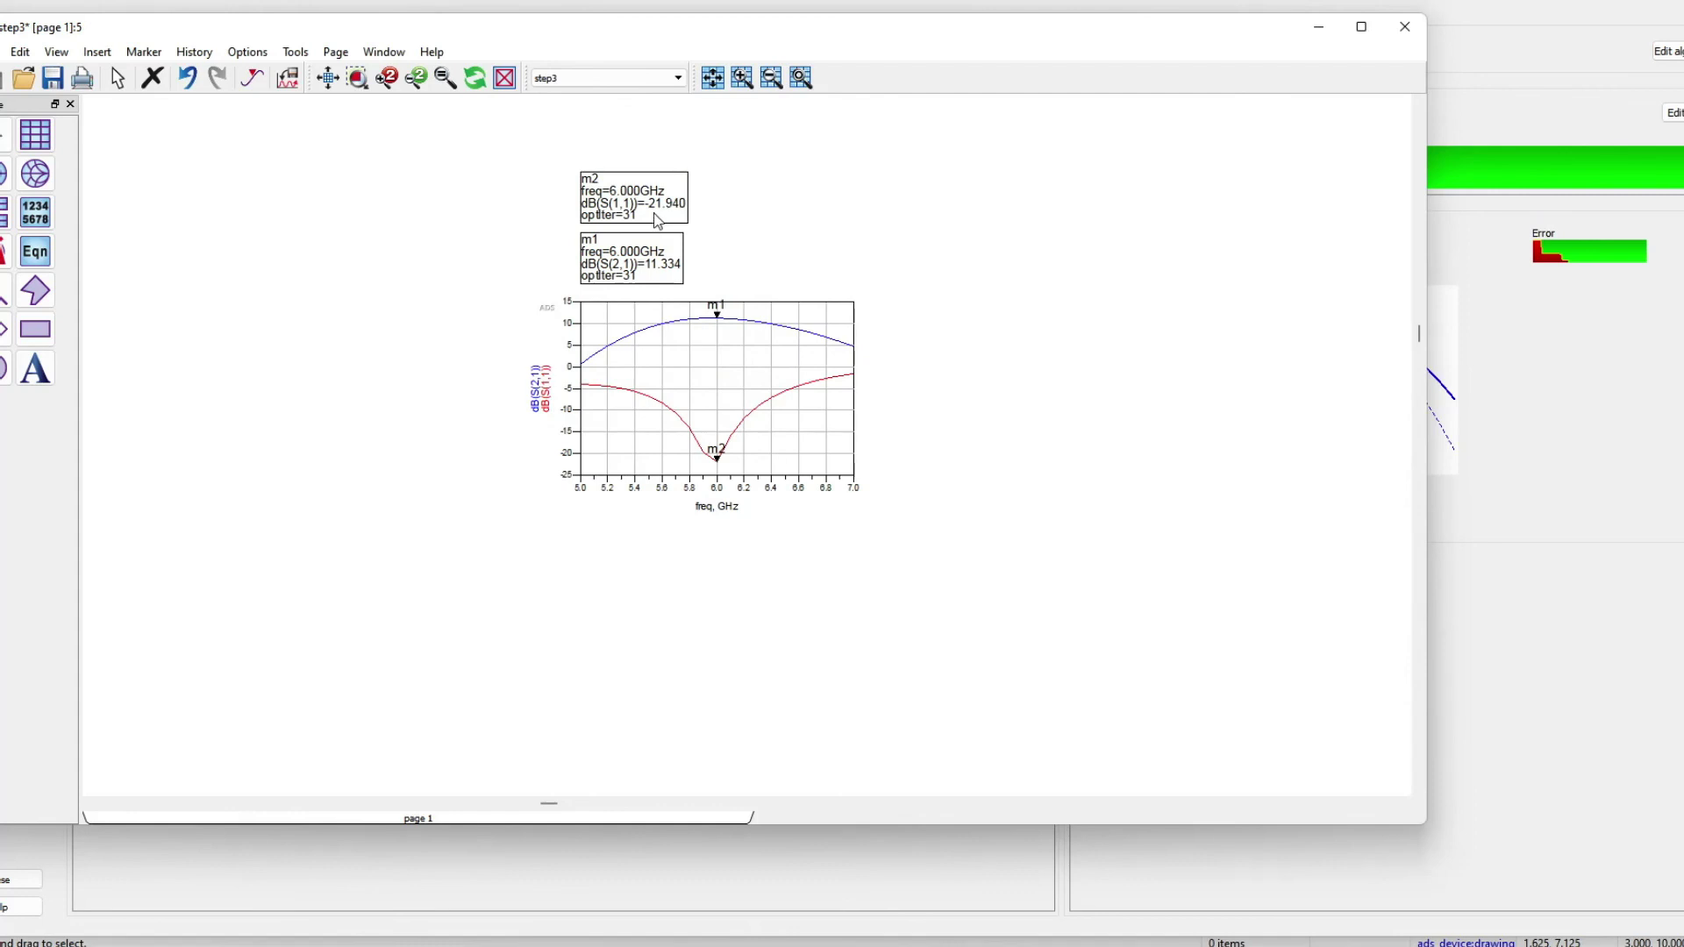
Switch to the Lecture_13 PowerPoint to view the reference S-parameter plot, then return to the maximized step3 data display for comparison
mouse_move(862, 941)
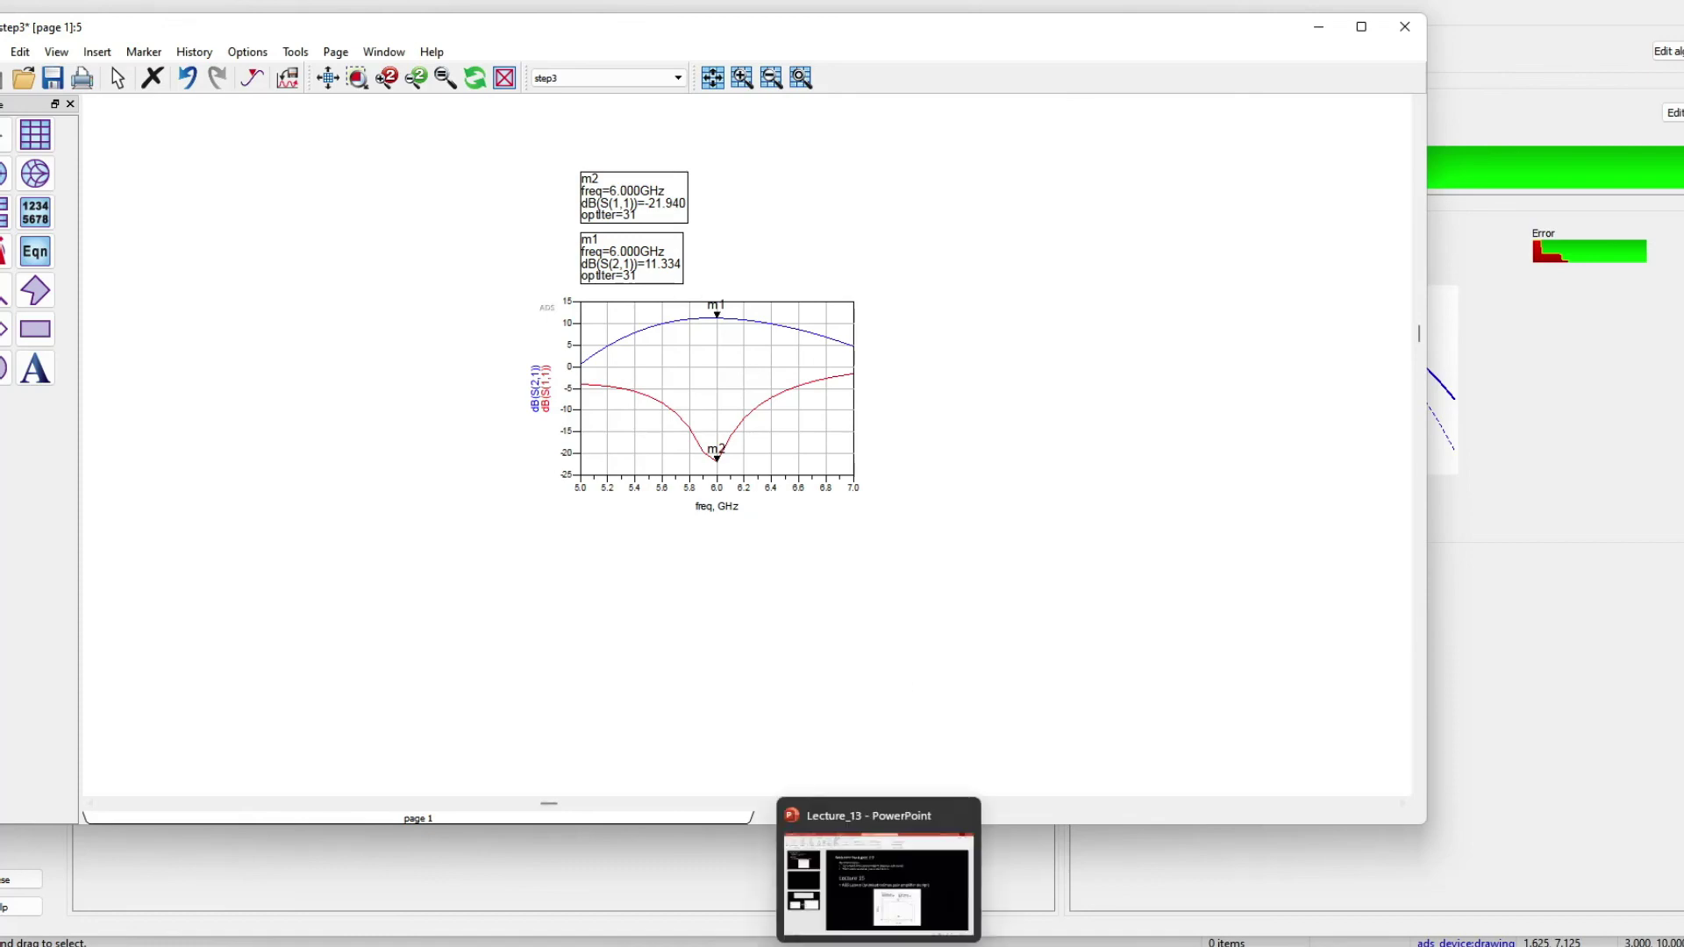
left_click(868, 886)
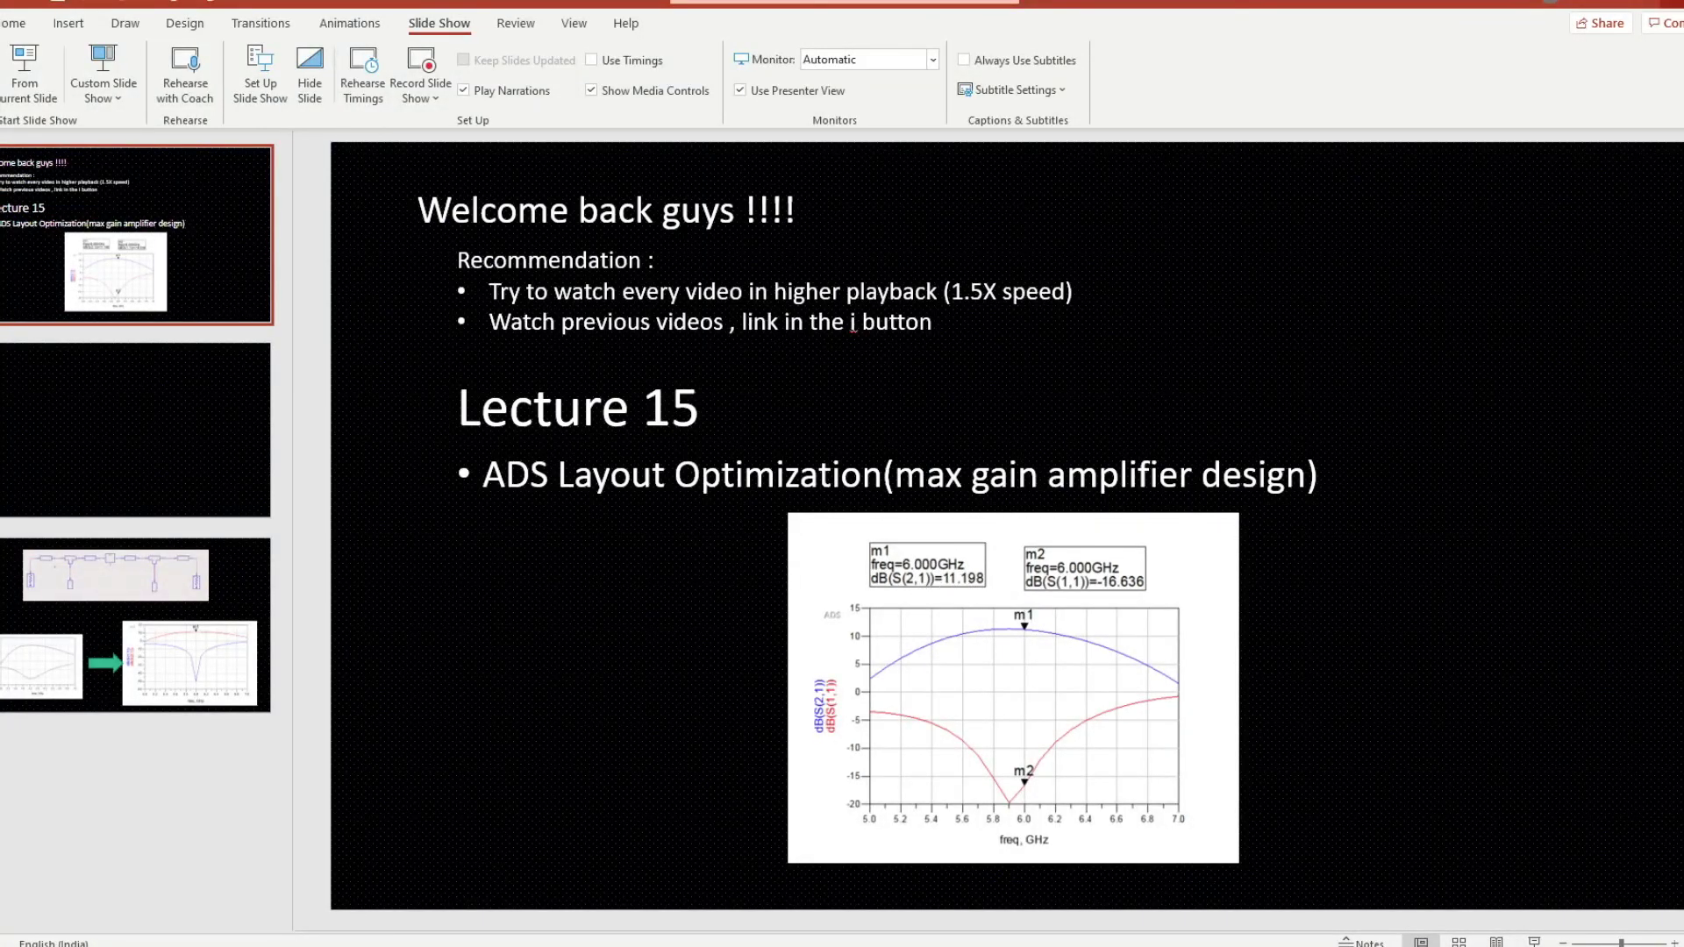
left_click(1637, 3)
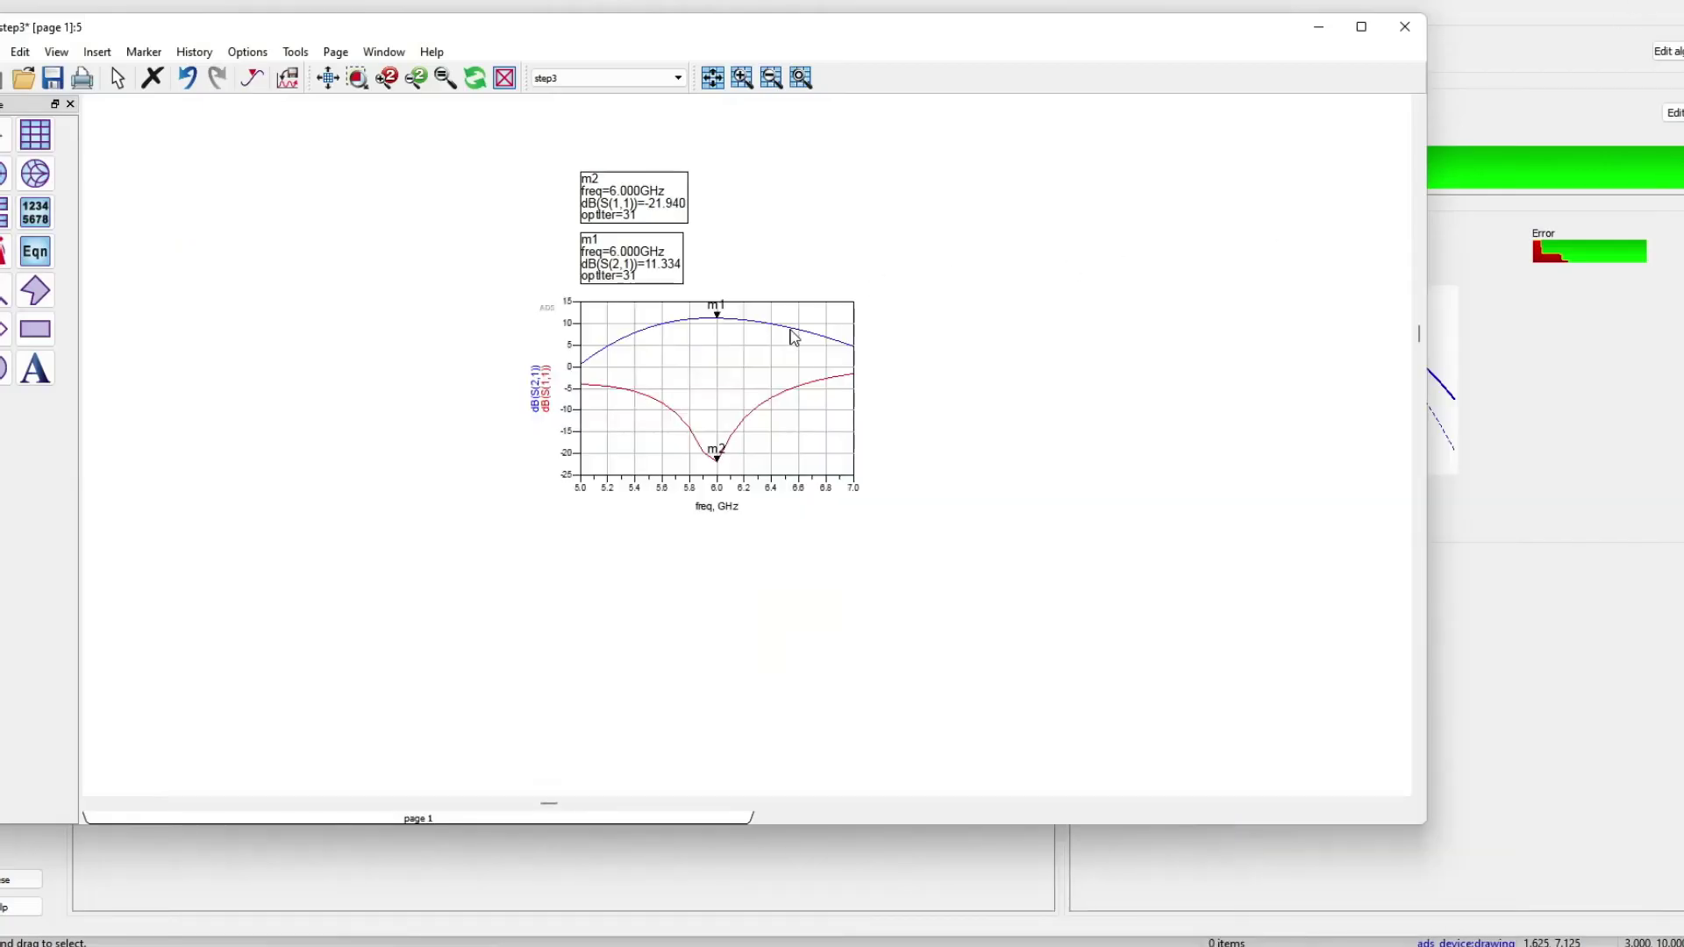
key("super+Up")
scroll(903, 346, "down", 2)
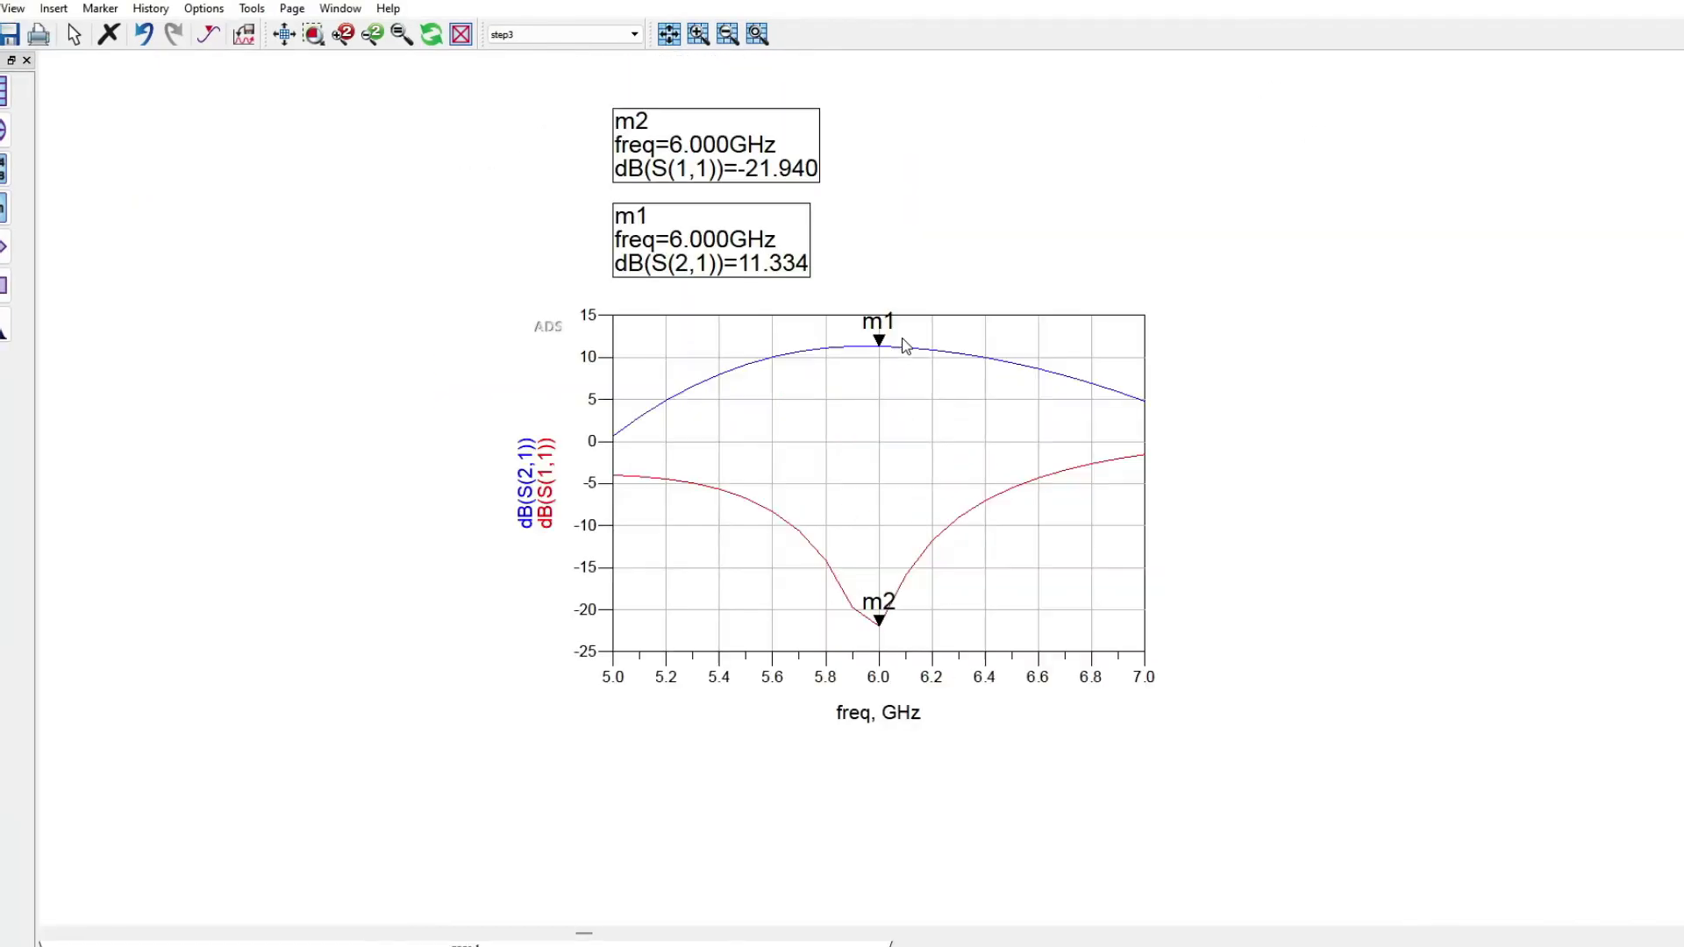